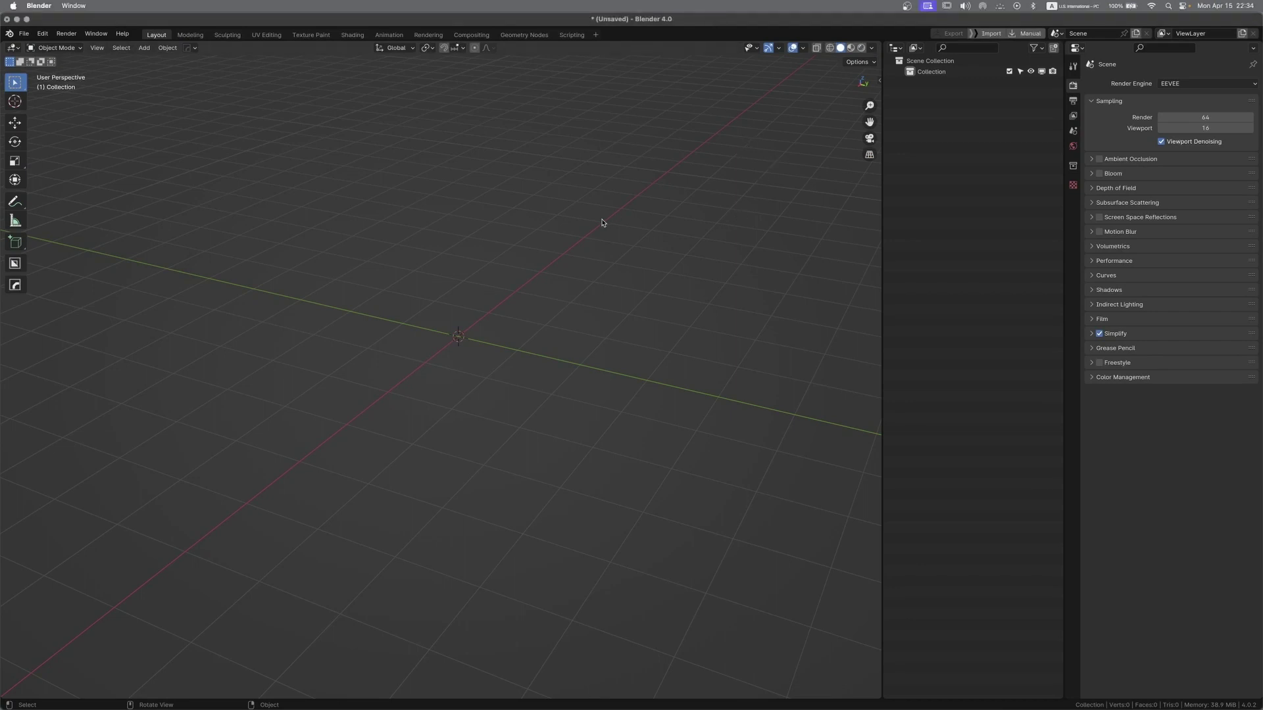
pyautogui.press('n')
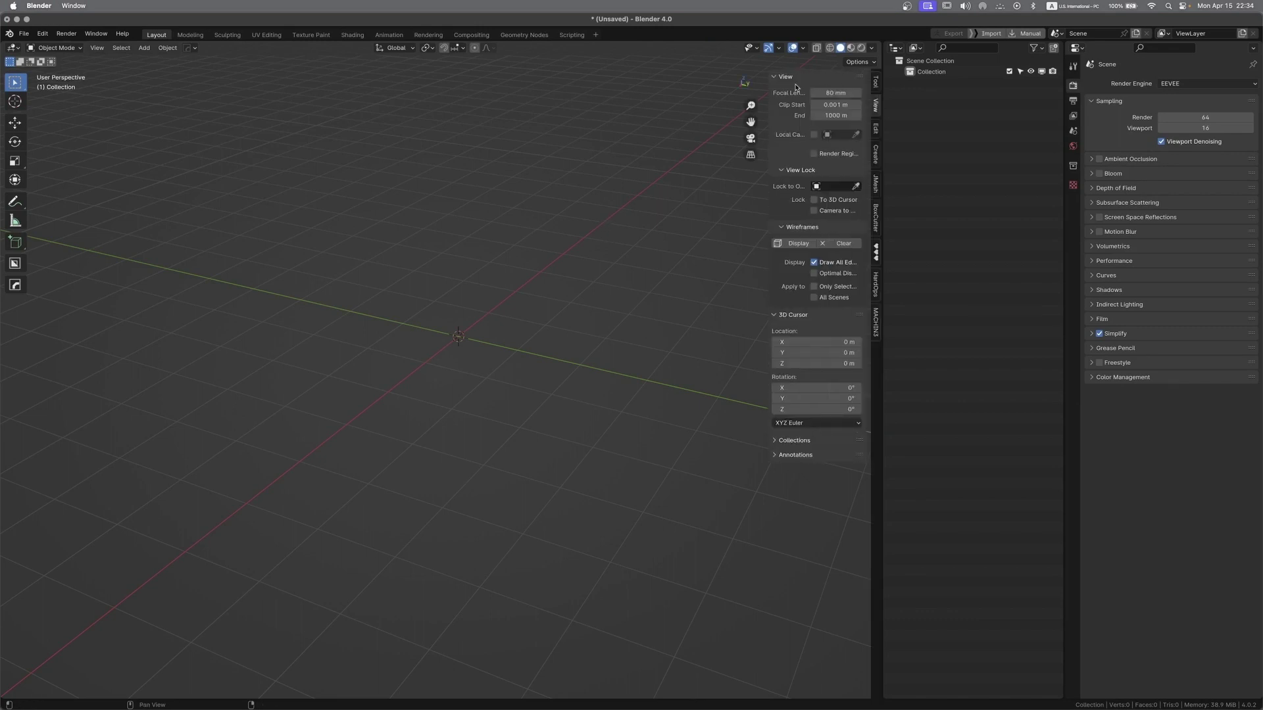
pyautogui.click(876, 290)
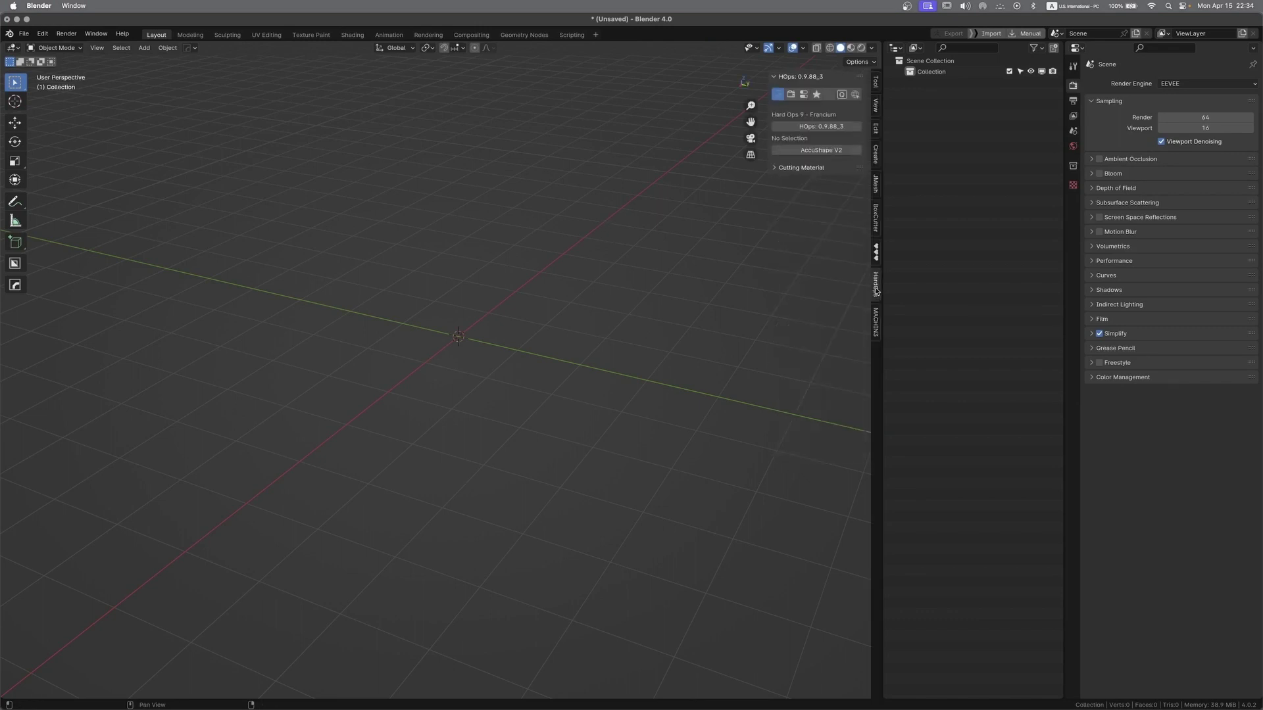
pyautogui.click(876, 326)
pyautogui.click(876, 189)
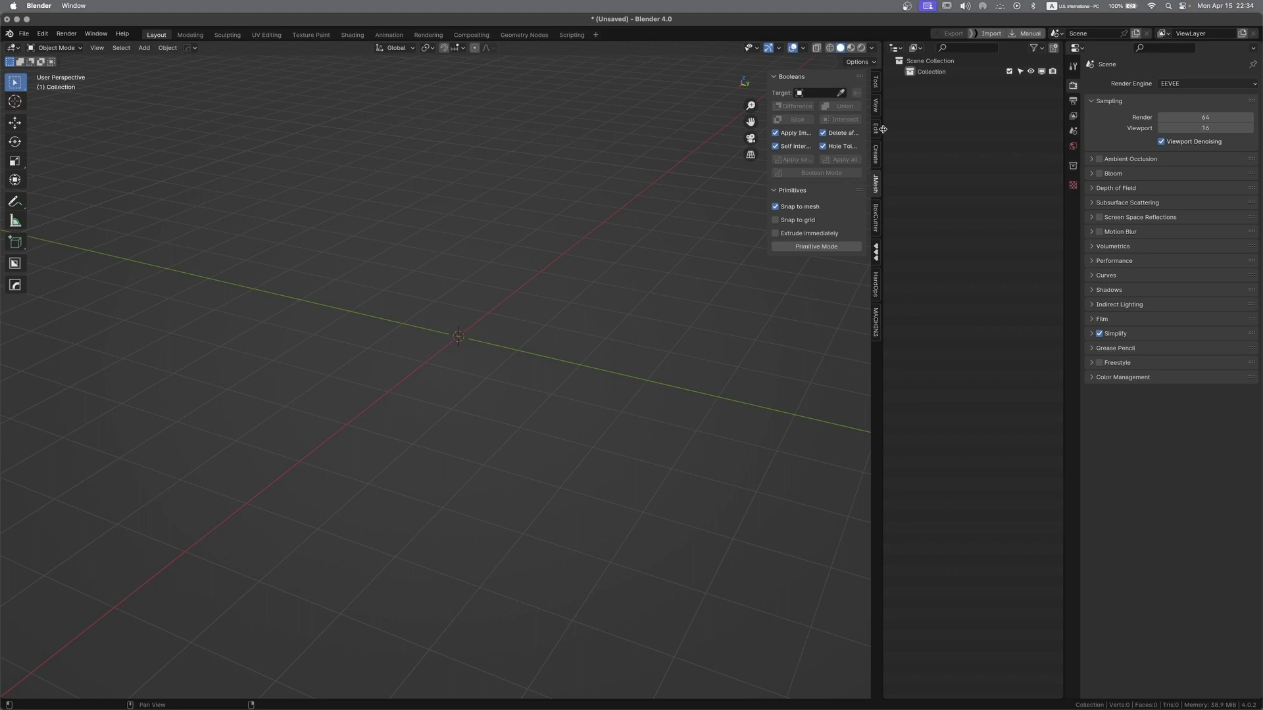
pyautogui.click(875, 81)
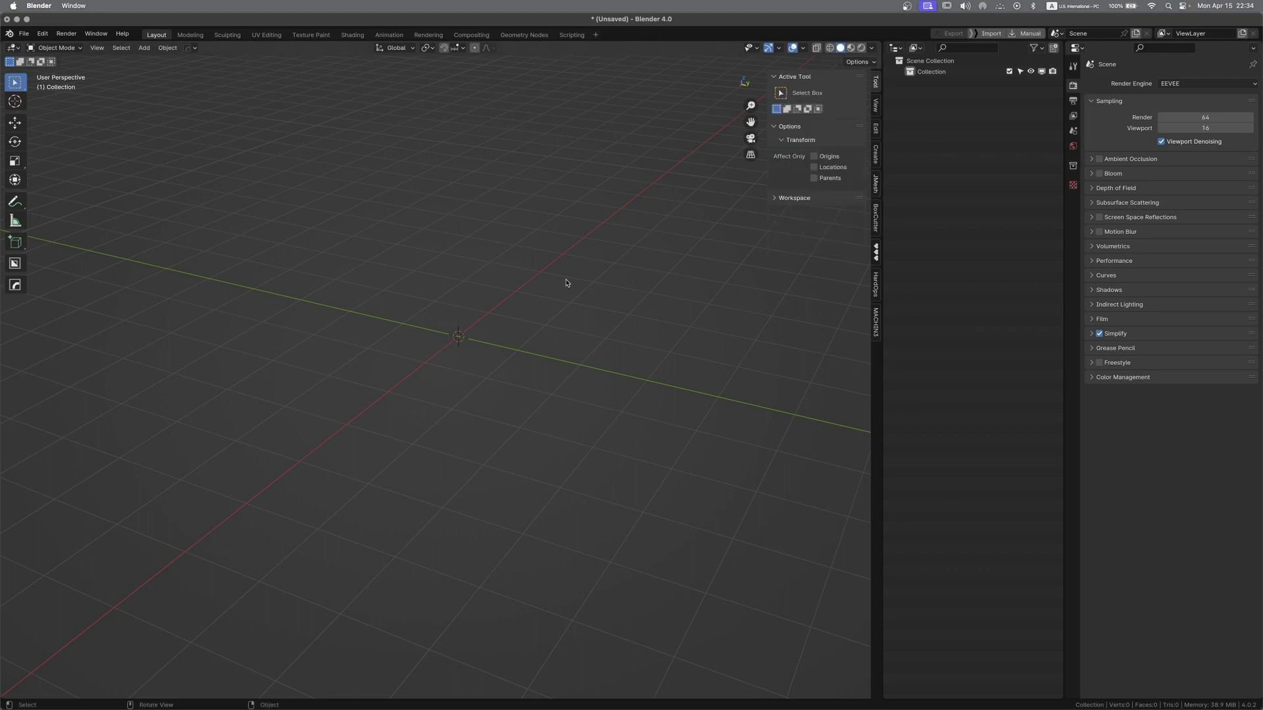
pyautogui.click(876, 105)
pyautogui.moveTo(496, 302); pyautogui.dragTo(504, 339, button='middle')
pyautogui.press('n')
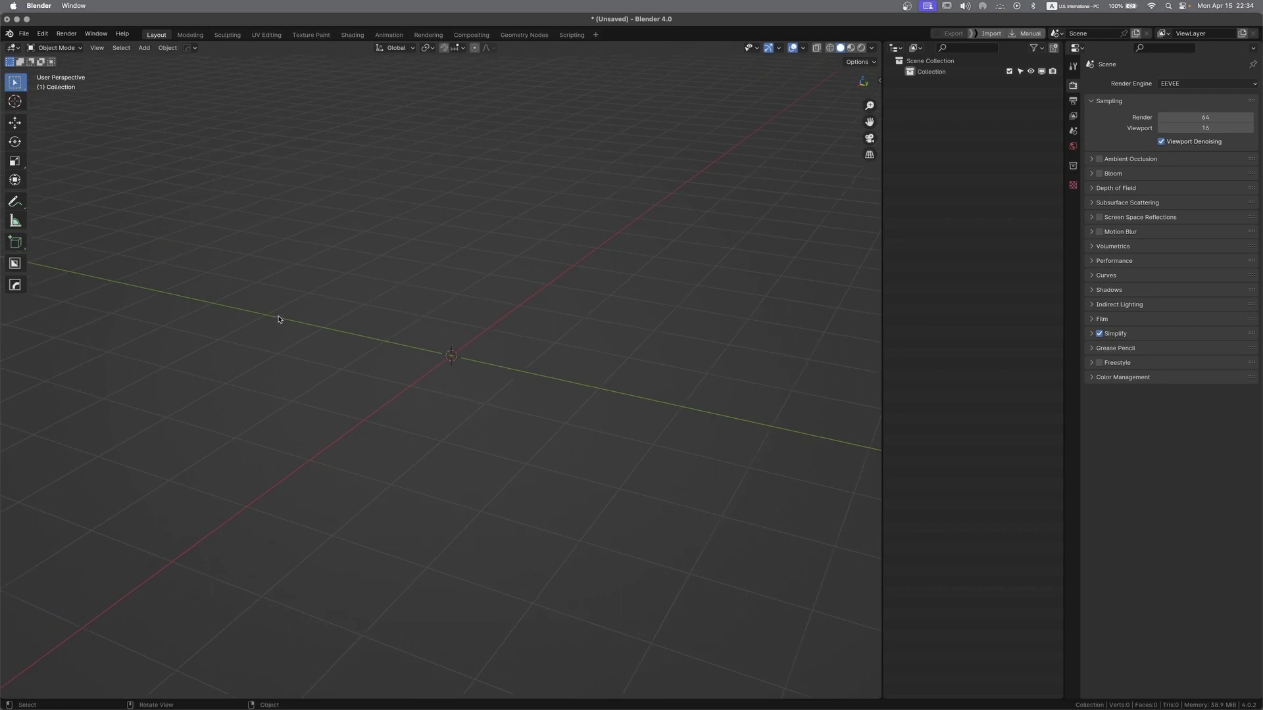
# Add a cube mesh and scale it along X to about 0.57
pyautogui.hotkey('shift', 'a')
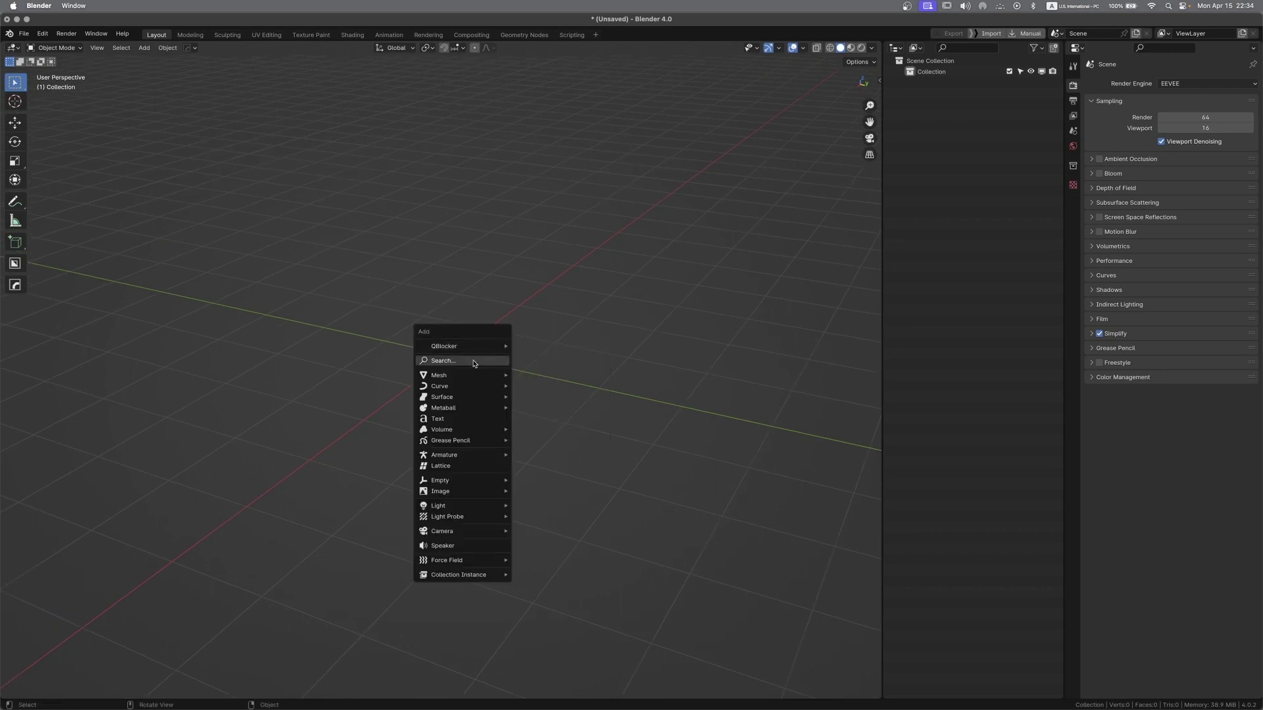
pyautogui.moveTo(468, 375)
pyautogui.click(551, 412)
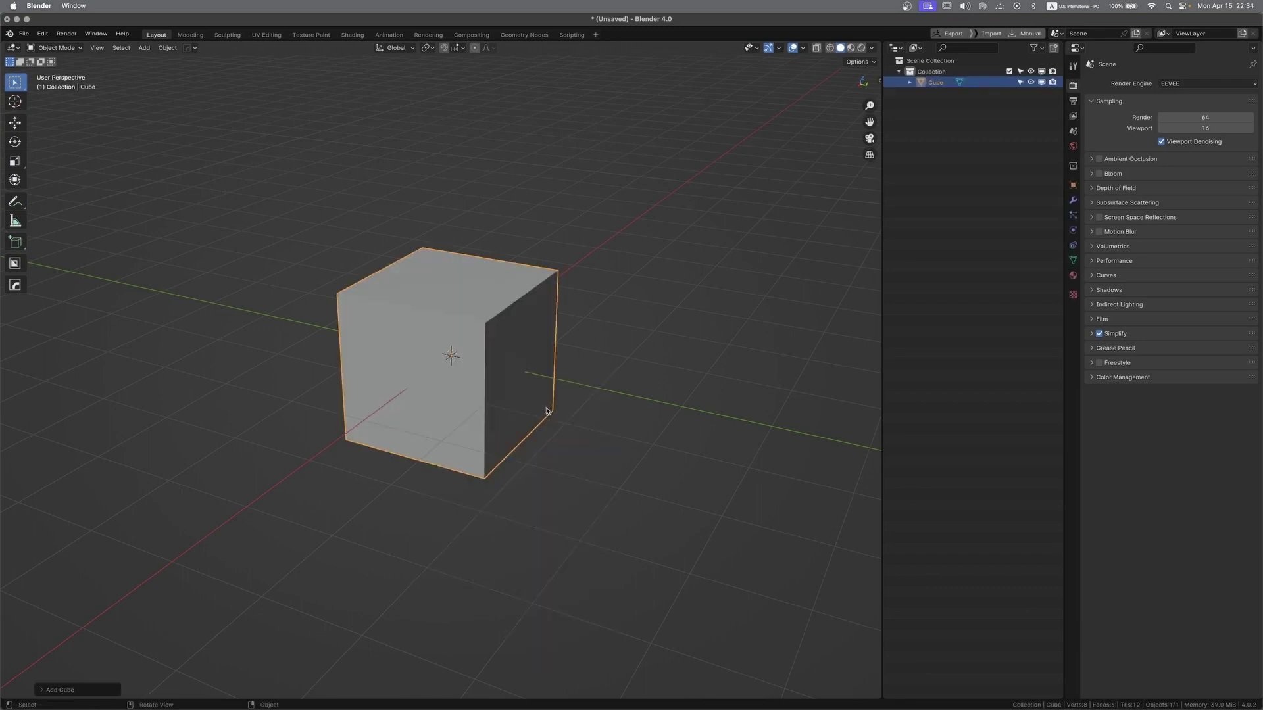
pyautogui.press('s')
pyautogui.press('x')
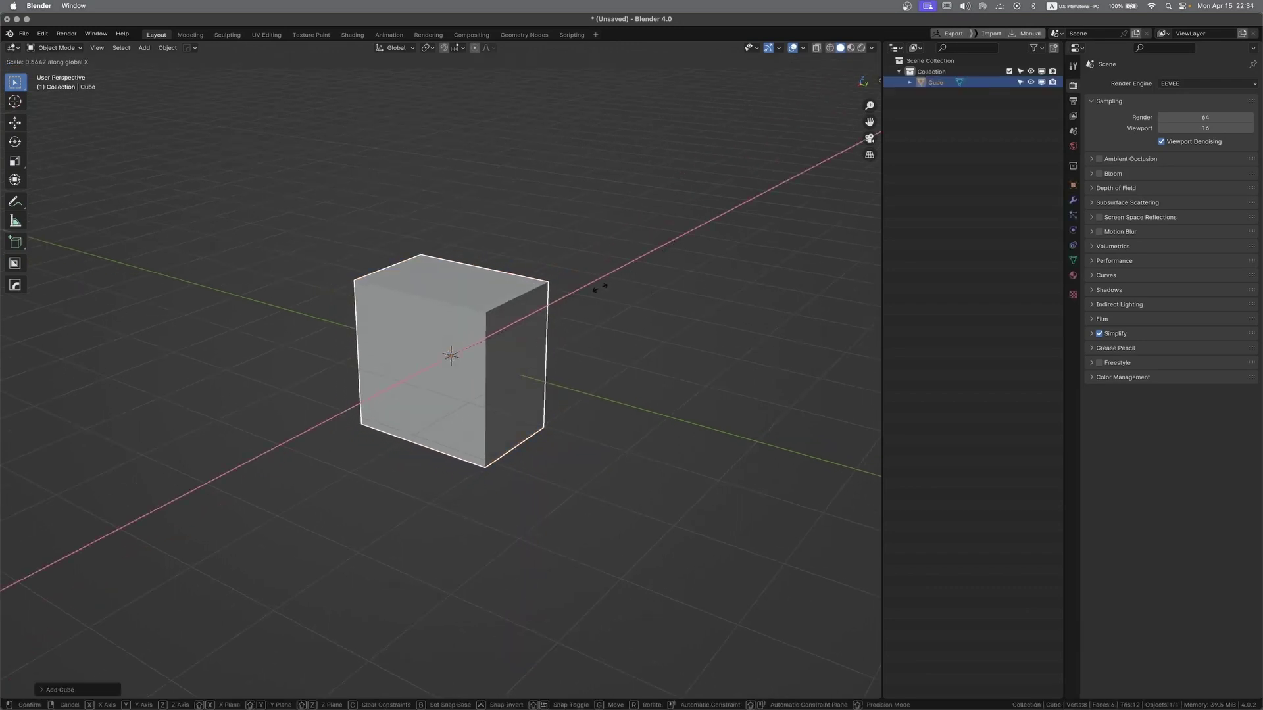
pyautogui.click(579, 301)
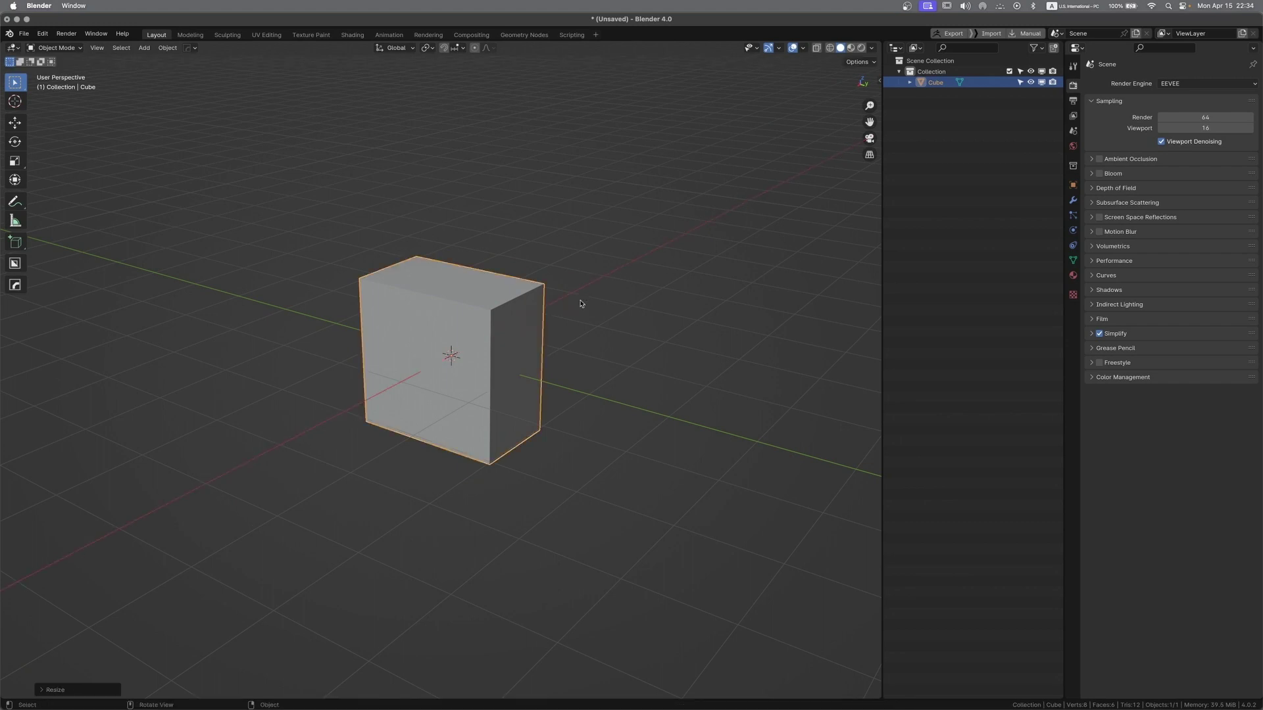
# Edit the cube in face mode and scale its bottom face down to taper the box
pyautogui.moveTo(496, 410); pyautogui.dragTo(519, 358, button='middle')
pyautogui.press('Tab')
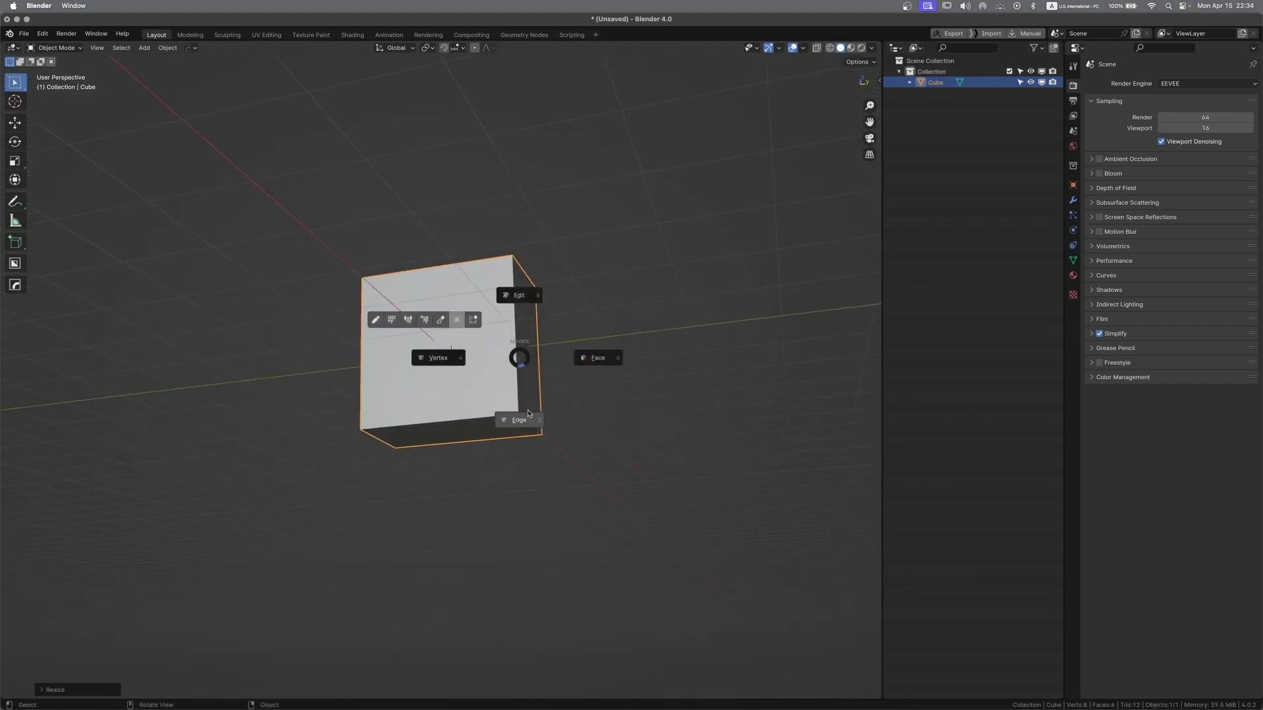
pyautogui.click(576, 361)
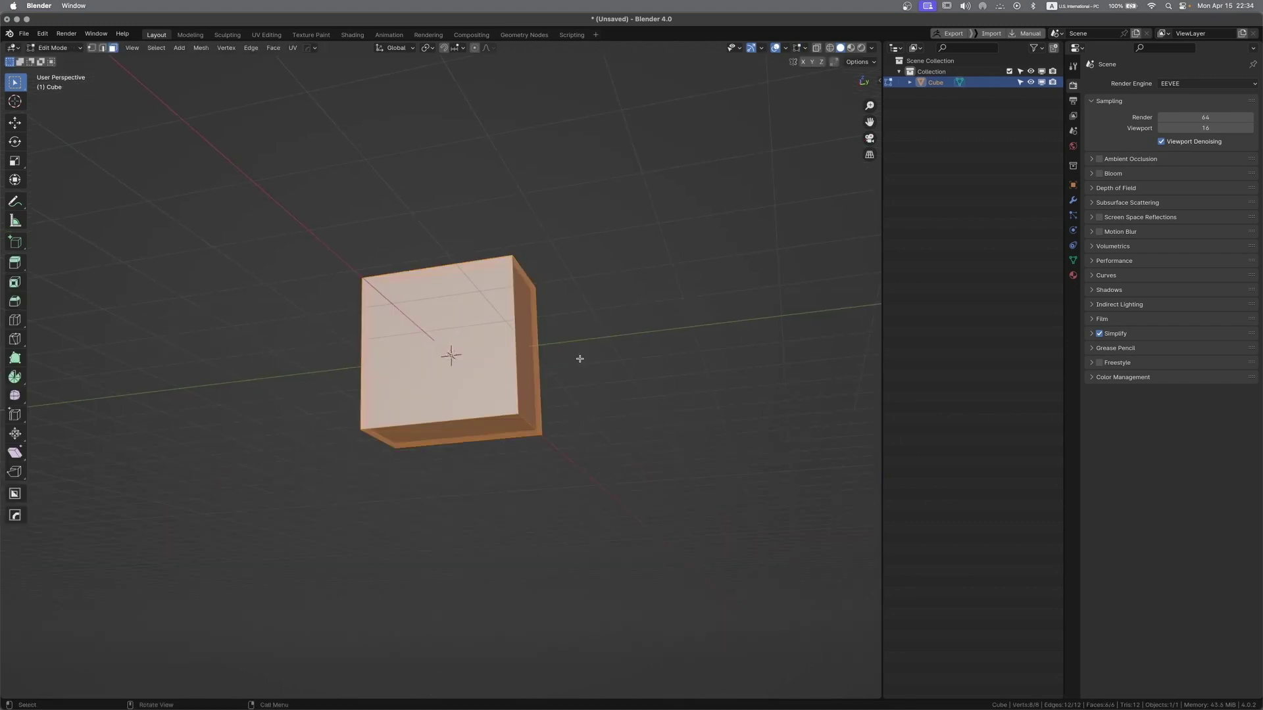
pyautogui.click(486, 433)
pyautogui.press('s')
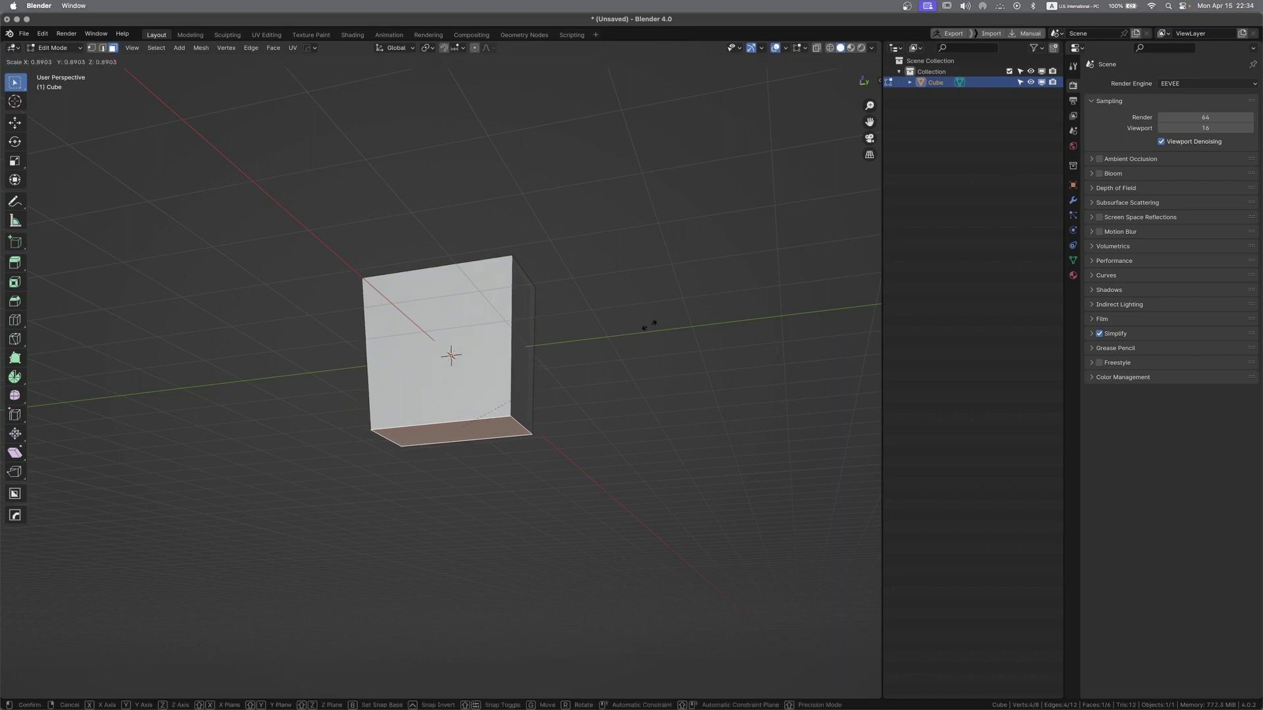
pyautogui.click(631, 337)
# Lower the cube's top face along Z by about 0.57 m
pyautogui.moveTo(631, 336); pyautogui.dragTo(569, 267, button='middle')
pyautogui.press('g')
pyautogui.press('z')
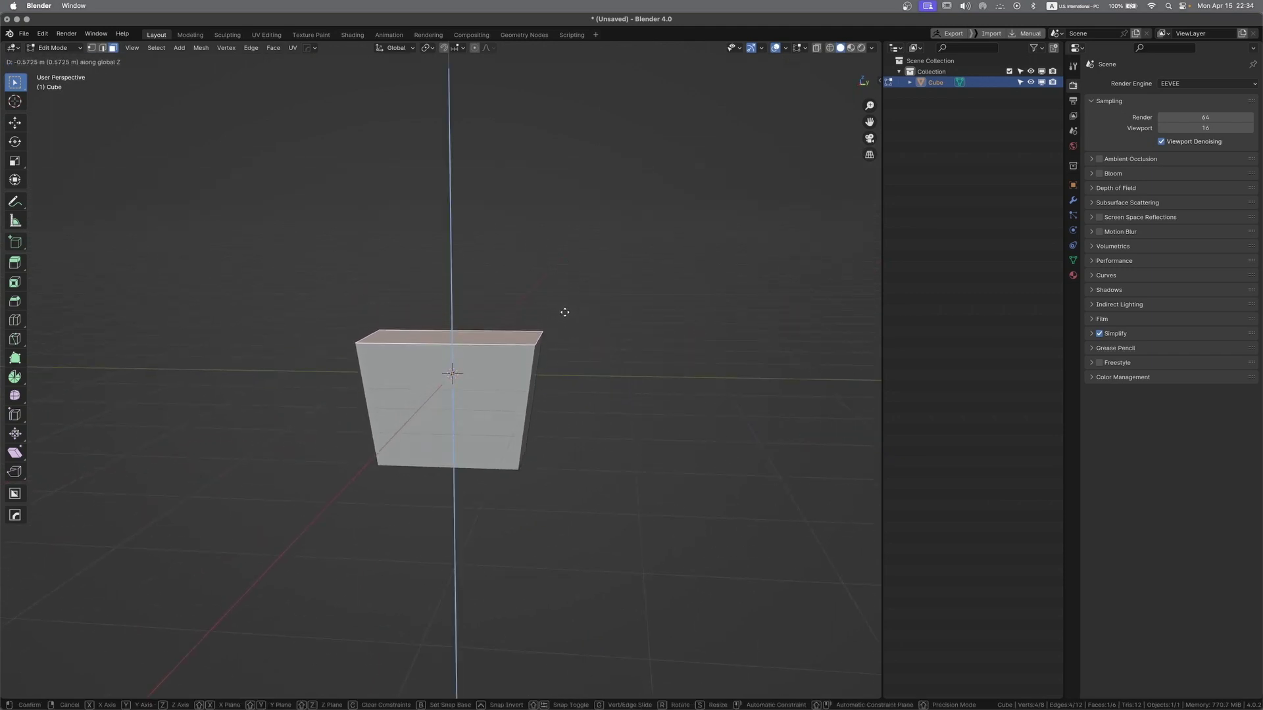
pyautogui.click(570, 318)
pyautogui.moveTo(572, 324); pyautogui.dragTo(565, 396, button='middle')
pyautogui.moveTo(550, 338); pyautogui.dragTo(484, 321, button='middle')
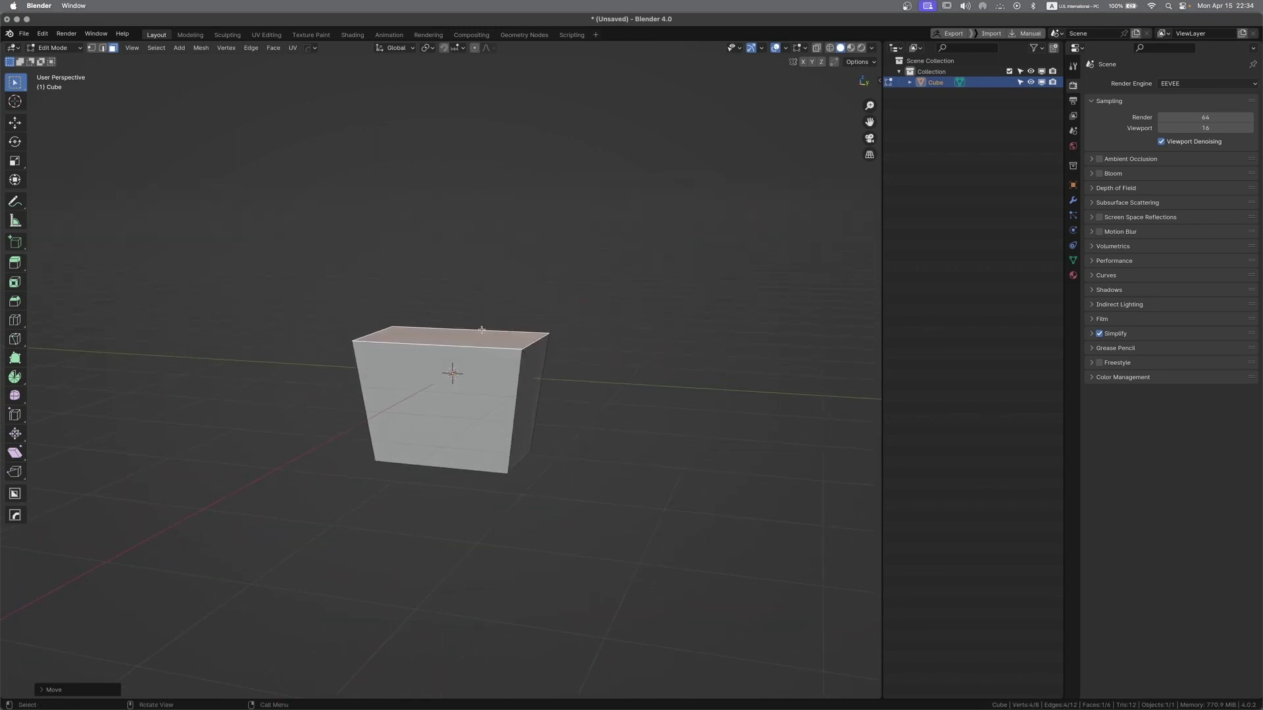
# Return to Object Mode, apply the tapered box's scale and check its transform values
pyautogui.press('Tab')
pyautogui.click(485, 287)
pyautogui.moveTo(470, 306); pyautogui.dragTo(459, 348, button='middle')
pyautogui.hotkey('ctrl', 'a')
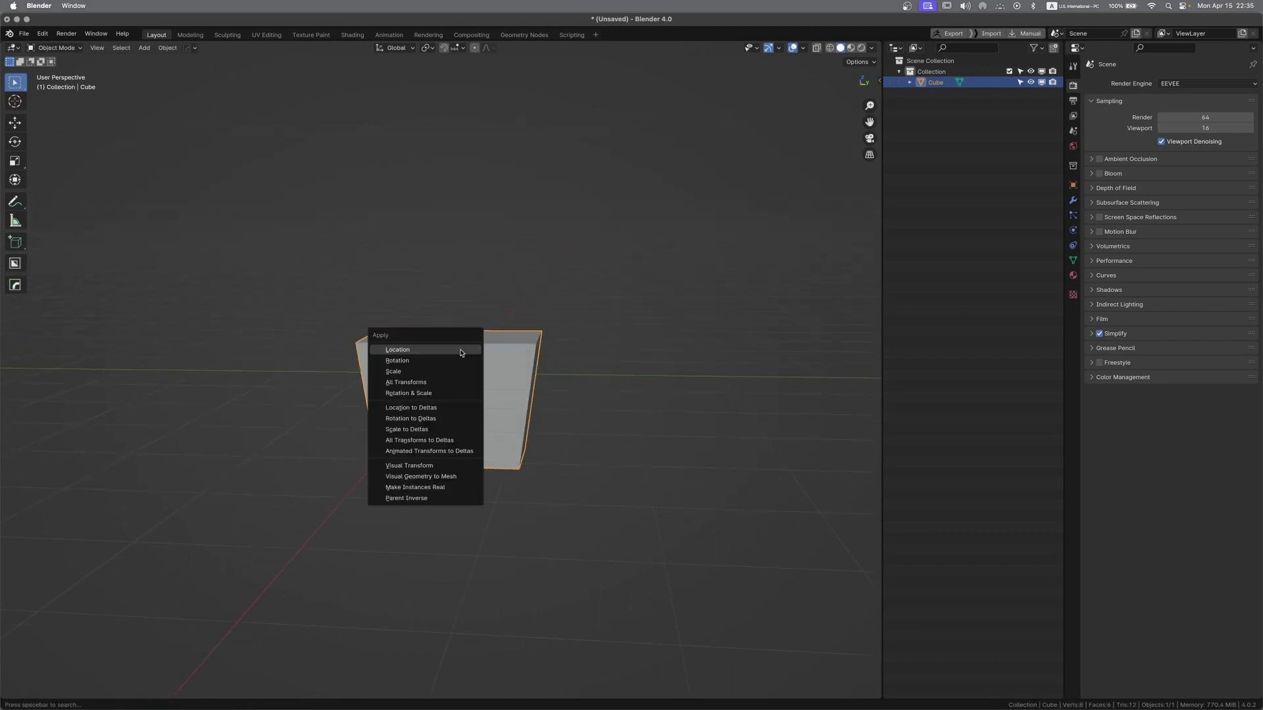
pyautogui.click(433, 369)
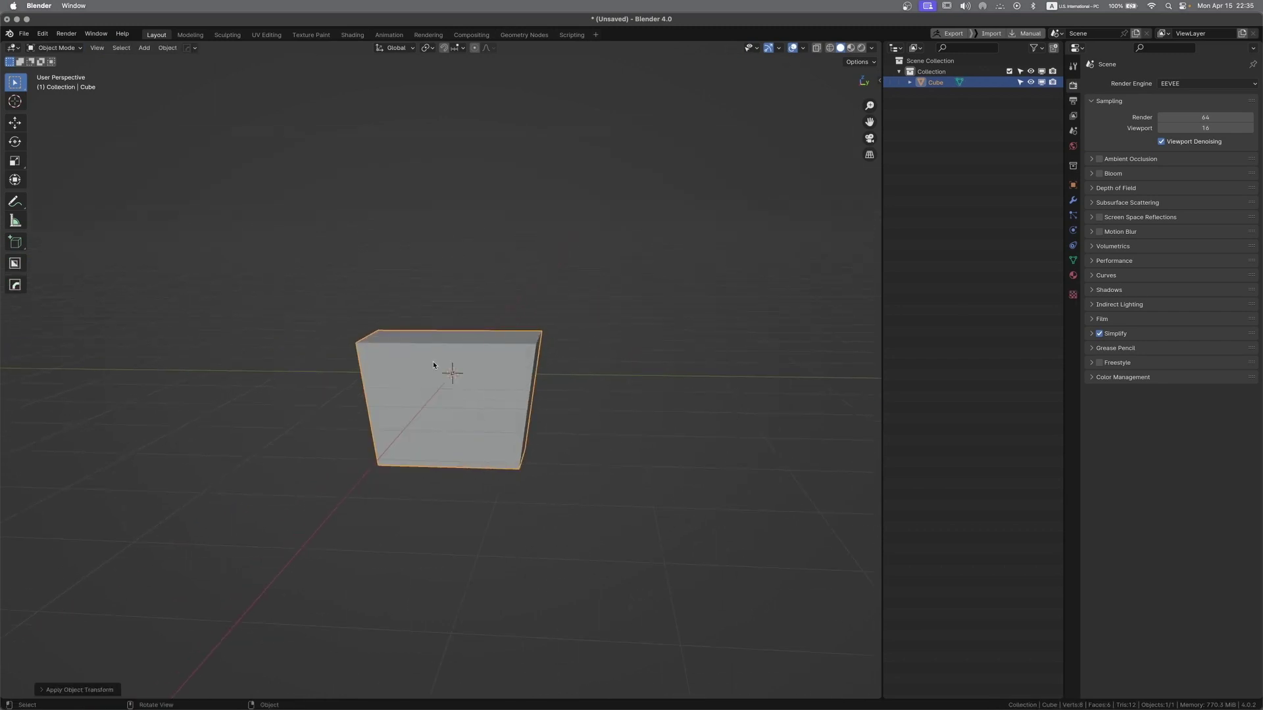
pyautogui.press('n')
pyautogui.click(876, 82)
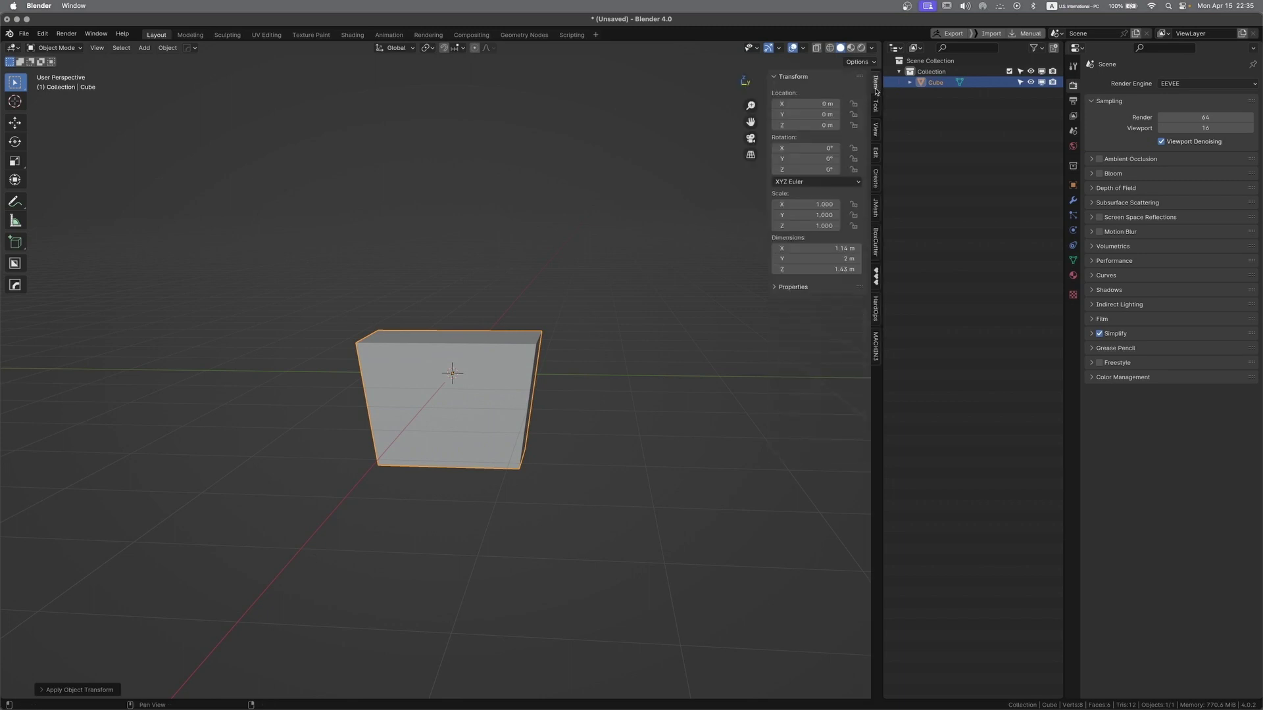
pyautogui.press('n')
# In Edit Mode, add three evenly spaced vertical loop cuts across the box's width without sliding them
pyautogui.press('Tab')
pyautogui.click(344, 367)
pyautogui.moveTo(345, 368); pyautogui.dragTo(434, 383, button='middle')
pyautogui.press('Tab')
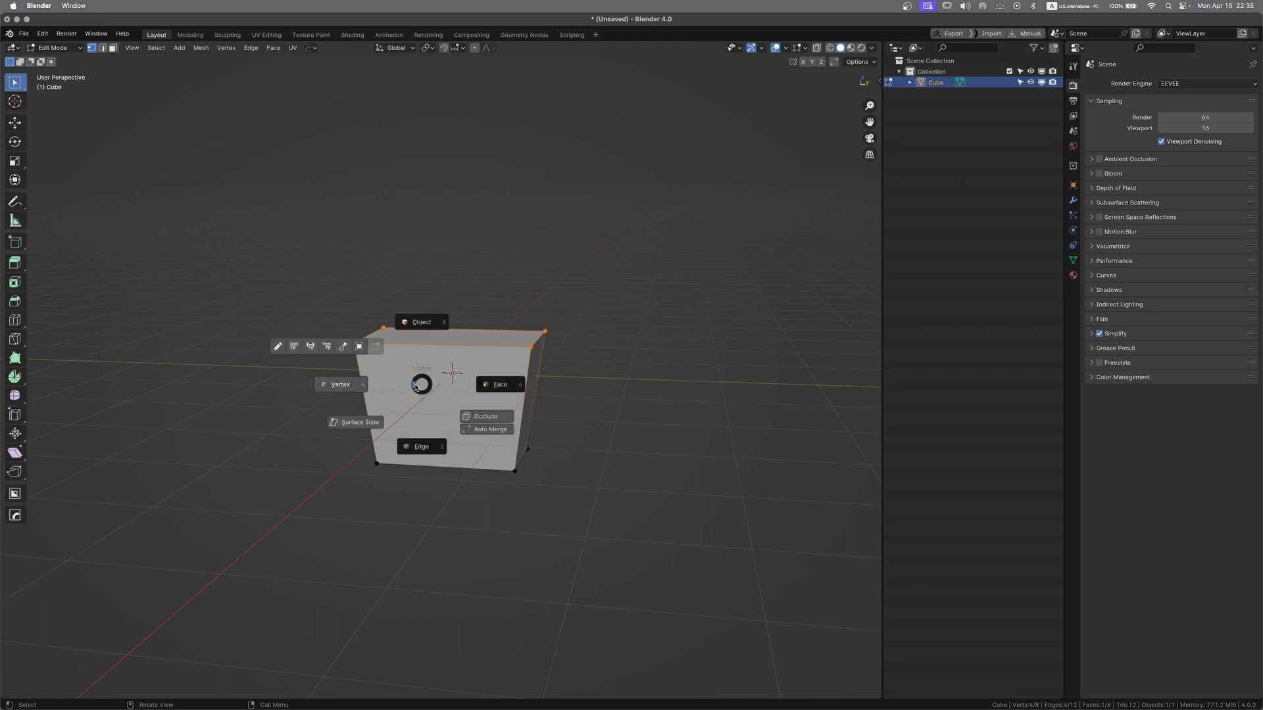
pyautogui.click(436, 385)
pyautogui.moveTo(440, 386); pyautogui.dragTo(427, 363, button='middle')
pyautogui.hotkey('ctrl', 'r')
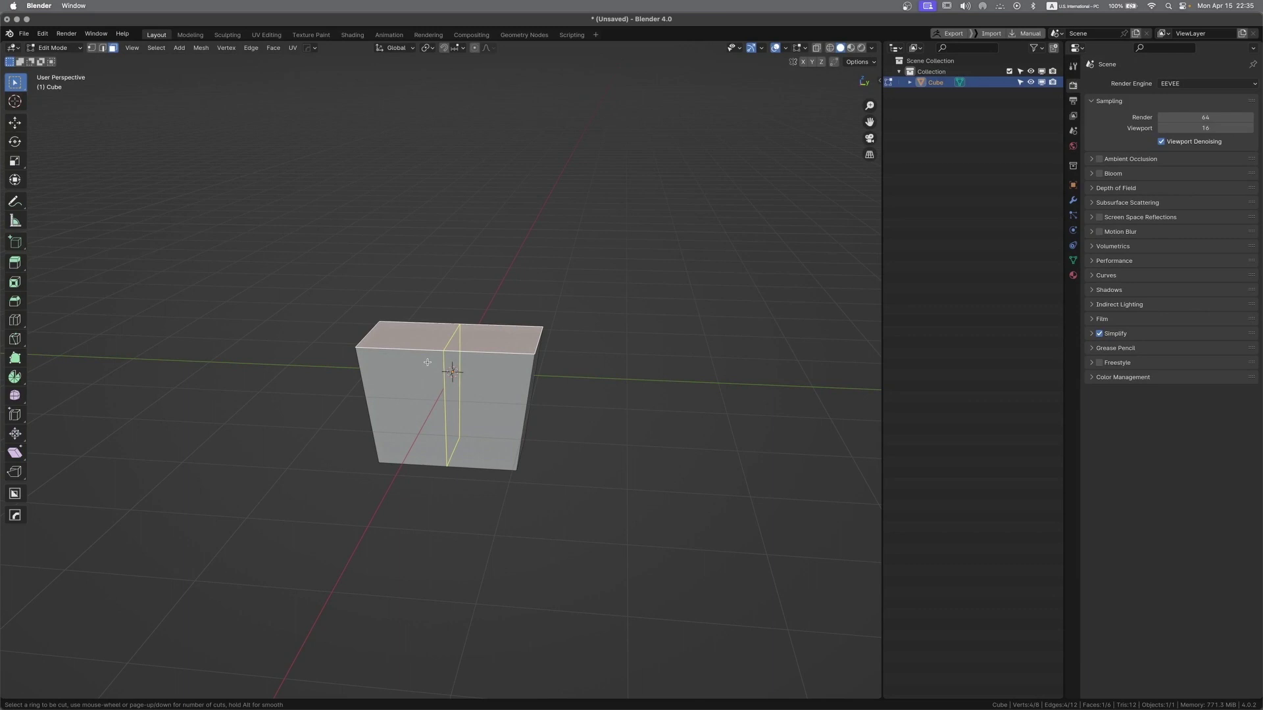
pyautogui.scroll(1, 427, 363)
pyautogui.scroll(1, 428, 362)
pyautogui.click(428, 363)
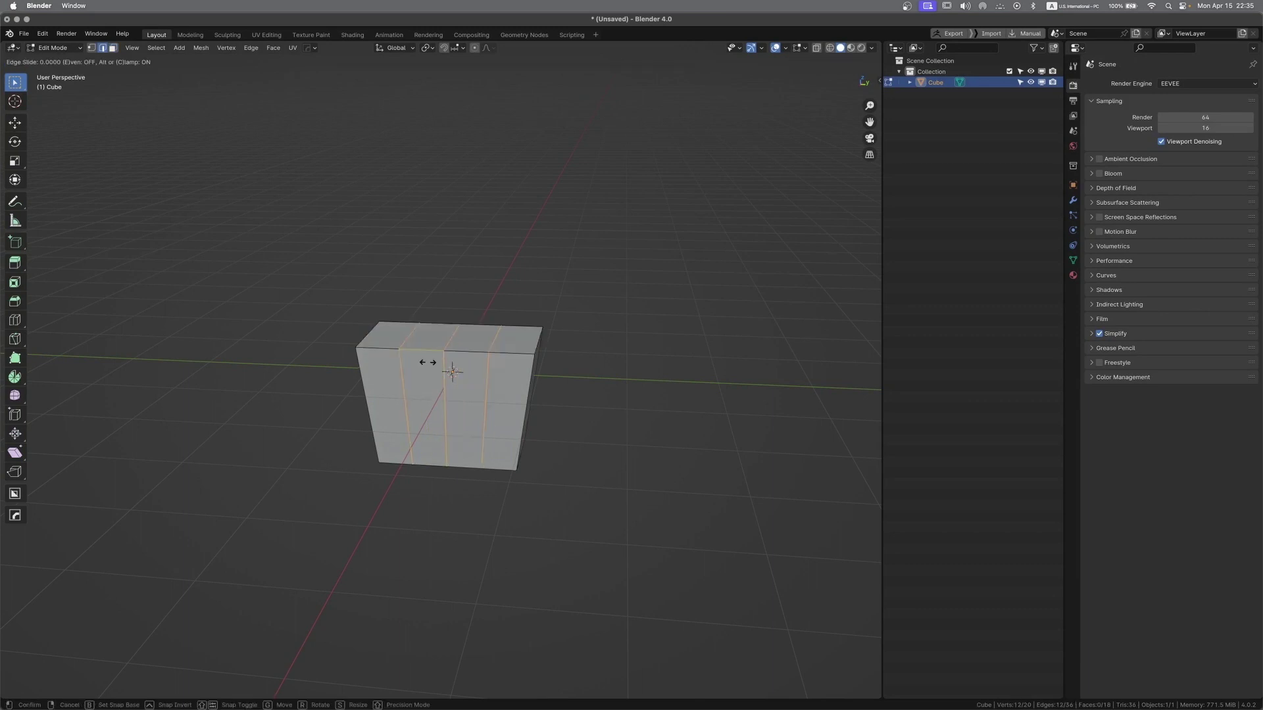
pyautogui.click(428, 362)
# Scale the three edge loops along Y so the outer two move close to the box's sides
pyautogui.moveTo(428, 363); pyautogui.dragTo(599, 312, button='middle')
pyautogui.press('s')
pyautogui.press('y')
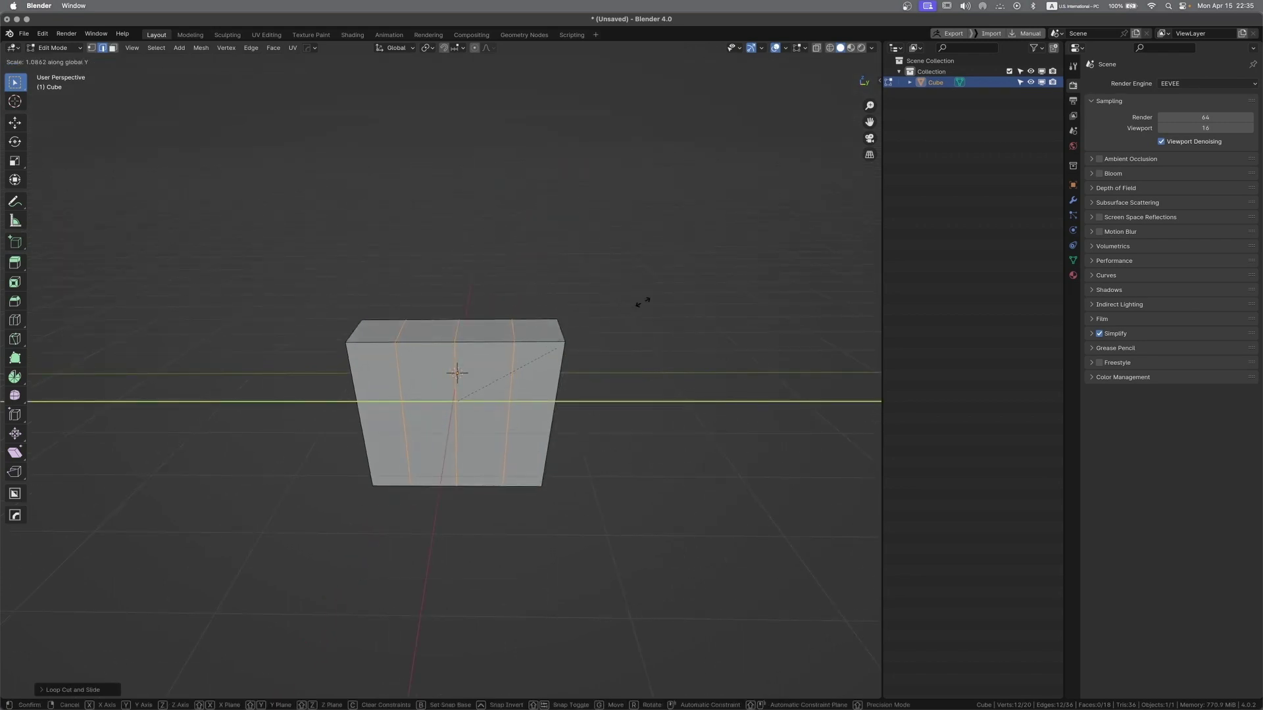
pyautogui.click(728, 300)
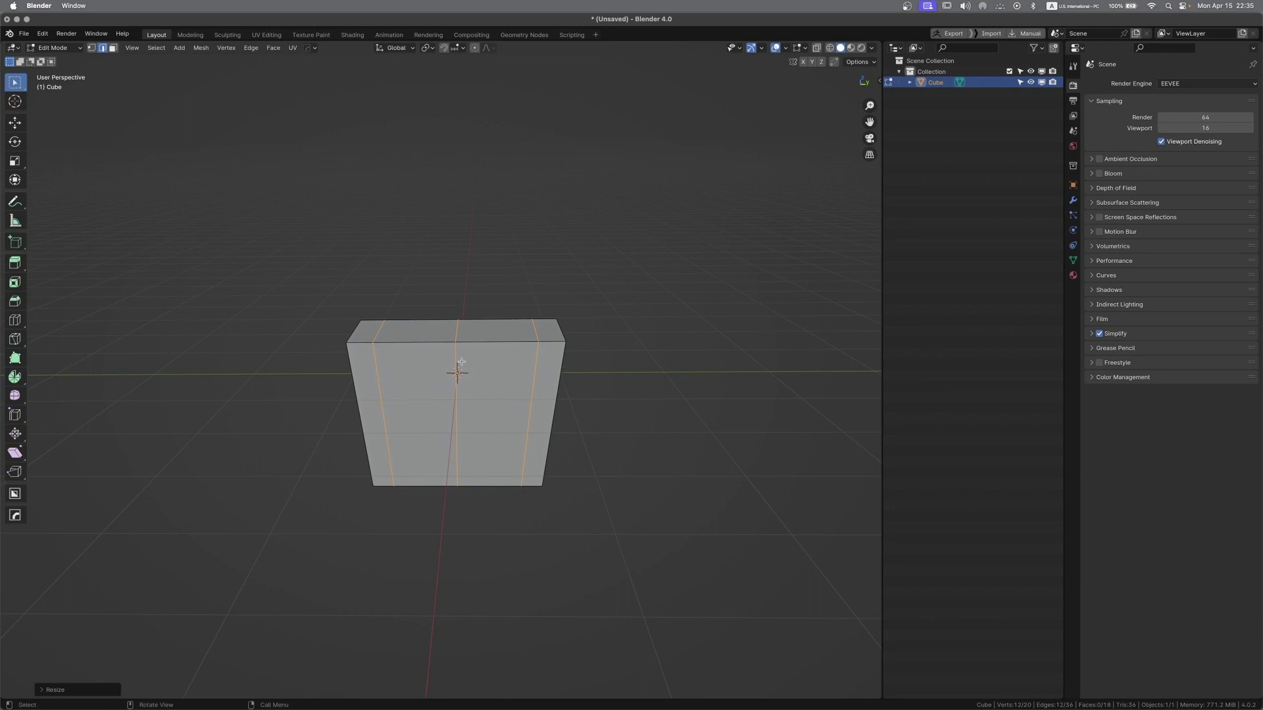
# Delete all four top faces of the box to open it
pyautogui.press('Tab')
pyautogui.click(537, 336)
pyautogui.moveTo(555, 334); pyautogui.dragTo(549, 341, button='middle')
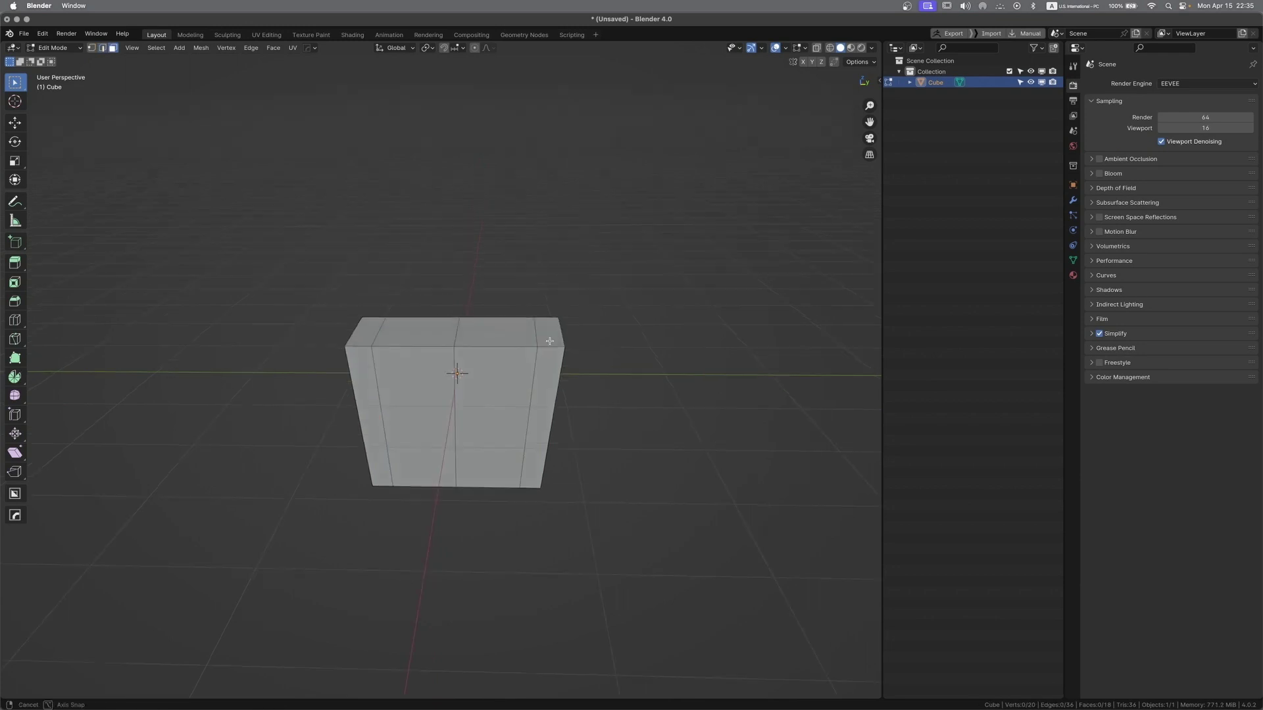
pyautogui.keyDown('shift'); pyautogui.click(550, 340); pyautogui.keyUp('shift')
pyautogui.keyDown('shift'); pyautogui.click(496, 332); pyautogui.keyUp('shift')
pyautogui.keyDown('shift'); pyautogui.click(413, 332); pyautogui.keyUp('shift')
pyautogui.keyDown('shift'); pyautogui.click(359, 334); pyautogui.keyUp('shift')
pyautogui.press('x')
pyautogui.click(465, 296)
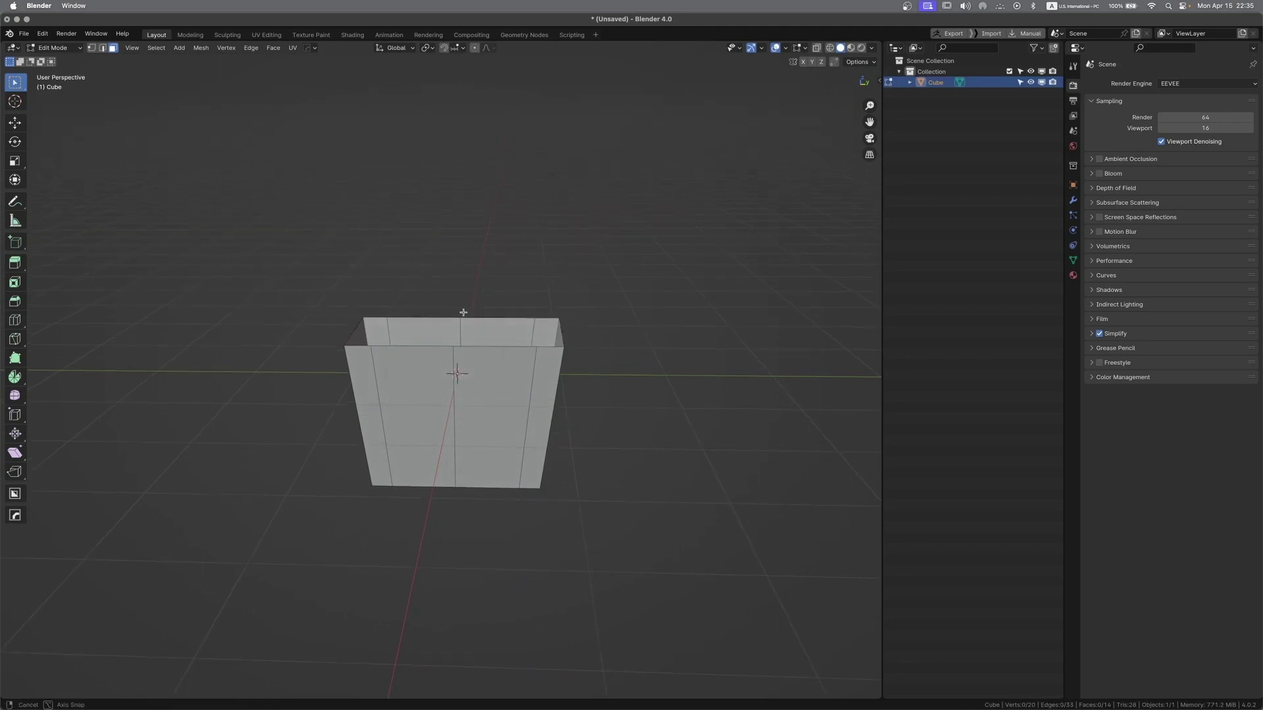
# Lower the middle vertex of the front rim along Z by about 0.37 m
pyautogui.press('Tab')
pyautogui.click(373, 312)
pyautogui.moveTo(444, 360); pyautogui.dragTo(443, 354, button='middle')
pyautogui.click(453, 345)
pyautogui.press('g')
pyautogui.press('z')
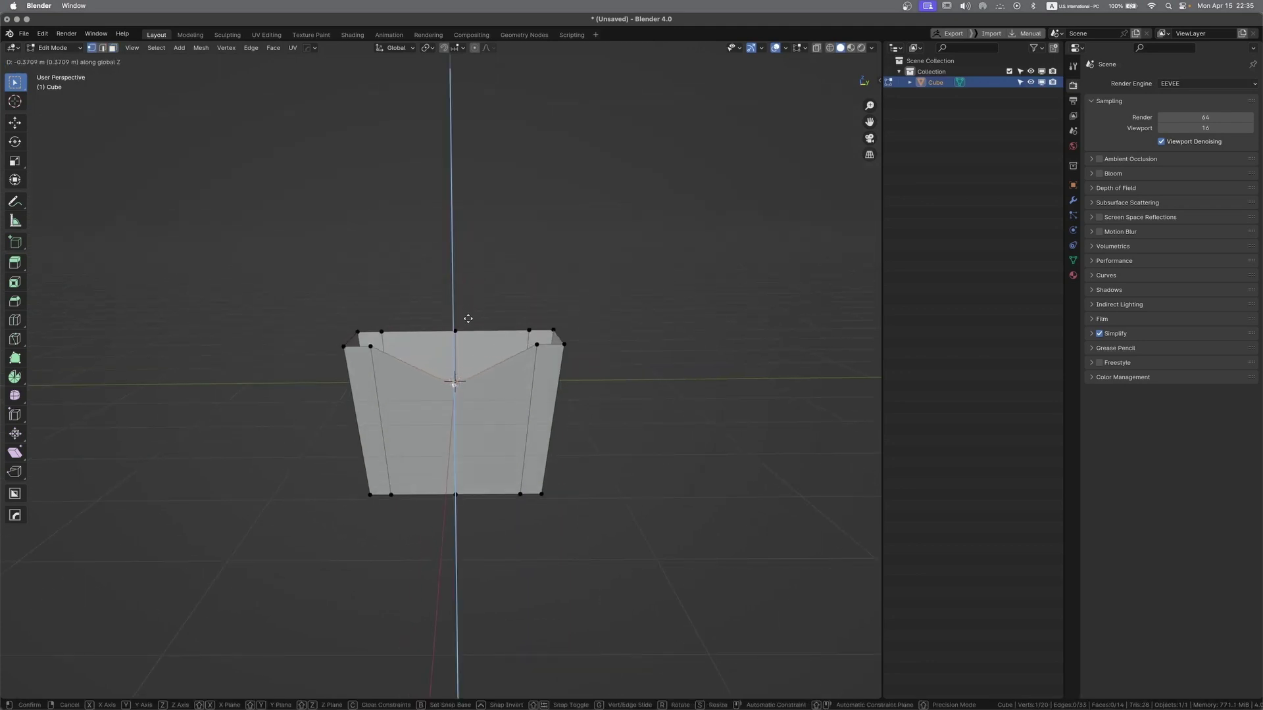
pyautogui.click(465, 318)
# Select the rear rim's vertices and raise them slightly along Z
pyautogui.moveTo(465, 318); pyautogui.dragTo(433, 339, button='middle')
pyautogui.moveTo(371, 308); pyautogui.dragTo(590, 337)
pyautogui.moveTo(590, 338); pyautogui.dragTo(527, 304, button='middle')
pyautogui.press('g')
pyautogui.press('z')
pyautogui.click(599, 312)
# Bevel the front wall's middle vertical edge with 17 segments to round the rim's dip into a curve
pyautogui.press('Tab')
pyautogui.moveTo(493, 432)
pyautogui.mouseDown(button='middle')
pyautogui.moveTo(519, 441)
pyautogui.moveTo(528, 419)
pyautogui.moveTo(572, 414)
pyautogui.moveTo(493, 415)
pyautogui.moveTo(504, 417)
pyautogui.mouseUp(button='middle')
pyautogui.hotkey('ctrl', 'Tab')
pyautogui.click(482, 461)
pyautogui.click(466, 442)
pyautogui.hotkey('ctrl', 'b')
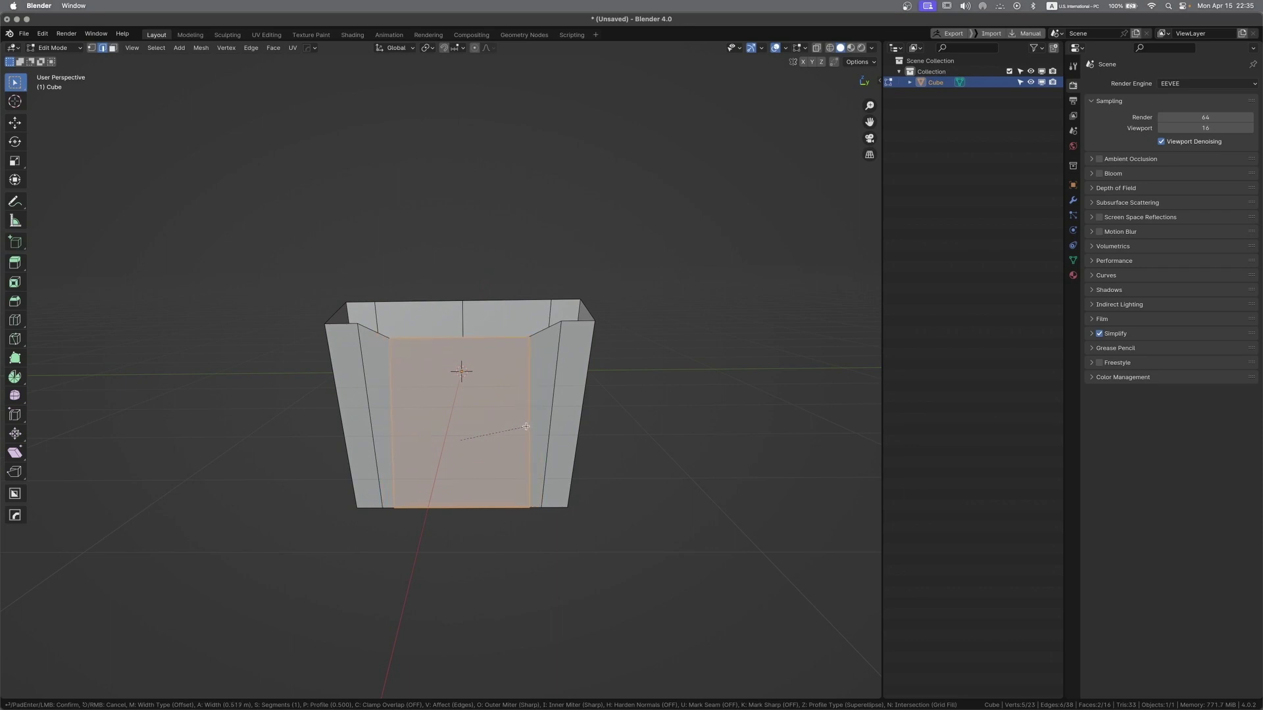
pyautogui.scroll(4, 525, 427)
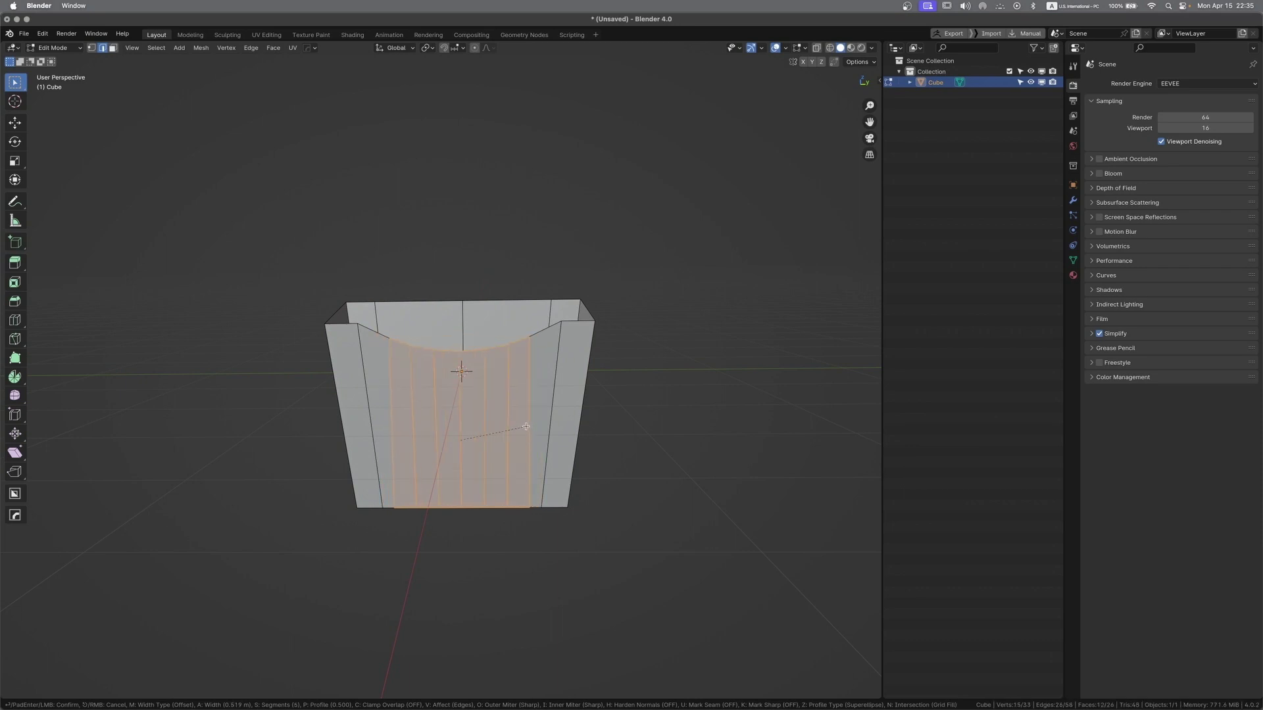
pyautogui.scroll(2, 526, 427)
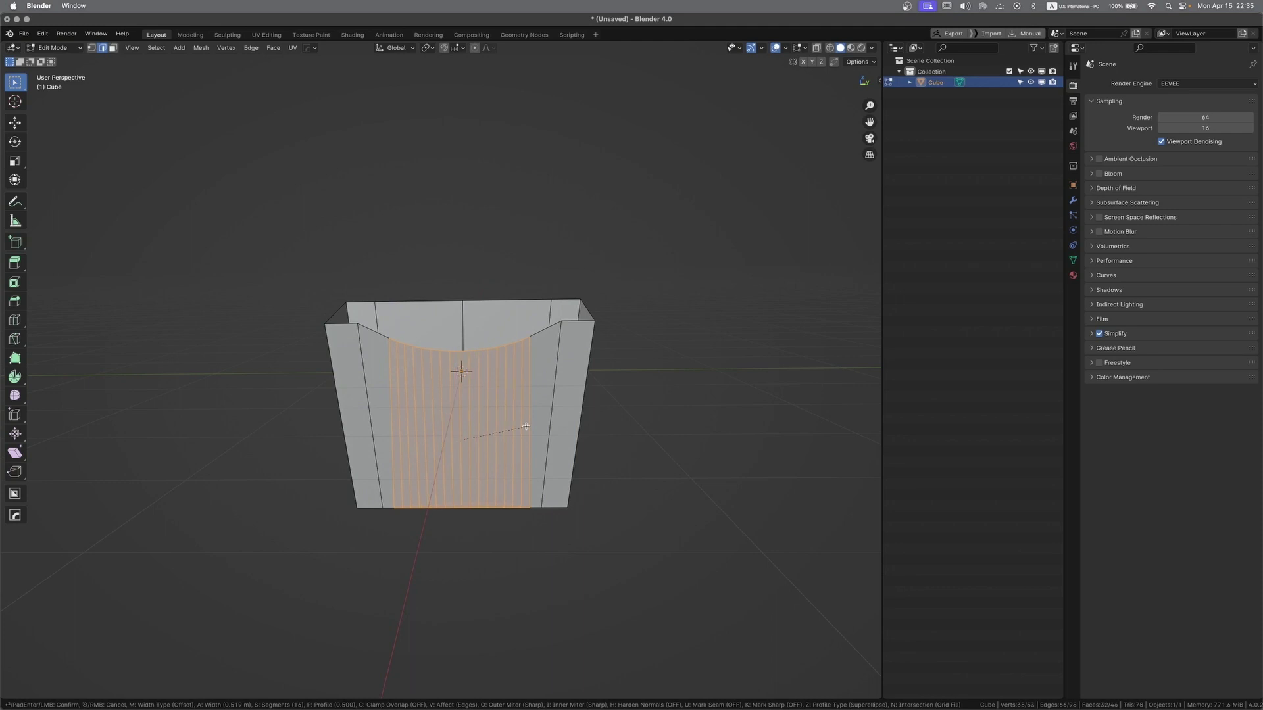
pyautogui.scroll(1, 525, 427)
pyautogui.click(528, 427)
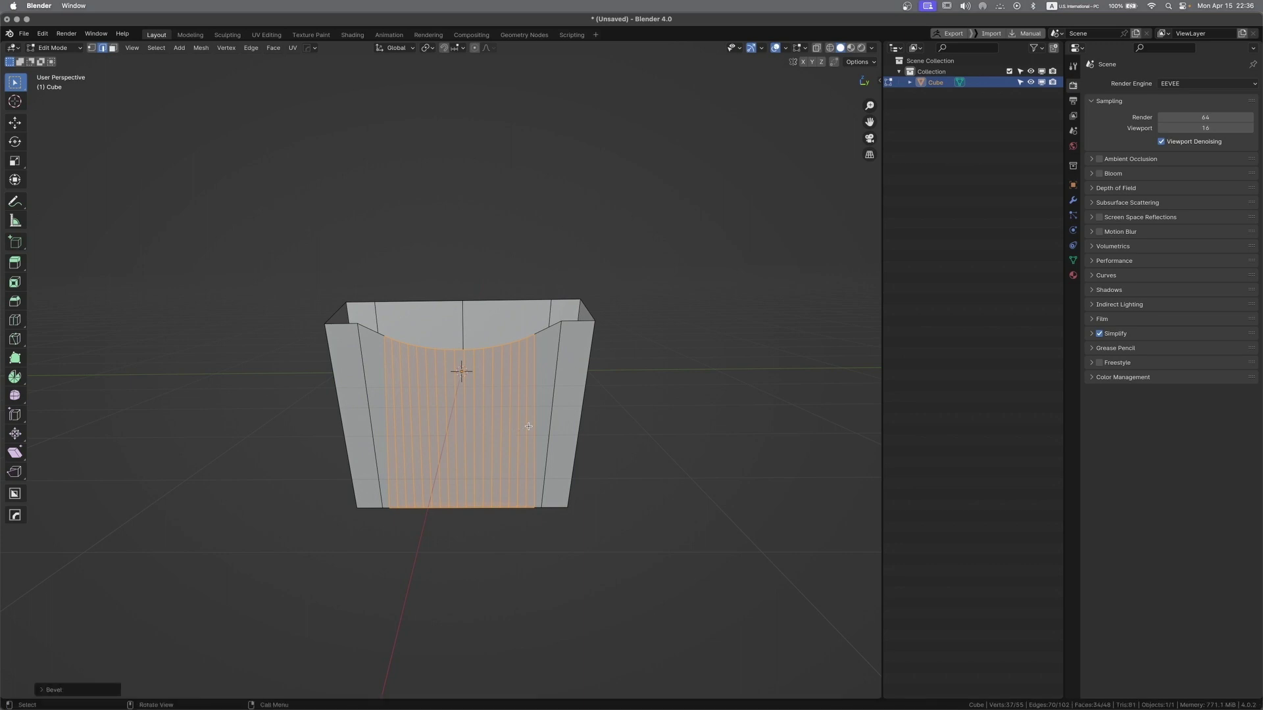
# Change the bevel's width type to Percent and set its width to about 91%
pyautogui.click(48, 690)
pyautogui.click(112, 511)
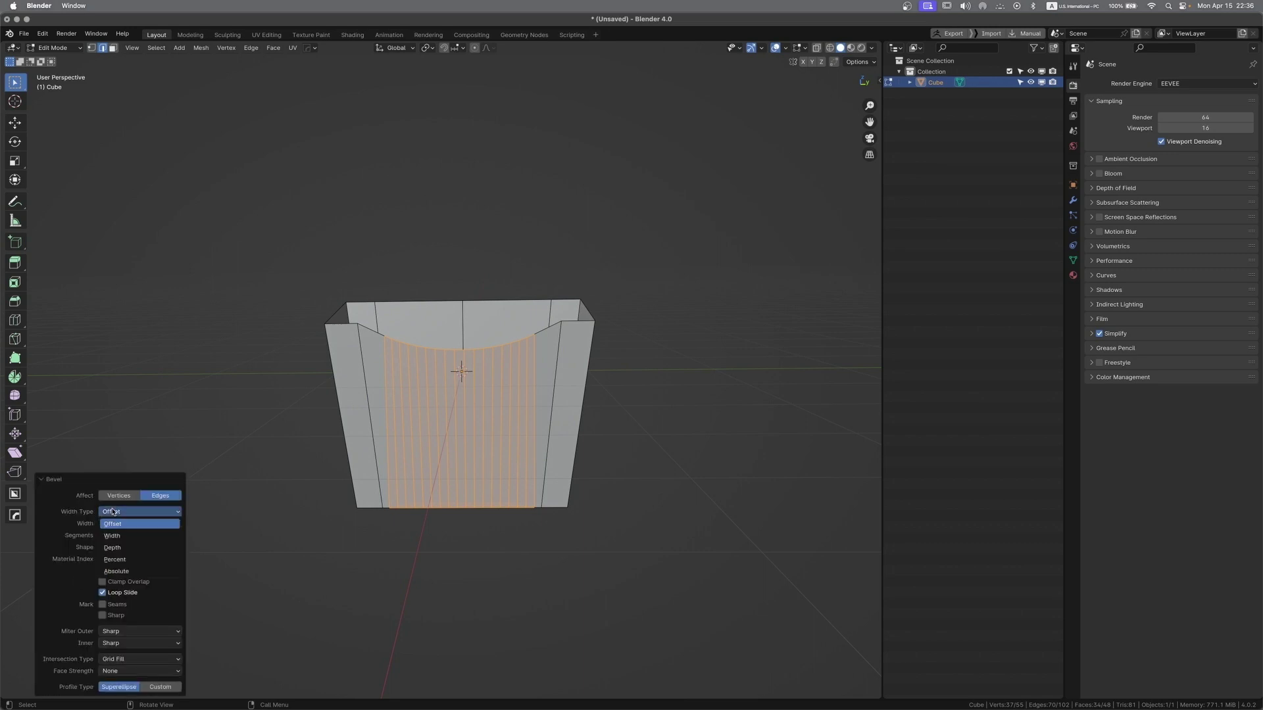
pyautogui.click(124, 559)
pyautogui.moveTo(132, 528); pyautogui.dragTo(186, 528)
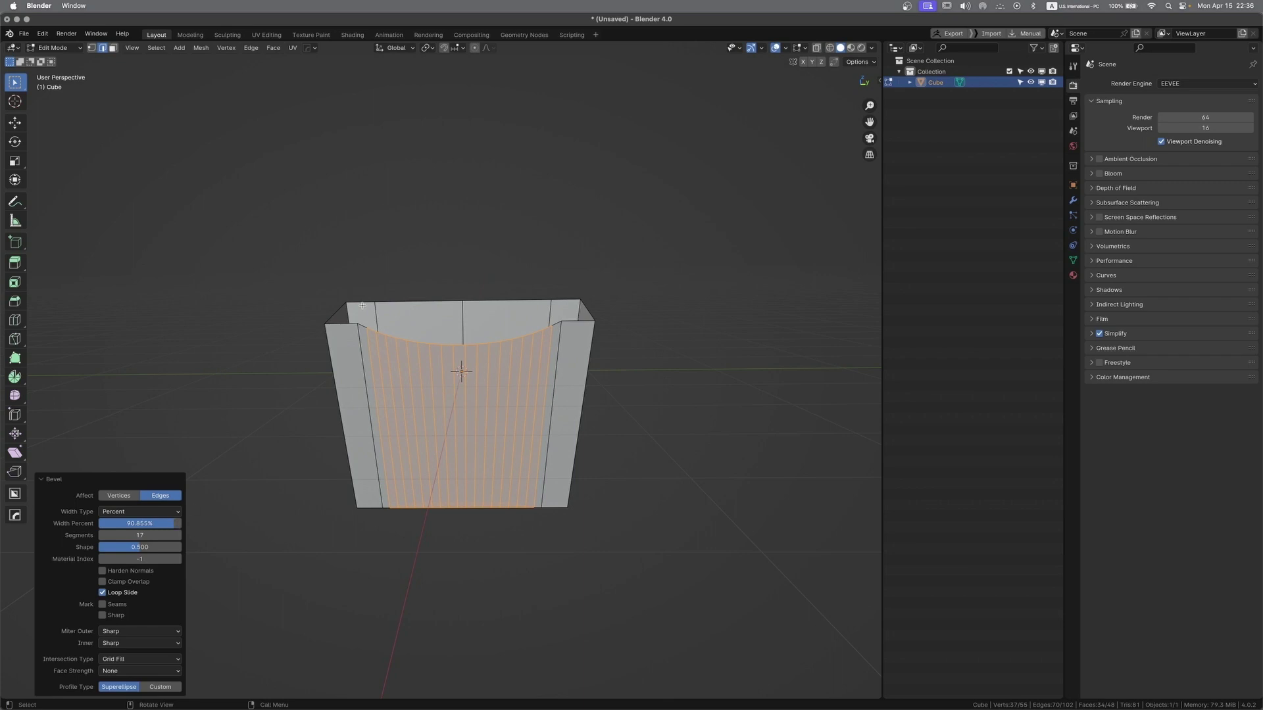
# Return to Object Mode, shade the box smooth and enable Auto Smooth in its mesh normals
pyautogui.moveTo(546, 414); pyautogui.dragTo(440, 524, button='middle')
pyautogui.press('Tab')
pyautogui.moveTo(462, 336); pyautogui.dragTo(466, 408, button='middle')
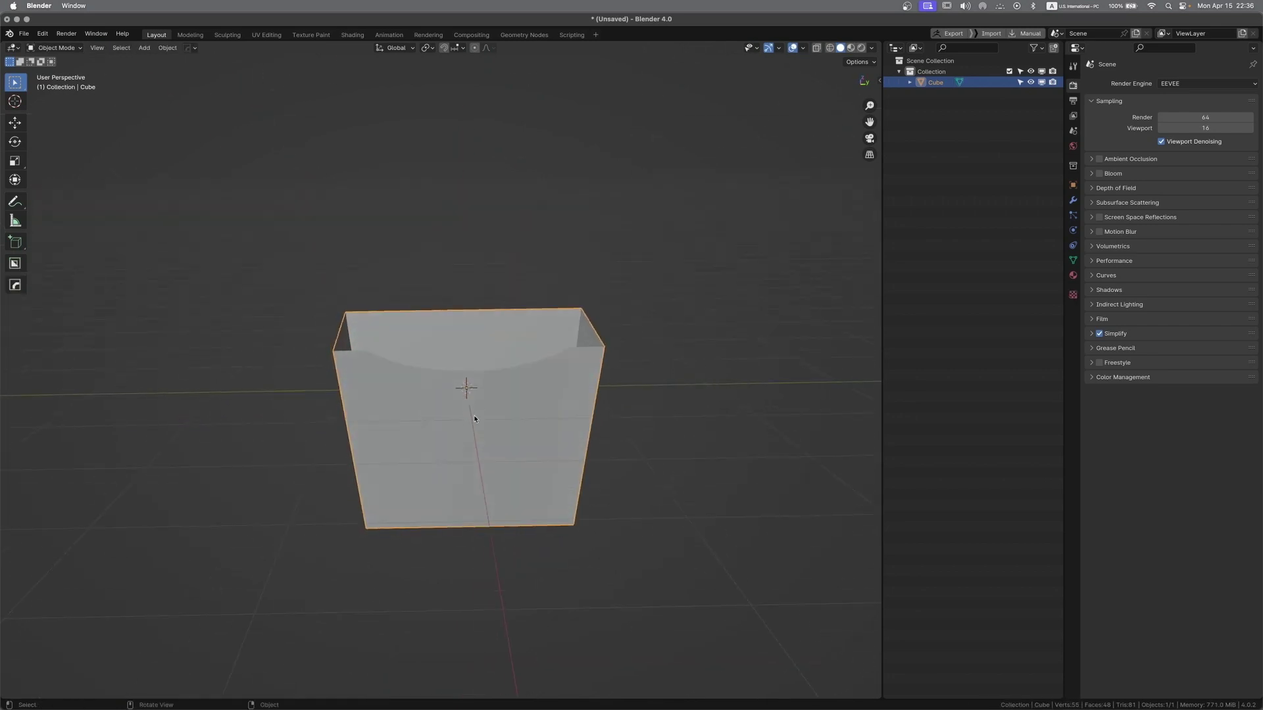
pyautogui.rightClick(522, 401)
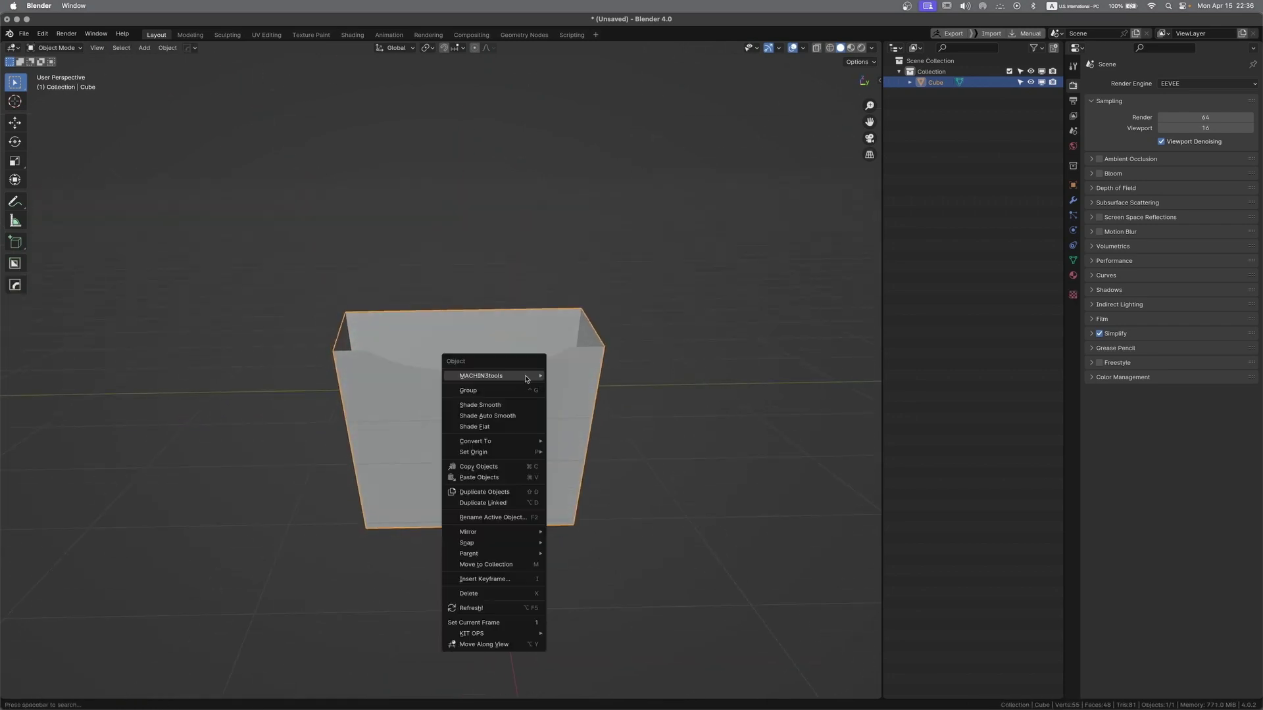
pyautogui.click(503, 404)
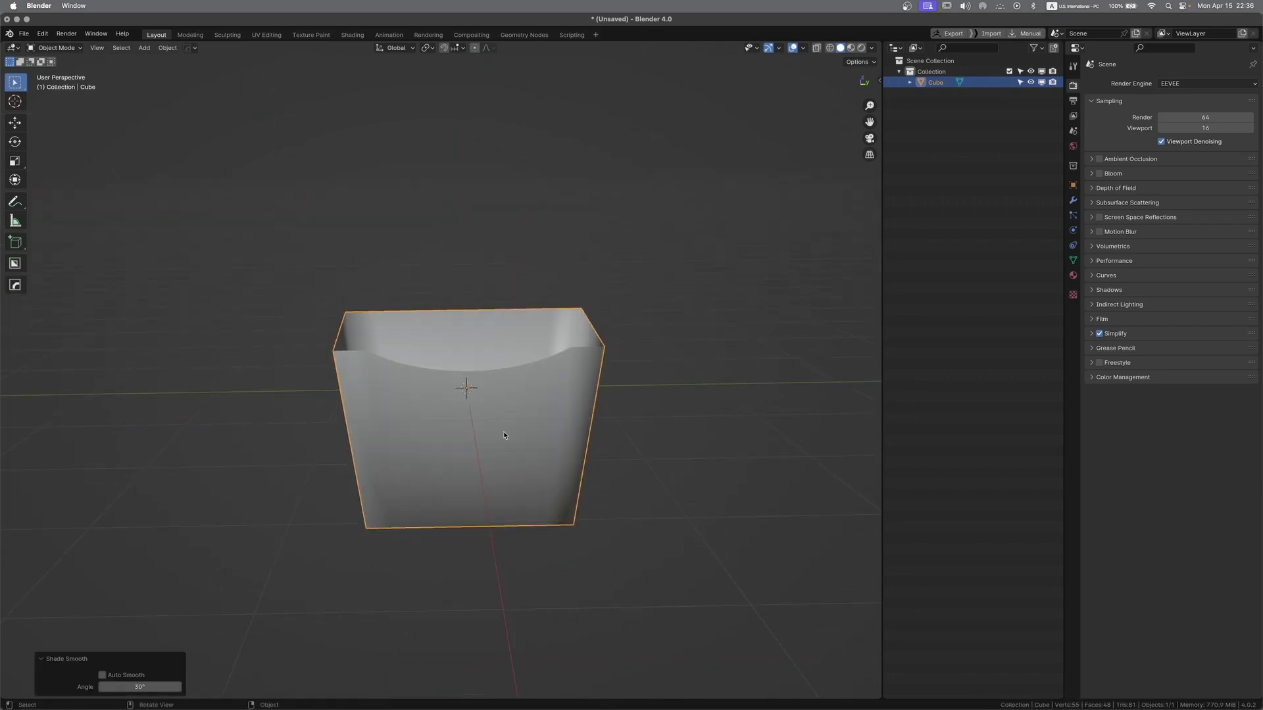
pyautogui.click(1073, 260)
pyautogui.click(1118, 289)
pyautogui.click(1157, 306)
pyautogui.moveTo(417, 389)
pyautogui.mouseDown(button='middle')
pyautogui.moveTo(445, 388)
pyautogui.moveTo(423, 426)
pyautogui.moveTo(380, 404)
pyautogui.moveTo(427, 408)
pyautogui.moveTo(417, 398)
pyautogui.mouseUp(button='middle')
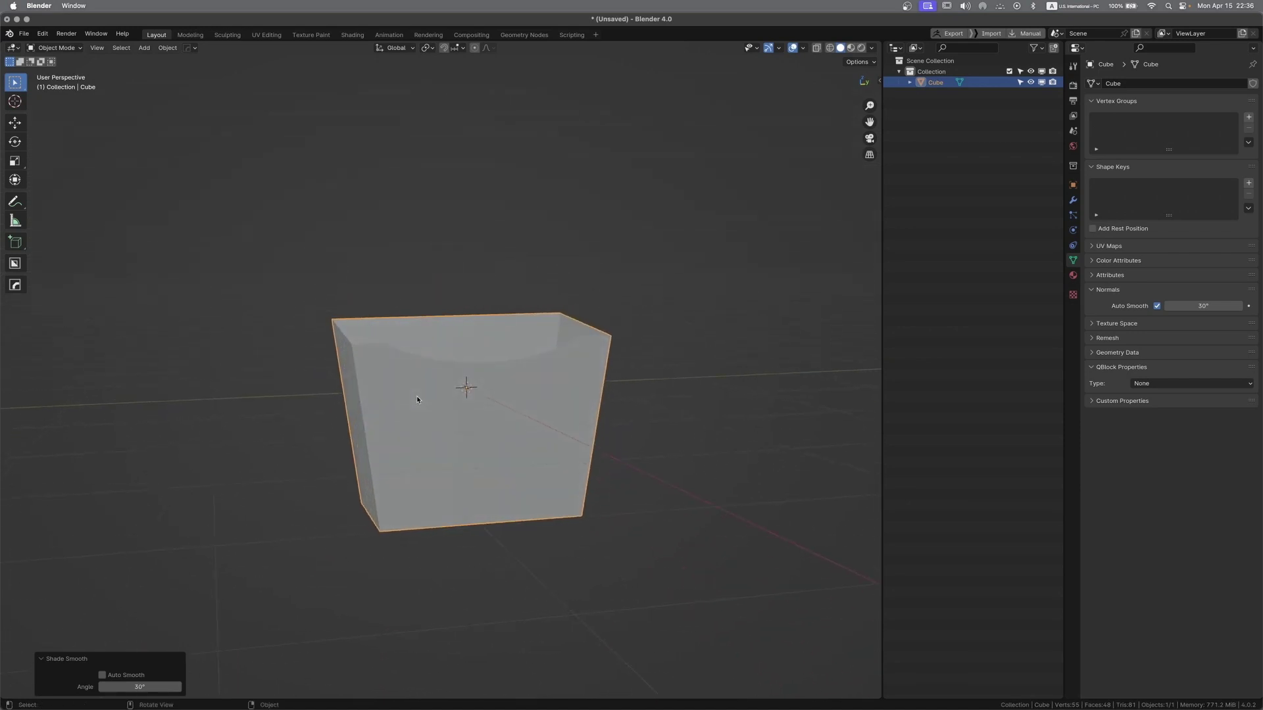
# Add a Bevel modifier to the box
pyautogui.click(1073, 200)
pyautogui.click(1091, 84)
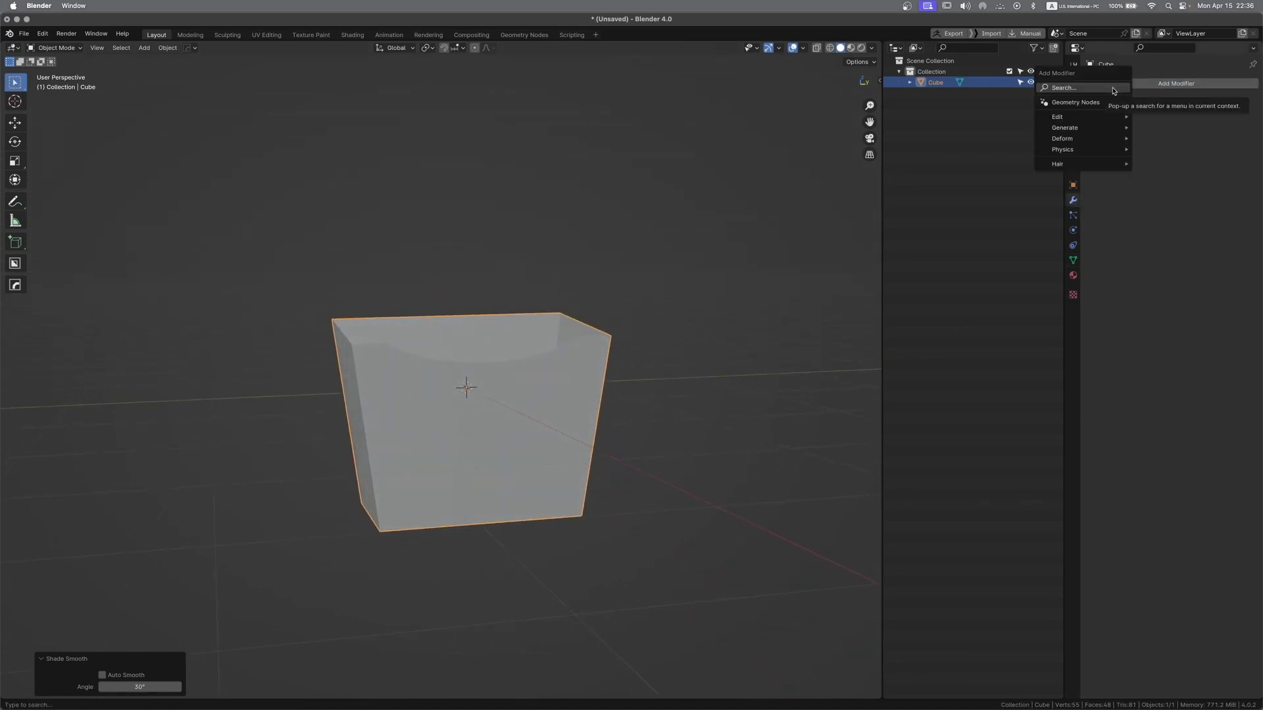
pyautogui.press('space')
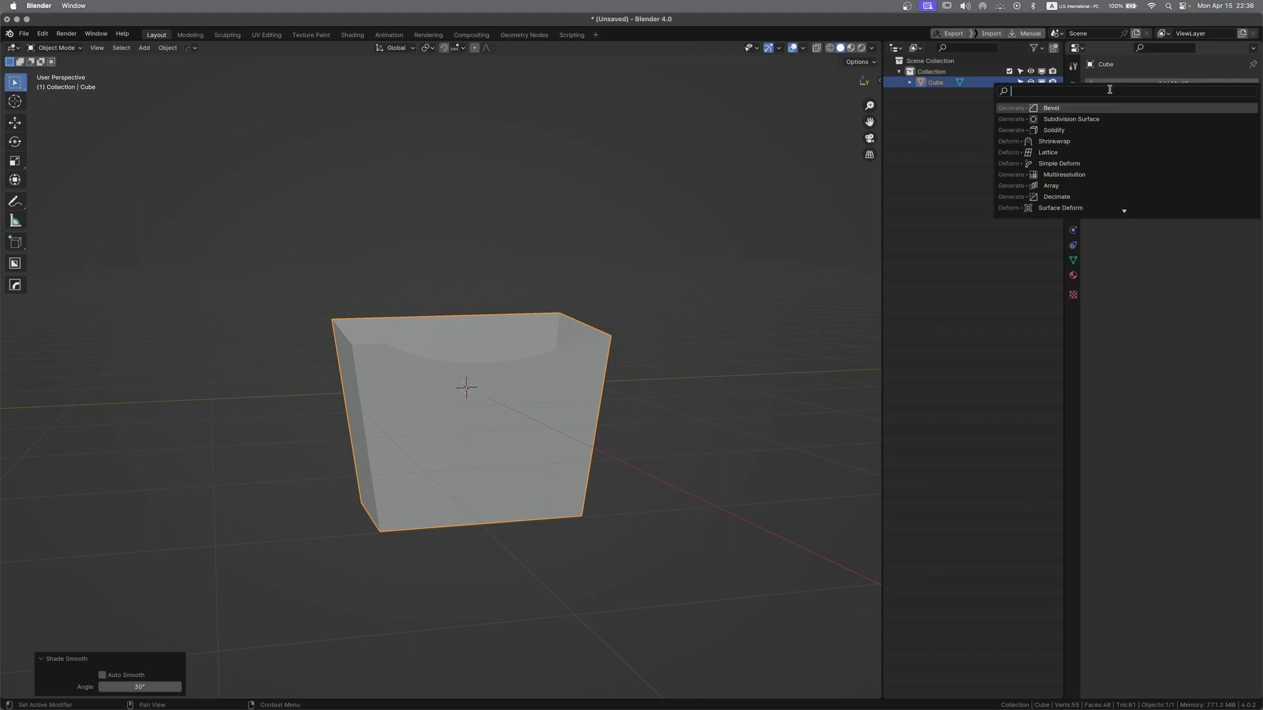
pyautogui.click(1052, 108)
pyautogui.moveTo(563, 309); pyautogui.dragTo(533, 336, button='middle')
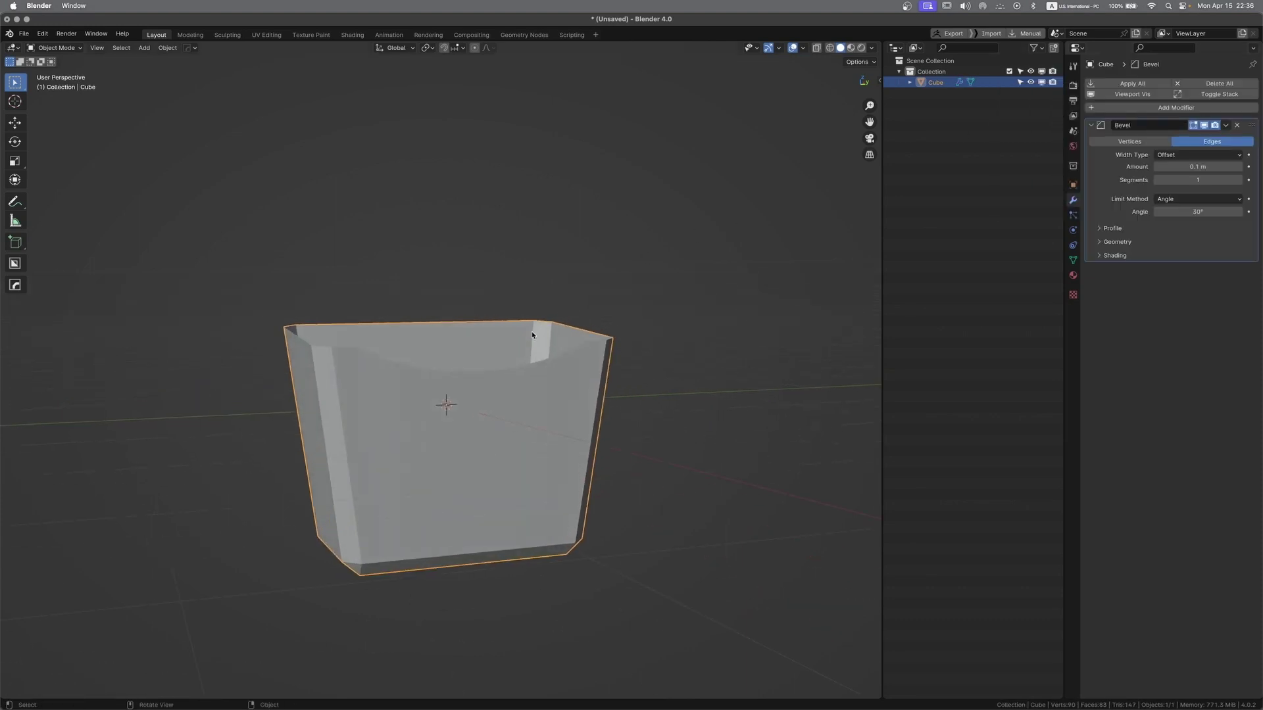
# Show the wireframe over the box with the Wireframe geometry overlay enabled
pyautogui.hotkey('shift', 'w')
pyautogui.moveTo(252, 368); pyautogui.dragTo(388, 450, button='middle')
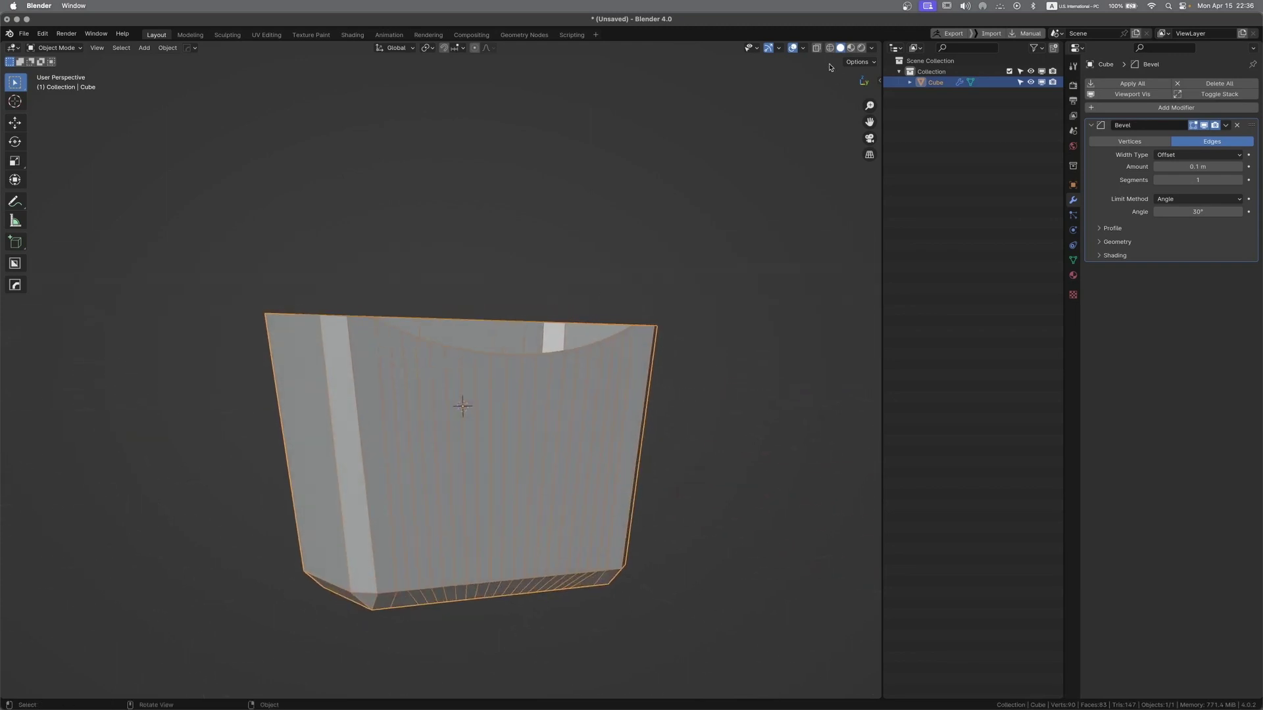
pyautogui.click(779, 48)
pyautogui.click(805, 48)
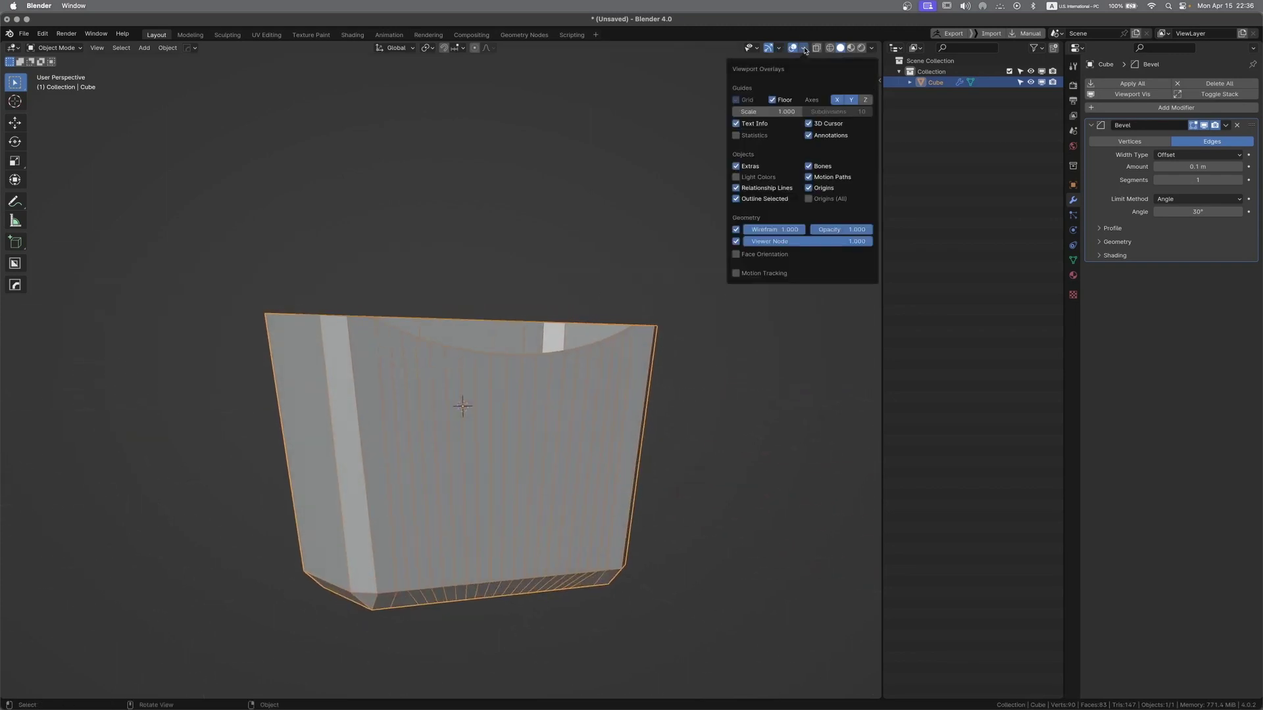
pyautogui.click(738, 230)
pyautogui.click(738, 231)
pyautogui.moveTo(580, 268); pyautogui.dragTo(530, 328, button='middle')
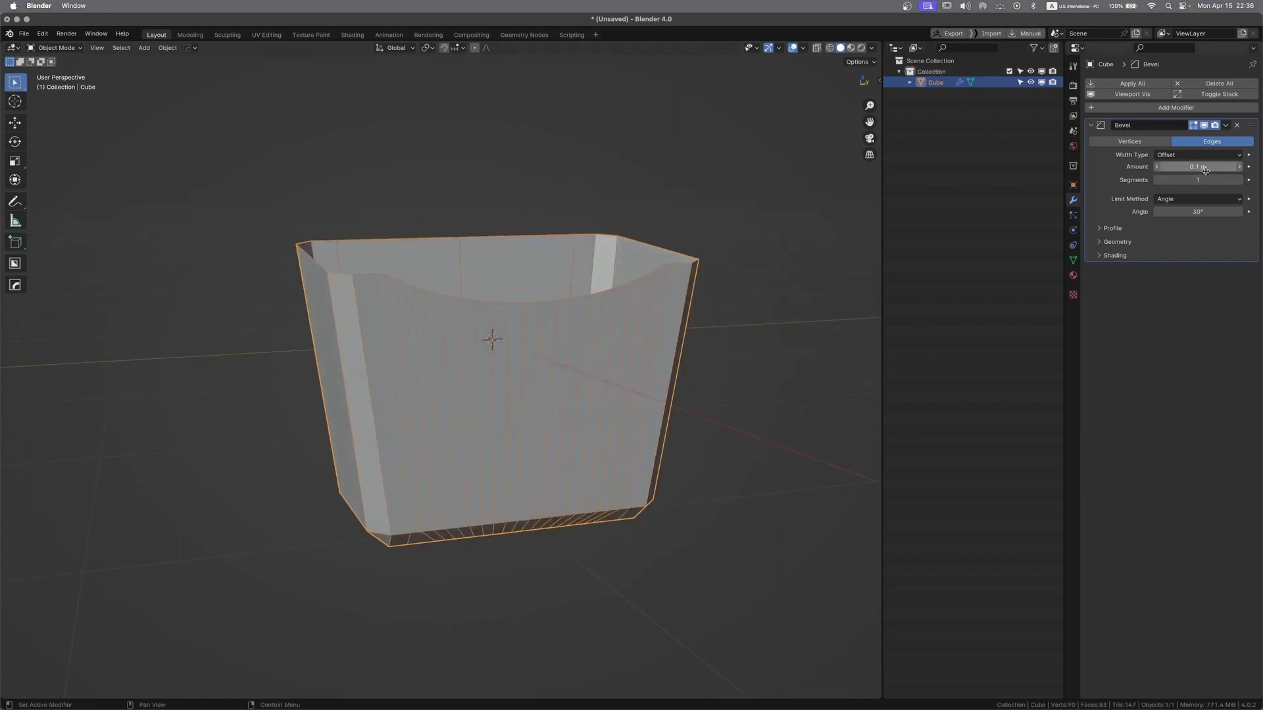
# Adjust the Bevel modifier to an amount of 0.1 m with 6 segments
pyautogui.moveTo(1197, 166)
pyautogui.mouseDown()
pyautogui.moveTo(1168, 167)
pyautogui.moveTo(1197, 166)
pyautogui.mouseUp()
pyautogui.moveTo(586, 312); pyautogui.dragTo(697, 325, button='middle')
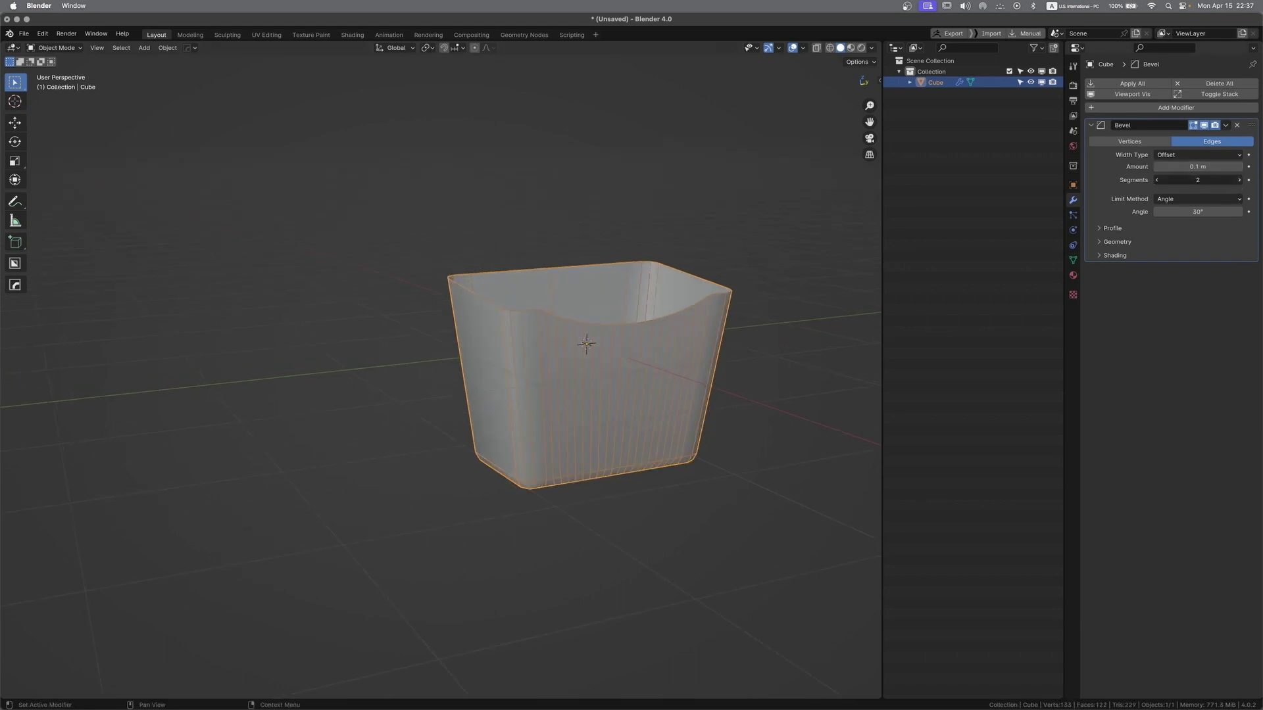
pyautogui.click(1241, 180)
pyautogui.click(1241, 180)
pyautogui.click(1242, 180)
pyautogui.click(1242, 180)
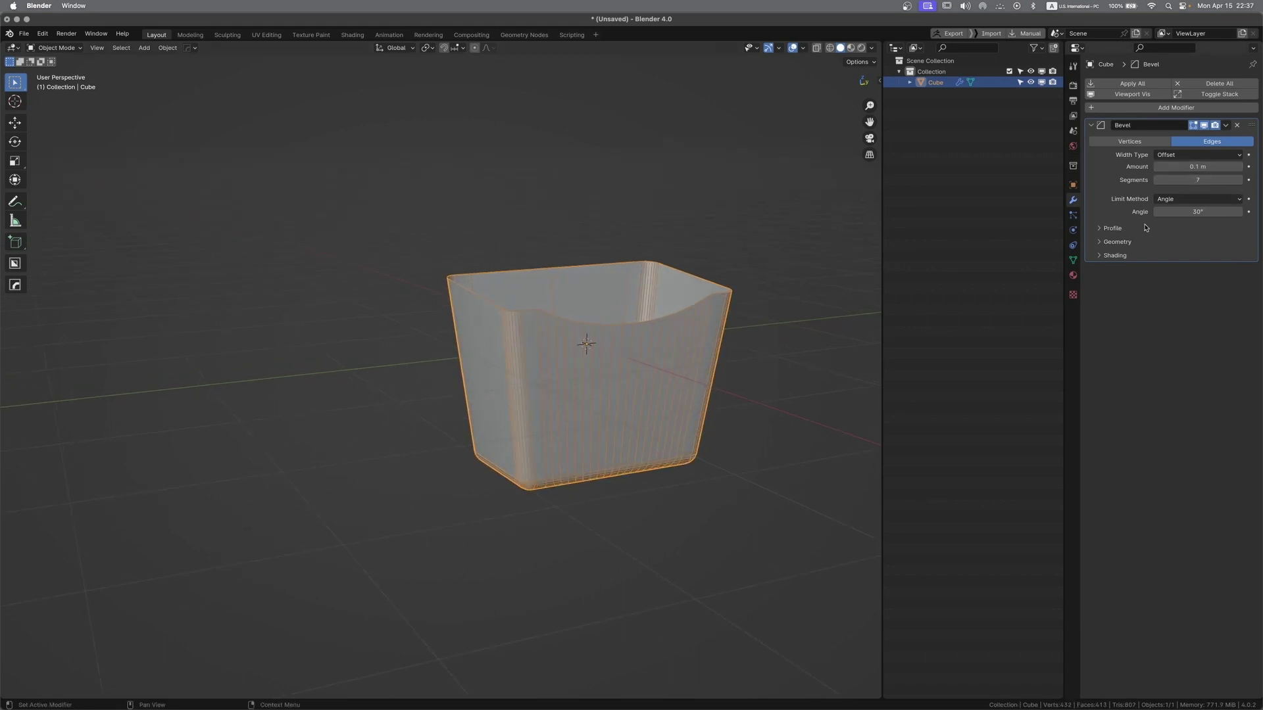
pyautogui.moveTo(578, 371); pyautogui.dragTo(693, 299, button='middle')
# Add a Solidify modifier to the box and set its thickness to about 0.076 m
pyautogui.click(1143, 109)
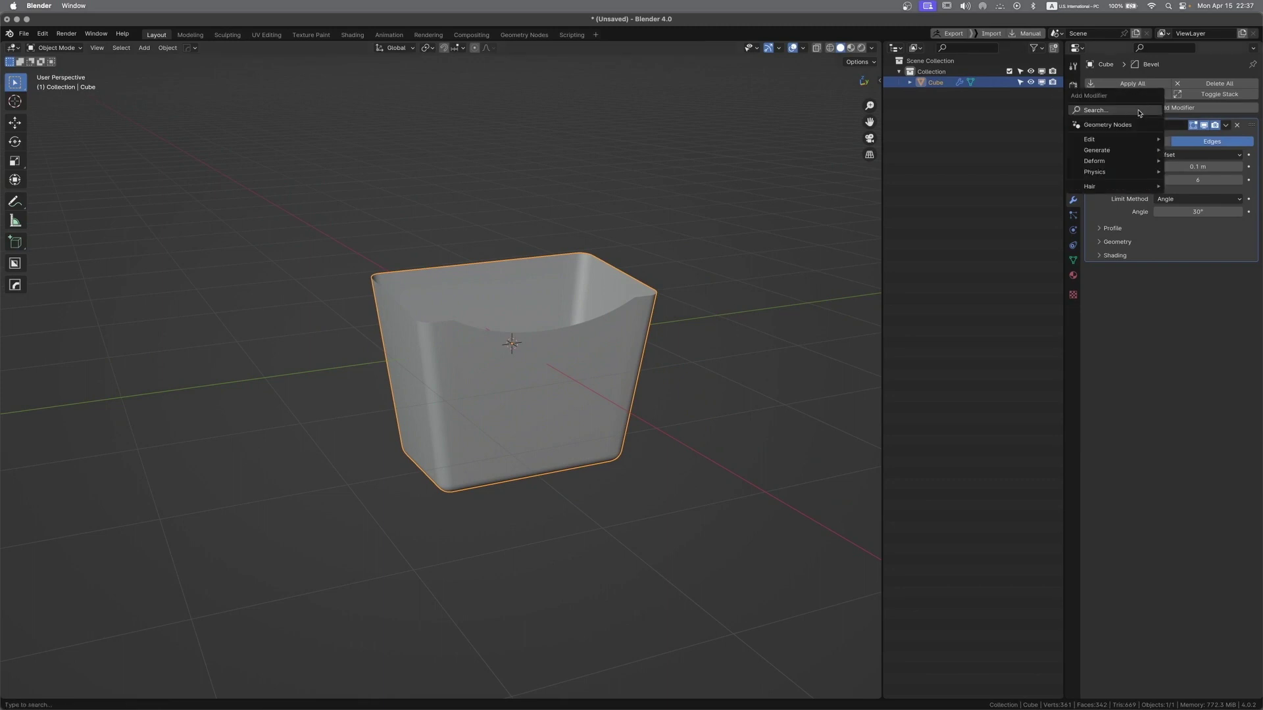
pyautogui.click(1139, 112)
pyautogui.write('so')
pyautogui.press('Return')
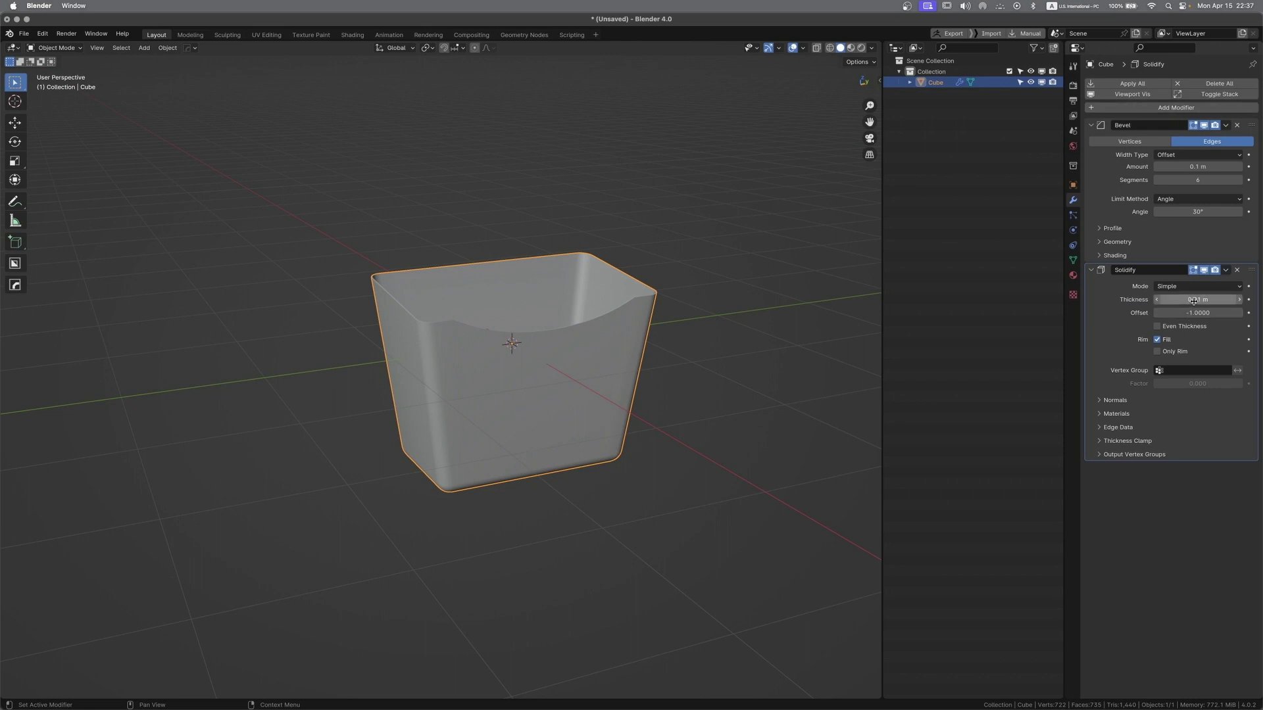
pyautogui.moveTo(1197, 300)
pyautogui.mouseDown()
pyautogui.moveTo(1124, 300)
pyautogui.moveTo(1243, 299)
pyautogui.moveTo(1195, 299)
pyautogui.mouseUp()
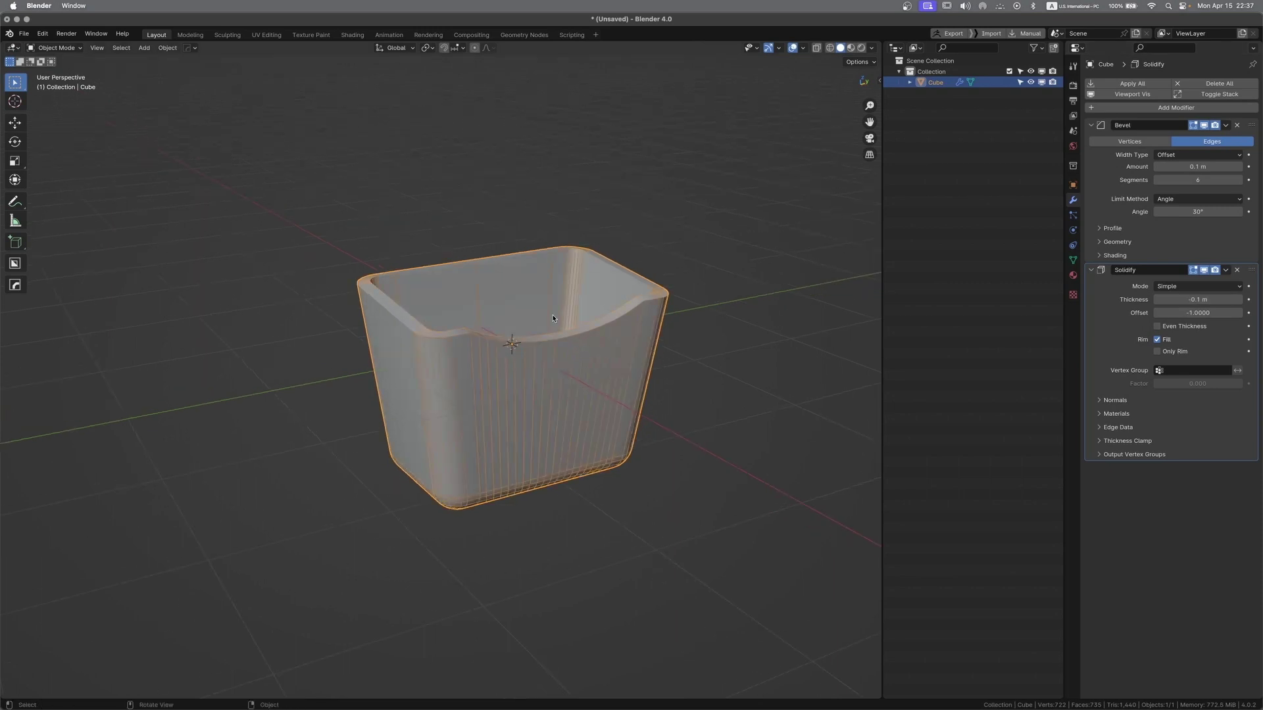
pyautogui.scroll(3, 553, 318)
pyautogui.moveTo(1197, 299)
pyautogui.mouseDown()
pyautogui.moveTo(1217, 299)
pyautogui.moveTo(1204, 300)
pyautogui.mouseUp()
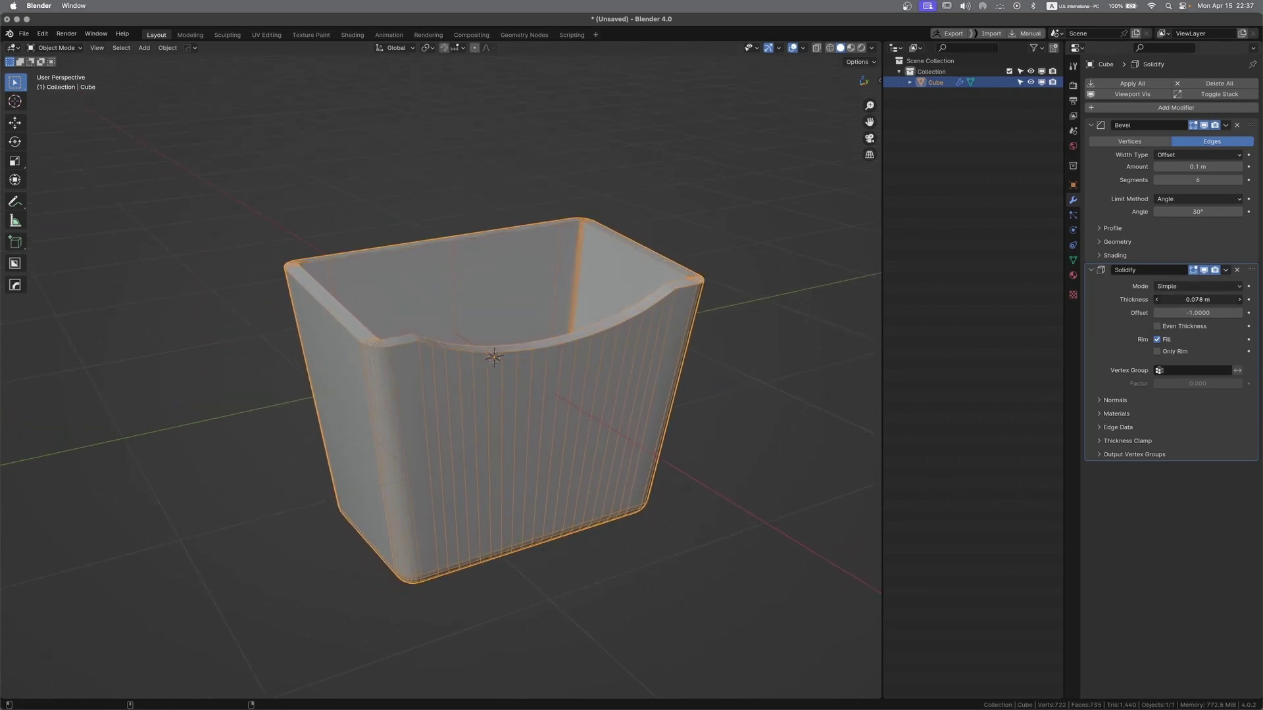
# Enable Even Thickness in the Solidify modifier and hide the wireframe overlay
pyautogui.moveTo(368, 276); pyautogui.dragTo(382, 354, button='middle')
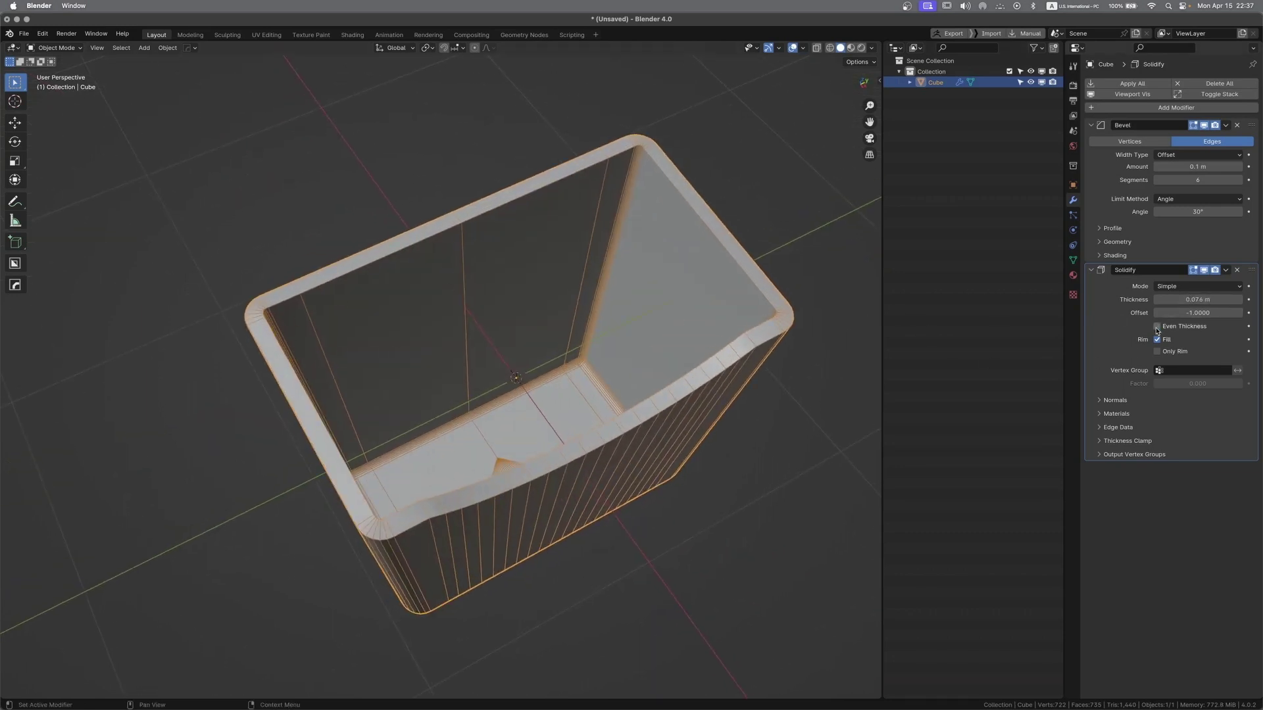
pyautogui.moveTo(461, 448); pyautogui.dragTo(434, 464, button='middle')
pyautogui.scroll(-2, 463, 422)
pyautogui.moveTo(607, 304); pyautogui.dragTo(564, 363, button='middle')
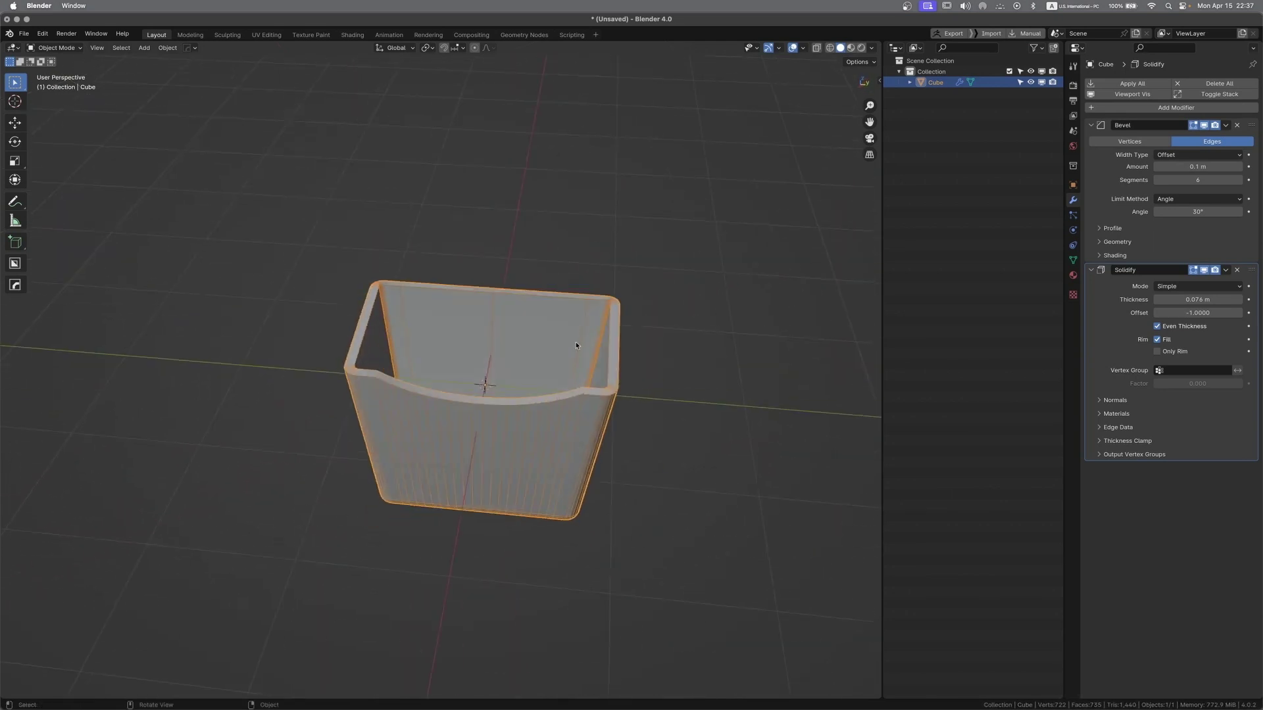
pyautogui.scroll(2, 559, 372)
pyautogui.hotkey('shift', 'w')
pyautogui.moveTo(647, 412); pyautogui.dragTo(645, 405, button='middle')
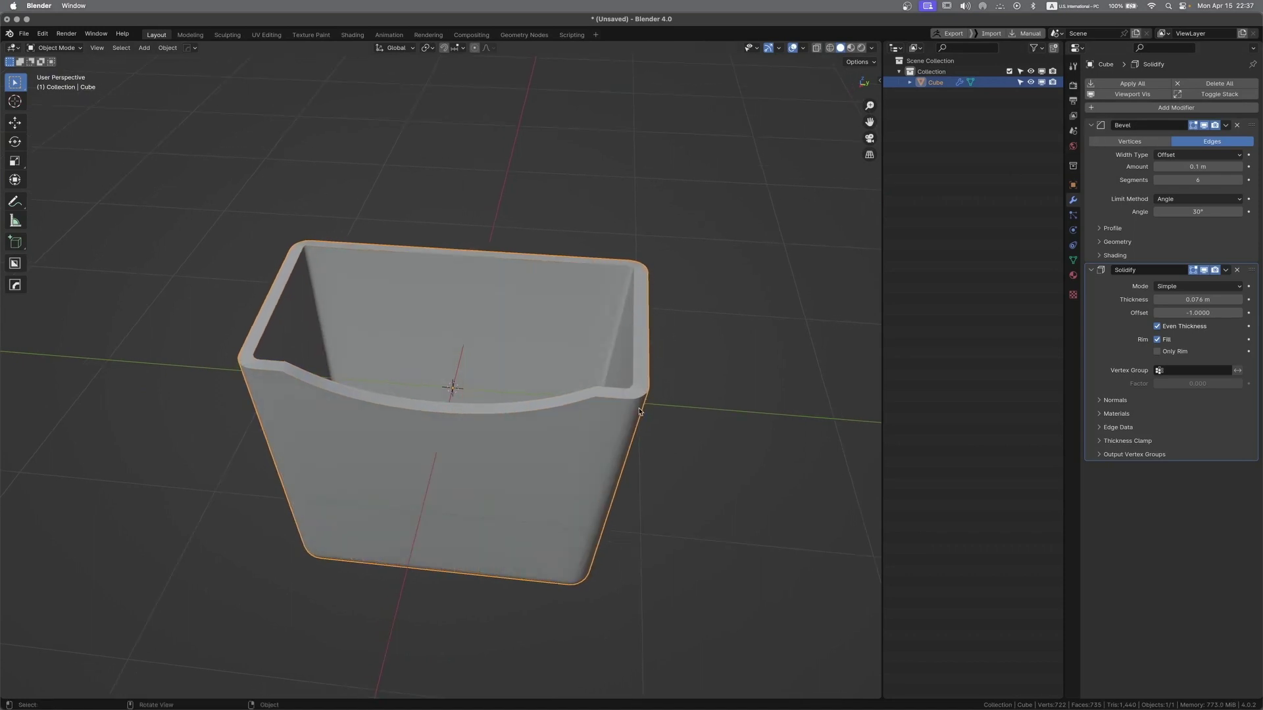
# Add a second Bevel modifier after Solidify and show the wireframe on the box again
pyautogui.click(1115, 109)
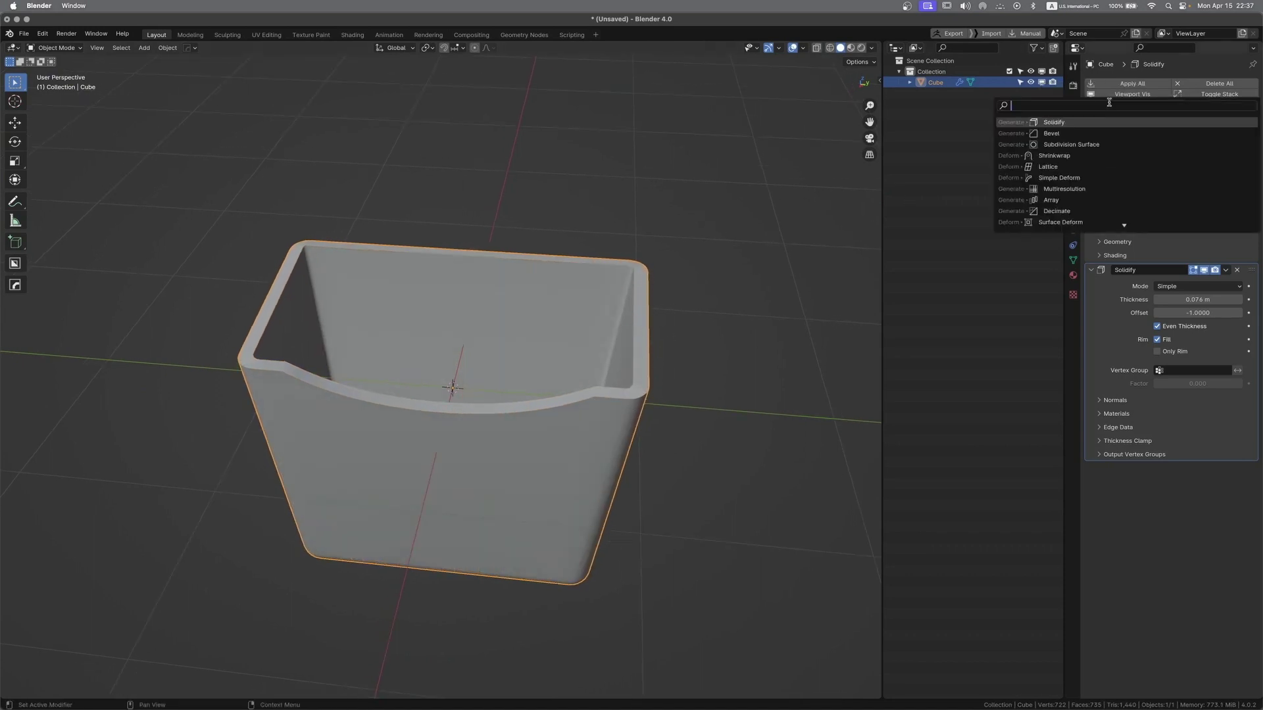
pyautogui.click(1065, 133)
pyautogui.moveTo(727, 366); pyautogui.dragTo(614, 358, button='middle')
pyautogui.hotkey('shift', 'w')
pyautogui.moveTo(700, 417); pyautogui.dragTo(641, 342, button='middle')
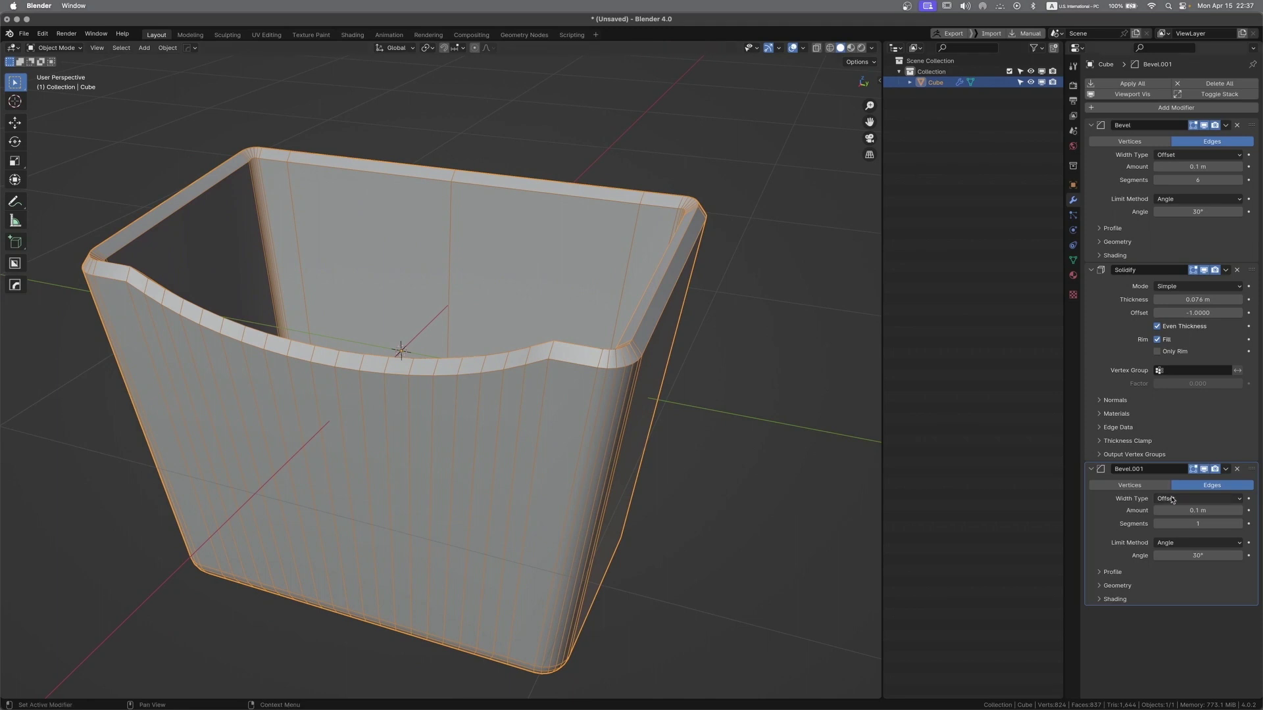
# Set the second Bevel modifier's amount to 0.022 m and its segments to 5
pyautogui.moveTo(1189, 511); pyautogui.dragTo(1151, 510)
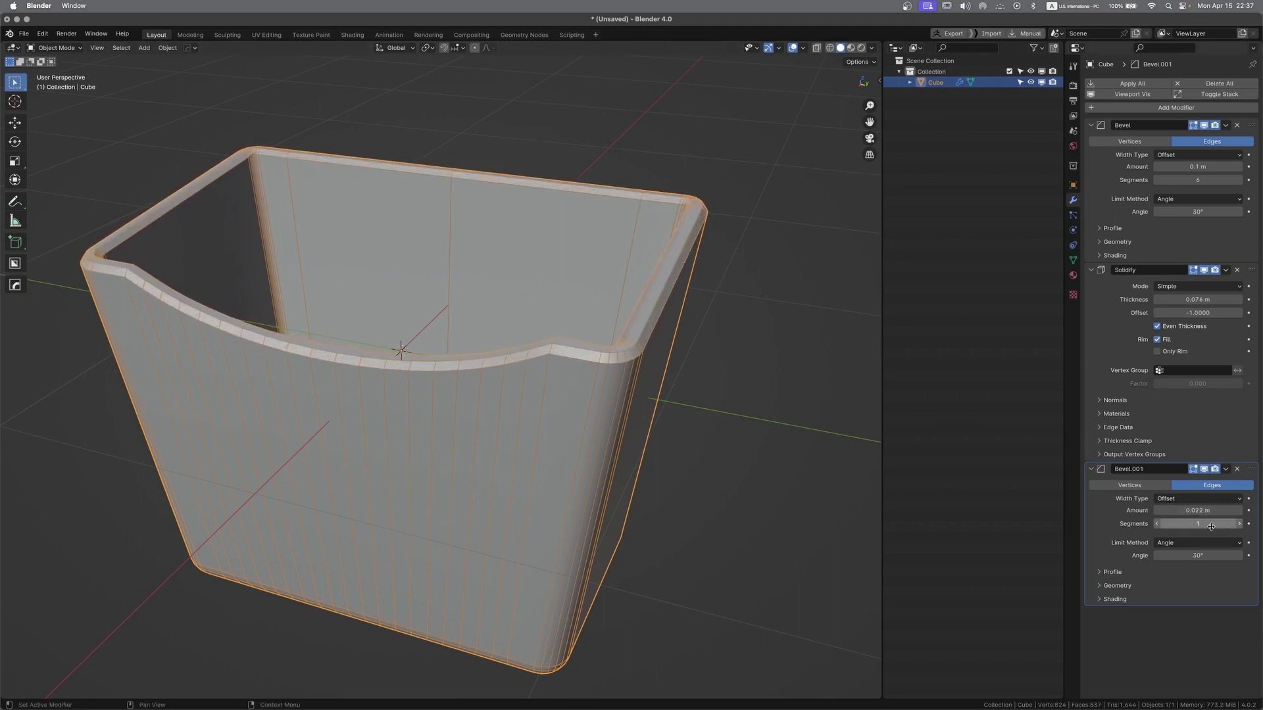
pyautogui.click(1239, 525)
pyautogui.click(1240, 525)
pyautogui.click(1240, 526)
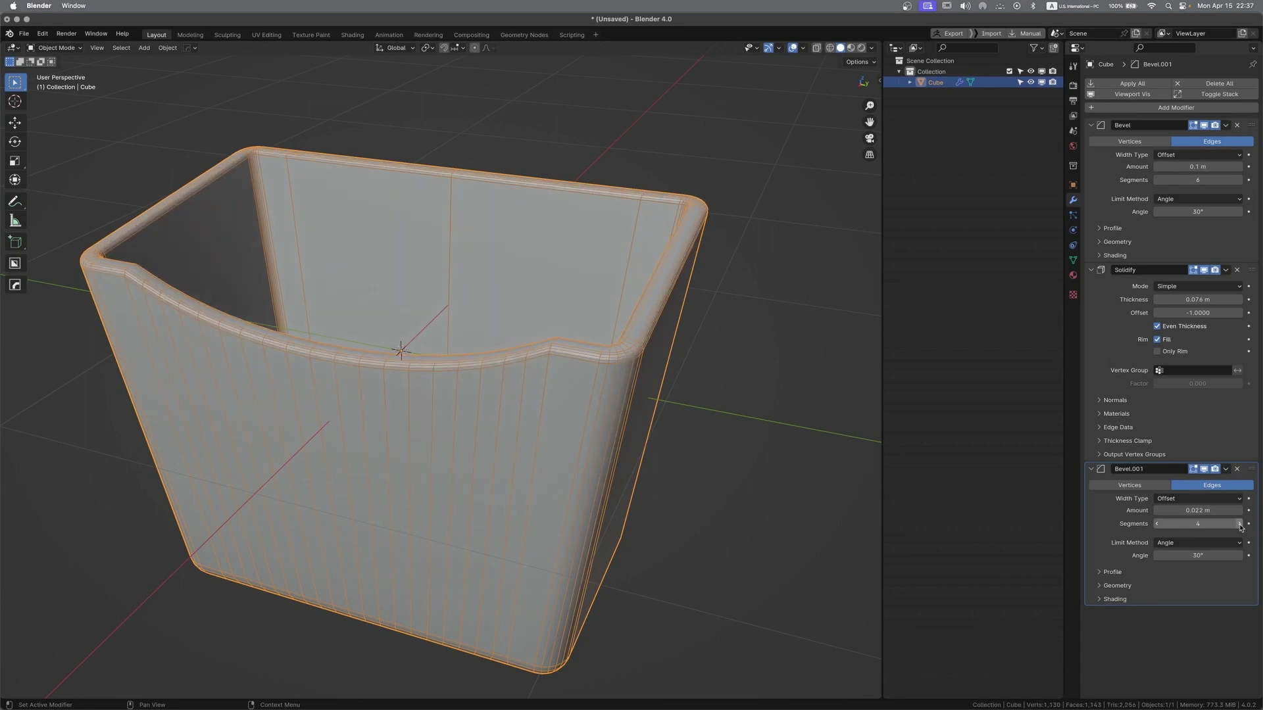
pyautogui.scroll(-3, 436, 382)
pyautogui.moveTo(437, 381); pyautogui.dragTo(598, 270, button='middle')
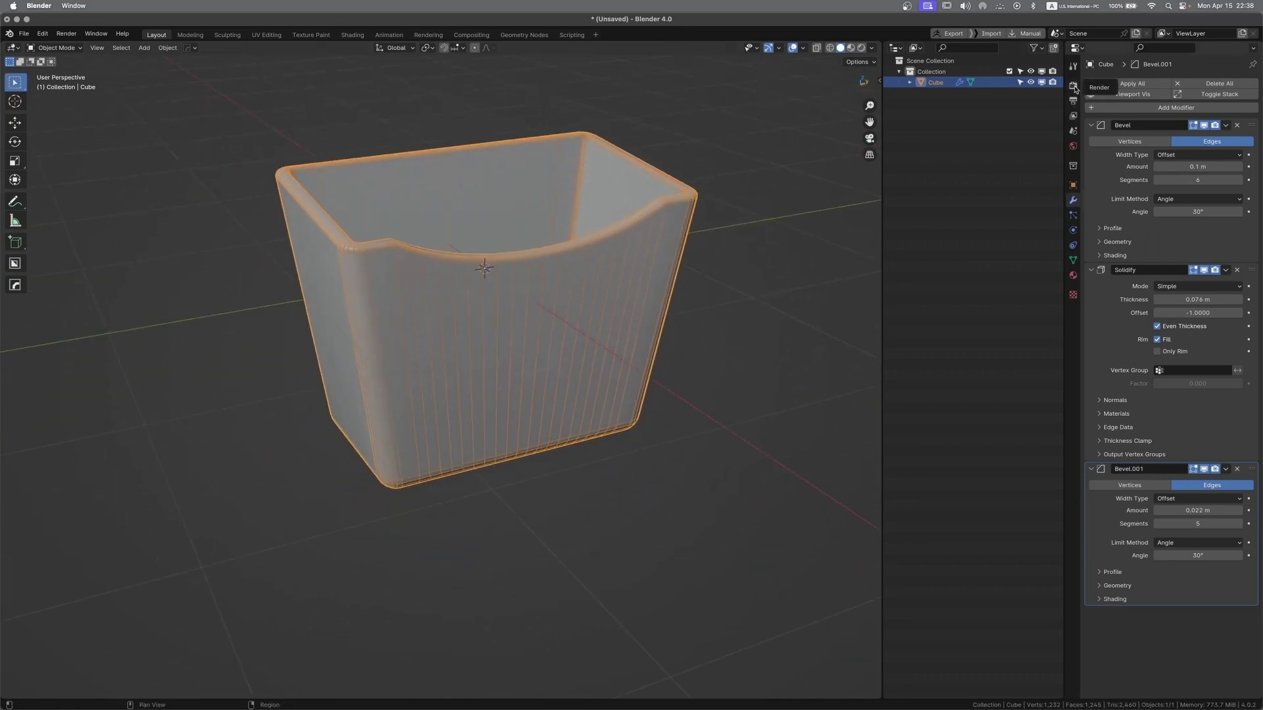
# Reselect the box, add a level 2 Subdivision modifier, and show the object's modifier stack
pyautogui.click(1073, 186)
pyautogui.click(1073, 85)
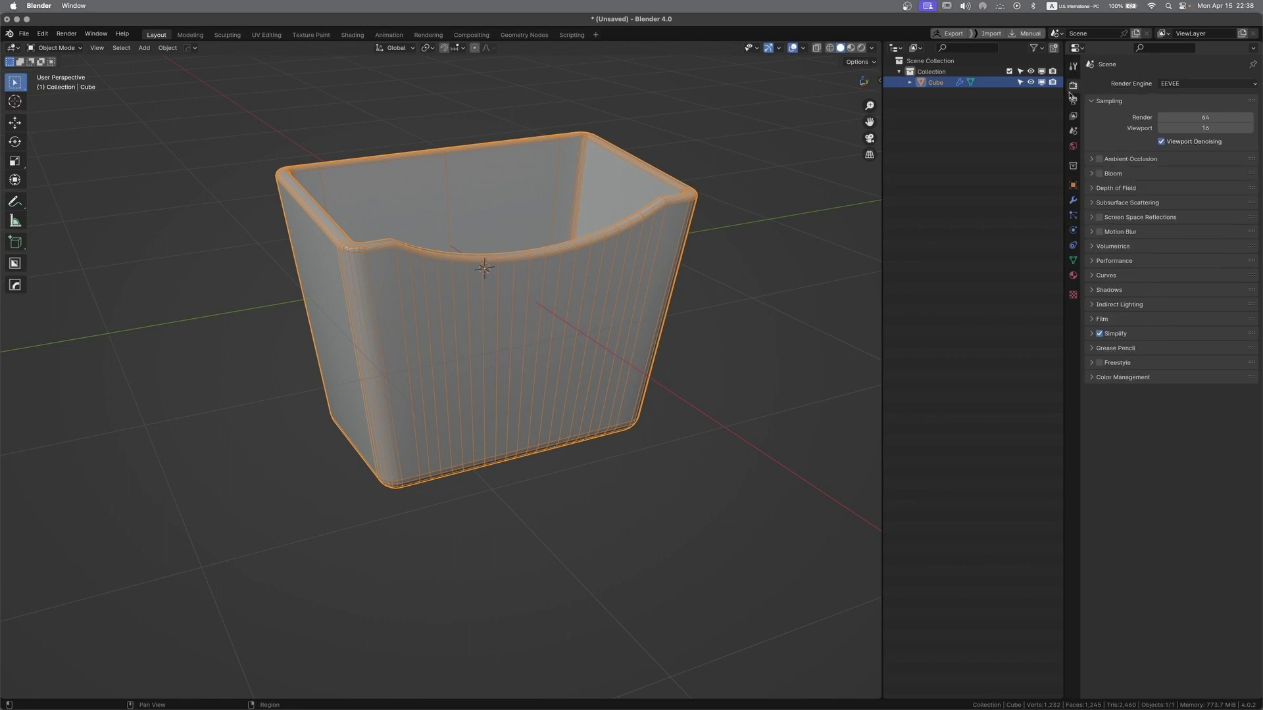
pyautogui.moveTo(513, 329); pyautogui.dragTo(485, 333, button='middle')
pyautogui.click(659, 339)
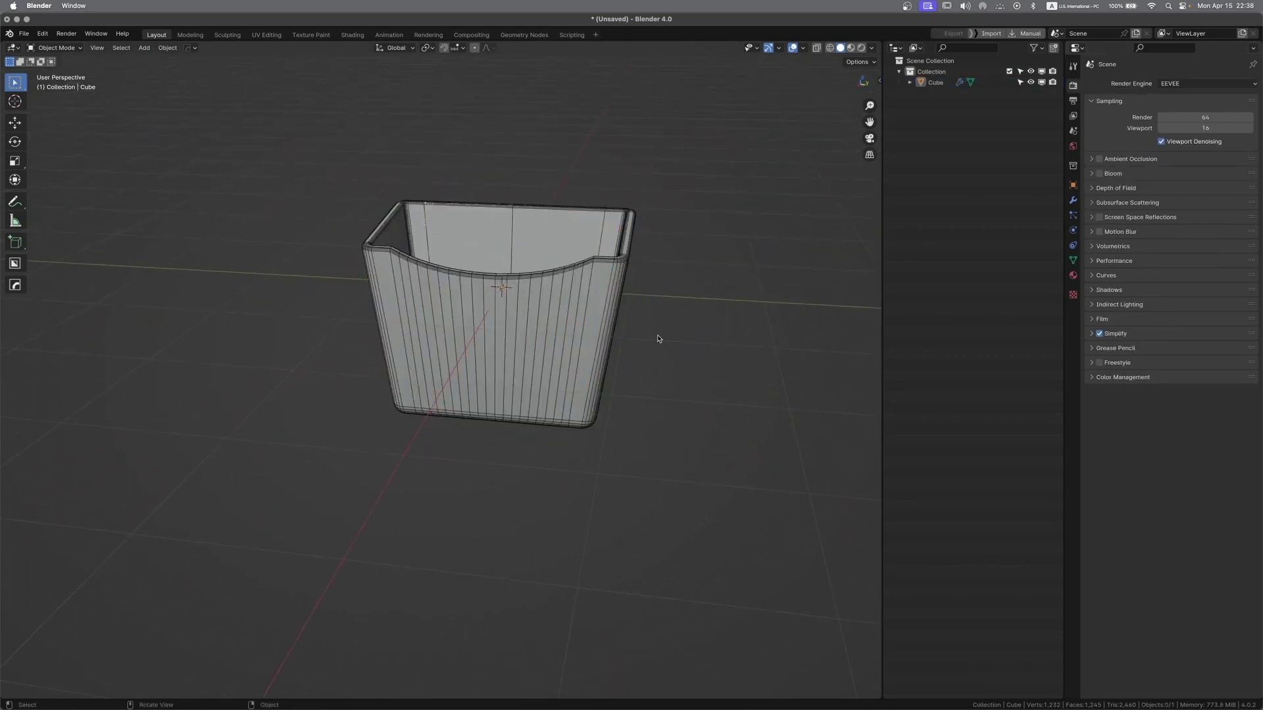
pyautogui.click(602, 321)
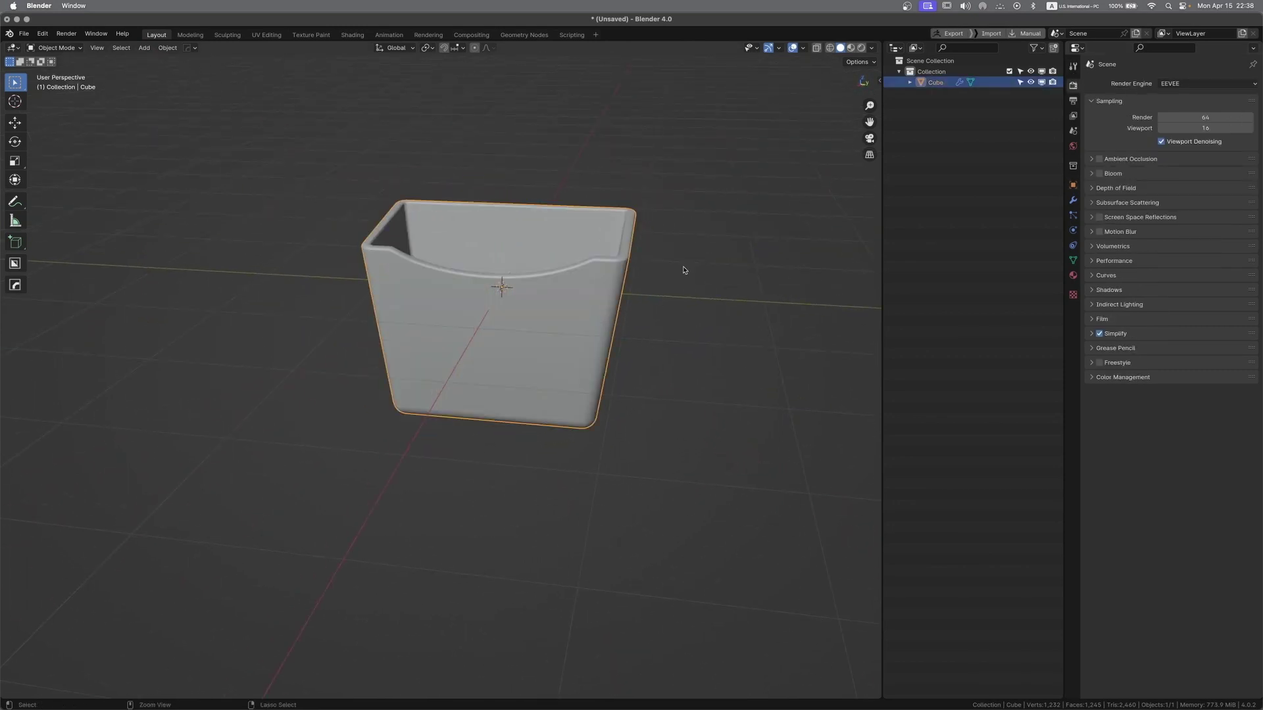
pyautogui.hotkey('ctrl', '2')
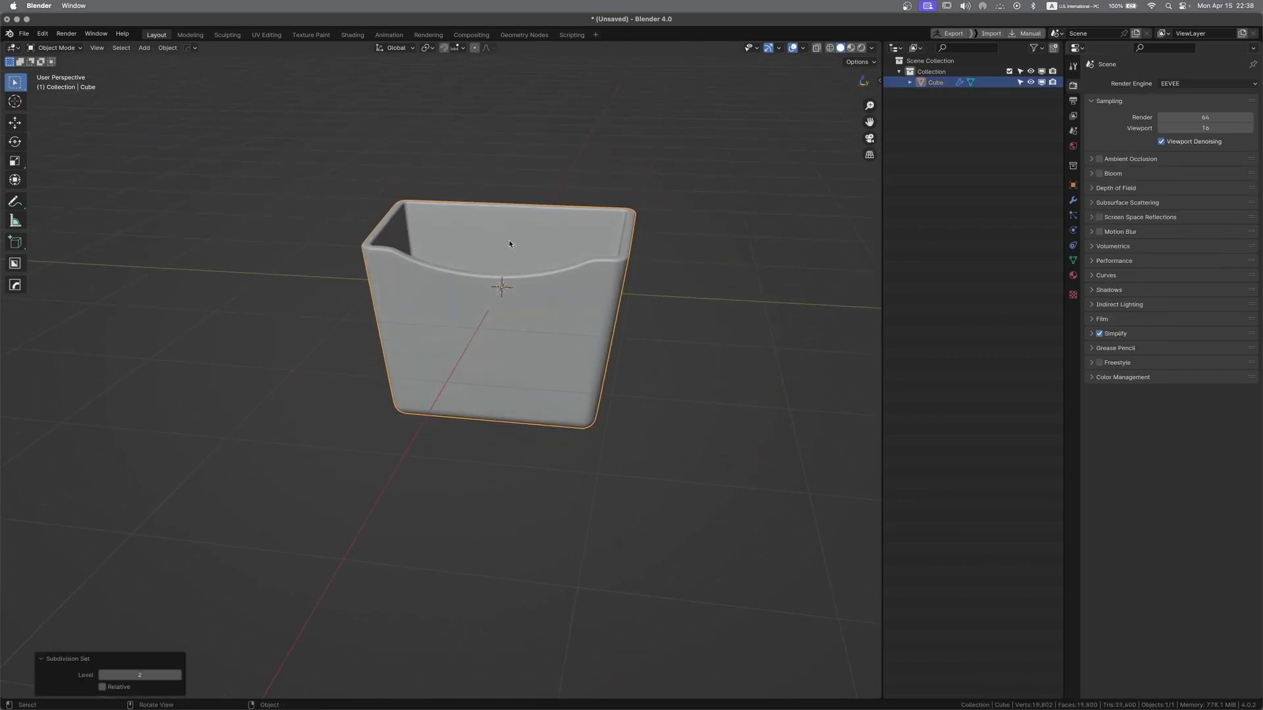
pyautogui.click(1073, 201)
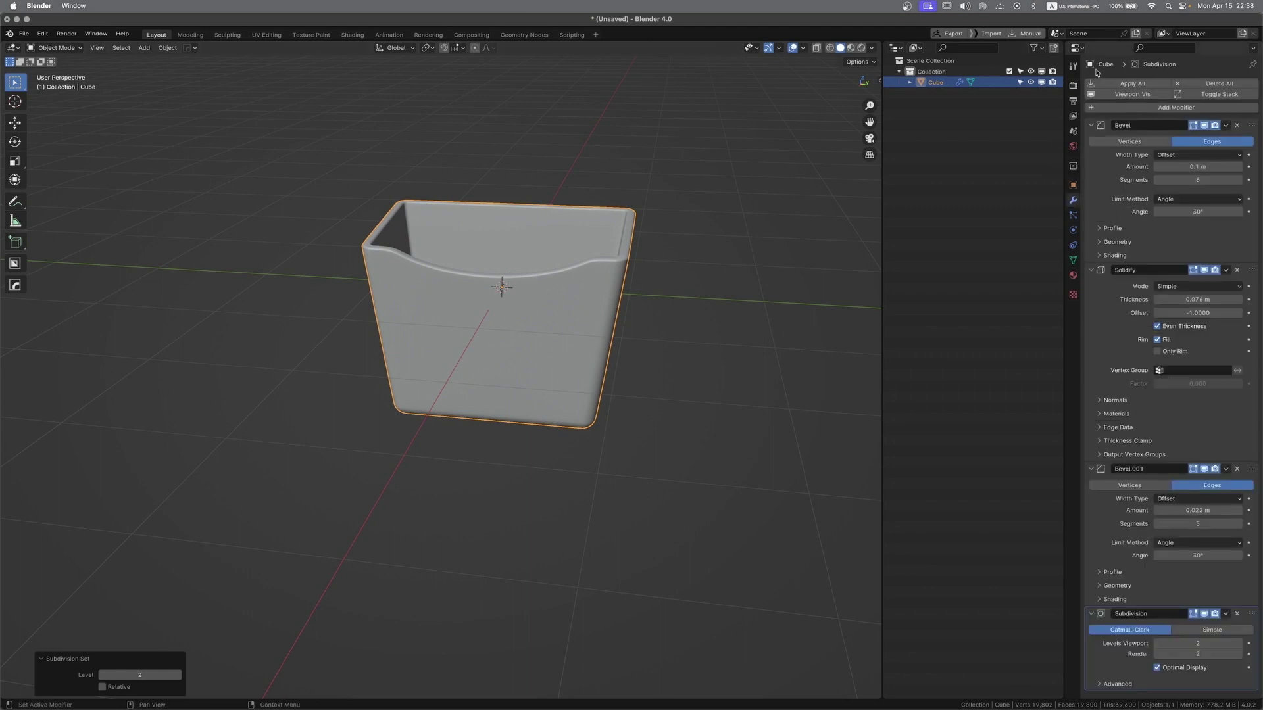
pyautogui.click(1104, 105)
pyautogui.write('s')
pyautogui.press('Escape')
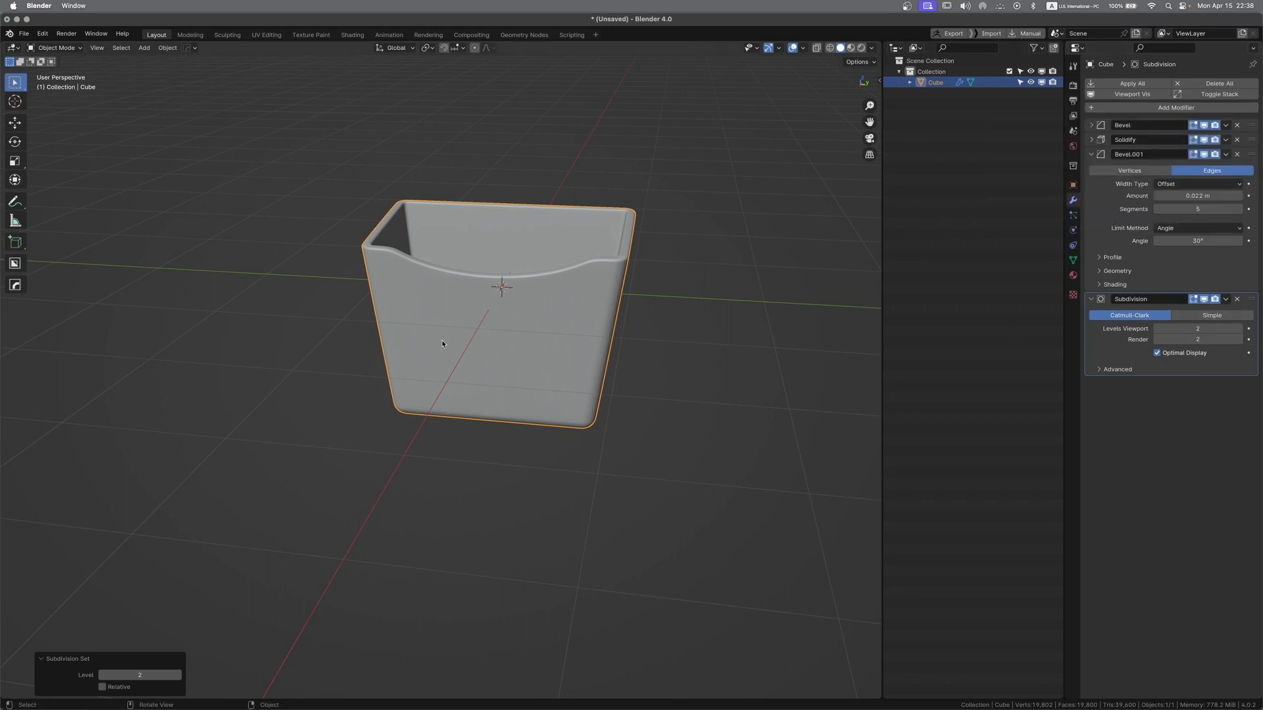
# Rename the Cube object as box
pyautogui.scroll(1, 423, 342)
pyautogui.moveTo(423, 342); pyautogui.dragTo(589, 348, button='middle')
pyautogui.rightClick(588, 349)
pyautogui.doubleClick(935, 82)
pyautogui.write('box')
pyautogui.press('Return')
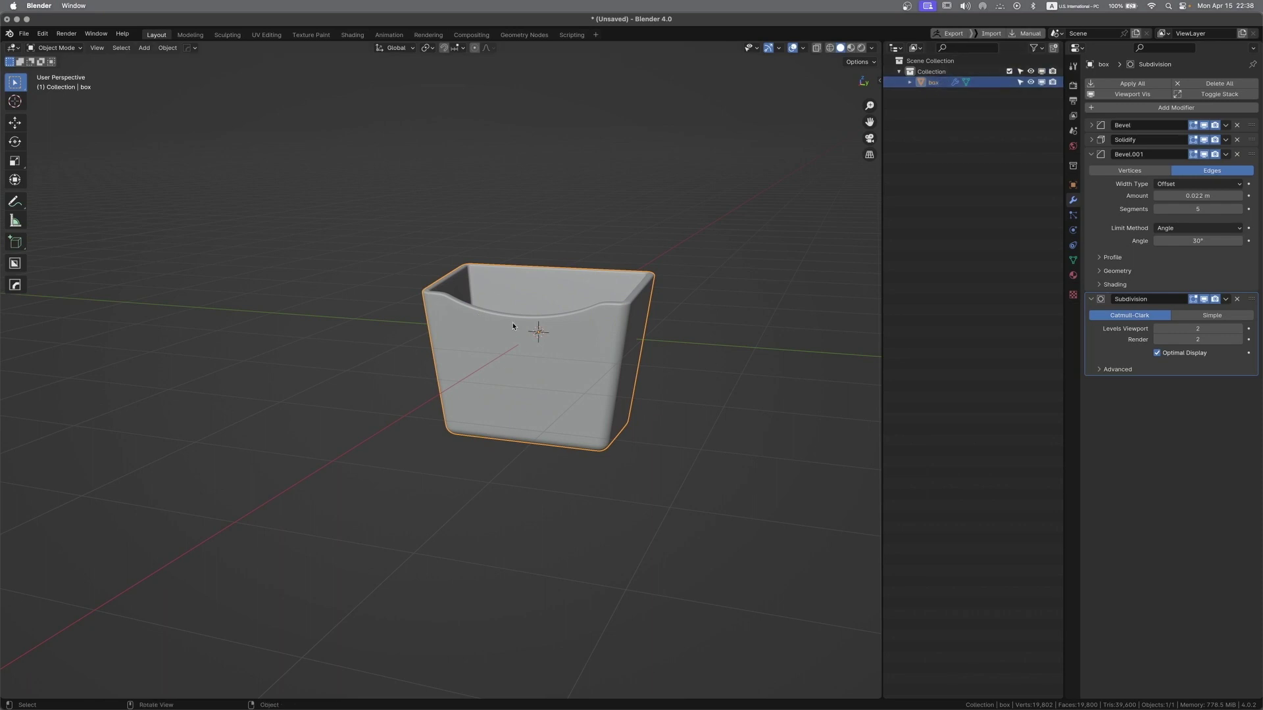
# Add a Bezier curve at the world origin inside the box
pyautogui.moveTo(522, 383); pyautogui.dragTo(526, 365, button='middle')
pyautogui.scroll(1, 527, 359)
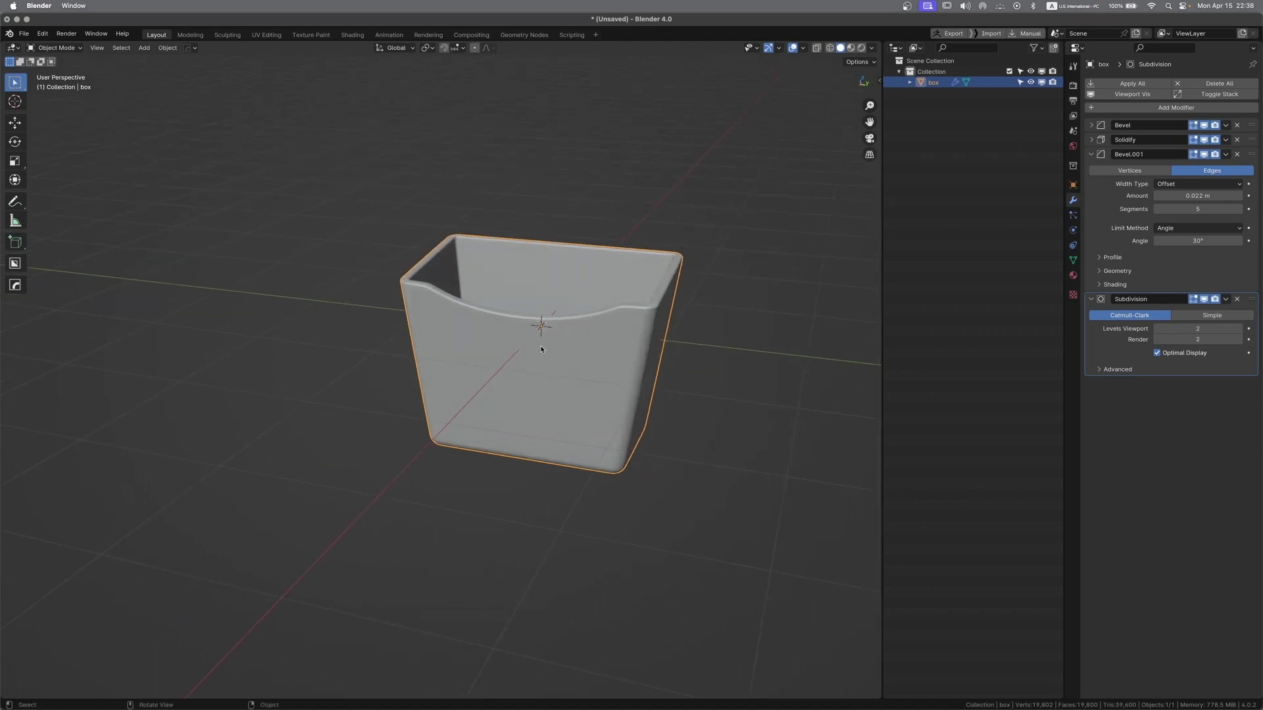
pyautogui.hotkey('shift', 'a')
pyautogui.moveTo(541, 348)
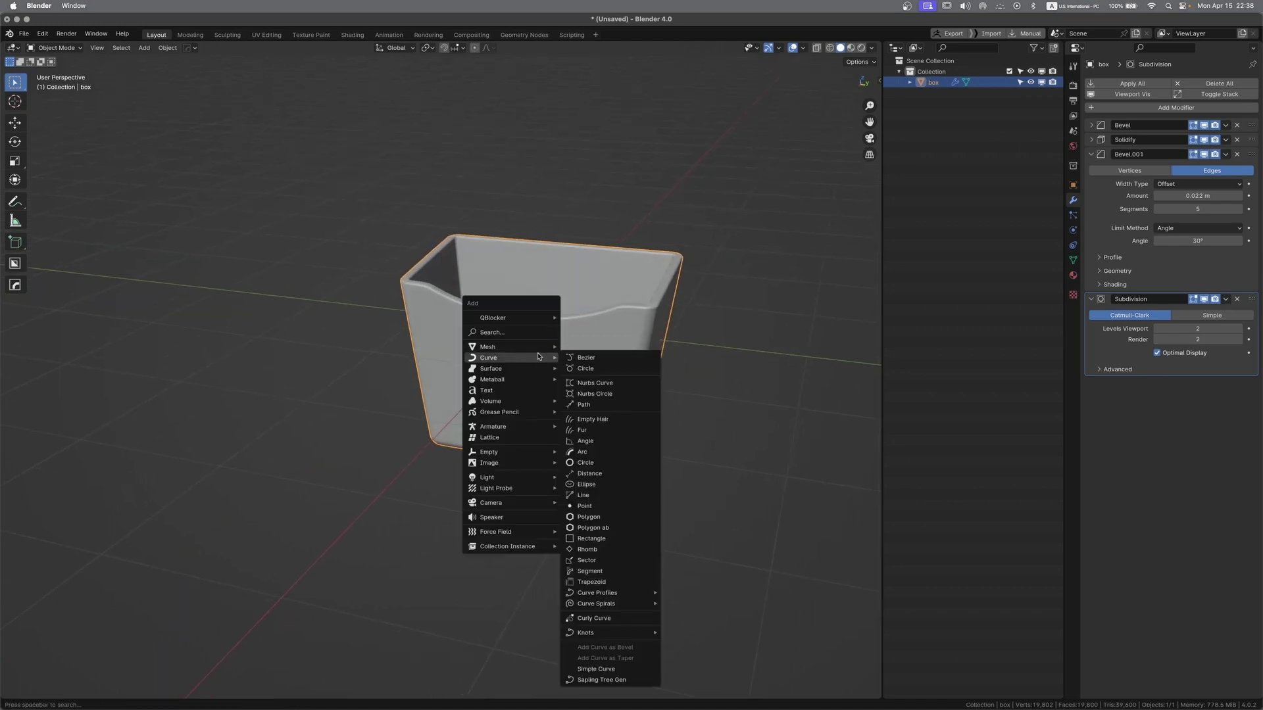
pyautogui.click(580, 361)
pyautogui.moveTo(595, 365); pyautogui.dragTo(564, 393, button='middle')
pyautogui.moveTo(547, 320)
pyautogui.moveTo(549, 325); pyautogui.dragTo(547, 317, button='middle')
# Turn the Move and Rotate object gizmos off and back on
pyautogui.click(780, 49)
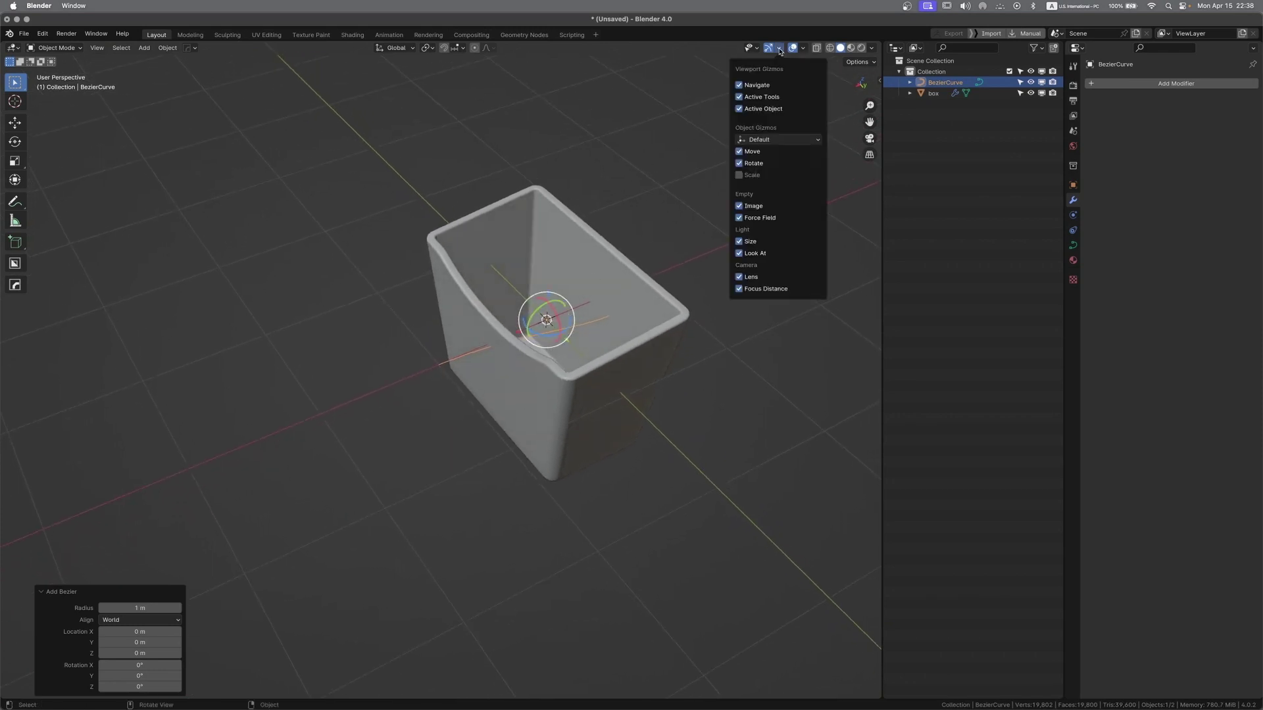
pyautogui.click(741, 153)
pyautogui.click(740, 164)
pyautogui.click(739, 152)
pyautogui.click(738, 164)
pyautogui.rightClick(739, 154)
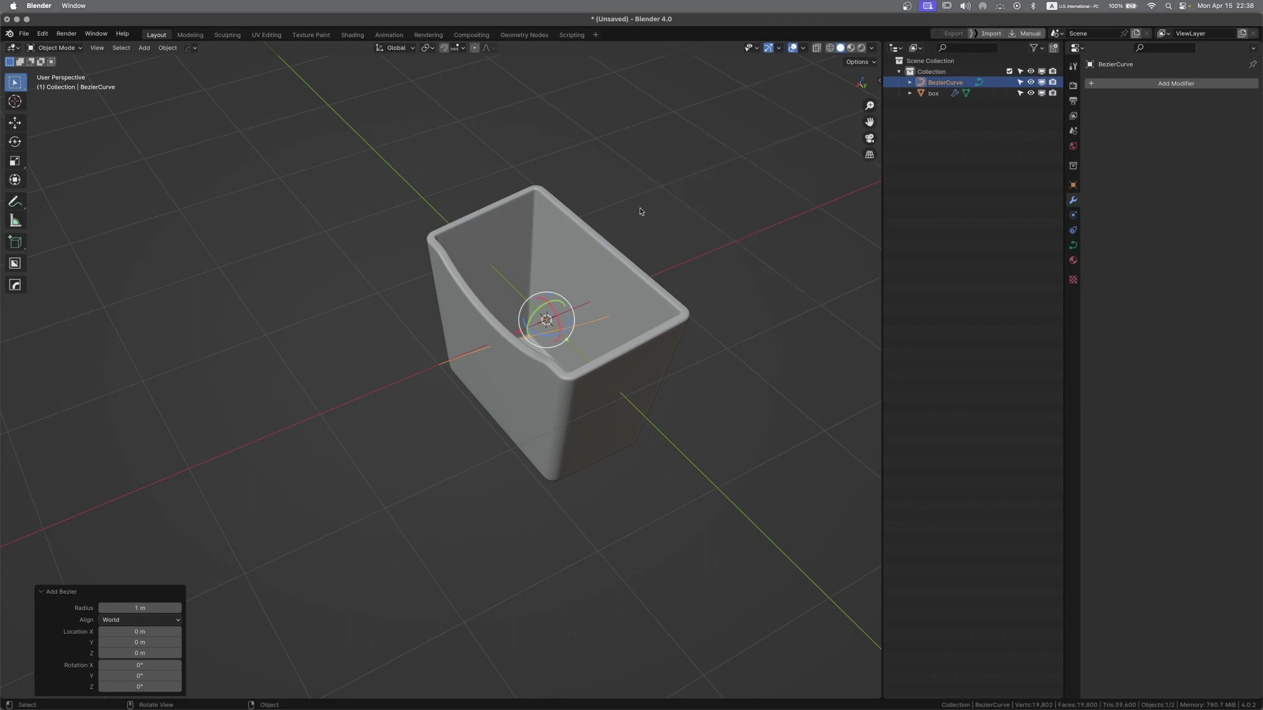
# Rotate the Bezier curve 90° about the global X axis
pyautogui.moveTo(679, 215); pyautogui.dragTo(632, 294, button='middle')
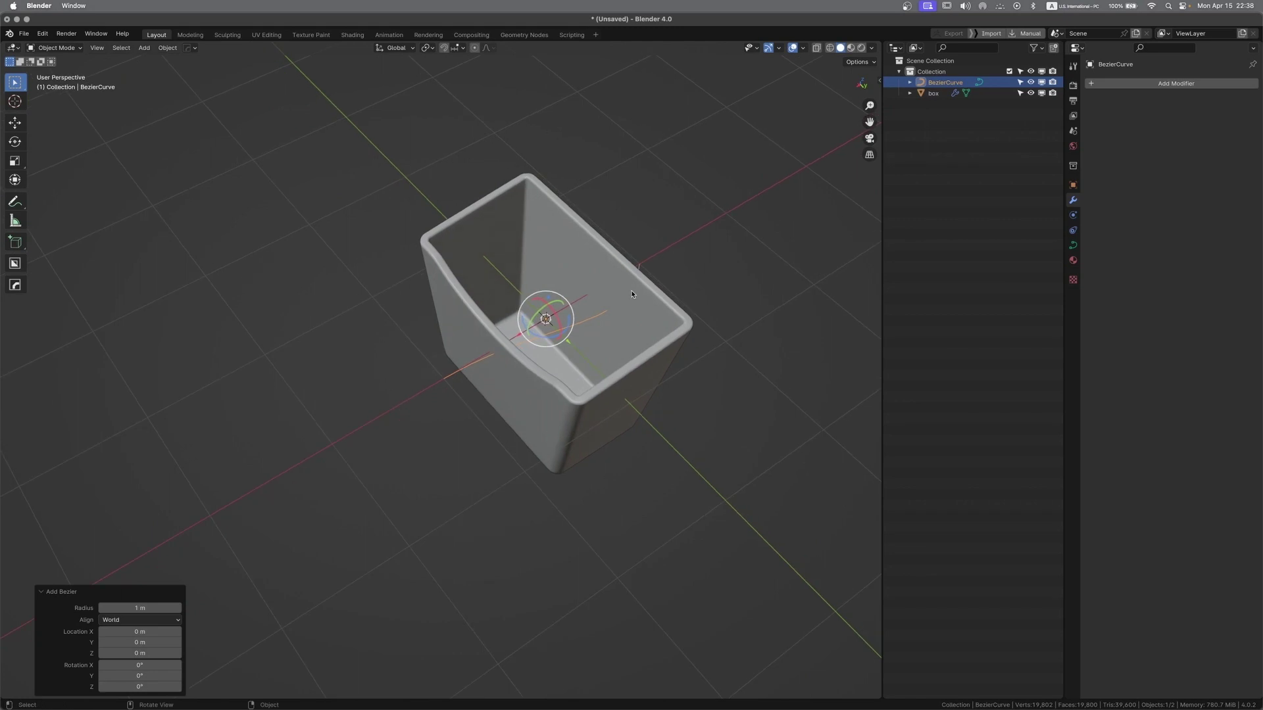
pyautogui.press('r')
pyautogui.press('x')
pyautogui.press('9')
pyautogui.press('0')
pyautogui.press('Return')
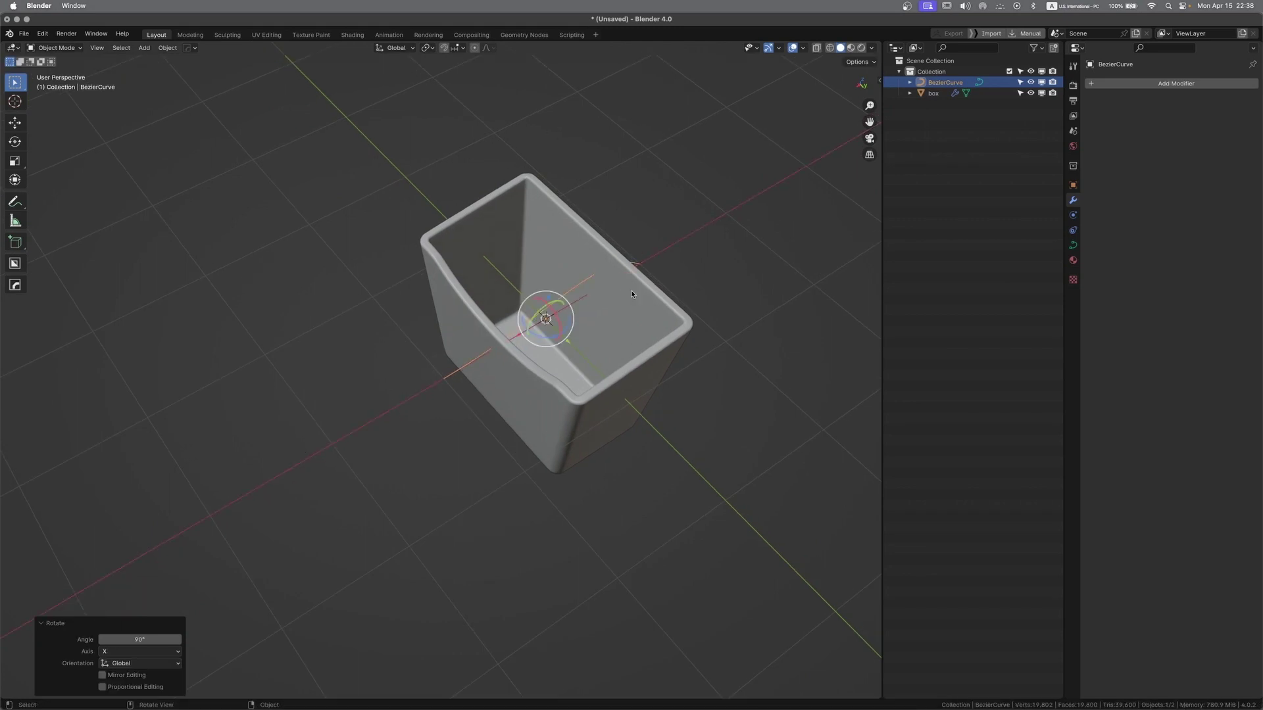
# Rotate the Bezier curve 90° about the global Z axis
pyautogui.moveTo(632, 294); pyautogui.dragTo(617, 265, button='middle')
pyautogui.press('r')
pyautogui.press('z')
pyautogui.press('9')
pyautogui.press('0')
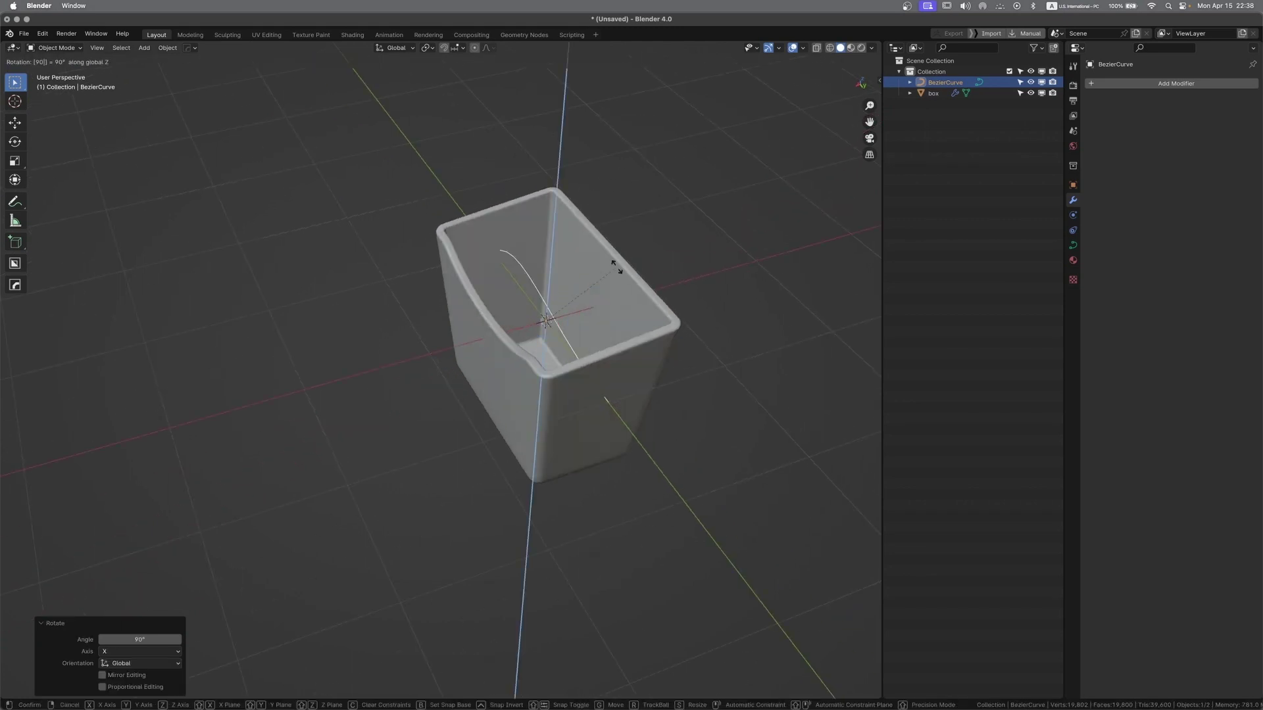
pyautogui.press('Return')
# Move the Bezier curve about 0.79 m along the global X axis, out in front of the box's cutout wall
pyautogui.press('g')
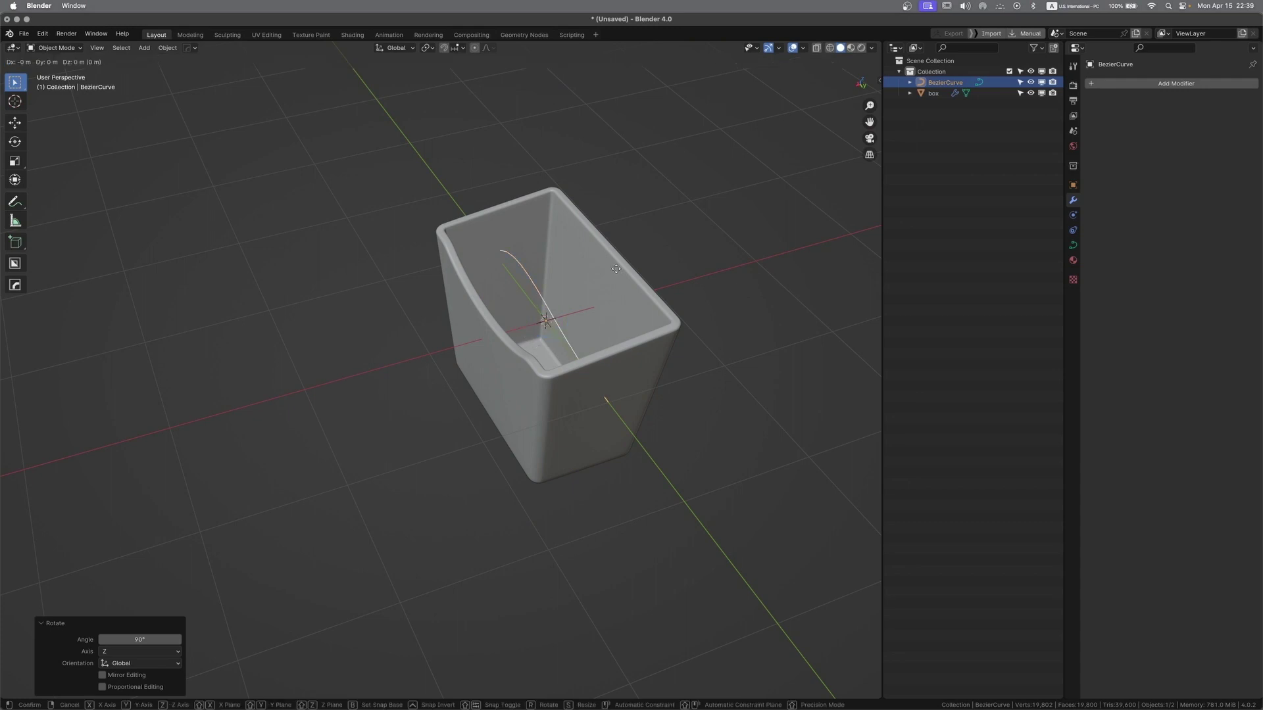
pyautogui.press('x')
pyautogui.click(524, 315)
pyautogui.moveTo(524, 315); pyautogui.dragTo(571, 304, button='middle')
# In right orthographic view, scale the Bezier curve to about 0.535 and move it about -0.23 m in Z over the cutout wall
pyautogui.press('KP_1')
pyautogui.press('KP_3')
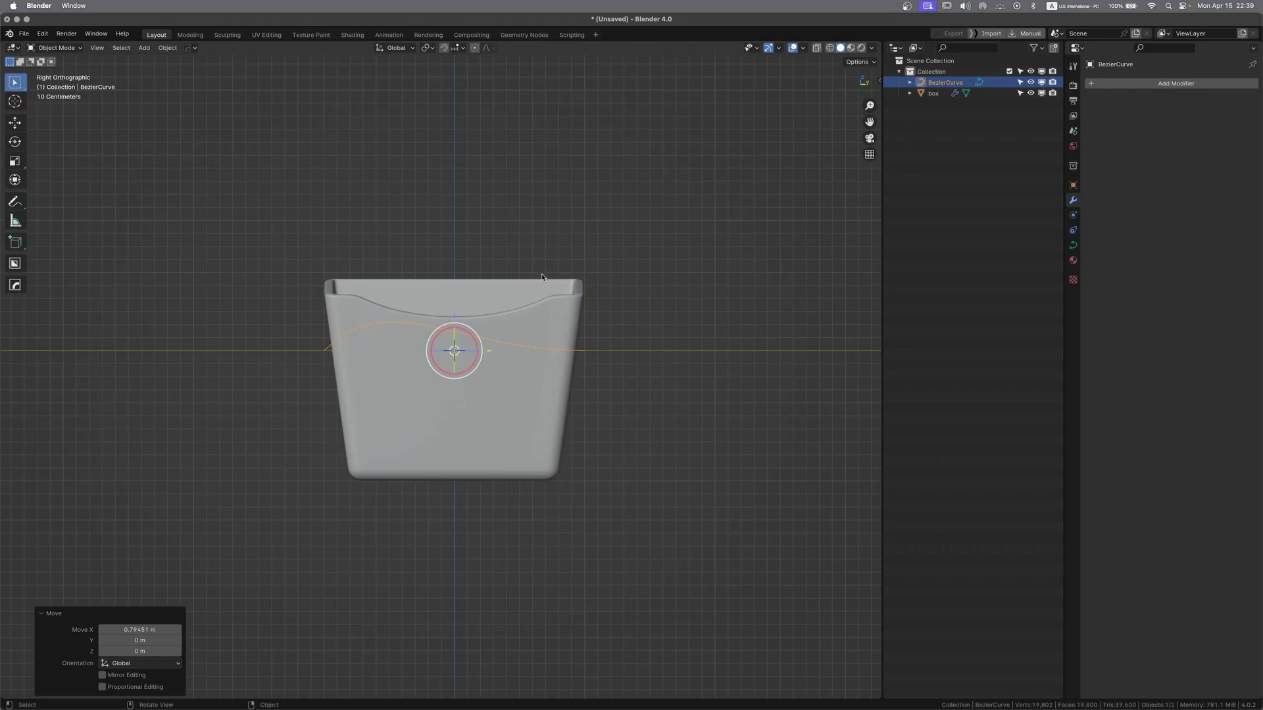
pyautogui.press('s')
pyautogui.click(506, 315)
pyautogui.press('g')
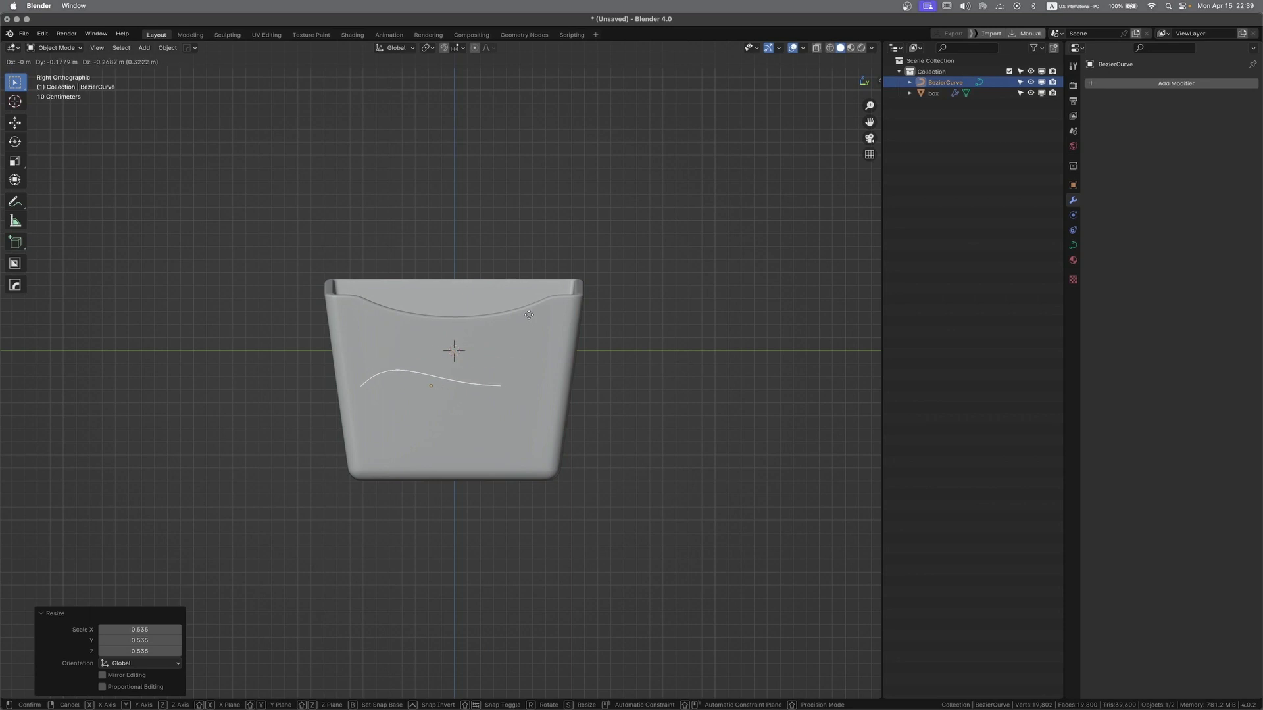
pyautogui.click(531, 314)
# Save the project to the Desktop as untitled.blend
pyautogui.press('super+s')
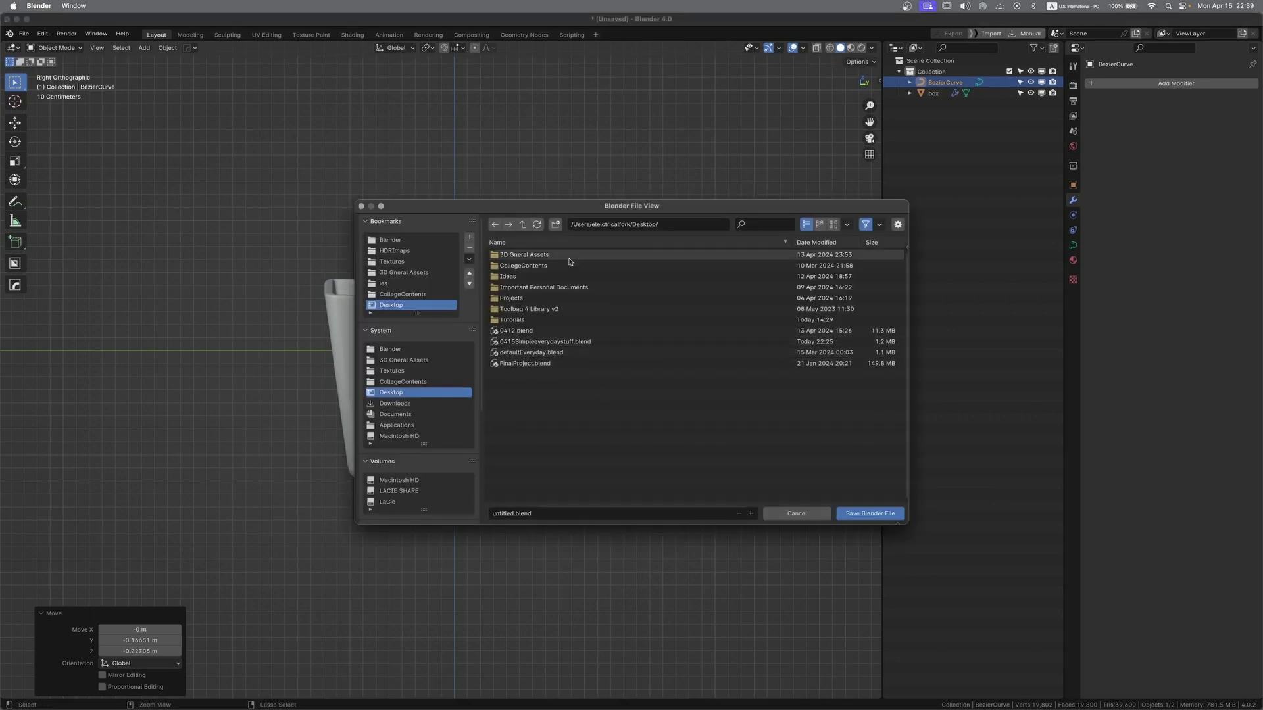
pyautogui.click(869, 514)
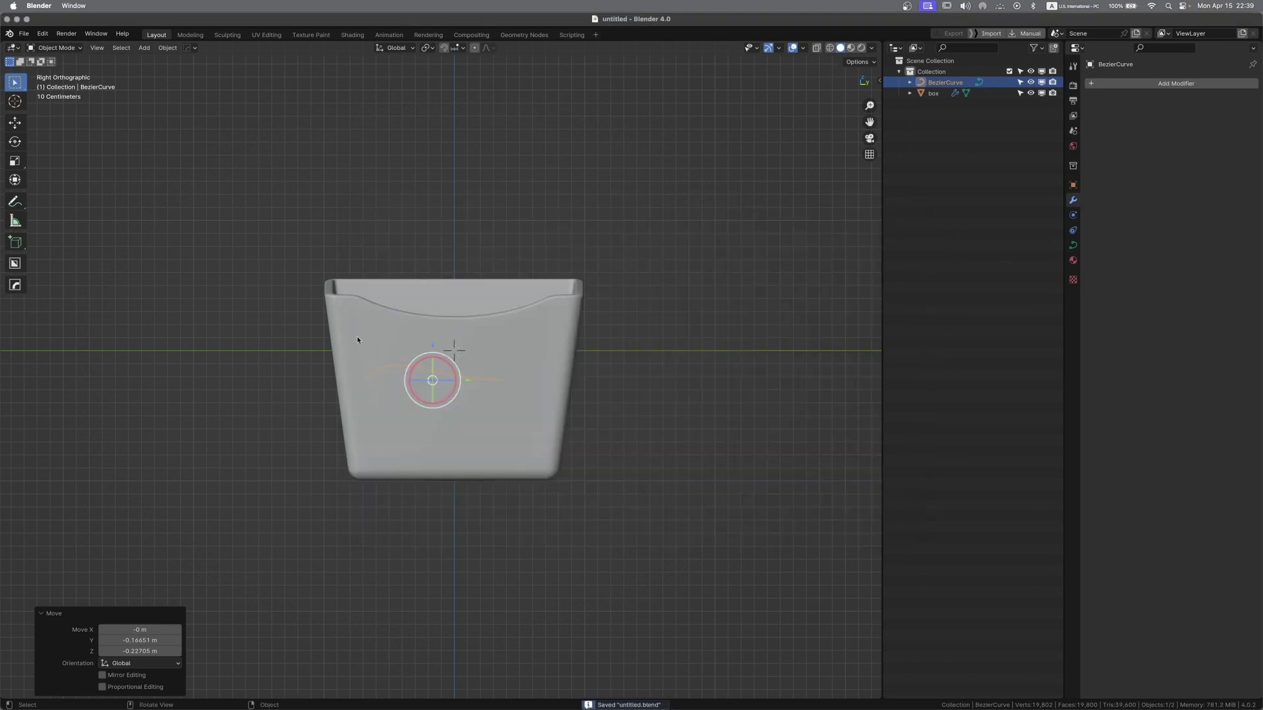
# Give the Bezier curve a round bevel with a depth of 0.12 m and filled caps
pyautogui.click(1073, 245)
pyautogui.click(1110, 259)
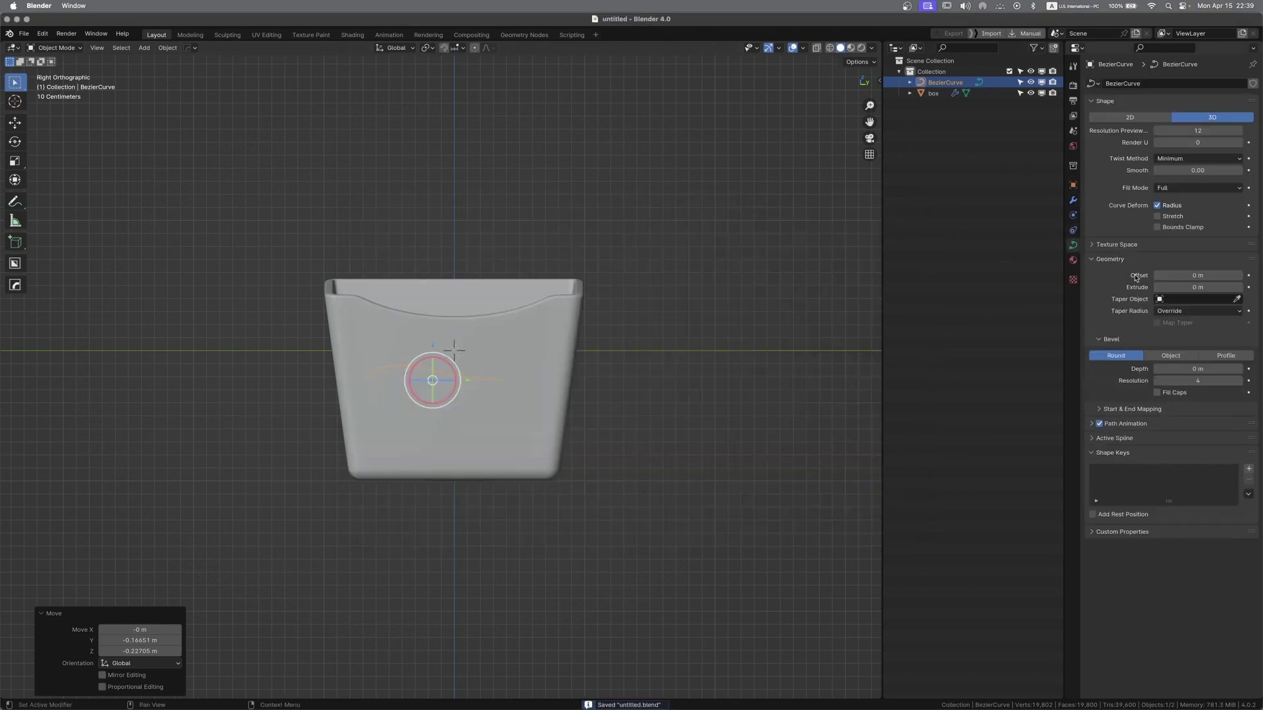
pyautogui.moveTo(1197, 369); pyautogui.dragTo(1226, 369)
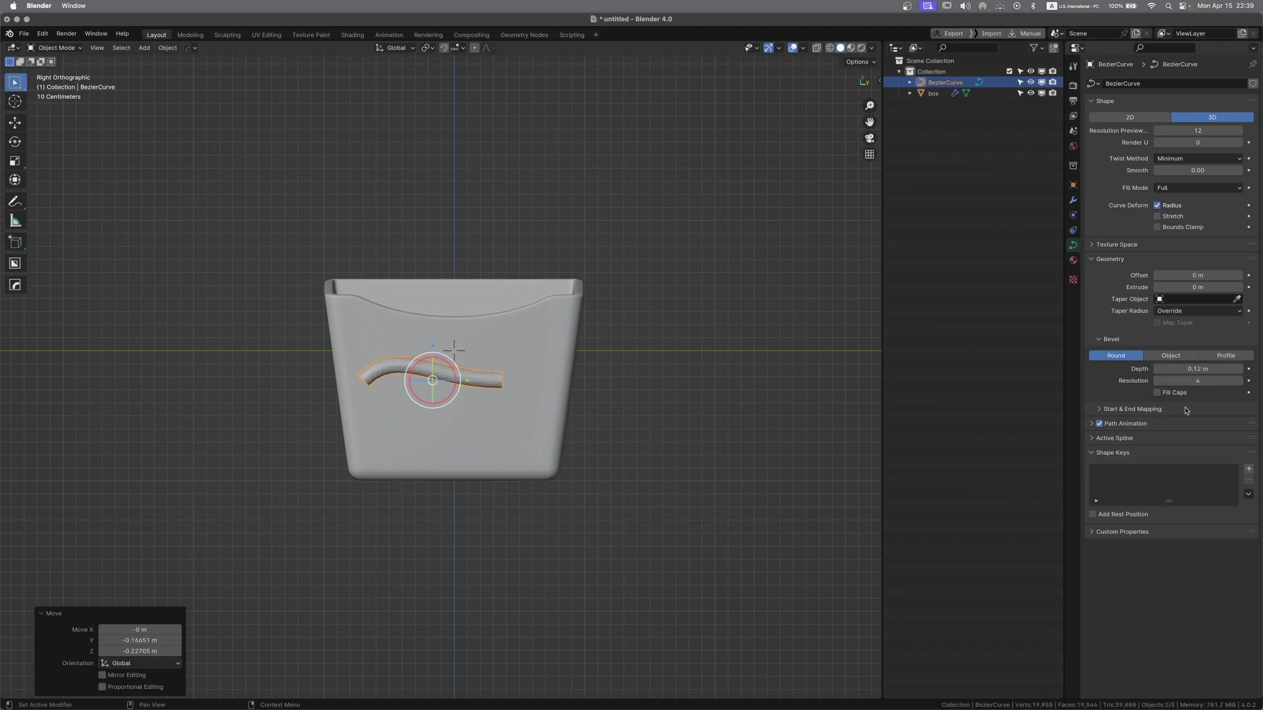
pyautogui.moveTo(290, 369); pyautogui.dragTo(385, 398, button='middle')
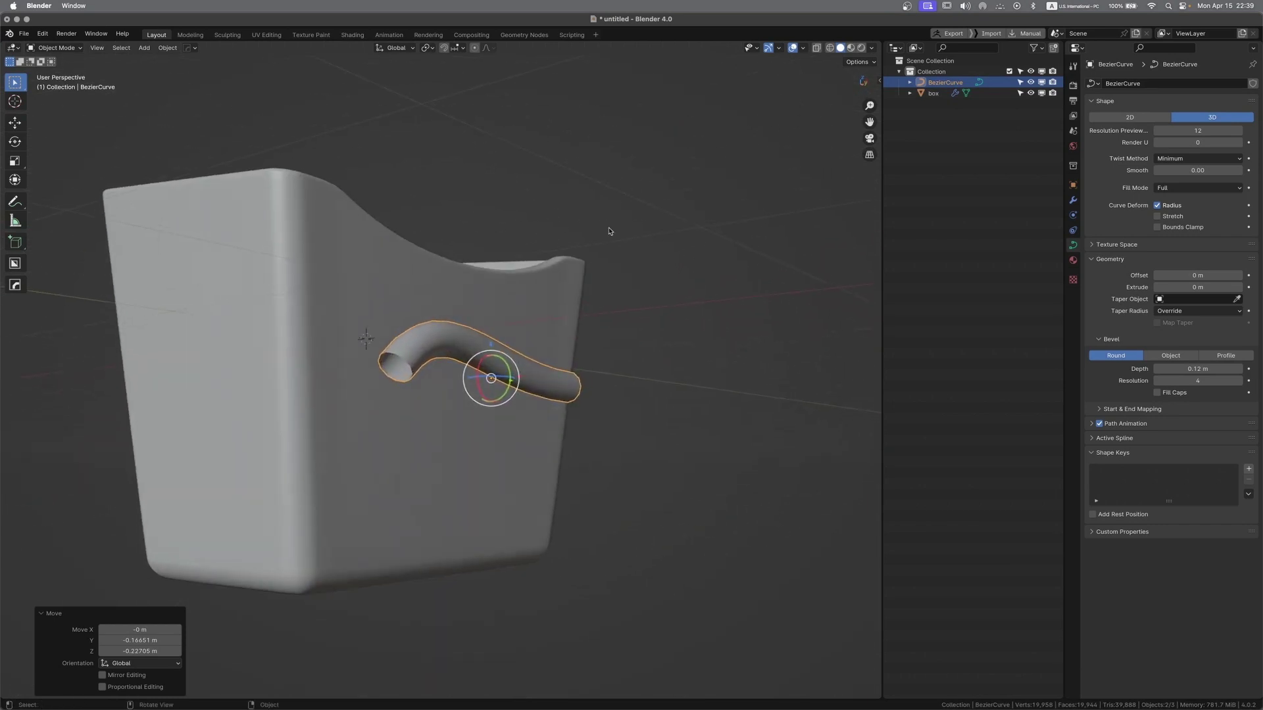
pyautogui.click(1157, 393)
# Add a Subdivision Surface modifier at level 2 to the curve tube
pyautogui.moveTo(540, 368); pyautogui.dragTo(783, 289, button='middle')
pyautogui.hotkey('ctrl', '2')
pyautogui.click(1073, 200)
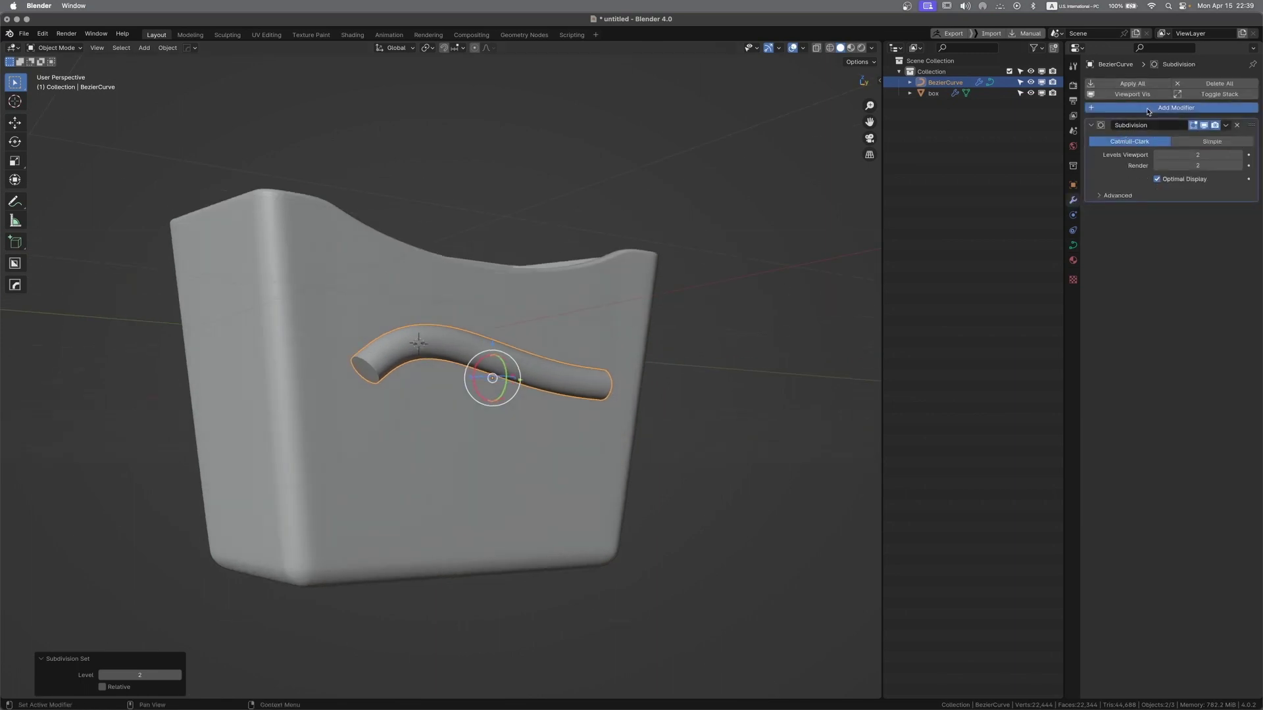
pyautogui.click(1118, 108)
pyautogui.press('space')
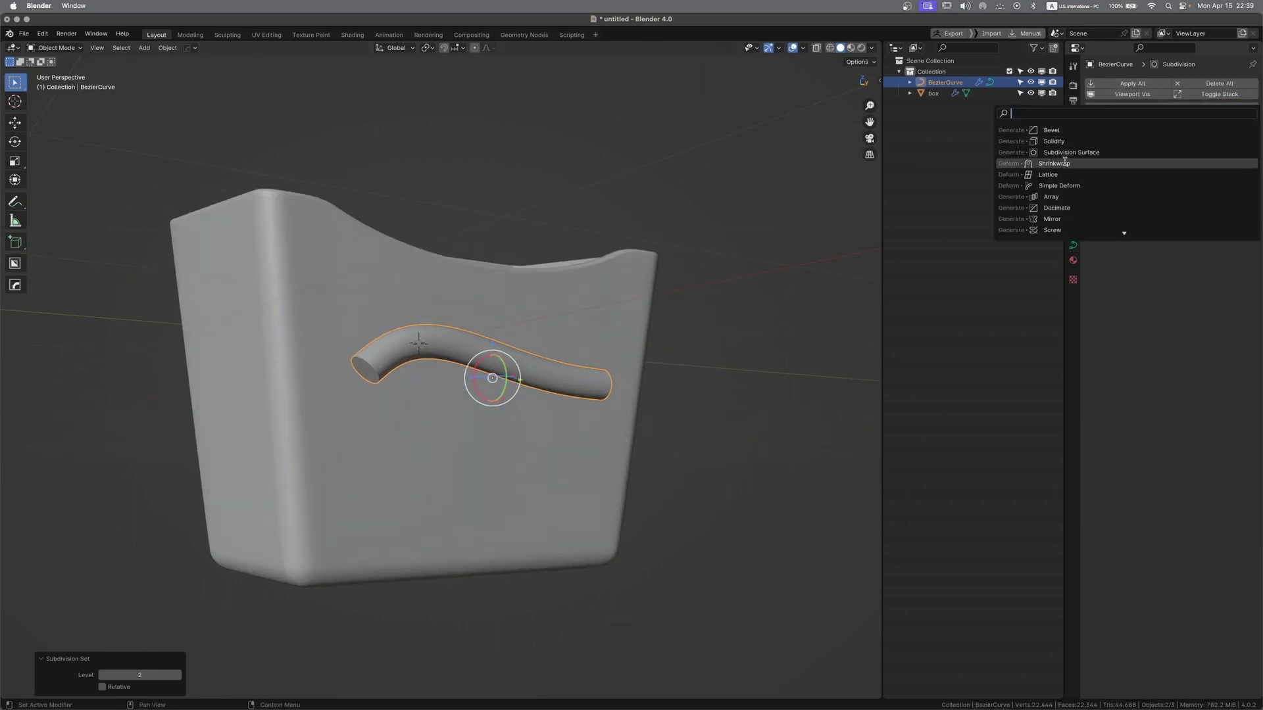
pyautogui.press('Escape')
pyautogui.click(1073, 245)
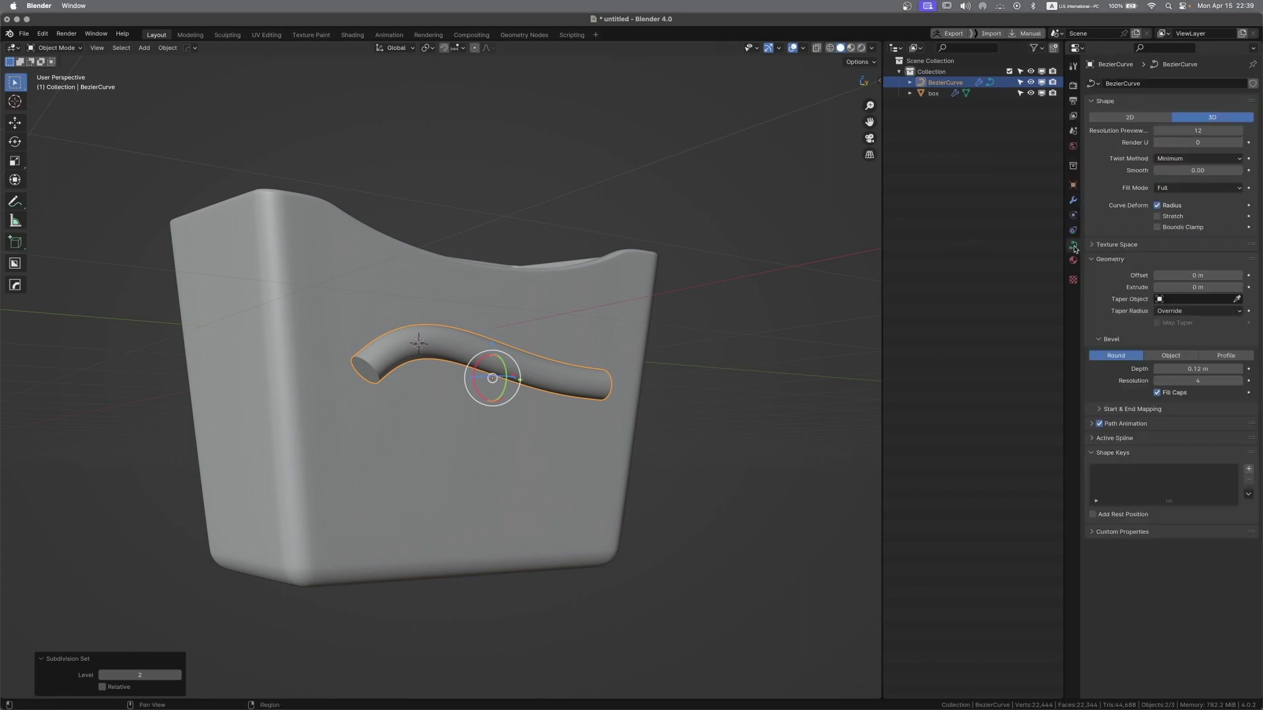
# Enter Edit Mode on the Bezier curve and select only the control point at its flat, uncurled end
pyautogui.moveTo(515, 330); pyautogui.dragTo(500, 325, button='middle')
pyautogui.press('Tab')
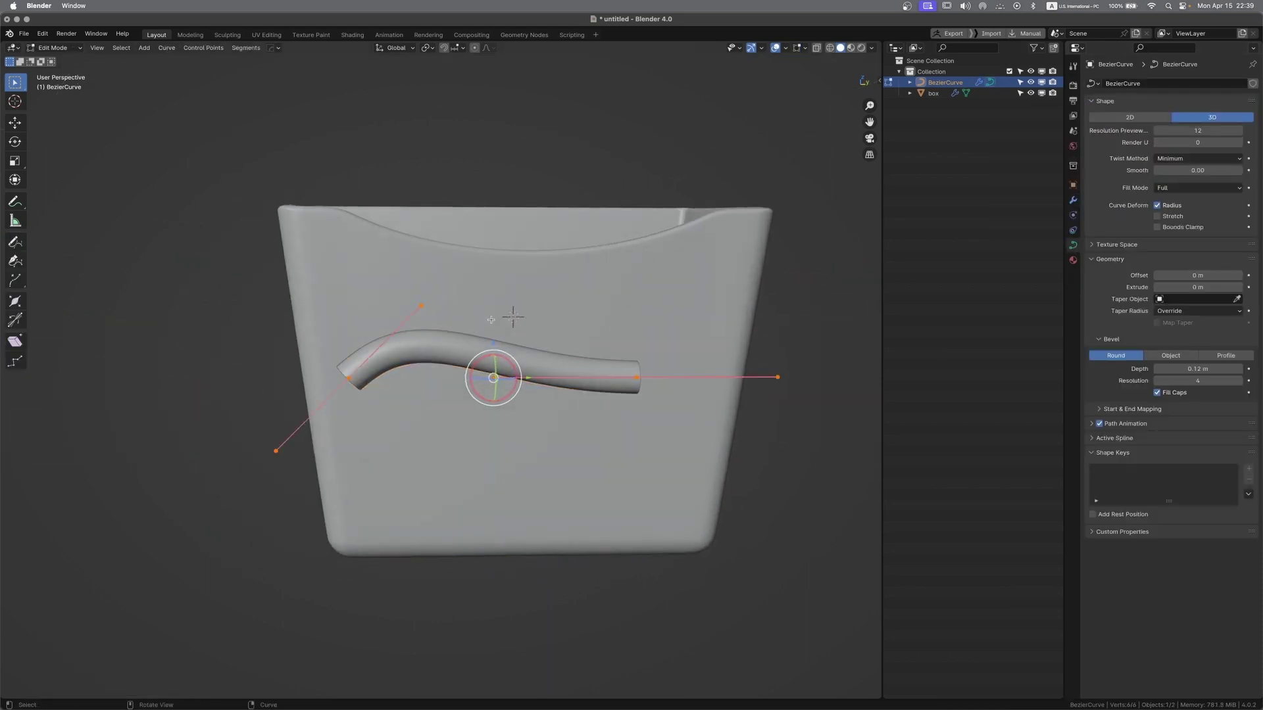
pyautogui.keyDown('shift'); pyautogui.moveTo(617, 340); pyautogui.dragTo(558, 286, button='middle'); pyautogui.keyUp('shift')
pyautogui.click(606, 321)
pyautogui.scroll(-1, 679, 394)
pyautogui.press('r')
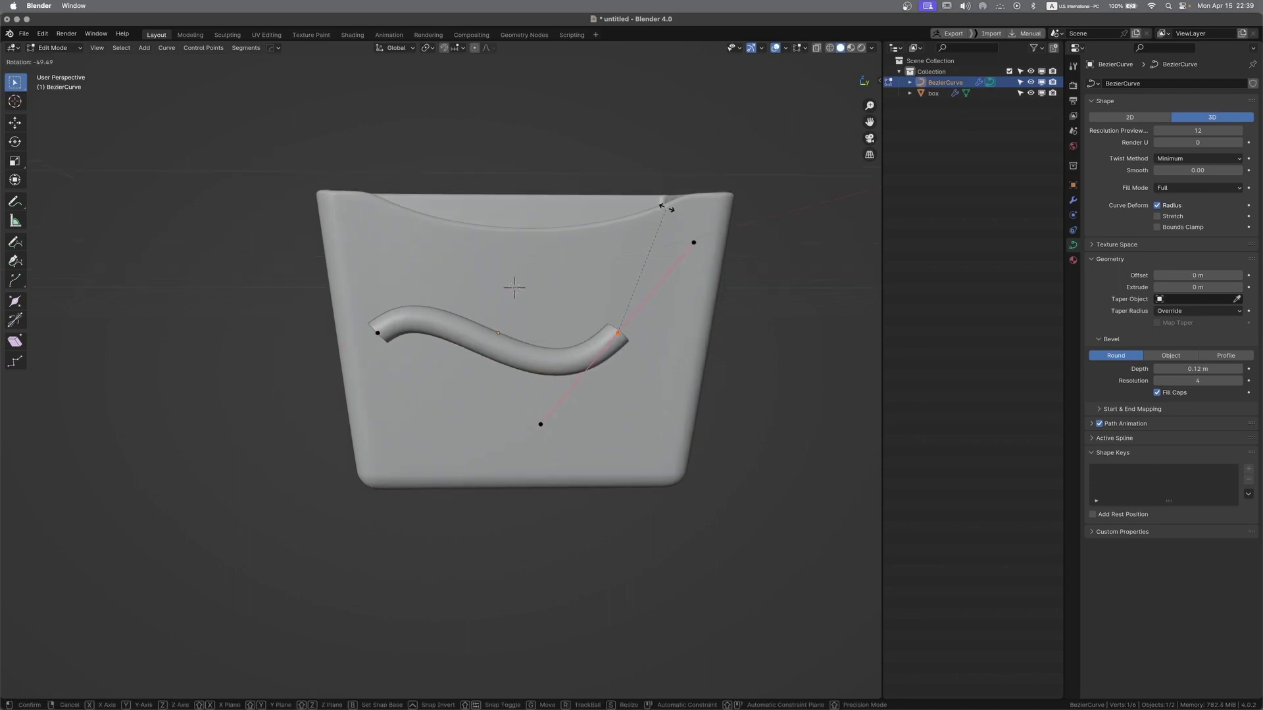
pyautogui.click(660, 212)
pyautogui.press('KP_1')
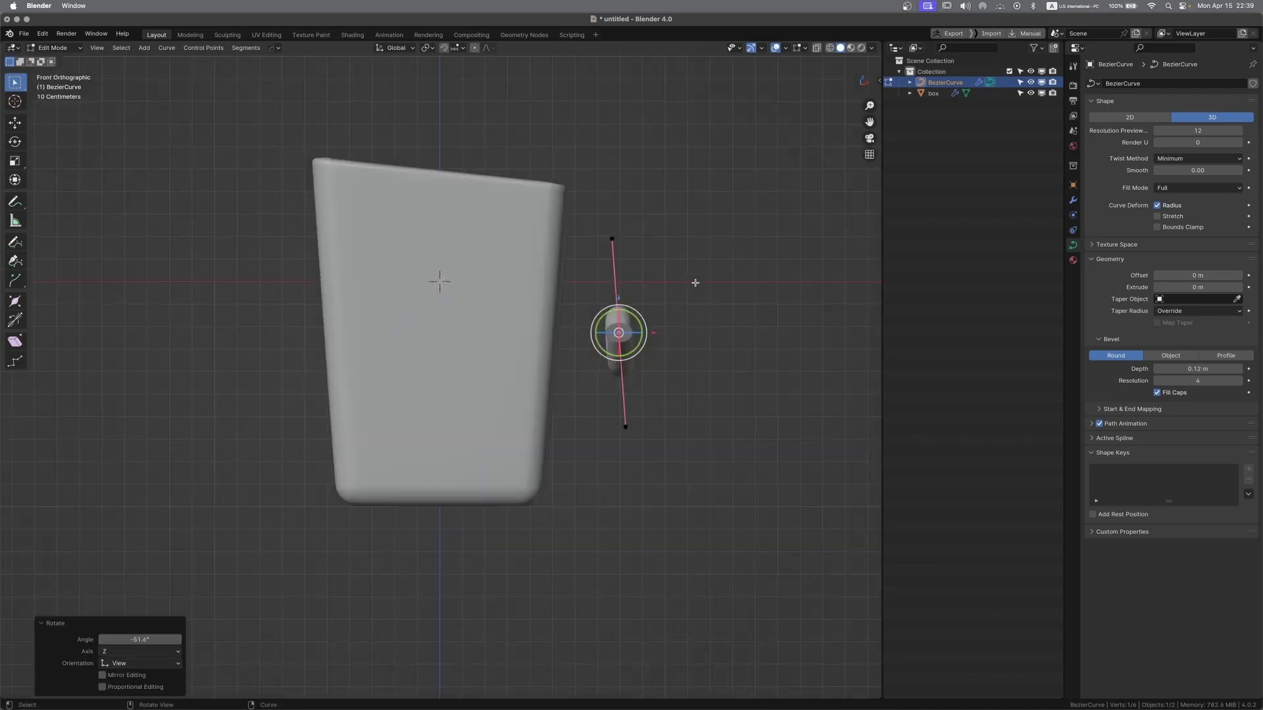
pyautogui.hotkey('ctrl', 'z')
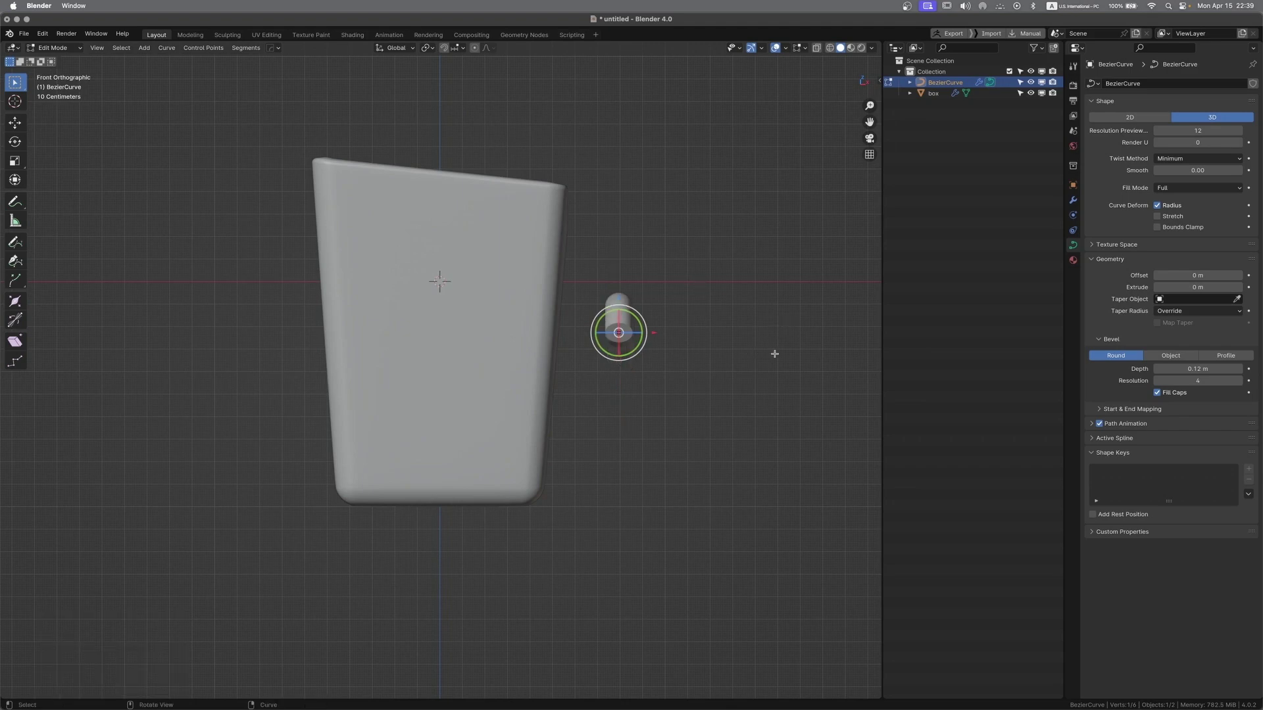
# In right orthographic view, rotate the selected end point about -41.2° and move it about -0.21 m in Y and 0.02 m in Z
pyautogui.press('KP_3')
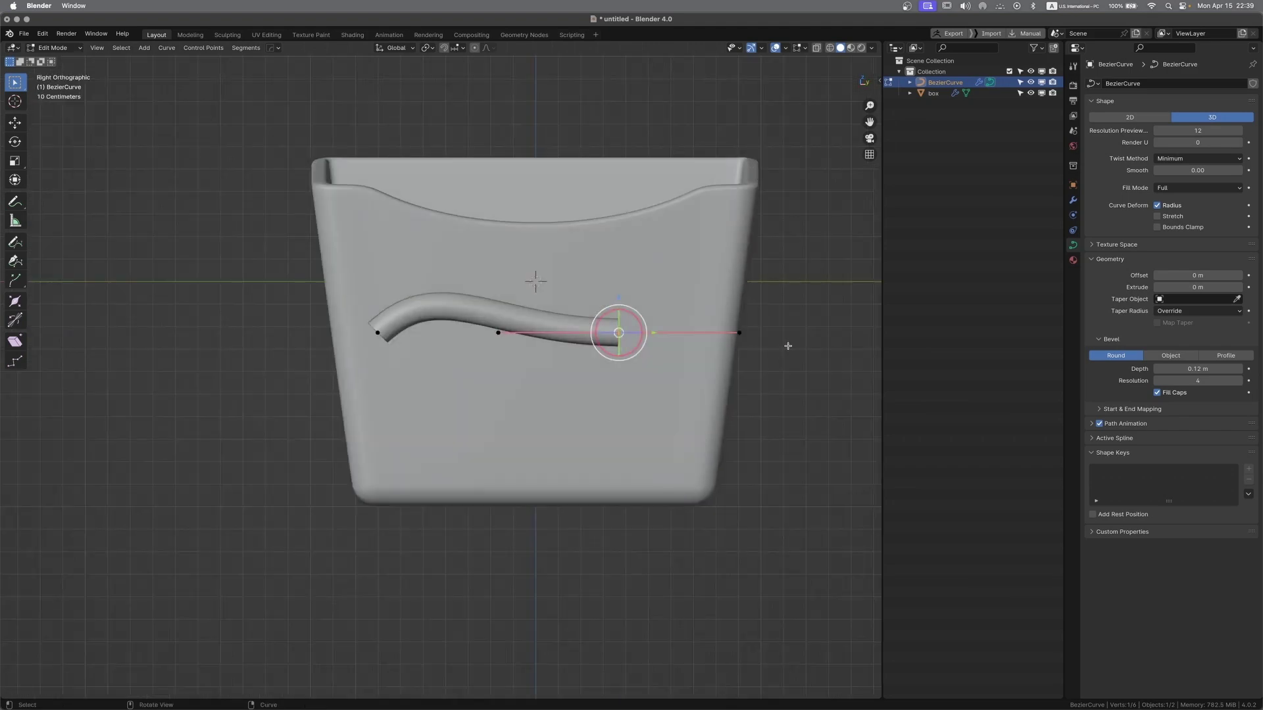
pyautogui.press('r')
pyautogui.click(708, 256)
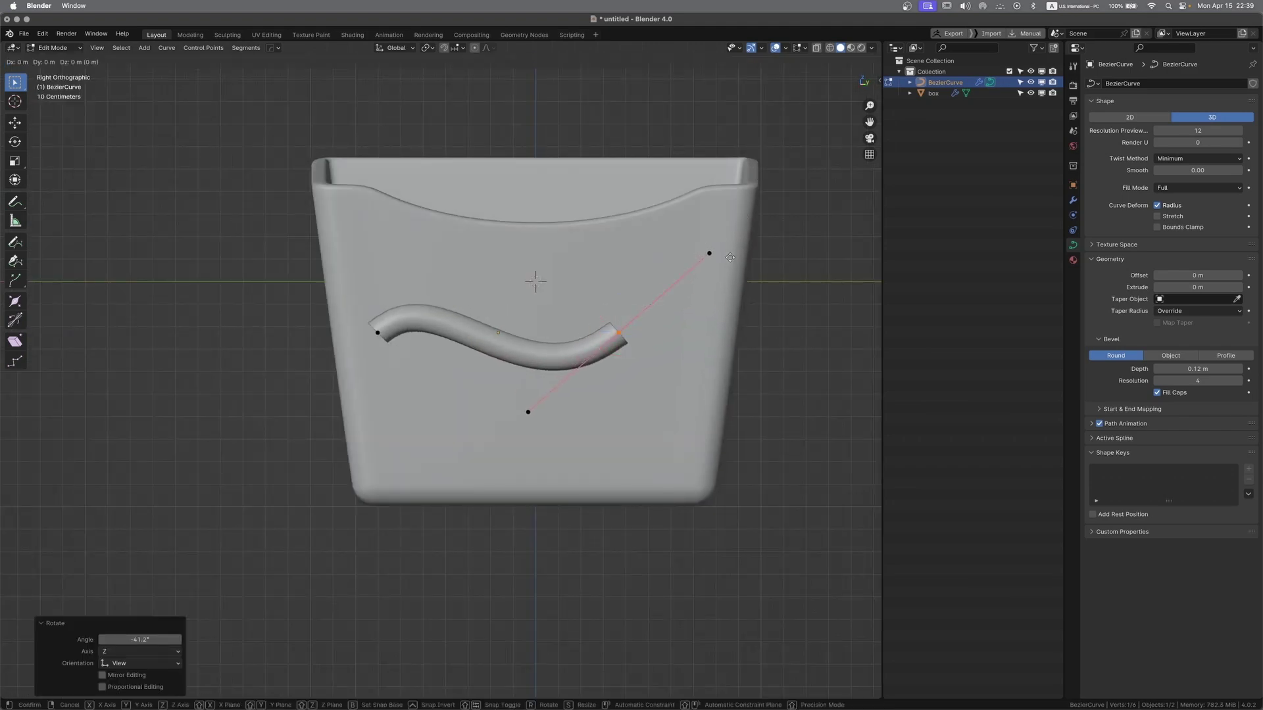
pyautogui.press('g')
pyautogui.click(689, 251)
# Extrude a new control point from that end, about 0.55 m in Y and -0.06 m in Z, and rotate it about -1.68°
pyautogui.press('e')
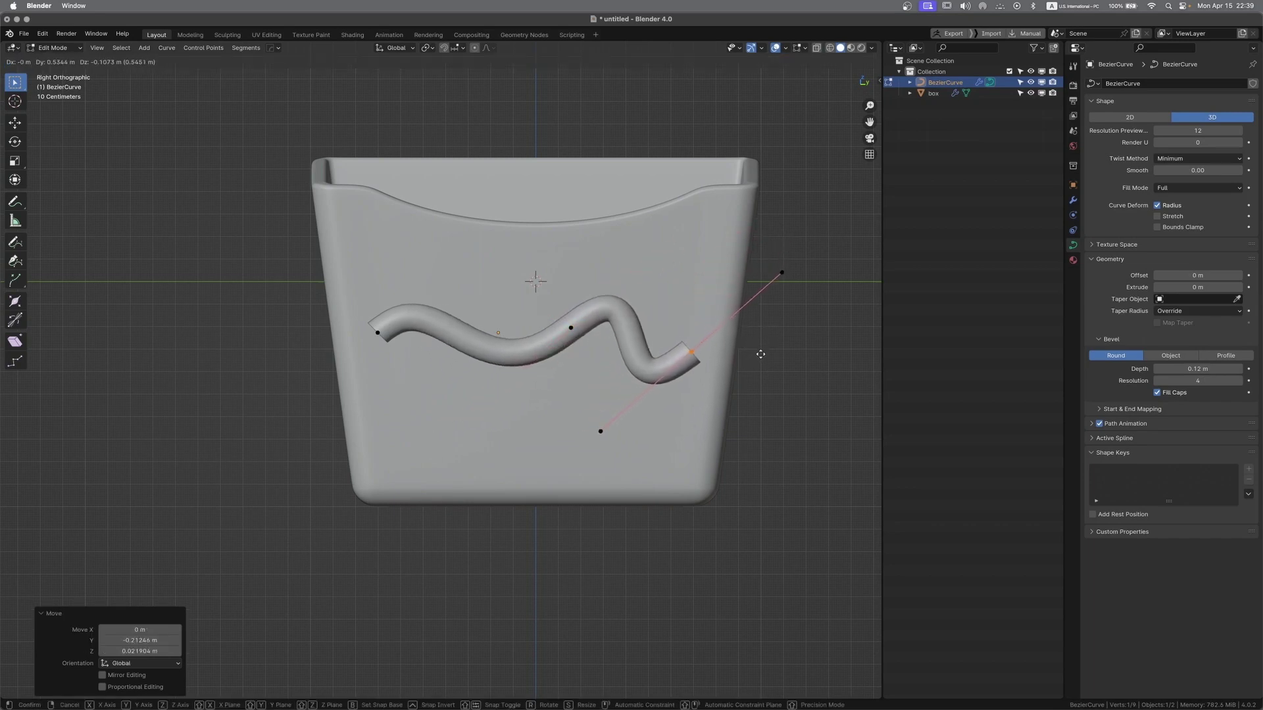
pyautogui.click(766, 347)
pyautogui.press('r')
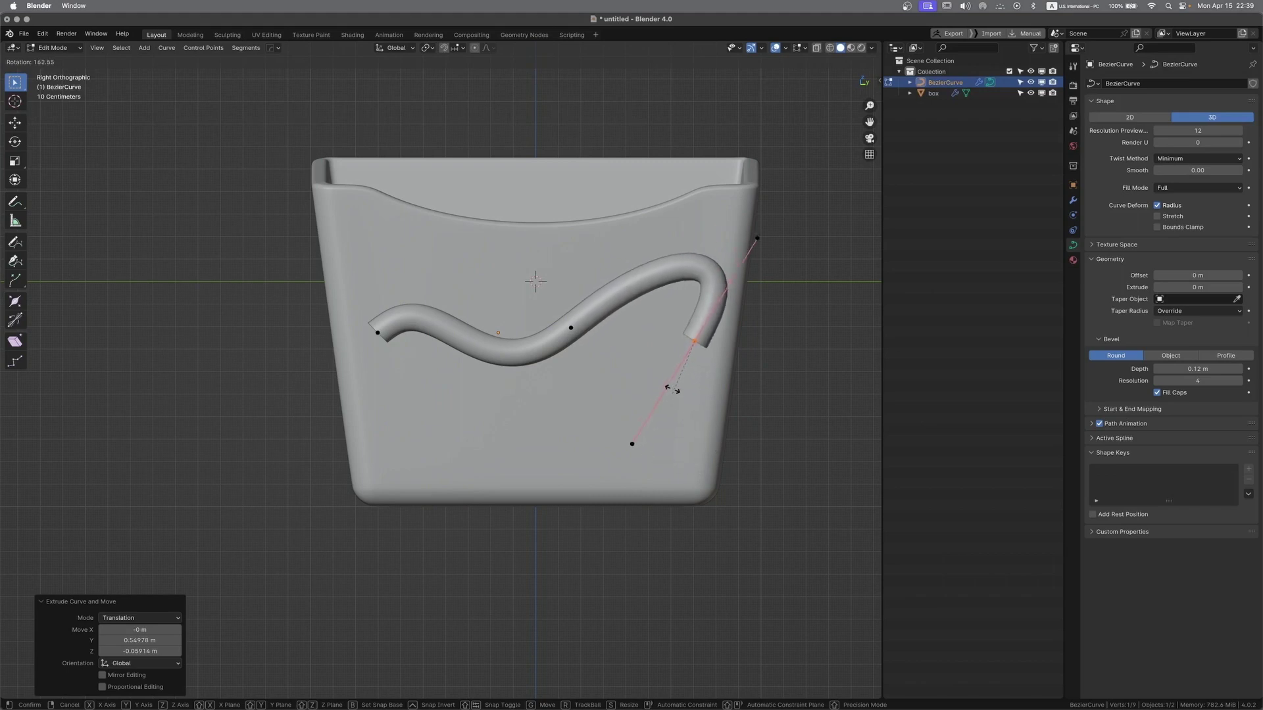
pyautogui.click(794, 235)
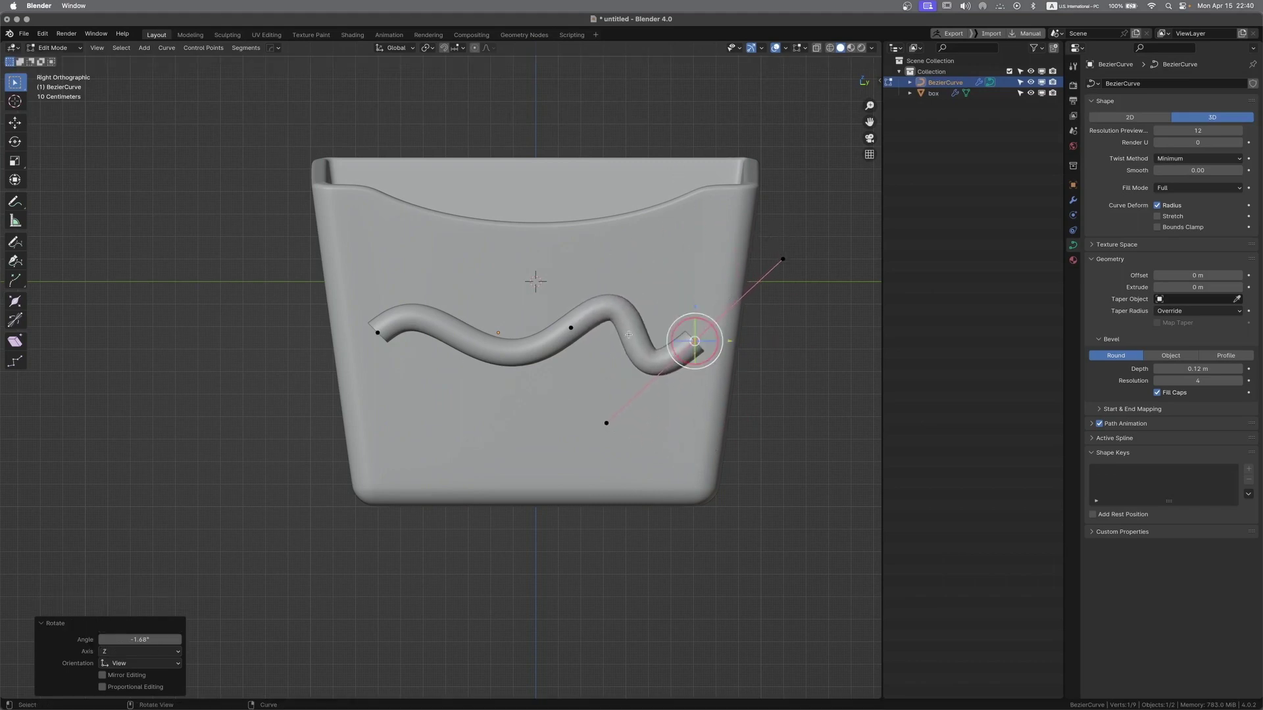
# Move the curve's opposite end point inward by about 0.22 m in Y and 0.07 m in Z
pyautogui.moveTo(536, 298); pyautogui.dragTo(592, 349)
pyautogui.moveTo(450, 255); pyautogui.dragTo(366, 352)
pyautogui.press('g')
pyautogui.click(436, 338)
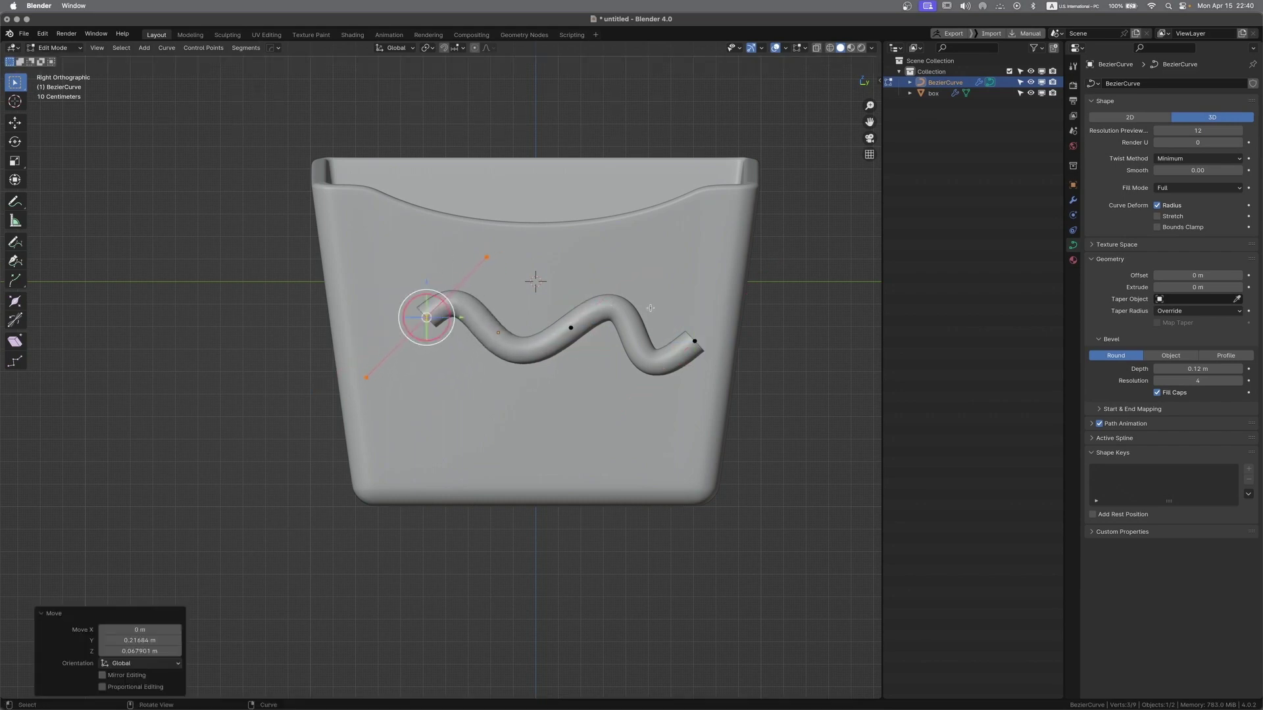
# Return to Object Mode and move the whole curve about -0.14 m in Y and -0.09 m in Z
pyautogui.press('Tab')
pyautogui.press('g')
pyautogui.click(669, 307)
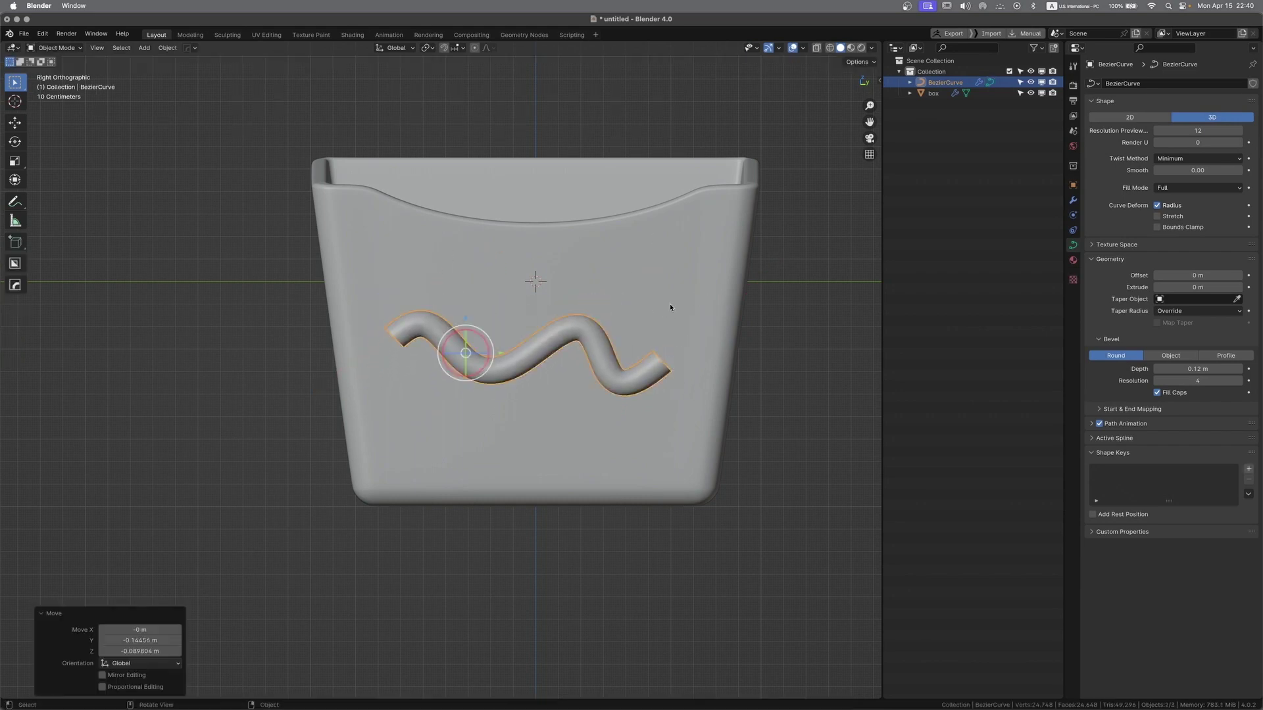
# Examine the wavy tube's position and spacing relative to the box's cutout wall from several angles
pyautogui.scroll(-2, 643, 391)
pyautogui.moveTo(646, 381); pyautogui.dragTo(561, 418, button='middle')
pyautogui.scroll(1, 628, 371)
pyautogui.keyDown('alt'); pyautogui.moveTo(511, 451); pyautogui.dragTo(737, 448, button='middle'); pyautogui.keyUp('alt')
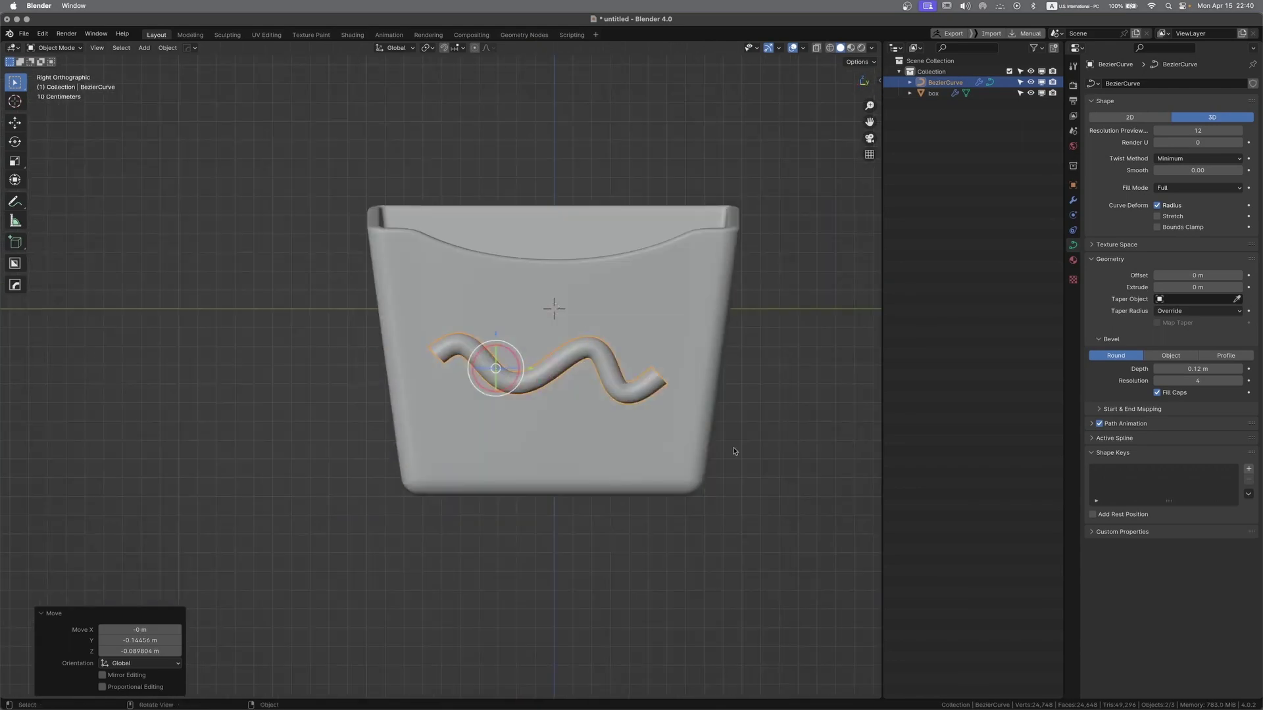
pyautogui.moveTo(601, 450); pyautogui.dragTo(537, 470, button='middle')
pyautogui.hscroll(-3, 593, 410)
pyautogui.hscroll(8, 593, 410)
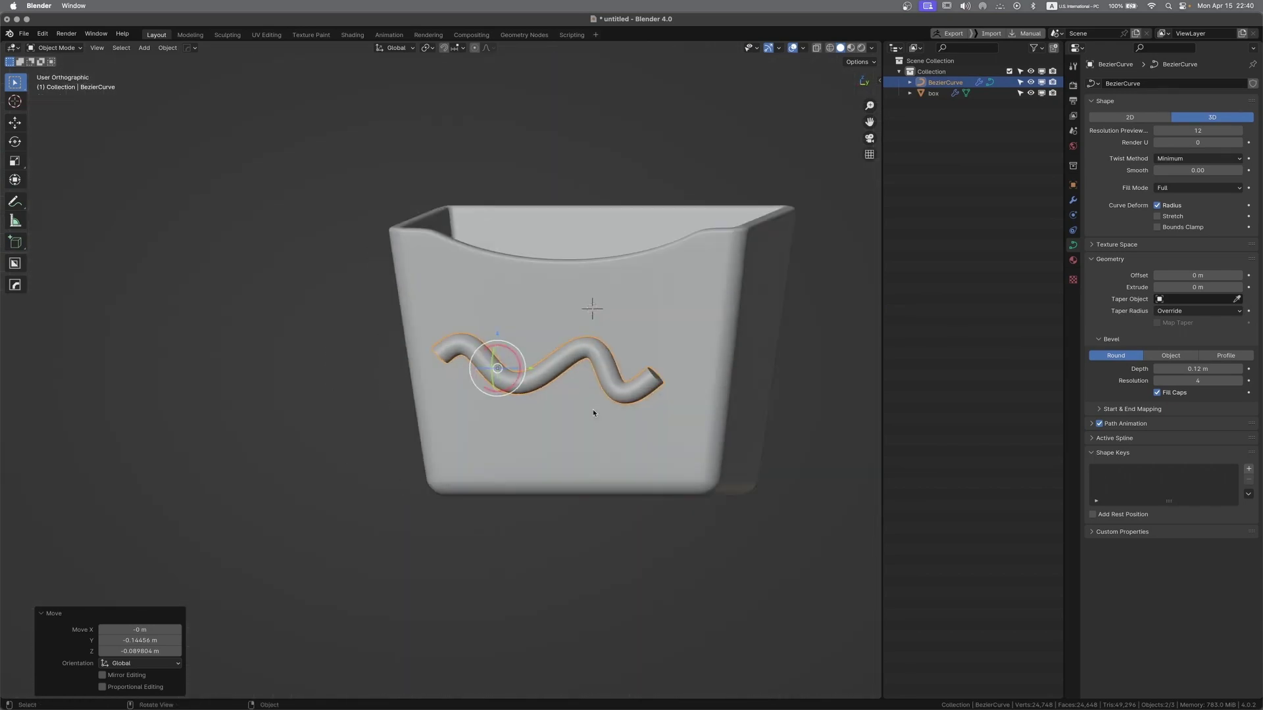
pyautogui.hscroll(-5, 593, 412)
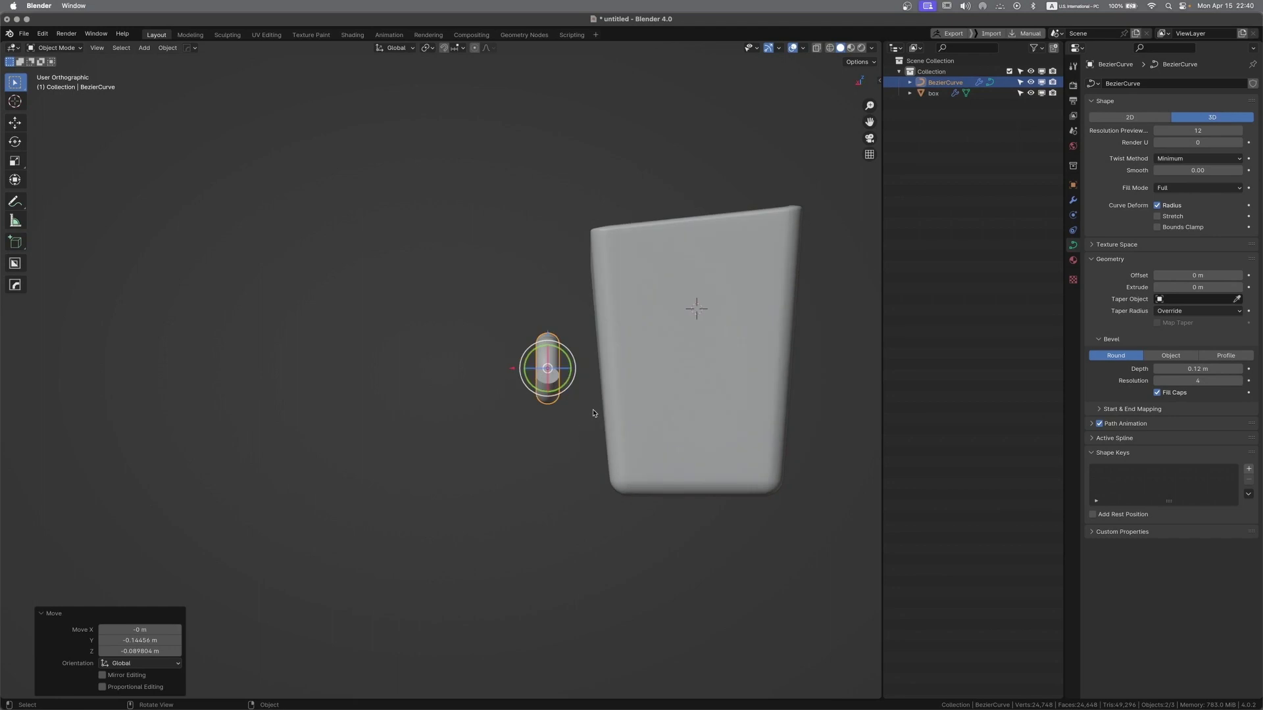
pyautogui.press('KP_3')
pyautogui.hscroll(-8, 594, 414)
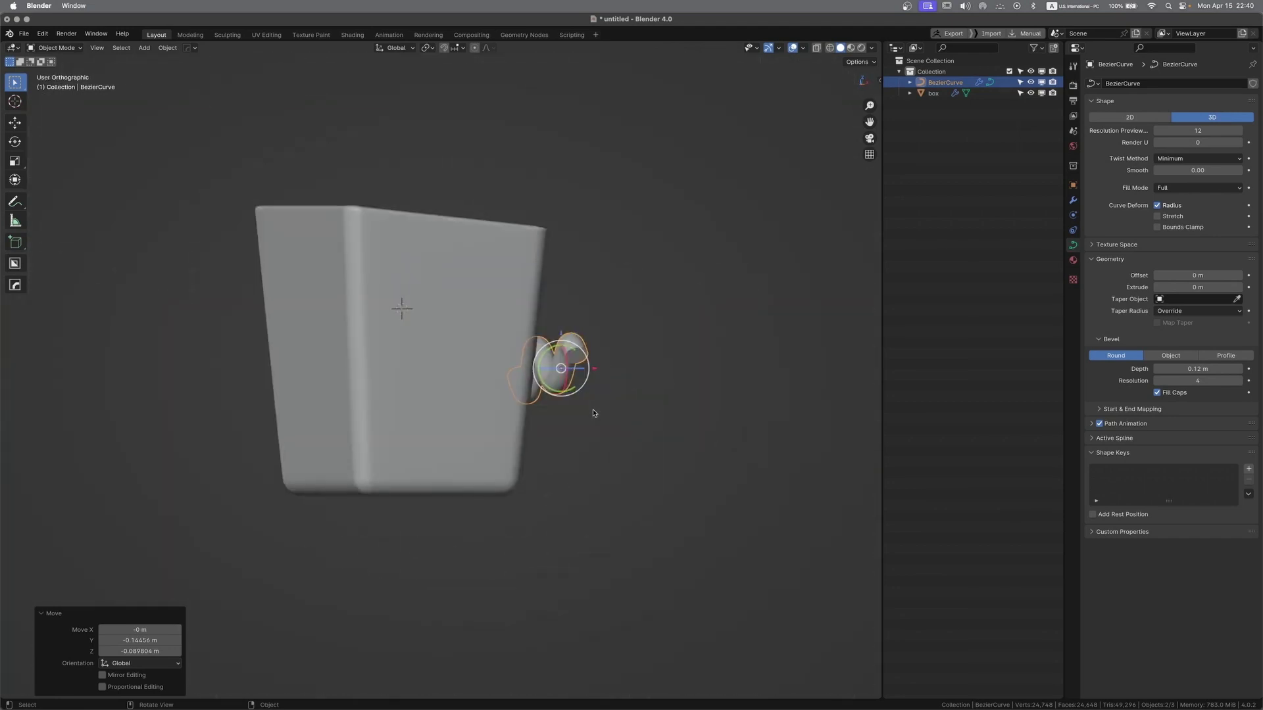
pyautogui.scroll(8, 593, 413)
pyautogui.press('KP_3')
pyautogui.hscroll(-2, 593, 414)
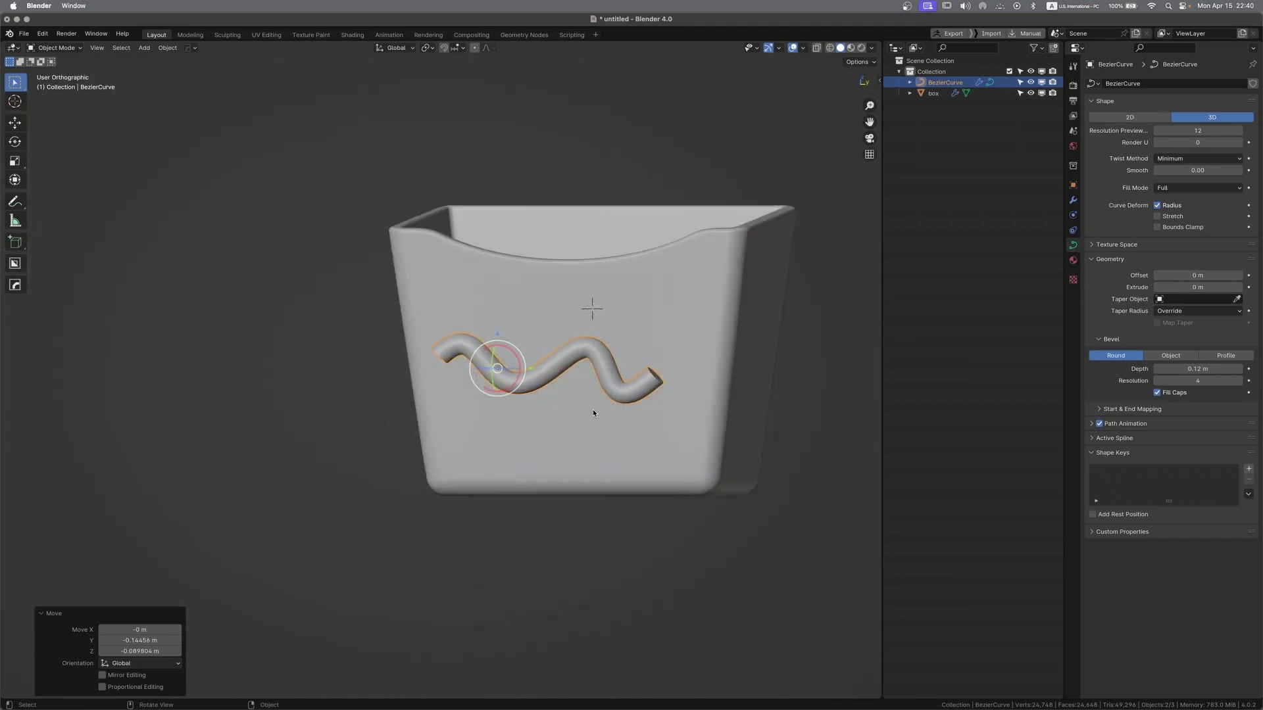
pyautogui.keyDown('alt'); pyautogui.moveTo(593, 413); pyautogui.dragTo(526, 428, button='middle'); pyautogui.keyUp('alt')
pyautogui.scroll(2, 755, 197)
pyautogui.scroll(-2, 581, 352)
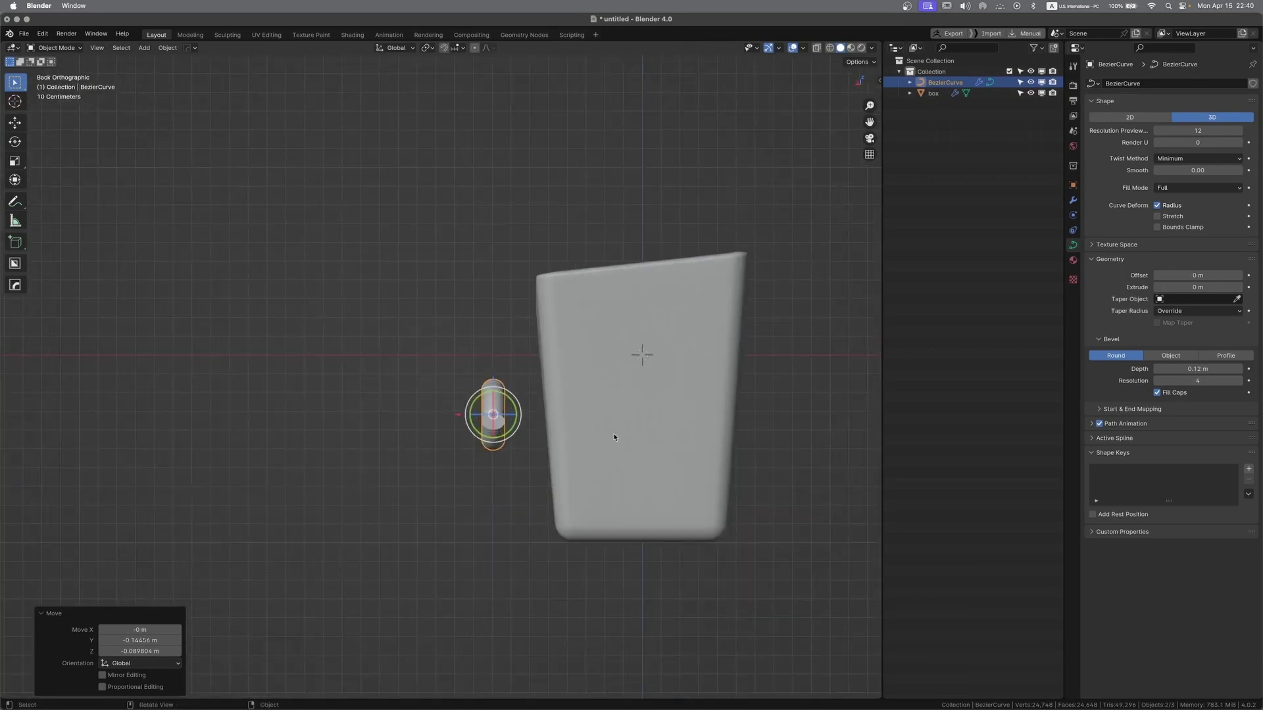
pyautogui.moveTo(615, 436); pyautogui.dragTo(581, 287, button='middle')
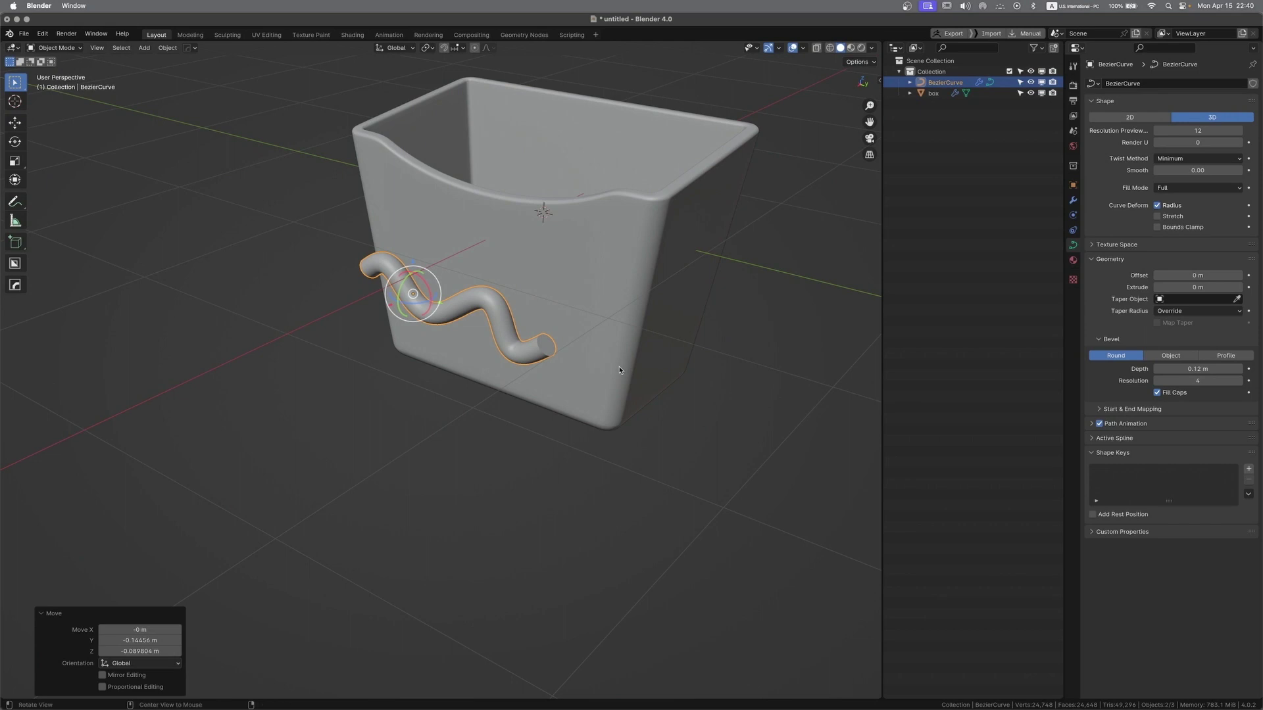
# In back orthographic view, move the curve about -0.27 m along X onto the cutout wall and tilt it to match the wall's slope
pyautogui.keyDown('alt'); pyautogui.moveTo(619, 371); pyautogui.dragTo(557, 403); pyautogui.keyUp('alt')
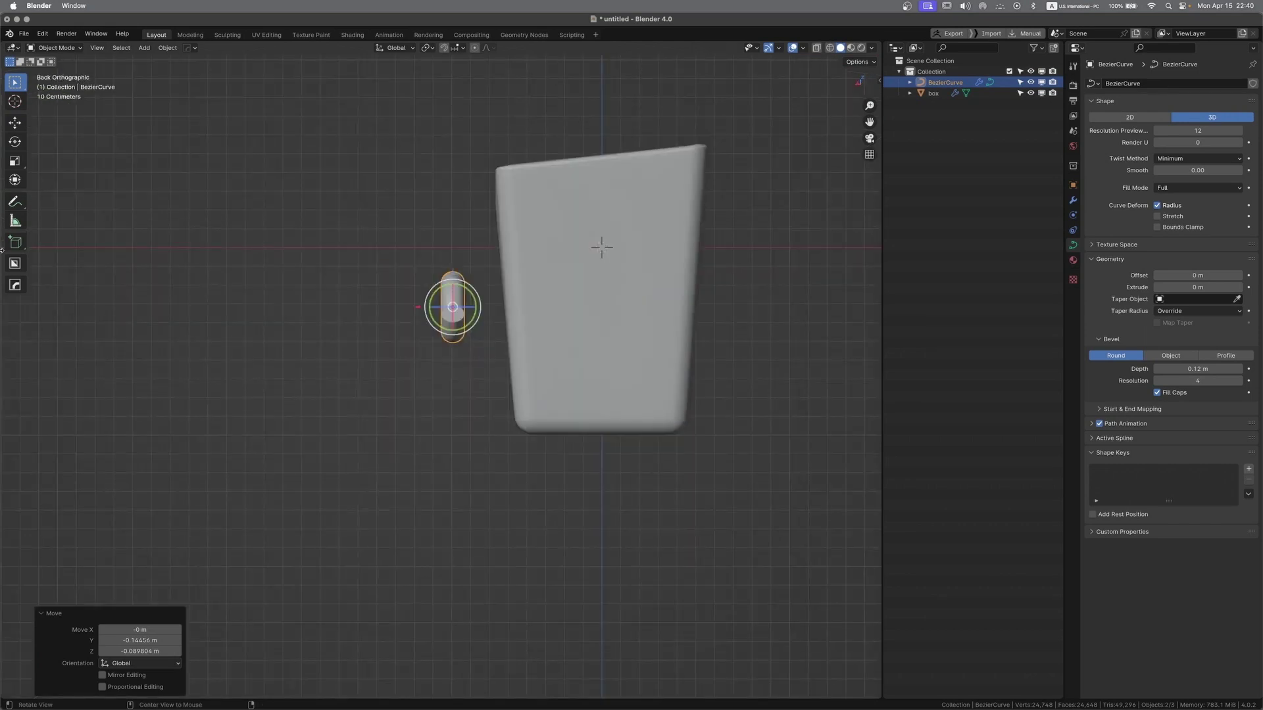
pyautogui.keyDown('alt'); pyautogui.moveTo(397, 394); pyautogui.dragTo(425, 435, button='middle'); pyautogui.keyUp('alt')
pyautogui.keyDown('shift'); pyautogui.moveTo(564, 283); pyautogui.dragTo(590, 344, button='middle'); pyautogui.keyUp('shift')
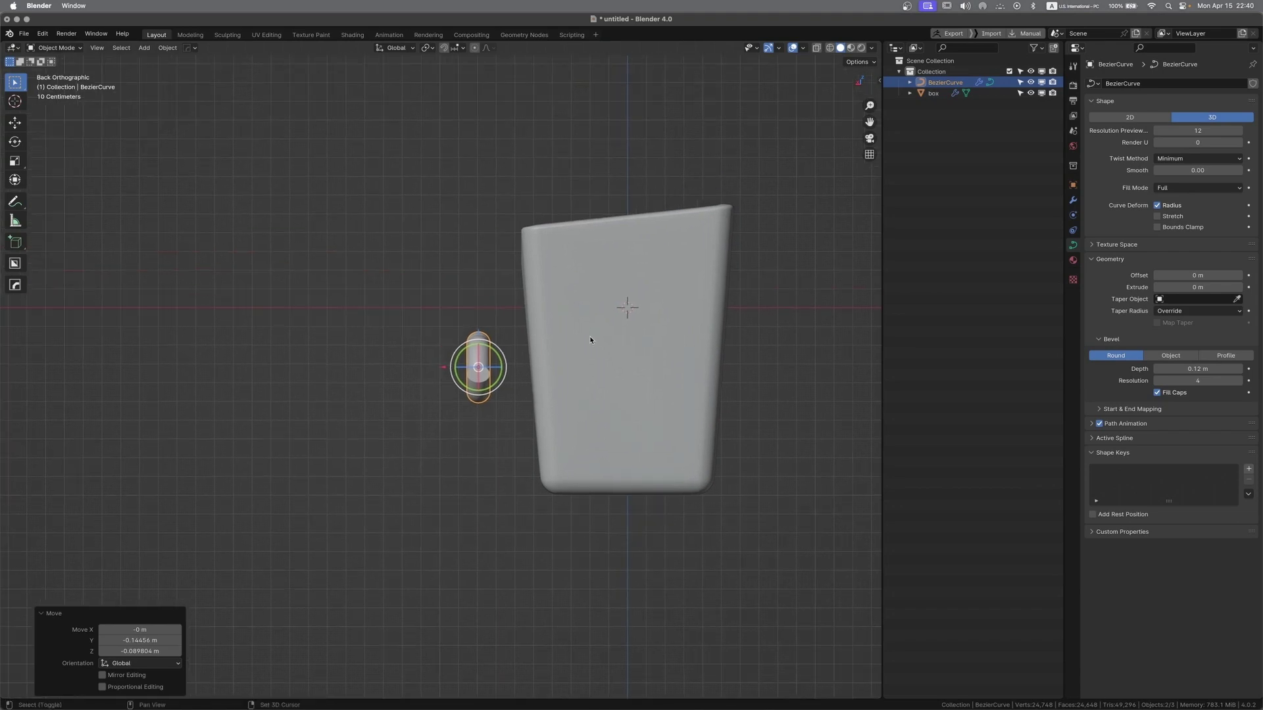
pyautogui.press('g')
pyautogui.press('x')
pyautogui.click(625, 360)
pyautogui.press('r')
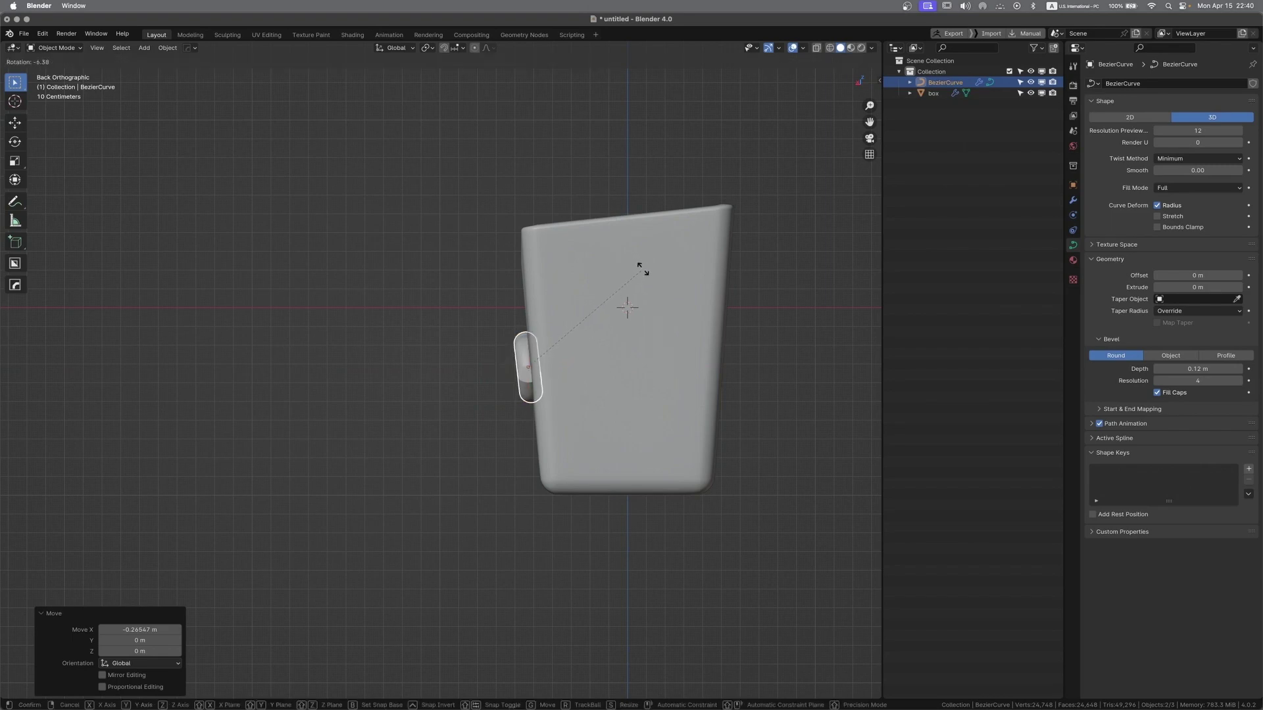
pyautogui.click(645, 271)
# Raise all of the box's upper rim vertices, including the curved cutout edge, slightly less than 0.1 m along Z and return to Object Mode
pyautogui.moveTo(644, 271); pyautogui.dragTo(603, 305, button='middle')
pyautogui.scroll(3, 623, 324)
pyautogui.click(570, 304)
pyautogui.press('Tab')
pyautogui.click(474, 300)
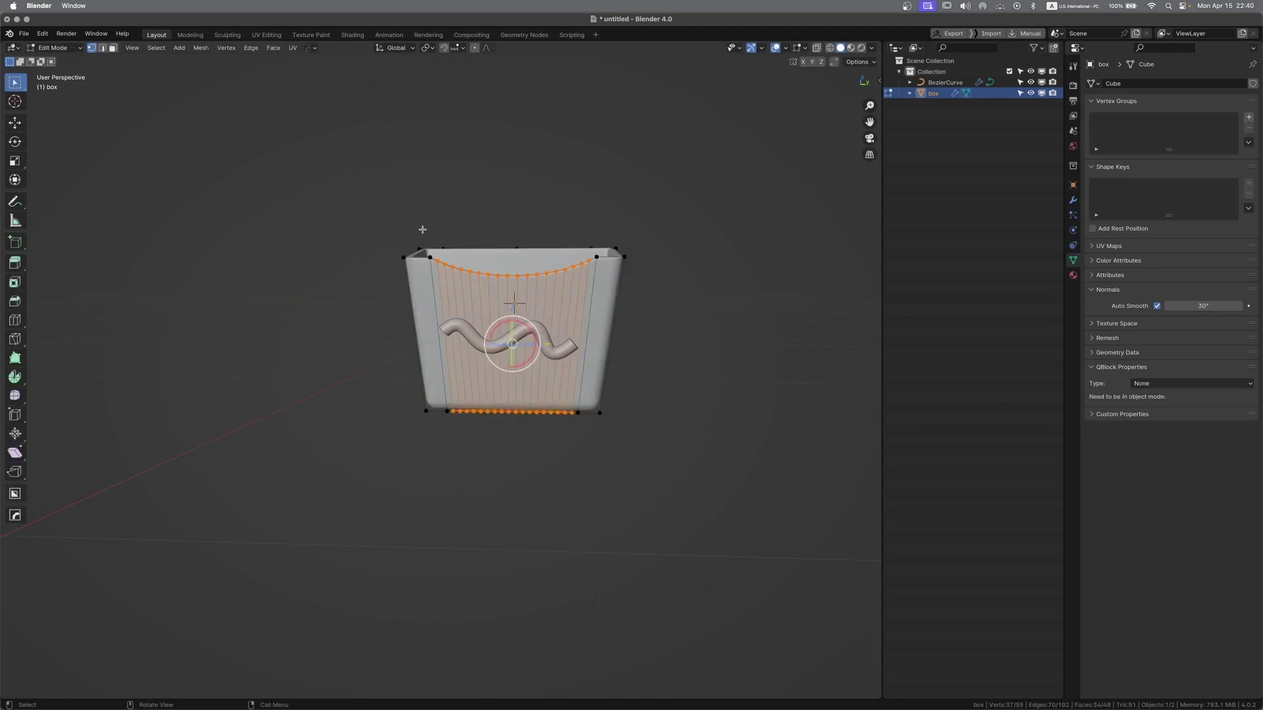
pyautogui.press('KP_1')
pyautogui.press('KP_3')
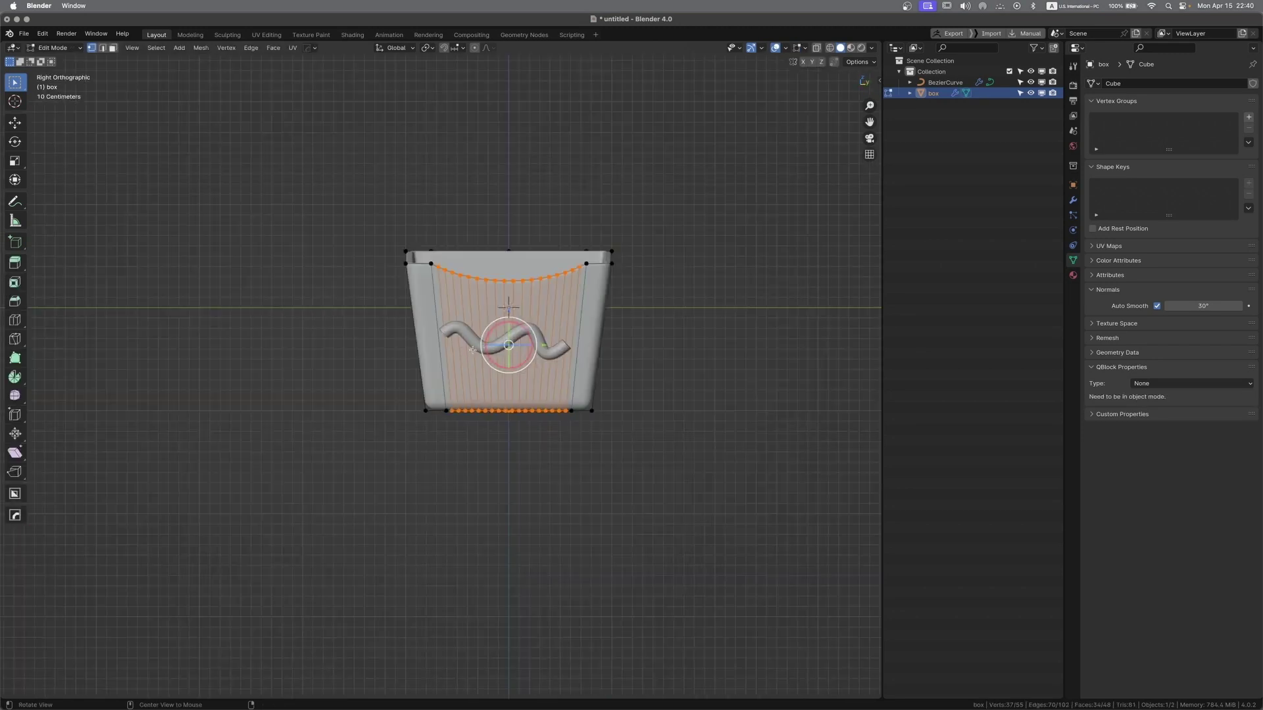
pyautogui.moveTo(310, 195); pyautogui.dragTo(682, 296)
pyautogui.press('g')
pyautogui.press('z')
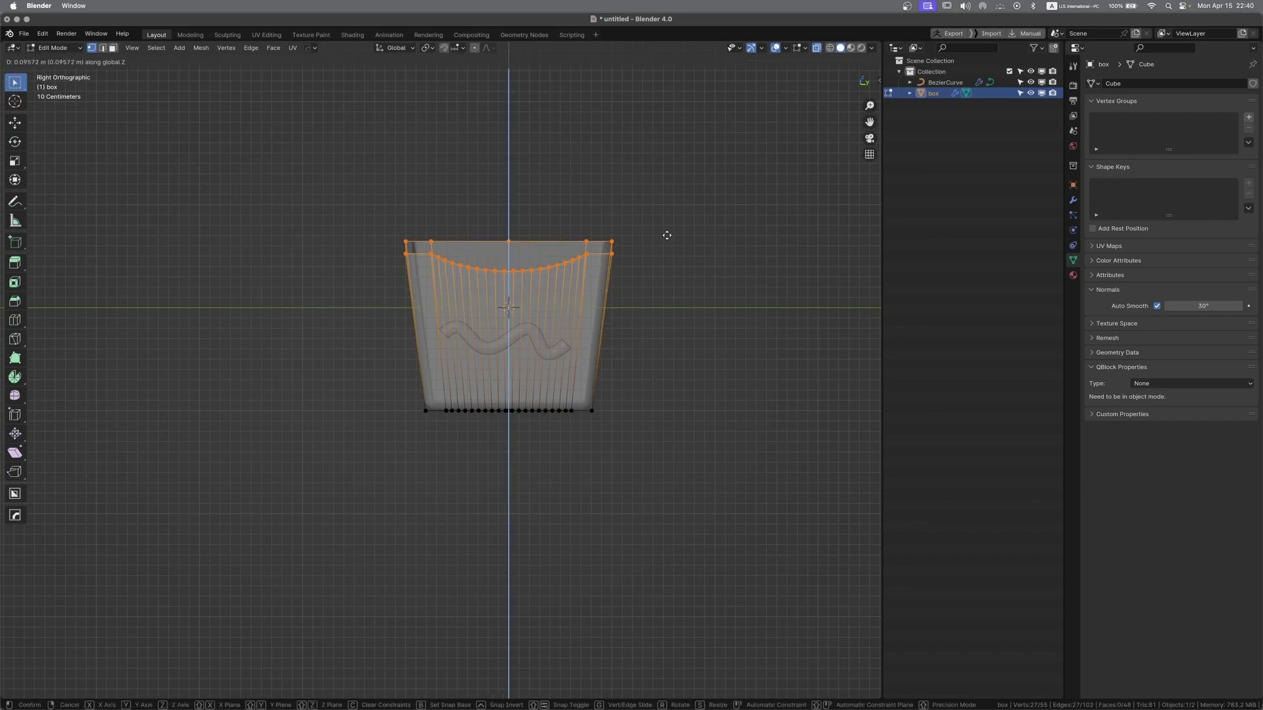
pyautogui.click(665, 238)
pyautogui.press('Tab')
pyautogui.hotkey('alt', 'z')
# Raise the wavy tube slightly along Z on the box's front wall
pyautogui.click(558, 348)
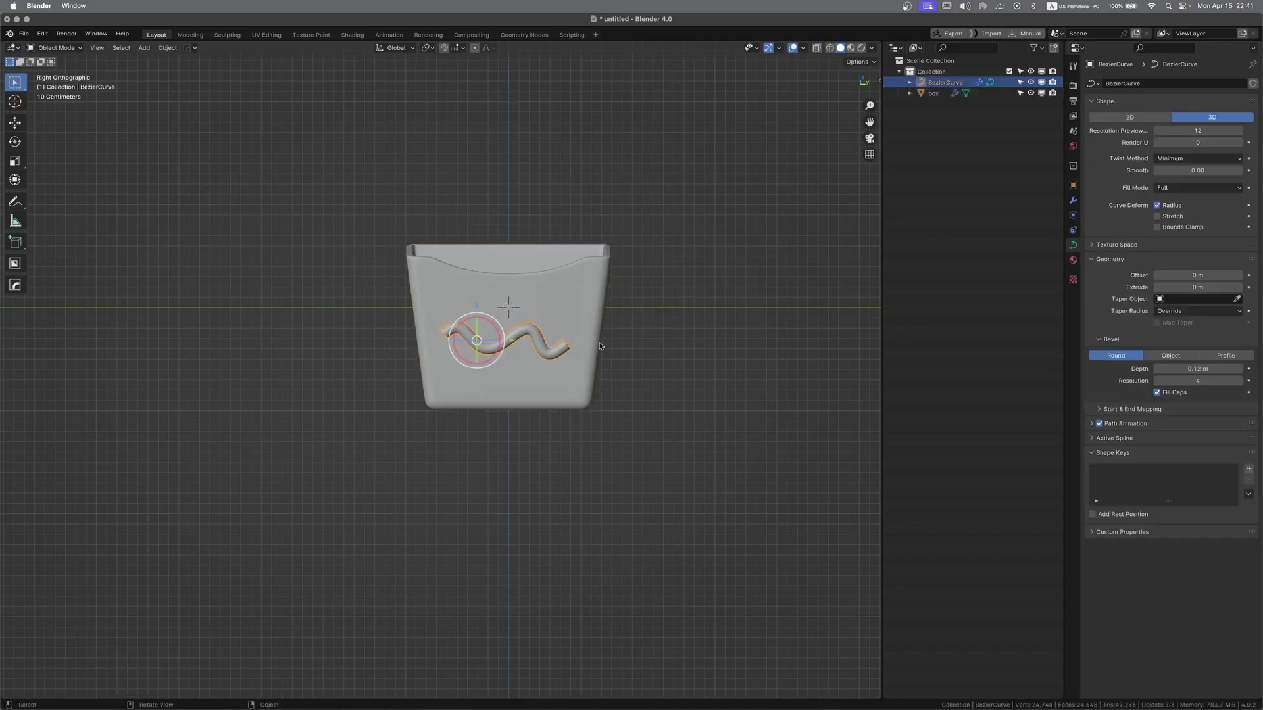
pyautogui.press('g')
pyautogui.press('z')
pyautogui.click(628, 327)
pyautogui.click(664, 296)
pyautogui.moveTo(665, 296); pyautogui.dragTo(572, 395, button='middle')
# Save the file and rename the wavy curve object to logo
pyautogui.press('super+s')
pyautogui.doubleClick(941, 82)
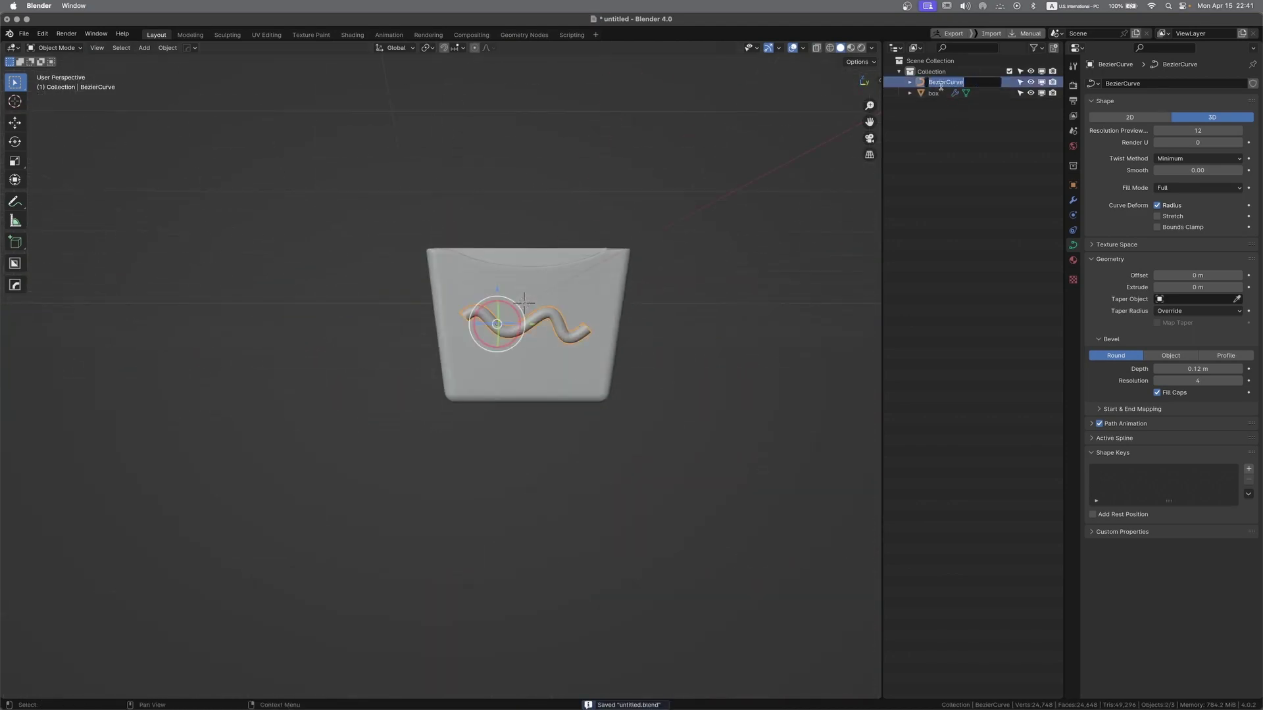
pyautogui.write('logo')
pyautogui.press('Return')
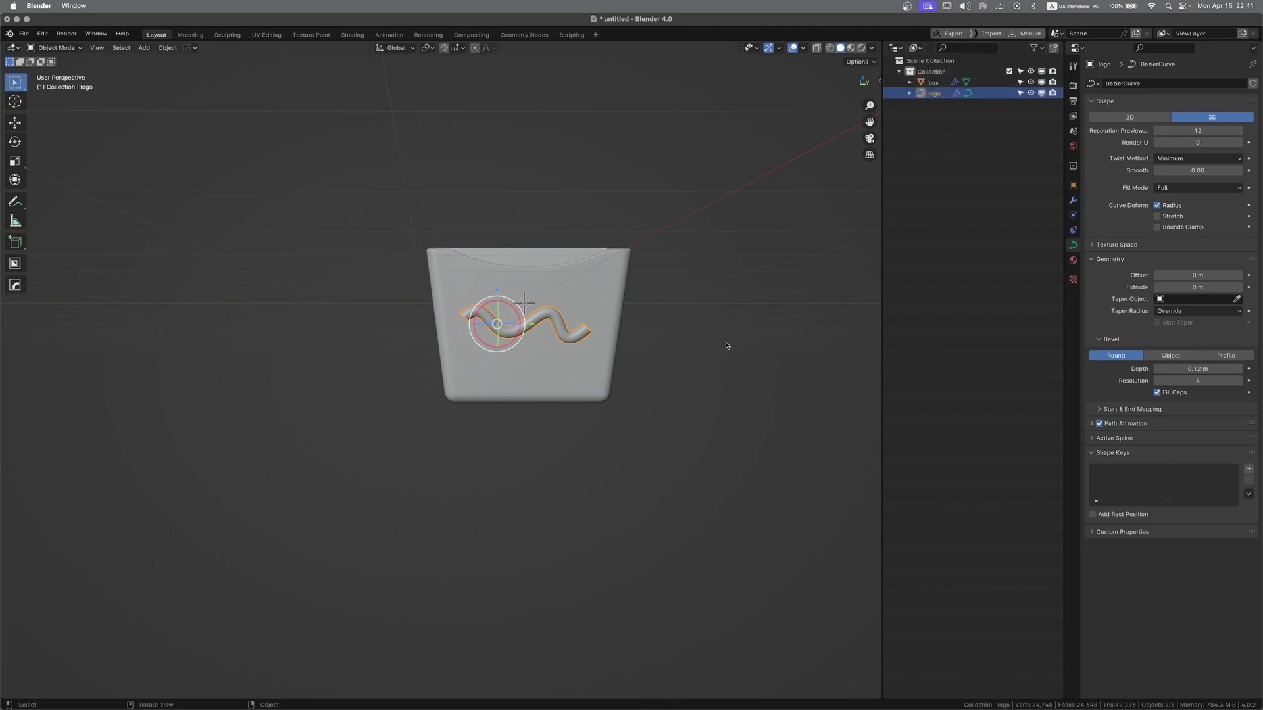
pyautogui.click(728, 346)
pyautogui.hotkey('shift', 'a')
pyautogui.moveTo(727, 344)
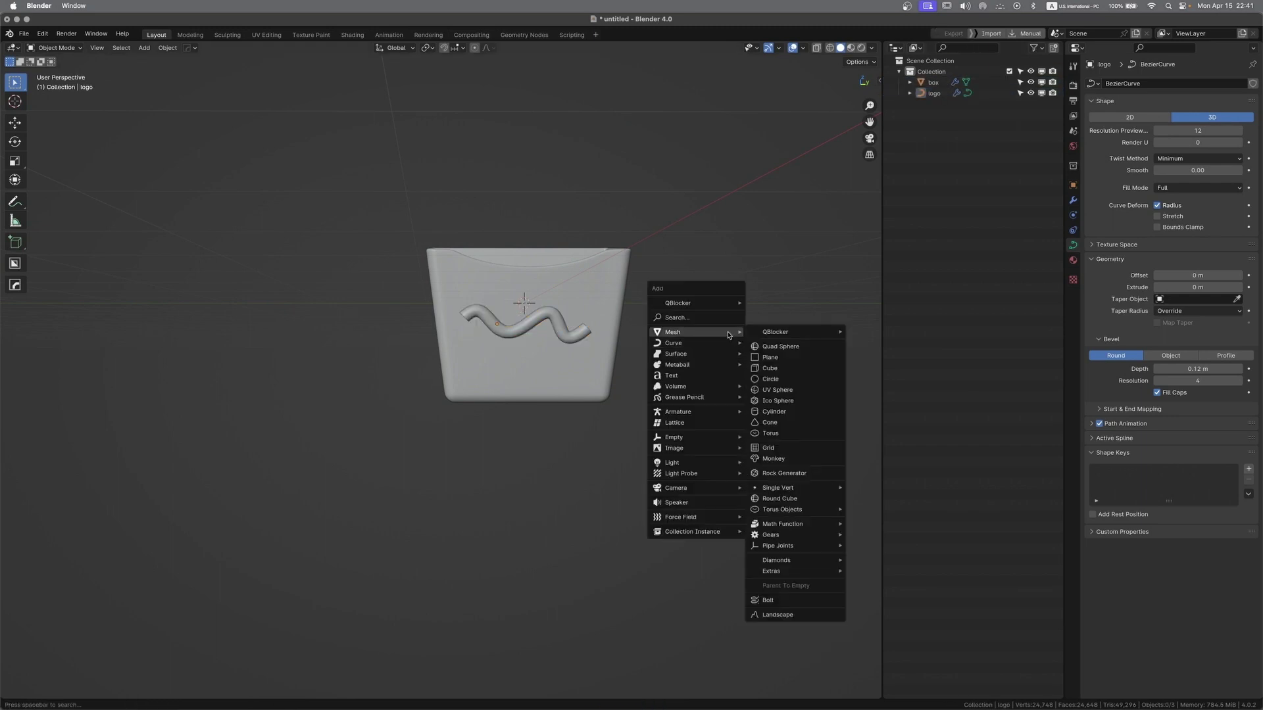
pyautogui.click(794, 359)
pyautogui.moveTo(719, 287); pyautogui.dragTo(714, 301, button='middle')
pyautogui.press('x')
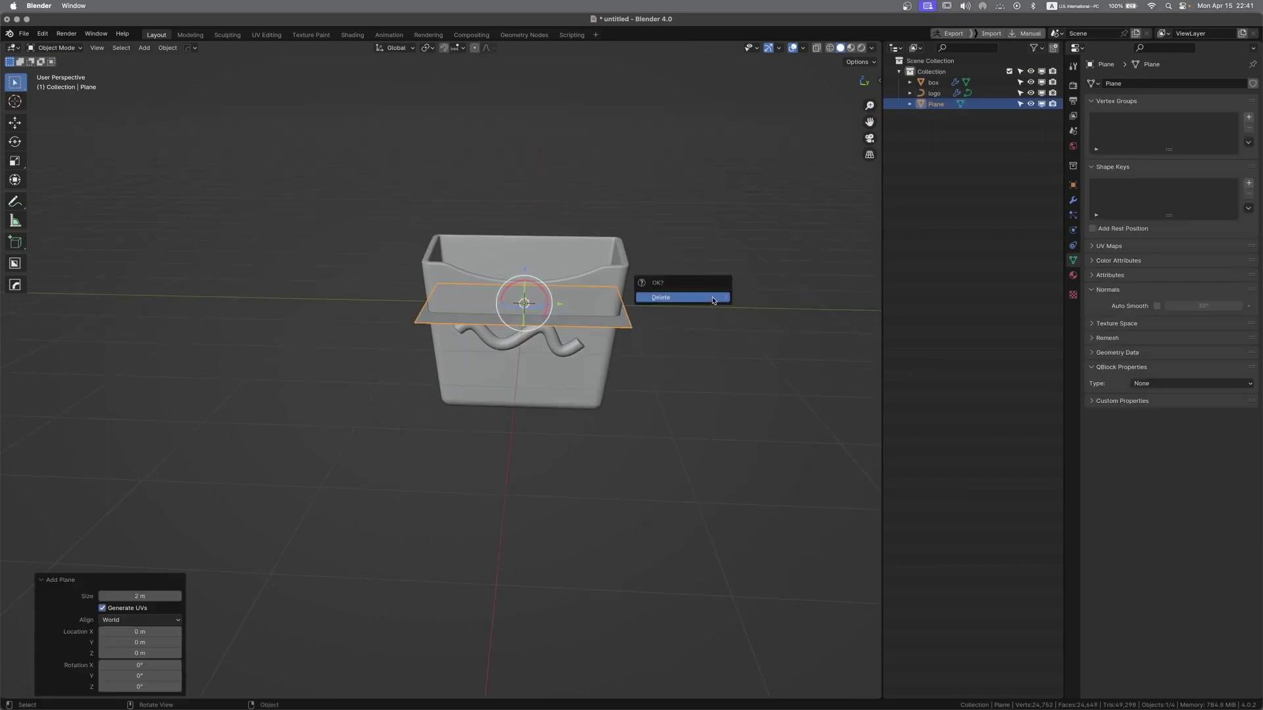
pyautogui.click(714, 301)
# Add a 2 m cube at the origin and scale it to about 0.15 in X and Y, leaving Z unscaled
pyautogui.hotkey('shift', 'a')
pyautogui.click(741, 352)
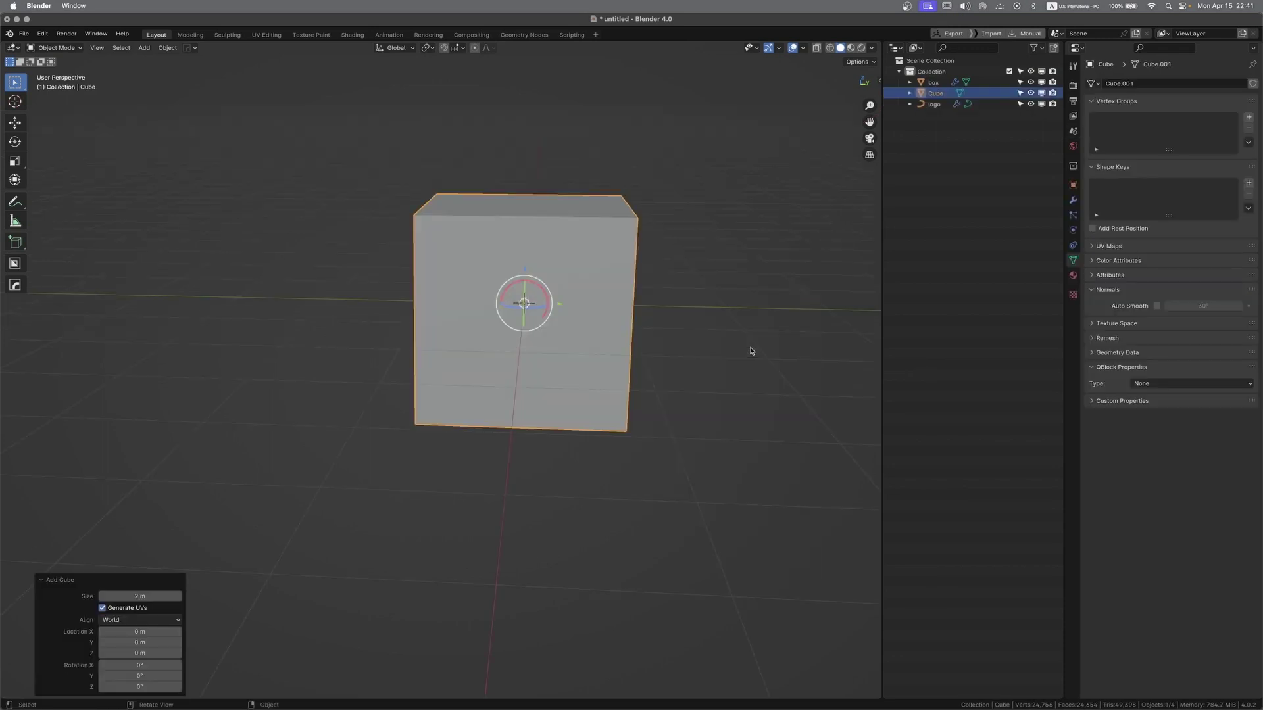
pyautogui.press('s')
pyautogui.hotkey('shift', 'z')
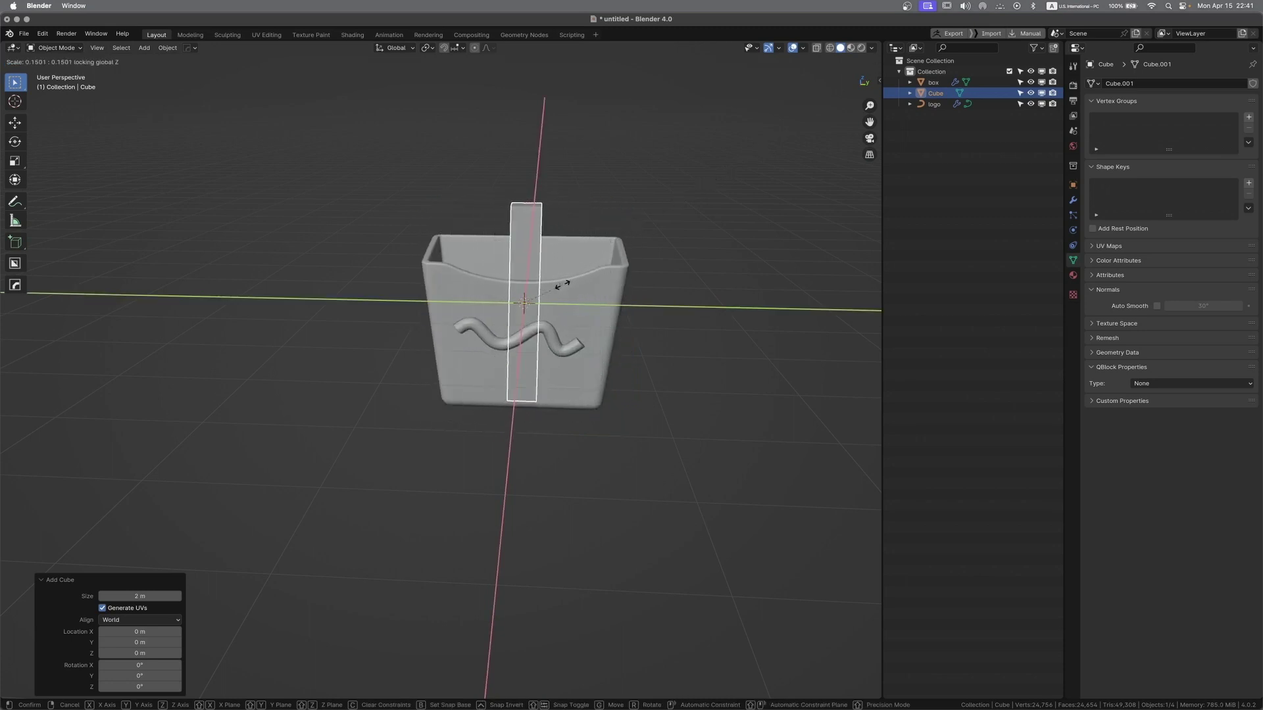
pyautogui.click(562, 285)
# Bevel the tall block's edges about 0.02 m with 3 segments and a 30° angle limit, and show the Bevel modifier's settings
pyautogui.moveTo(613, 235); pyautogui.dragTo(501, 291, button='middle')
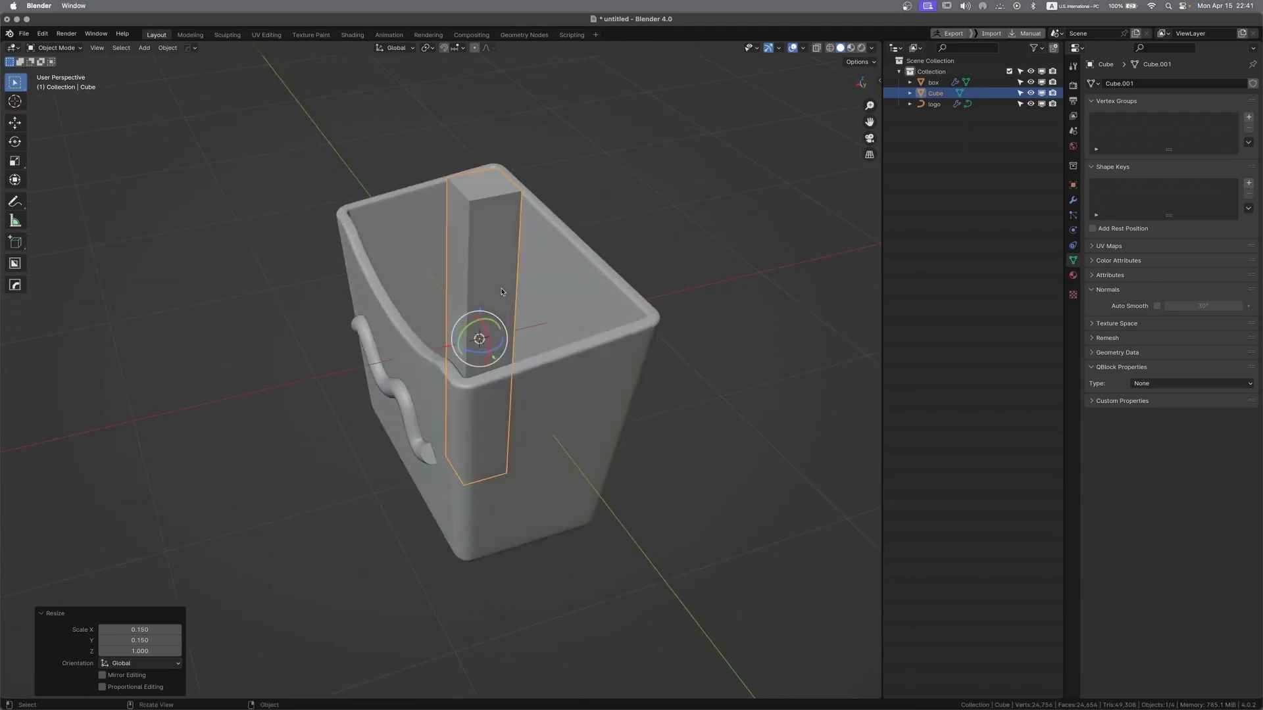
pyautogui.press('q')
pyautogui.click(488, 181)
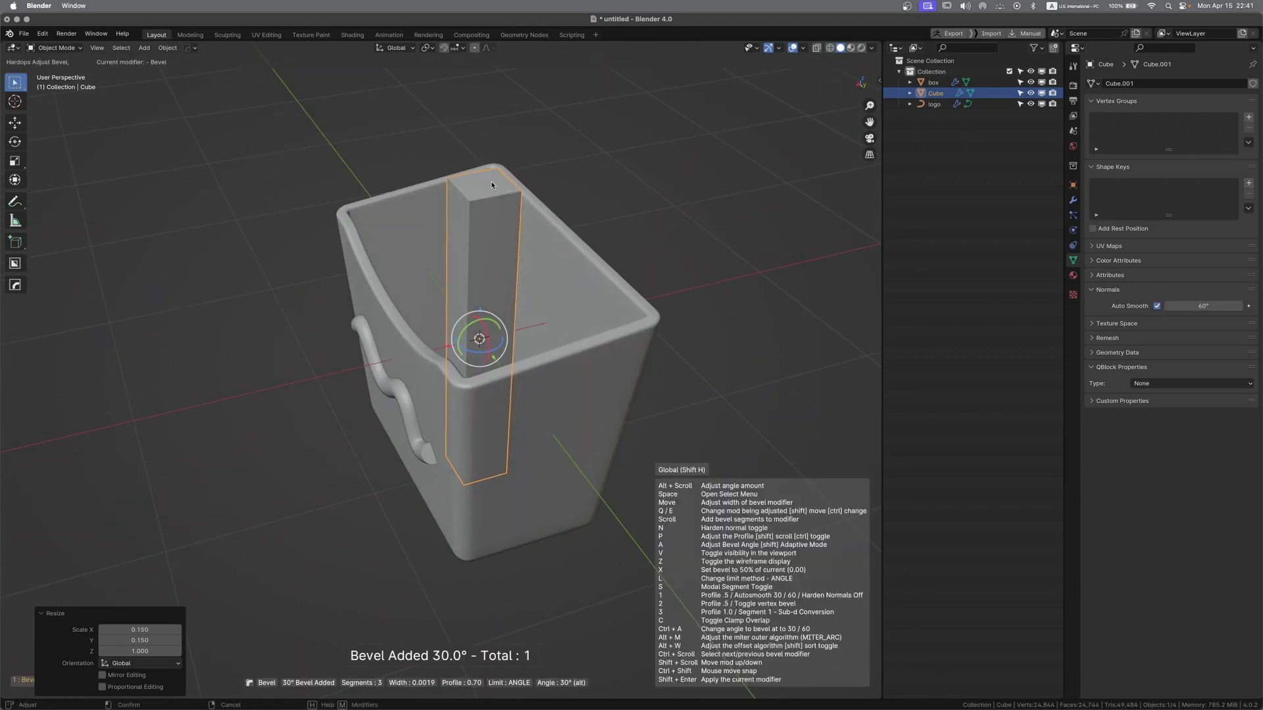
pyautogui.click(485, 185)
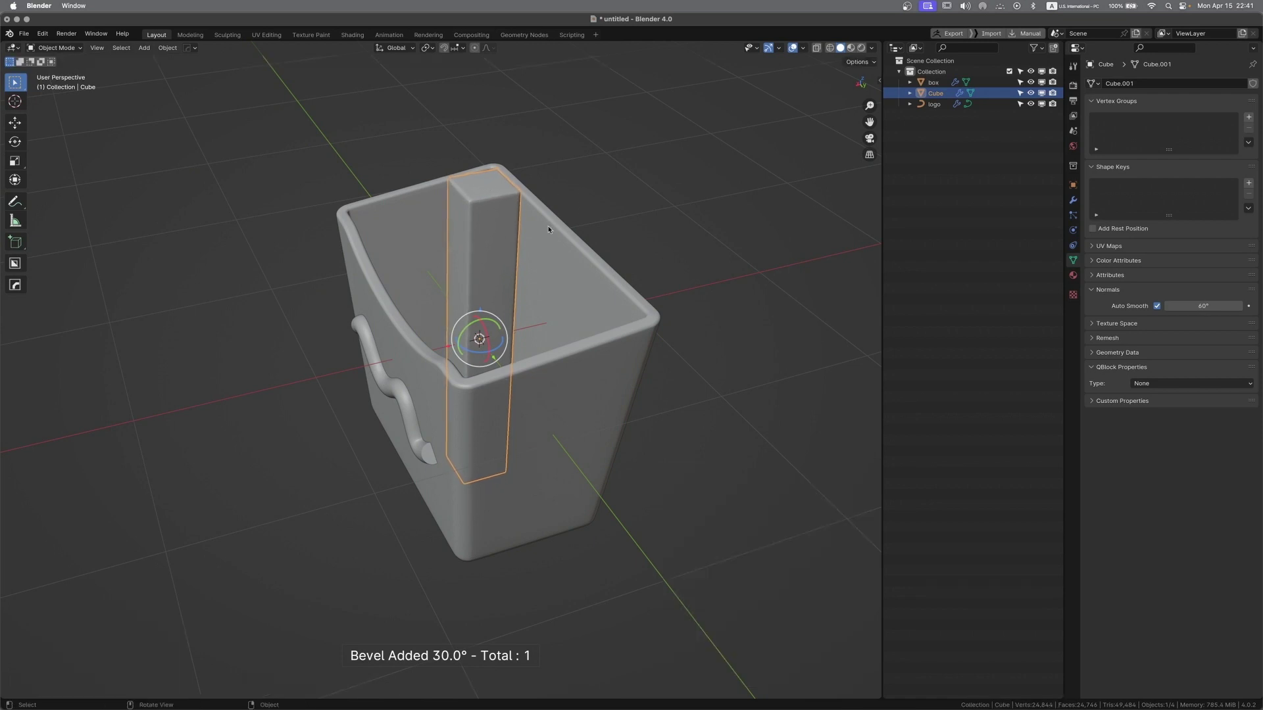
pyautogui.moveTo(487, 187); pyautogui.dragTo(585, 196, button='middle')
pyautogui.click(1074, 201)
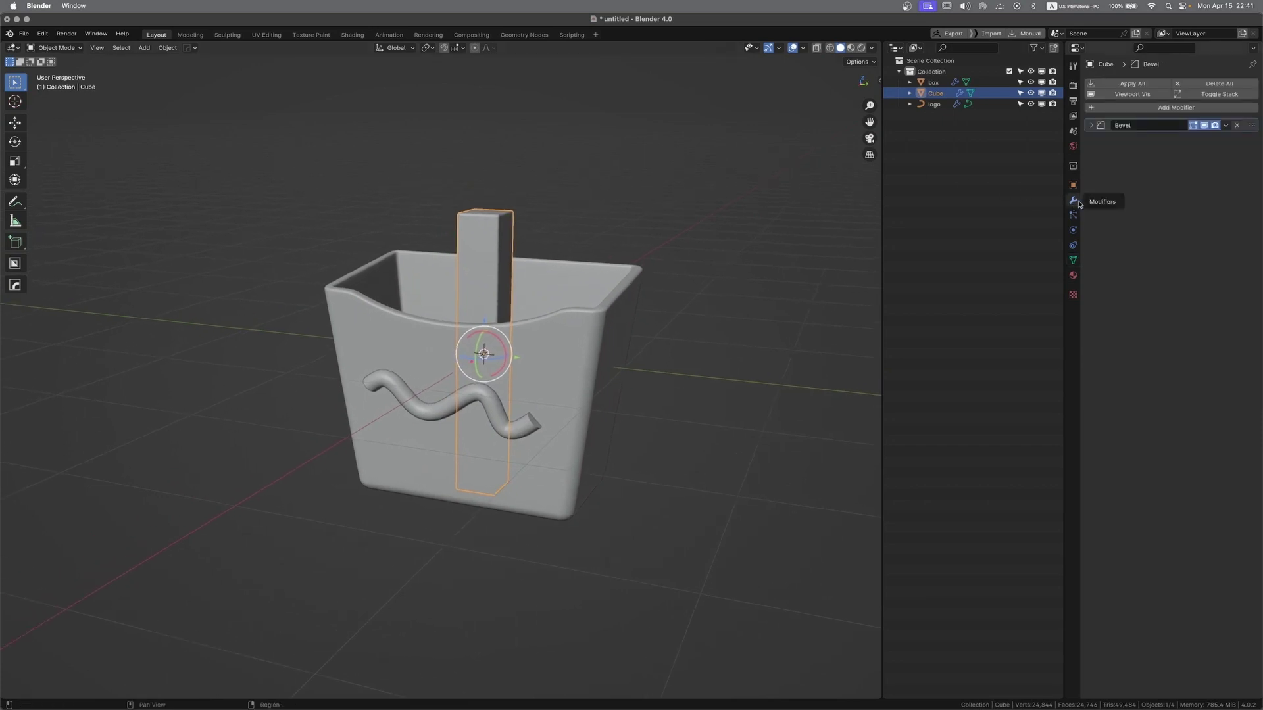
pyautogui.click(1092, 125)
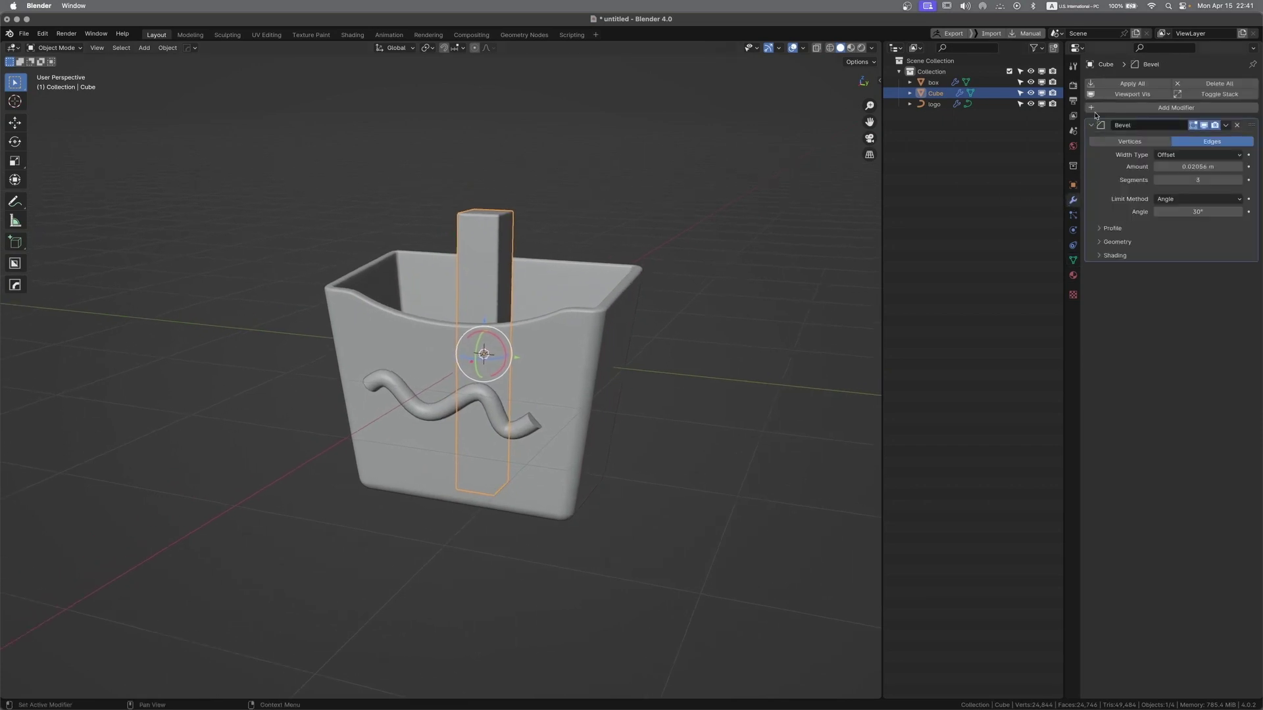
pyautogui.click(1114, 109)
pyautogui.click(1107, 112)
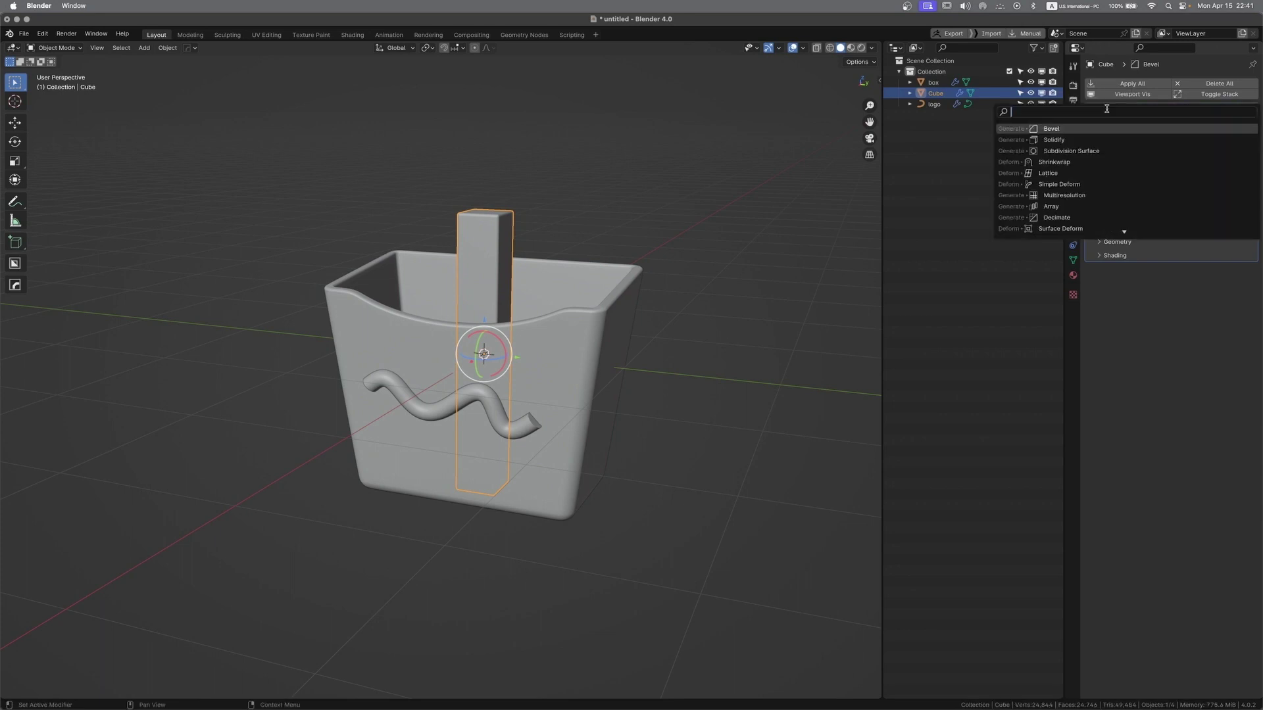
pyautogui.click(951, 163)
# Apply the tall block's scale and check its scale values
pyautogui.moveTo(494, 278); pyautogui.dragTo(682, 275, button='middle')
pyautogui.scroll(1, 611, 278)
pyautogui.scroll(-1, 648, 316)
pyautogui.hotkey('ctrl', 'a')
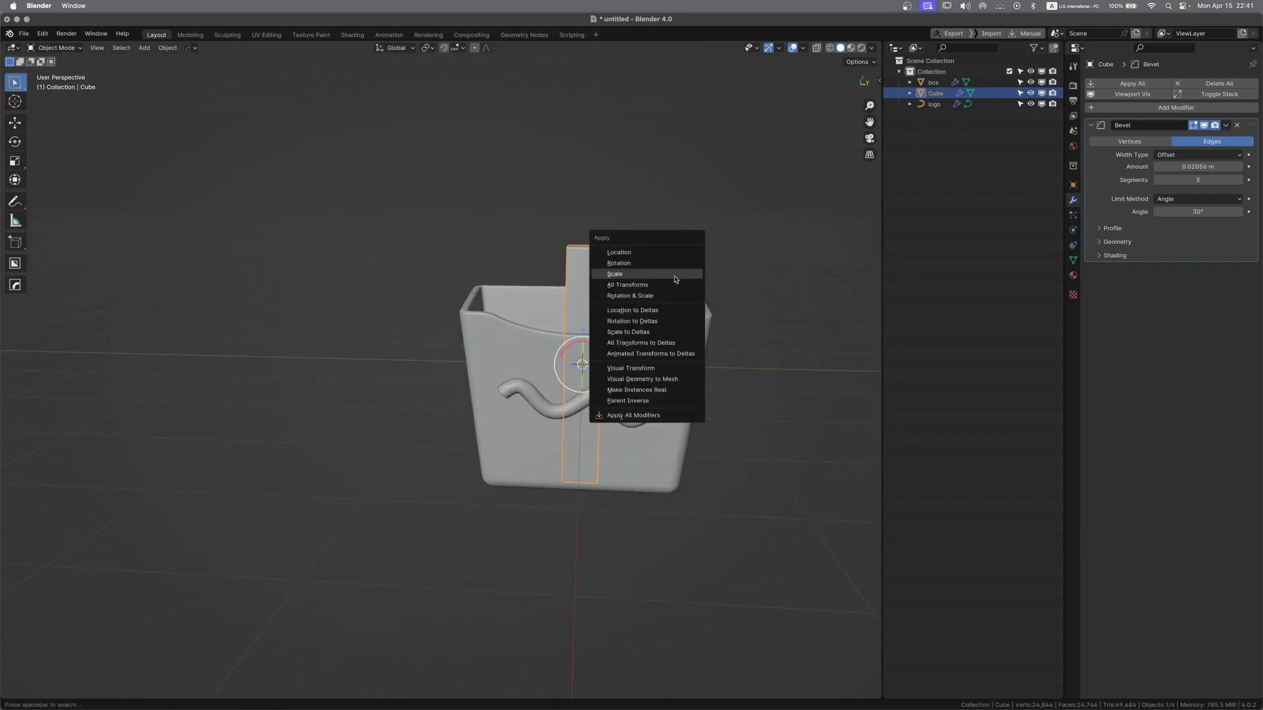
pyautogui.click(665, 275)
pyautogui.press('n')
pyautogui.press('n')
pyautogui.press('n')
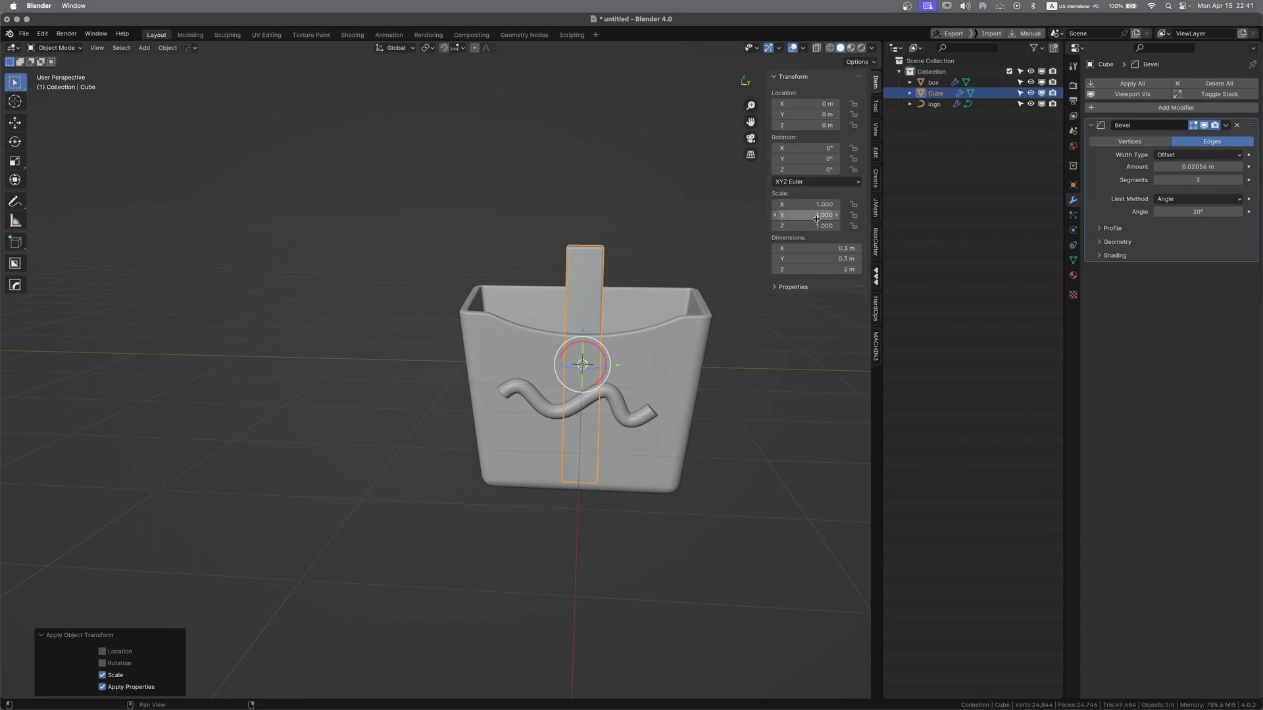
pyautogui.press('n')
# In top orthographic view, duplicate the block four times into two rows of two near the box's +Y end
pyautogui.moveTo(696, 256); pyautogui.dragTo(648, 308, button='middle')
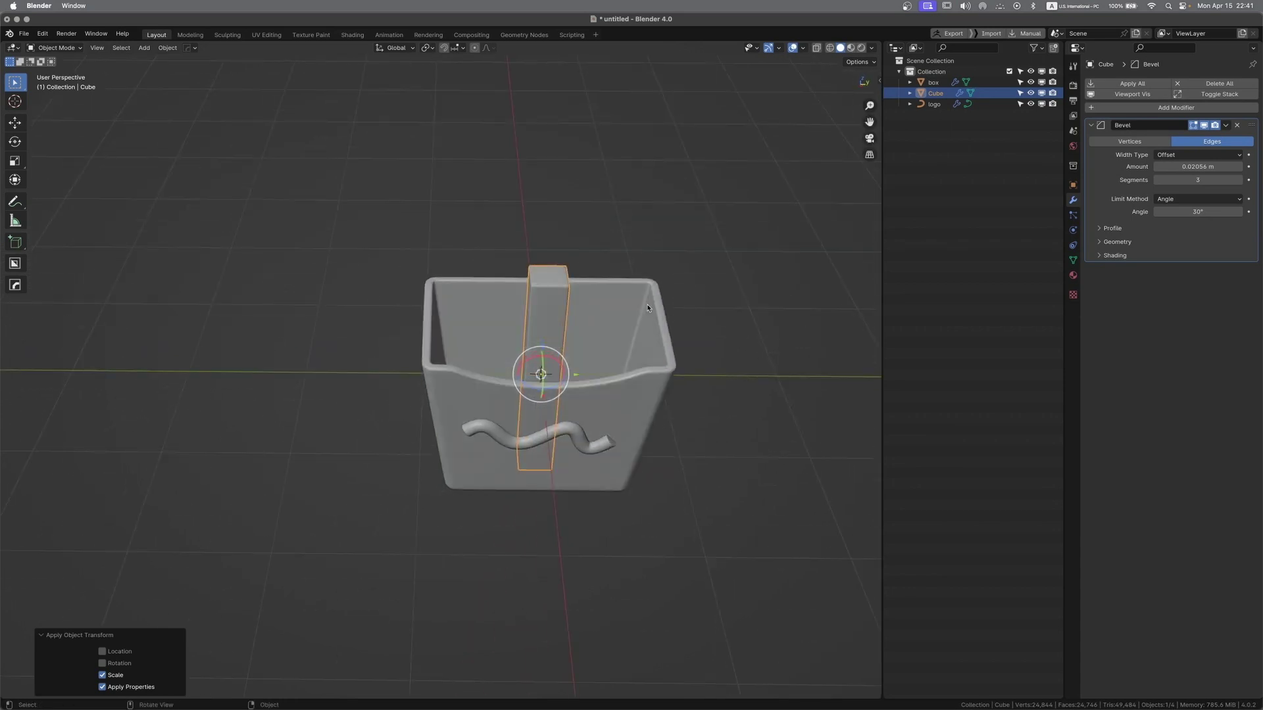
pyautogui.press('KP_7')
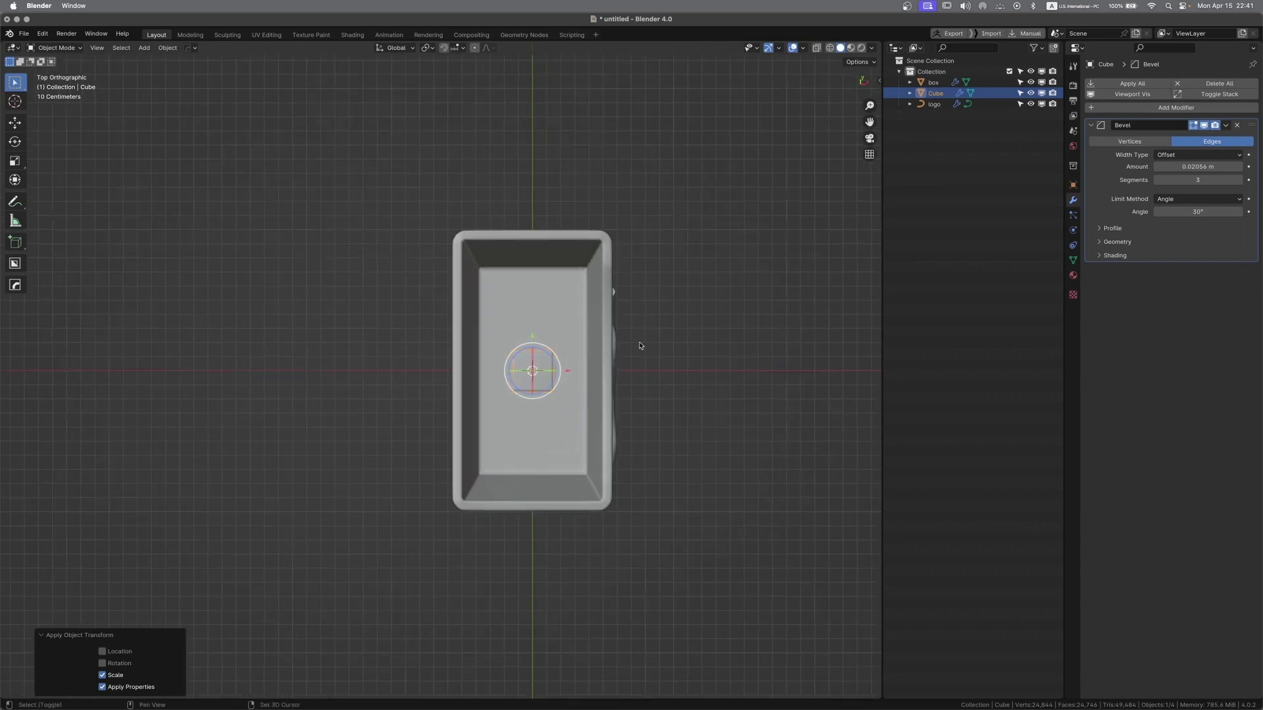
pyautogui.keyDown('shift'); pyautogui.moveTo(637, 352); pyautogui.dragTo(609, 386, button='middle'); pyautogui.keyUp('shift')
pyautogui.hotkey('shift', 'd')
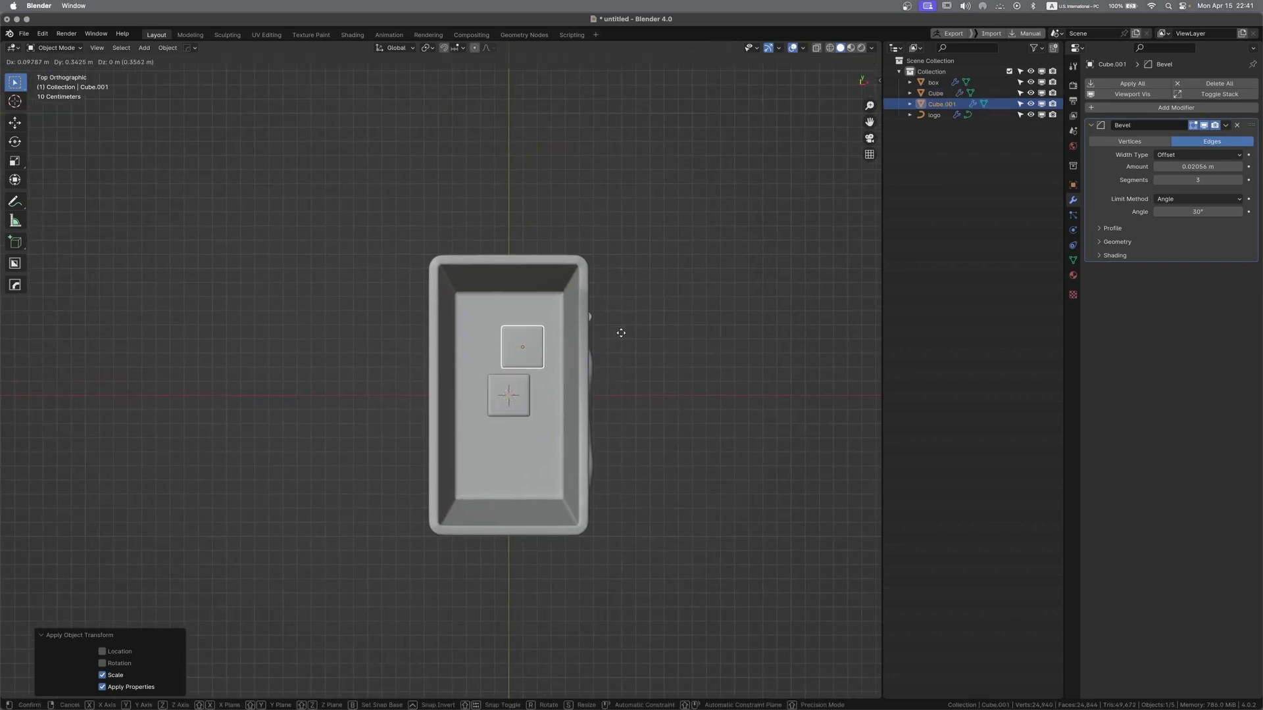
pyautogui.click(631, 335)
pyautogui.hotkey('shift', 'd')
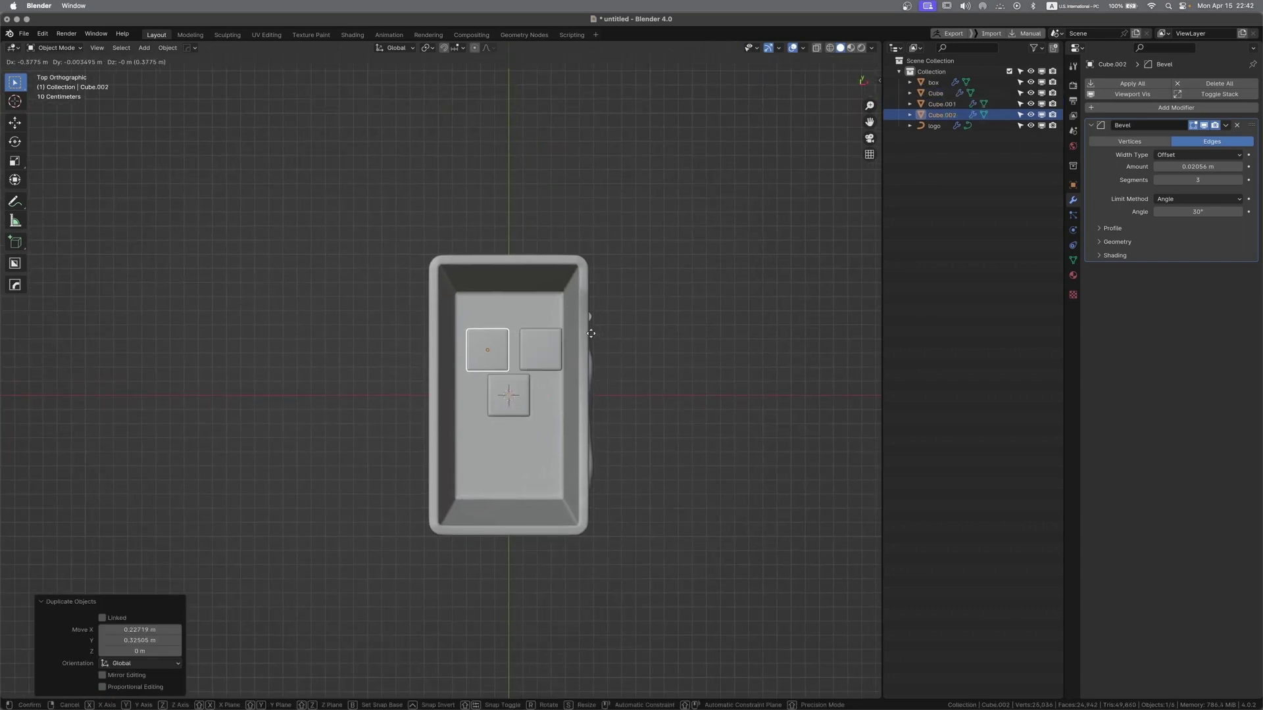
pyautogui.click(592, 333)
pyautogui.hotkey('shift', 'd')
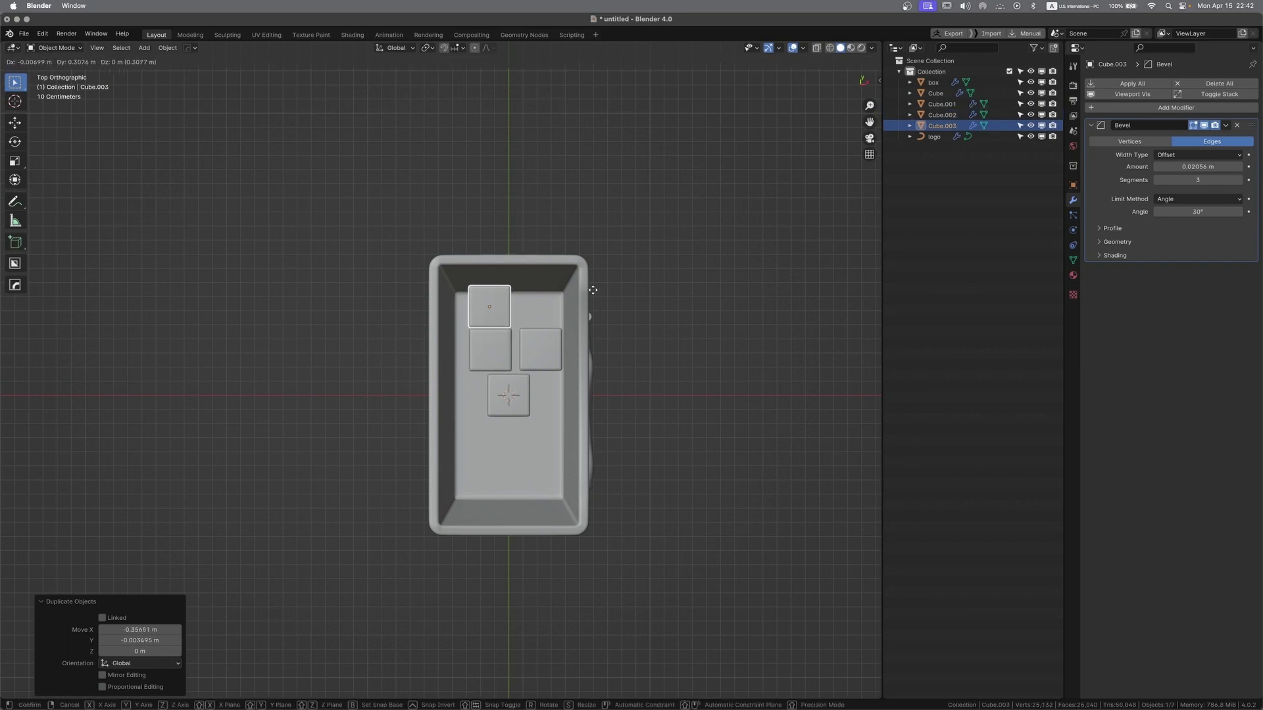
pyautogui.click(593, 289)
pyautogui.hotkey('shift', 'd')
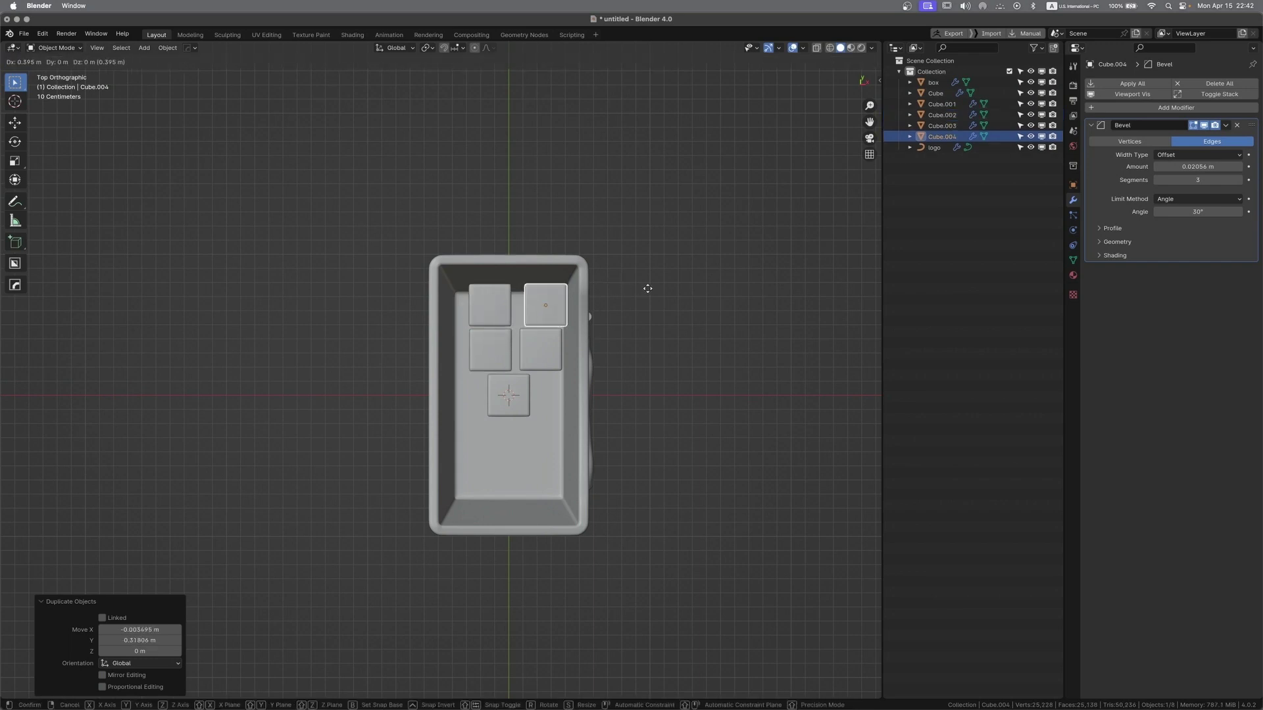
pyautogui.click(646, 289)
# Make four more copies of the block, arranged in two rows of two near the box's -Y end
pyautogui.hotkey('shift', 'd')
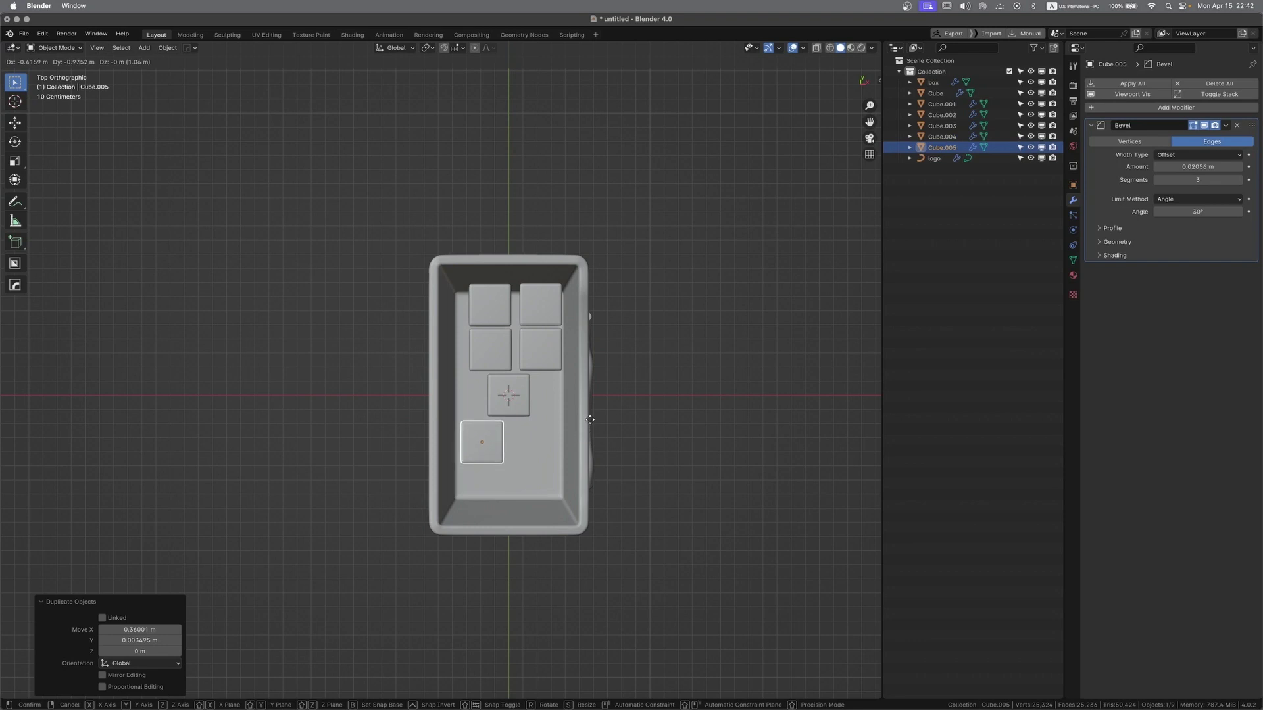
pyautogui.click(590, 419)
pyautogui.hotkey('shift', 'd')
pyautogui.click(643, 423)
pyautogui.hotkey('shift', 'd')
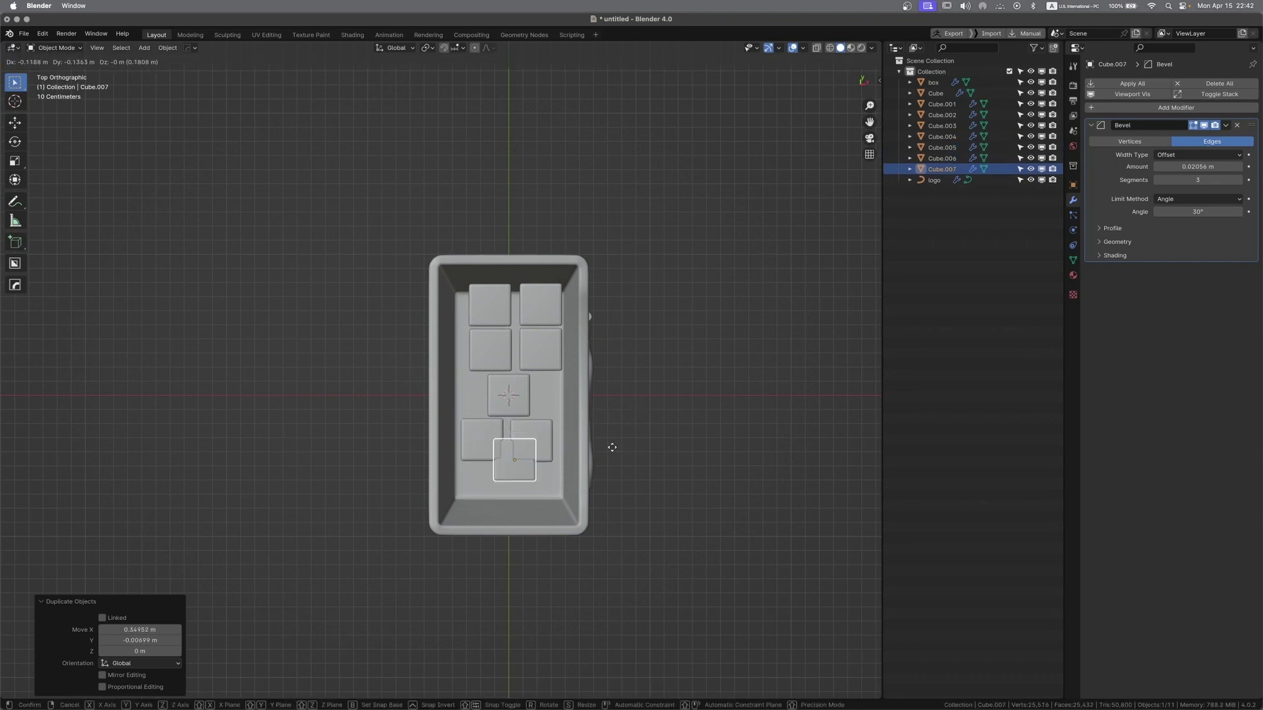
pyautogui.click(586, 469)
pyautogui.hotkey('shift', 'd')
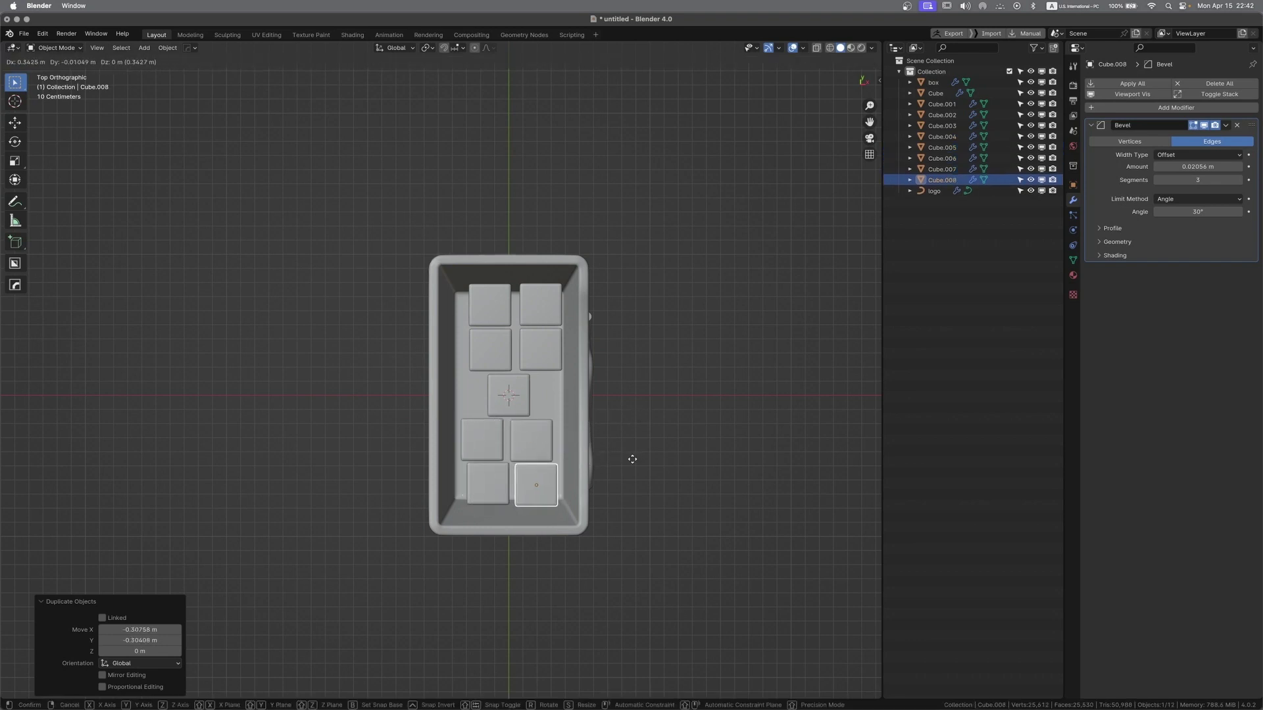
pyautogui.click(632, 459)
# Move the central block about -0.16 m along X and place a duplicate about 0.36 m beside it in X
pyautogui.scroll(-1, 665, 471)
pyautogui.click(546, 399)
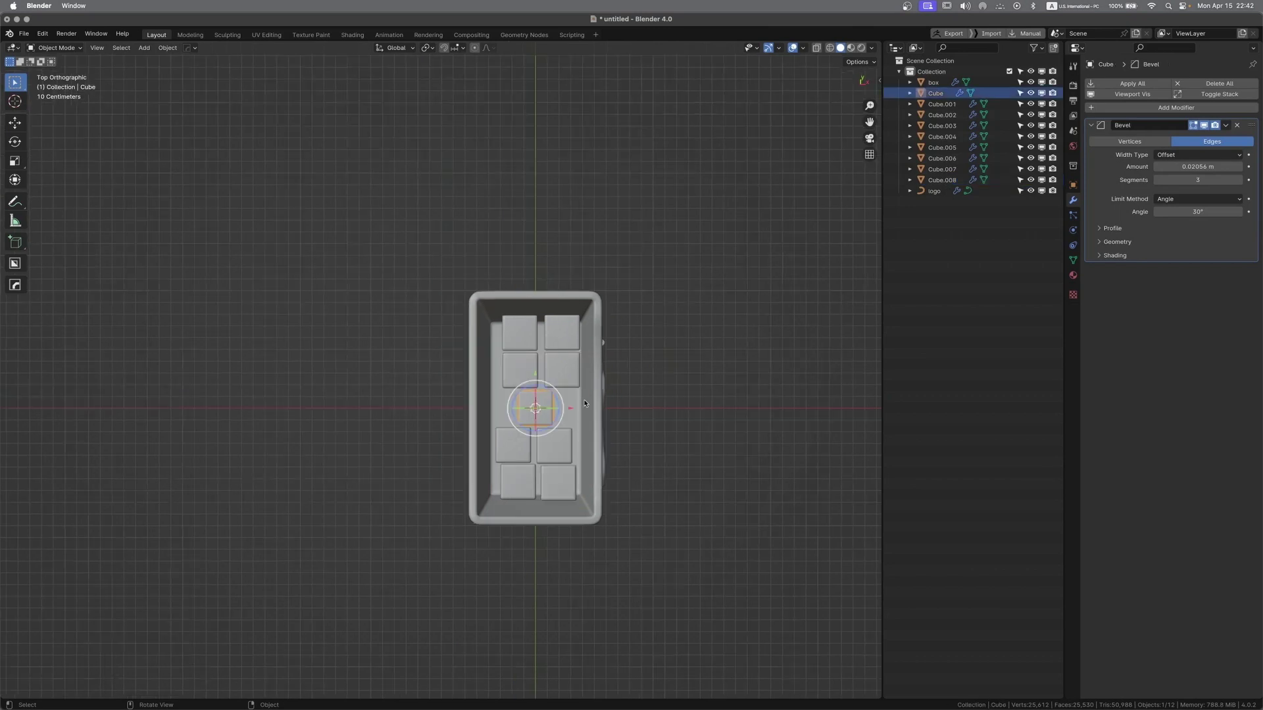
pyautogui.press('g')
pyautogui.press('x')
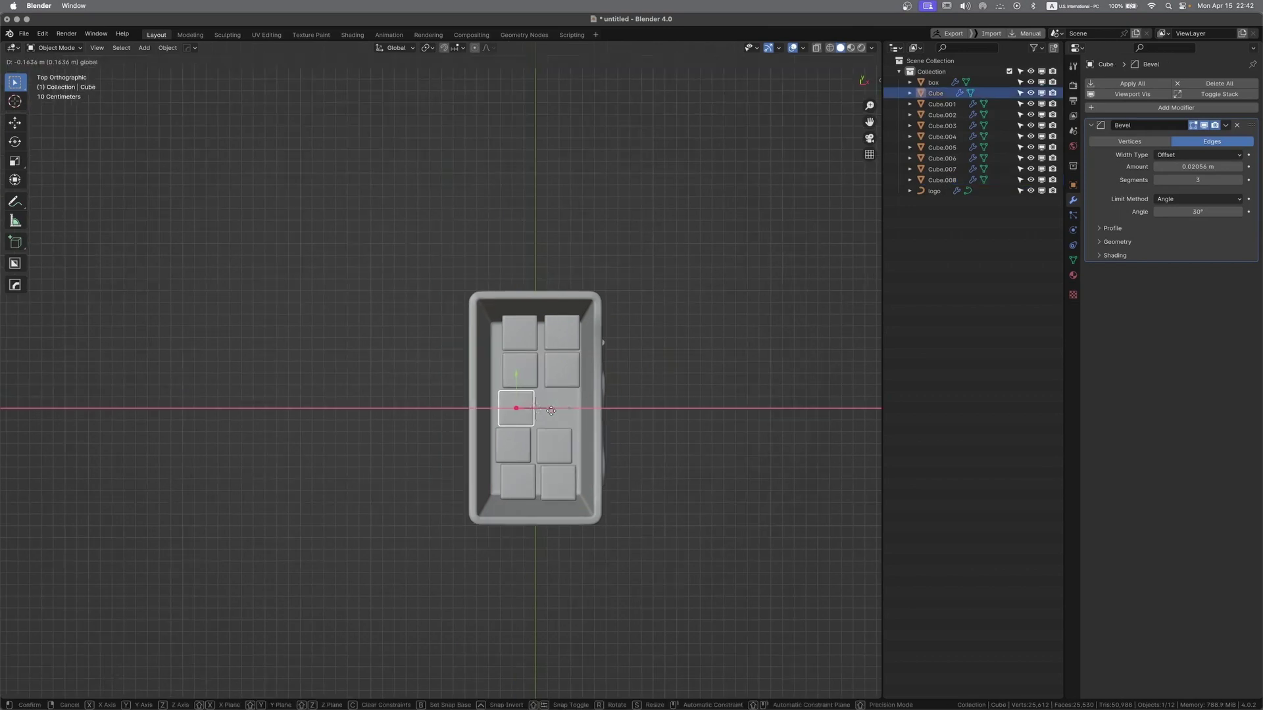
pyautogui.click(553, 409)
pyautogui.hotkey('shift', 'd')
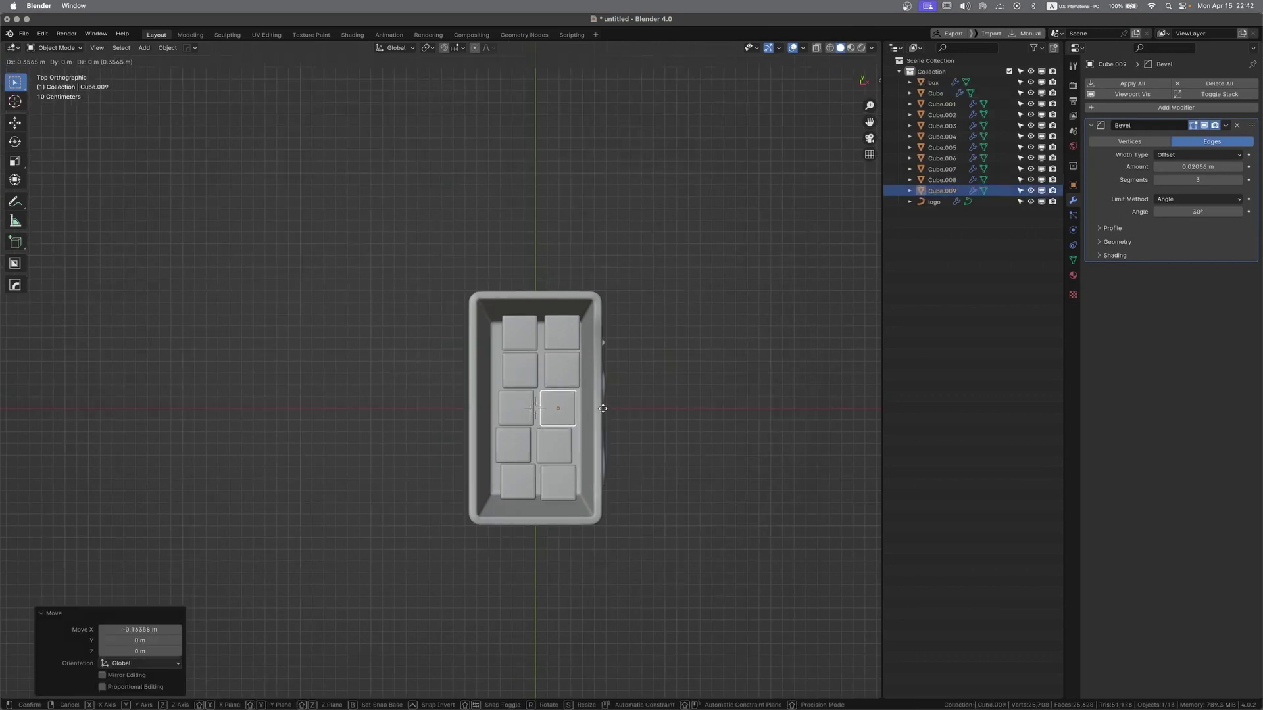
pyautogui.click(603, 408)
# Select all ten upright blocks and raise them about 0.75 m along Z
pyautogui.moveTo(671, 437); pyautogui.dragTo(569, 402, button='middle')
pyautogui.moveTo(440, 235); pyautogui.dragTo(677, 315)
pyautogui.hotkey('alt', 'a')
pyautogui.moveTo(651, 342); pyautogui.dragTo(682, 341, button='middle')
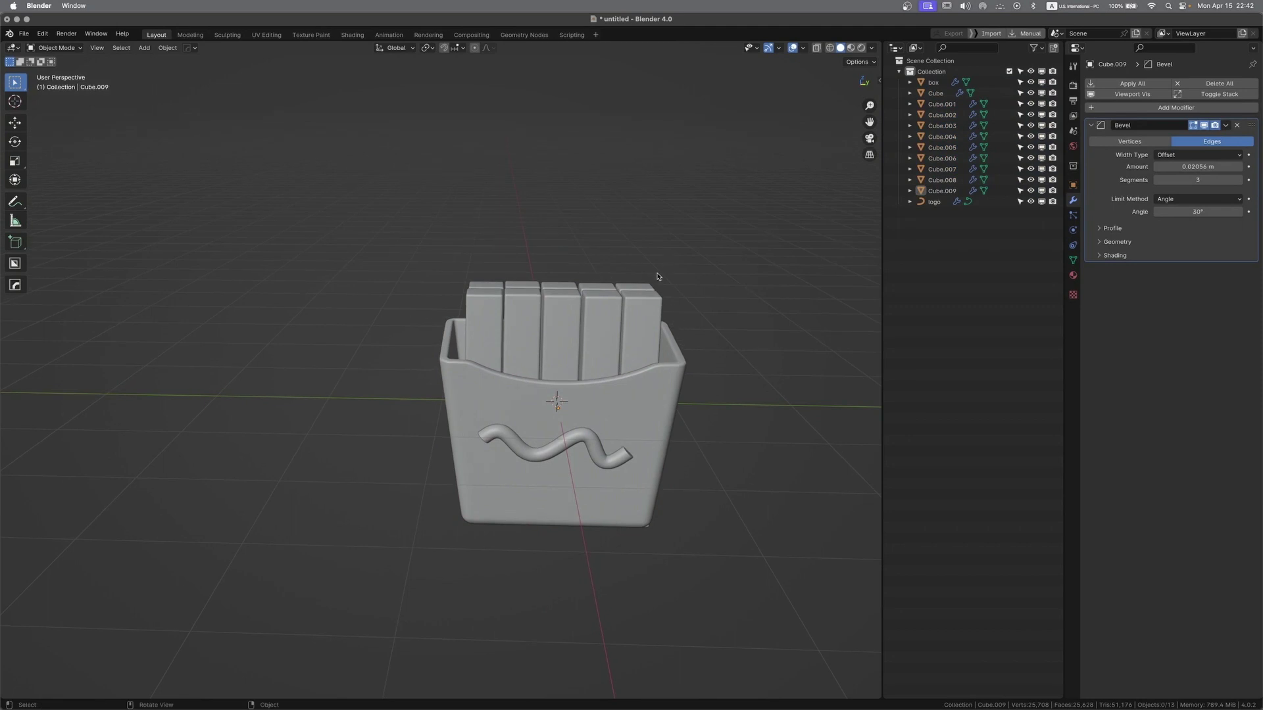
pyautogui.moveTo(656, 277); pyautogui.dragTo(677, 277, button='middle')
pyautogui.moveTo(439, 255); pyautogui.dragTo(693, 304)
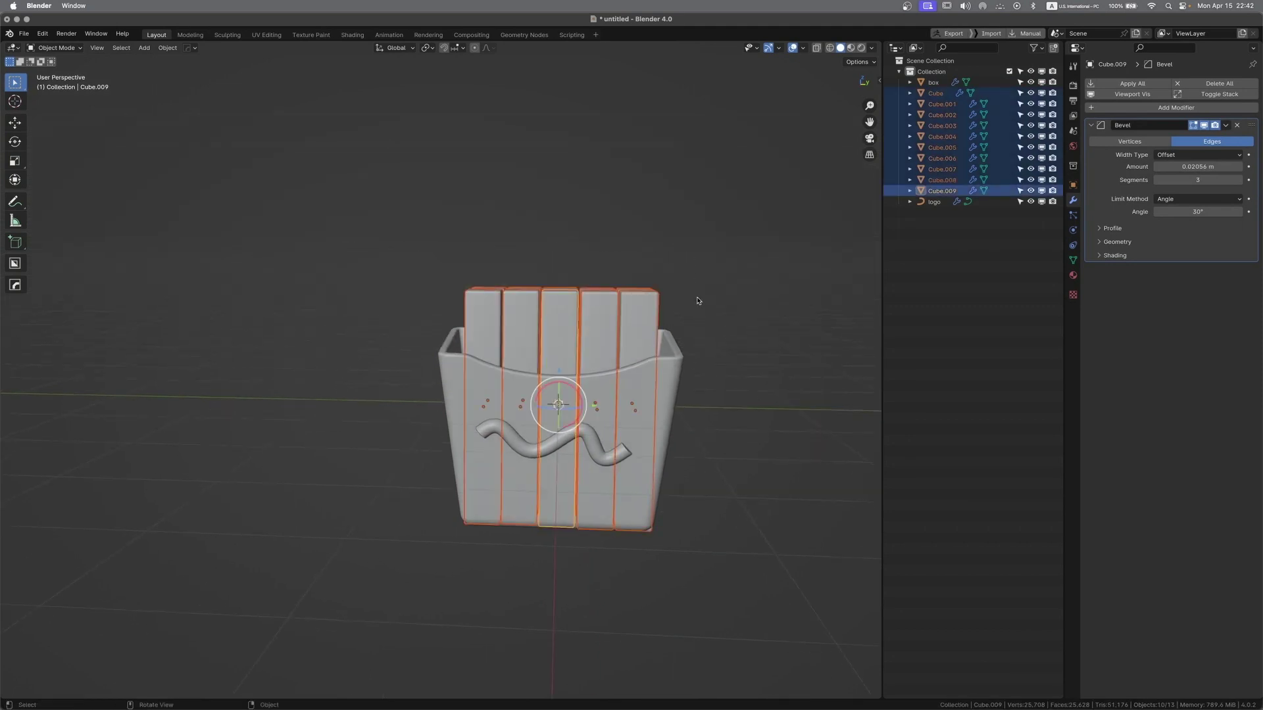
pyautogui.press('g')
pyautogui.press('z')
pyautogui.click(694, 214)
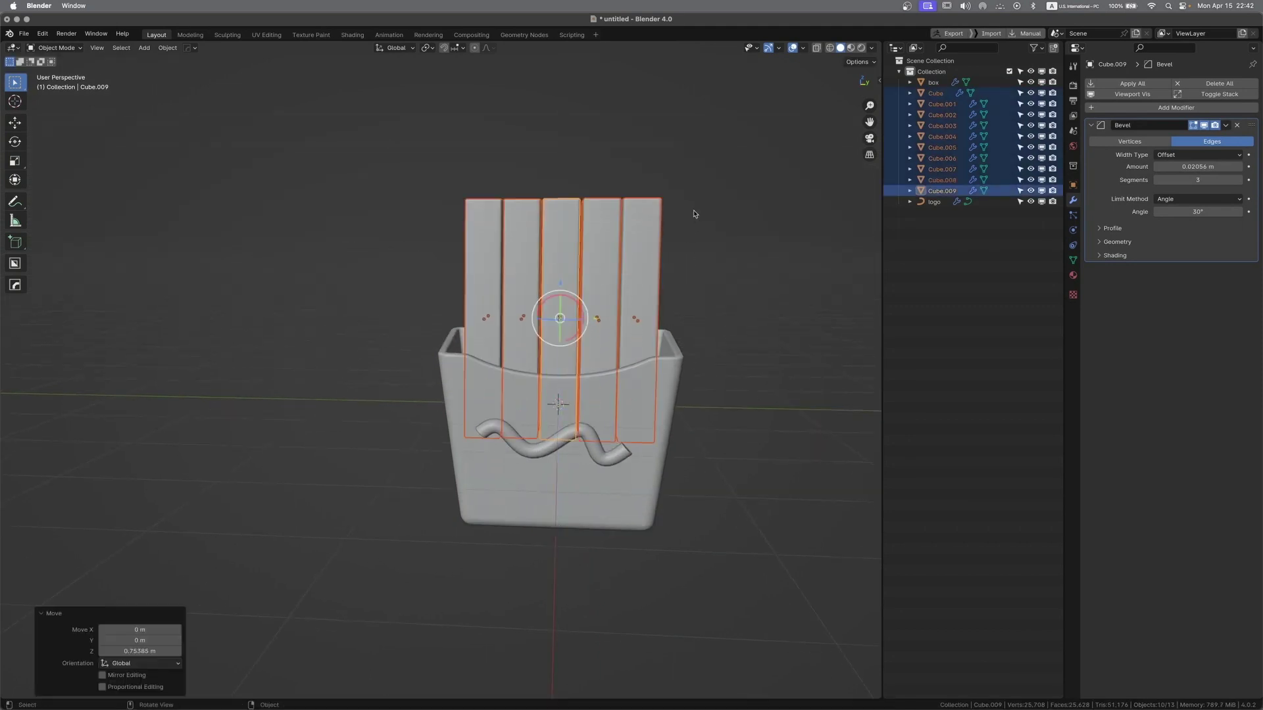
# Add an active rigid body to the -X block at the +Y end of the two rows
pyautogui.moveTo(694, 214); pyautogui.dragTo(711, 420, button='middle')
pyautogui.hotkey('alt', 'a')
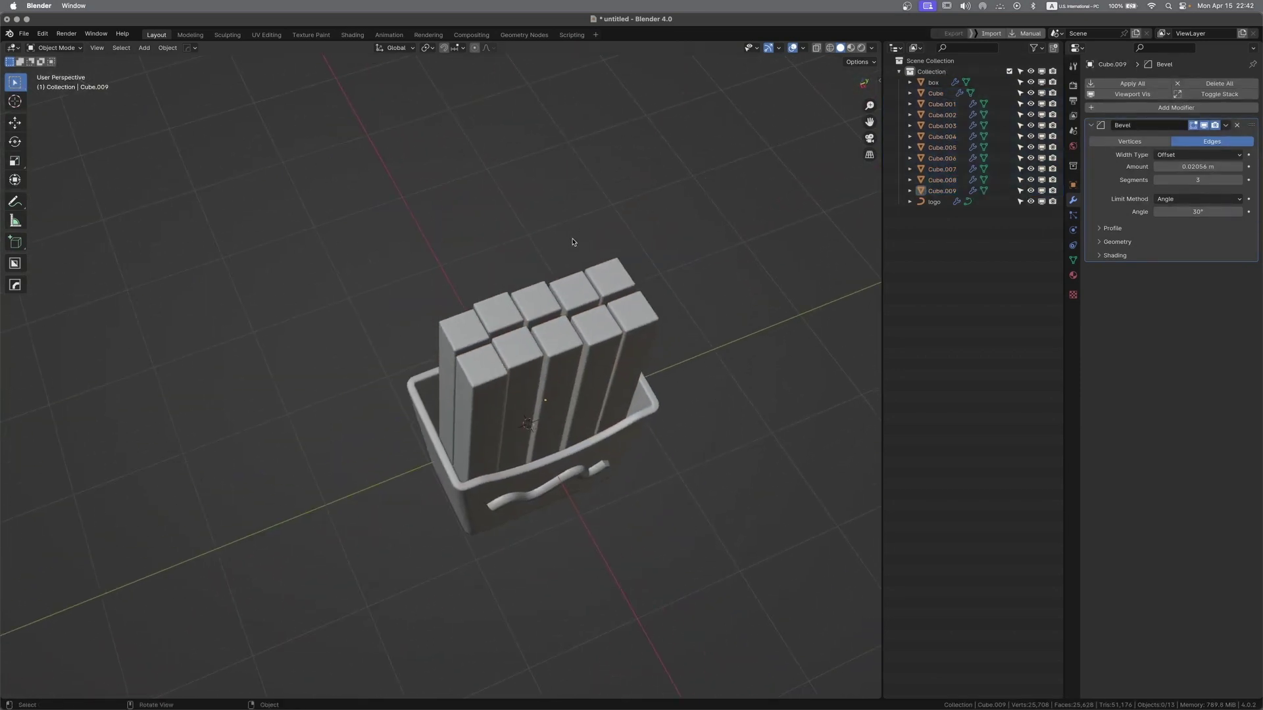
pyautogui.click(624, 276)
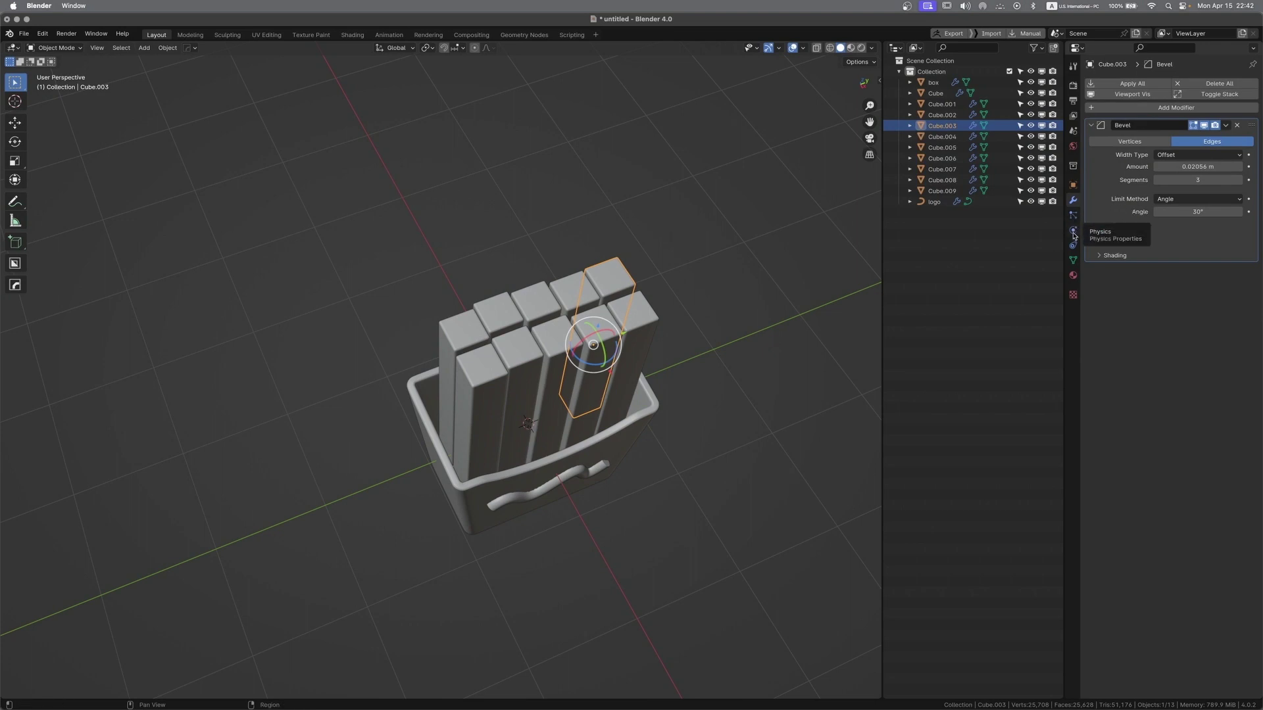
pyautogui.click(1073, 231)
pyautogui.click(1220, 107)
# Copy the active block's rigid body settings to all ten blocks and check them on individual blocks
pyautogui.moveTo(701, 329); pyautogui.dragTo(427, 275, button='middle')
pyautogui.moveTo(431, 232); pyautogui.dragTo(414, 220, button='middle')
pyautogui.moveTo(408, 219); pyautogui.dragTo(663, 280)
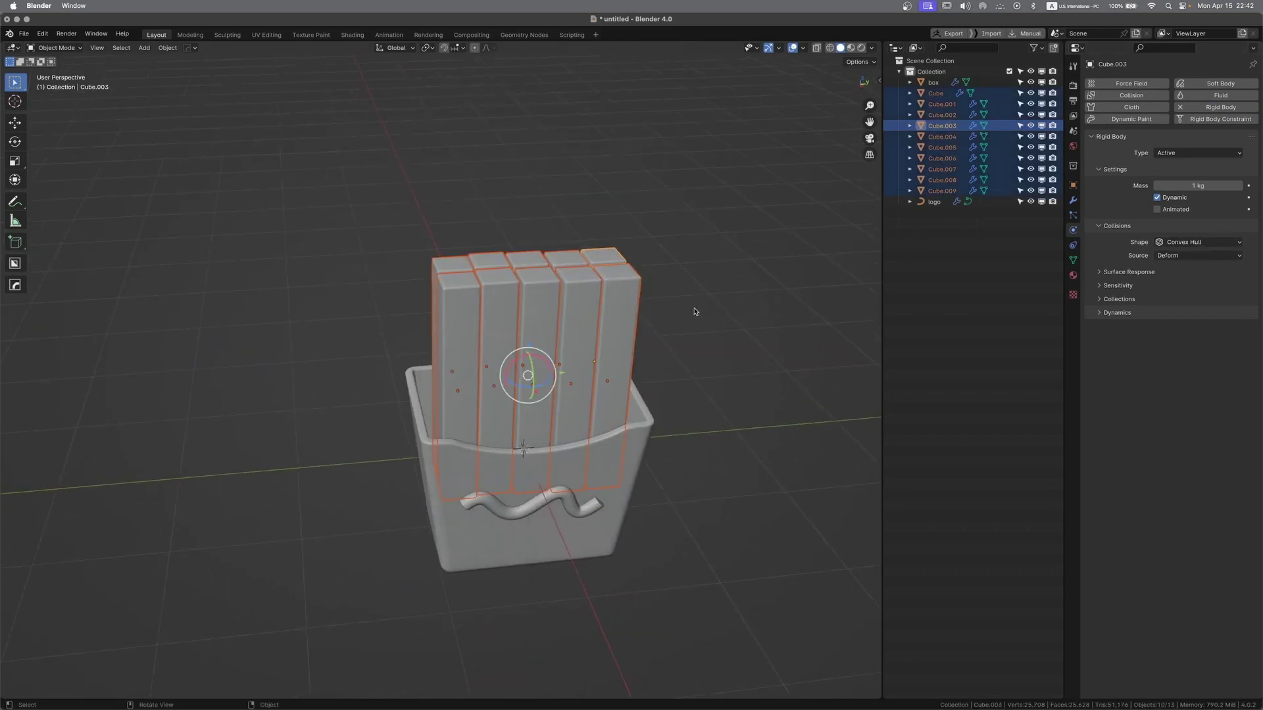
pyautogui.click(161, 49)
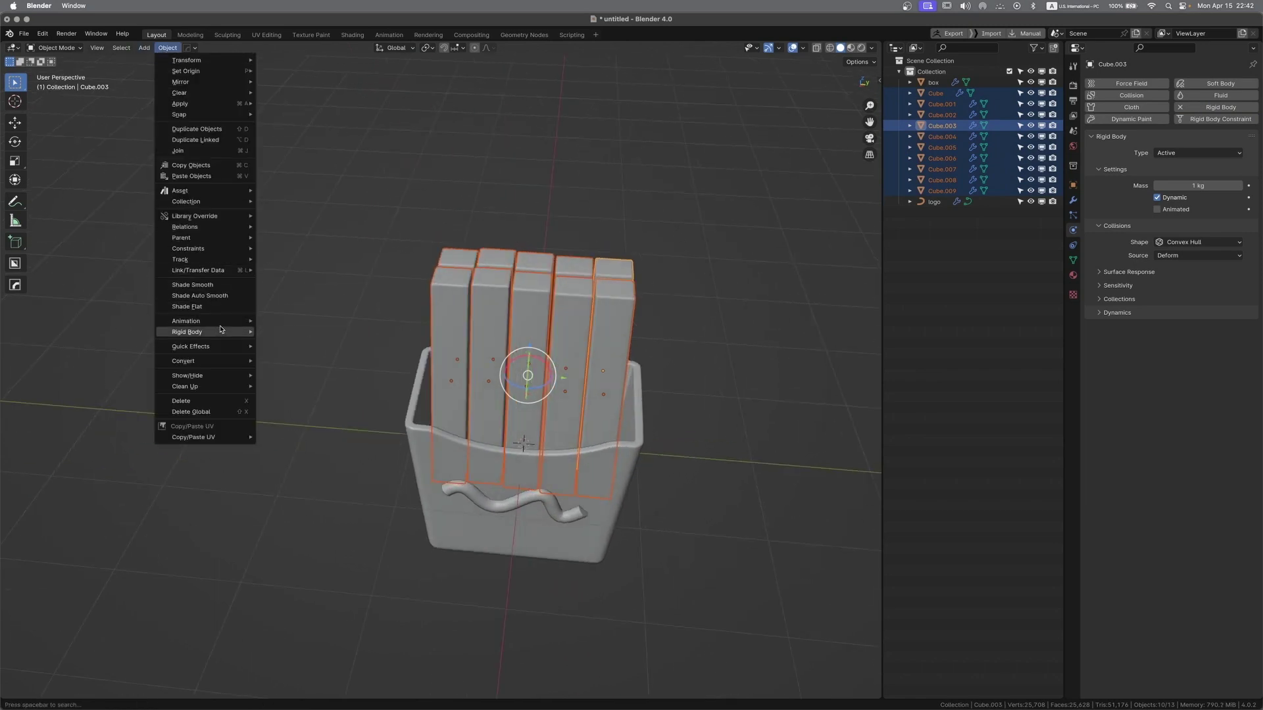
pyautogui.moveTo(224, 332)
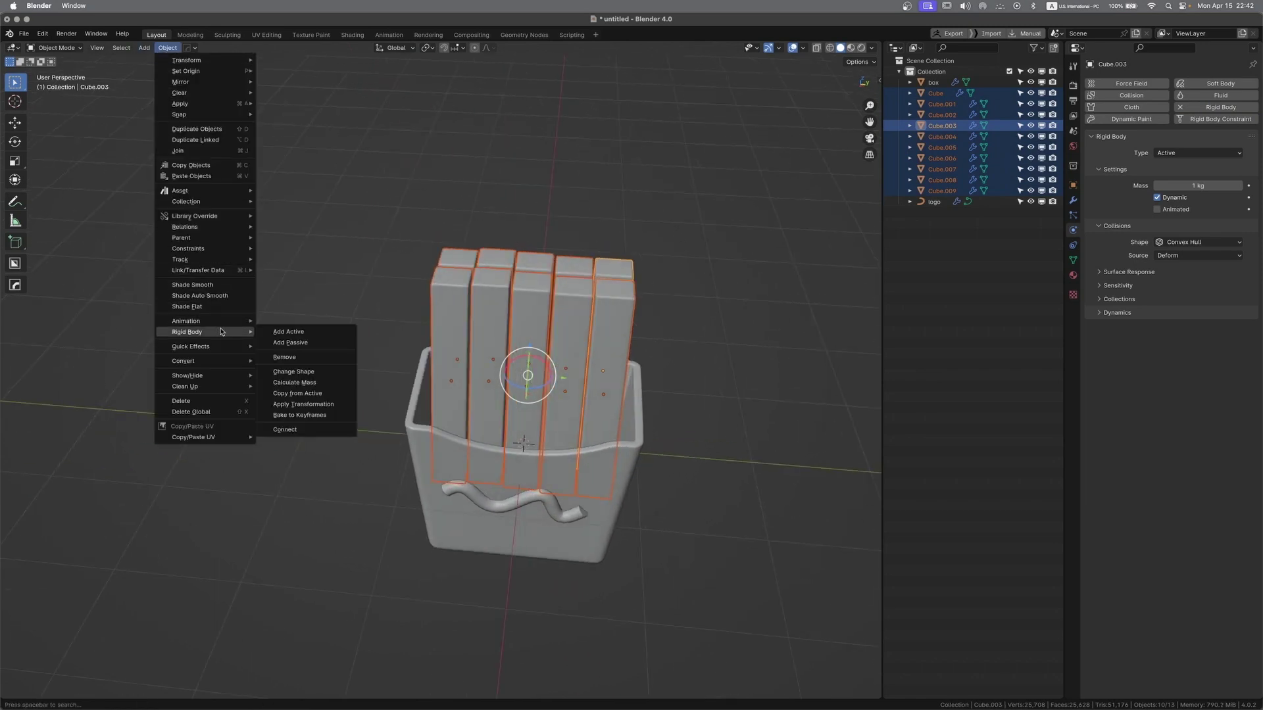
pyautogui.click(327, 394)
pyautogui.click(531, 258)
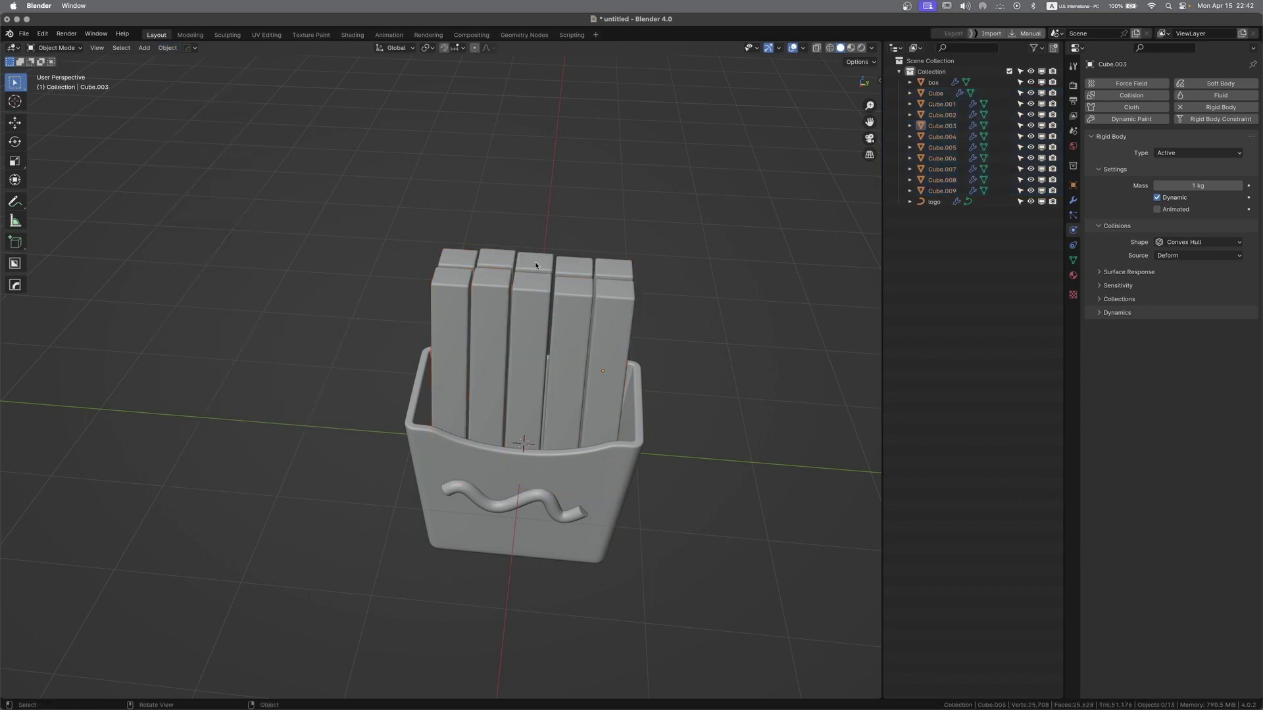
pyautogui.click(589, 322)
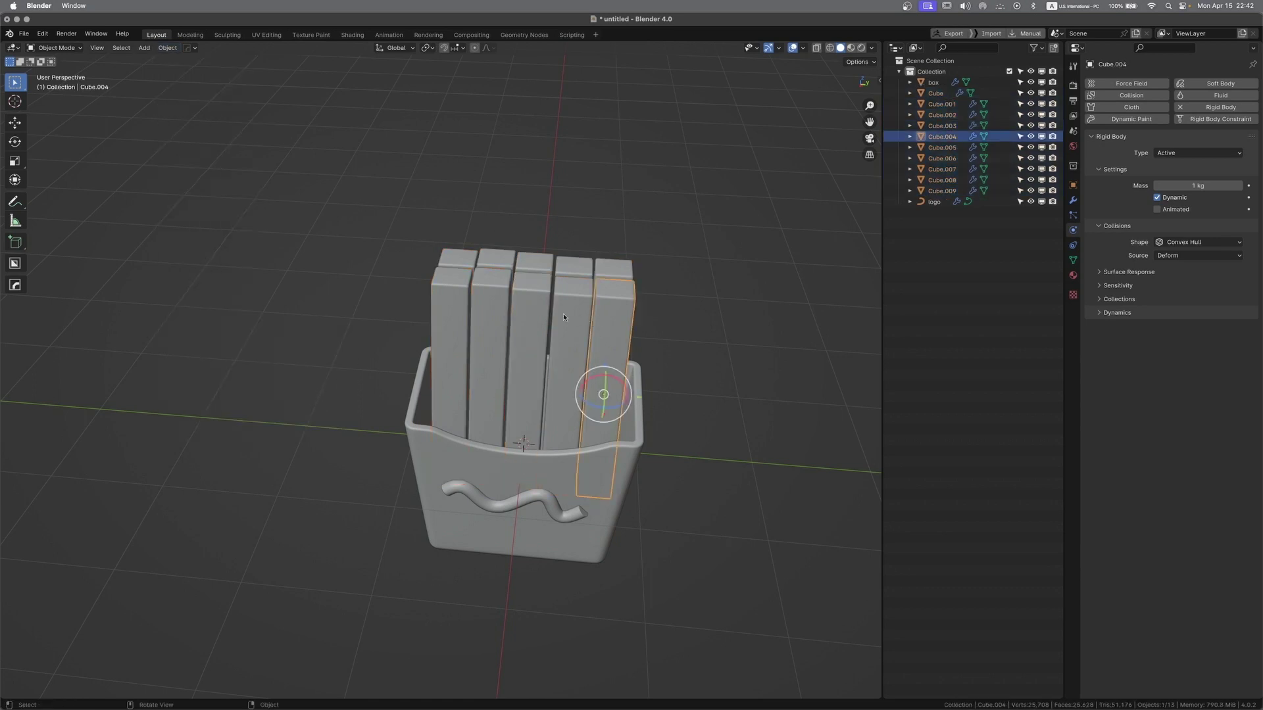
pyautogui.click(546, 310)
pyautogui.click(483, 302)
pyautogui.click(533, 278)
pyautogui.click(570, 342)
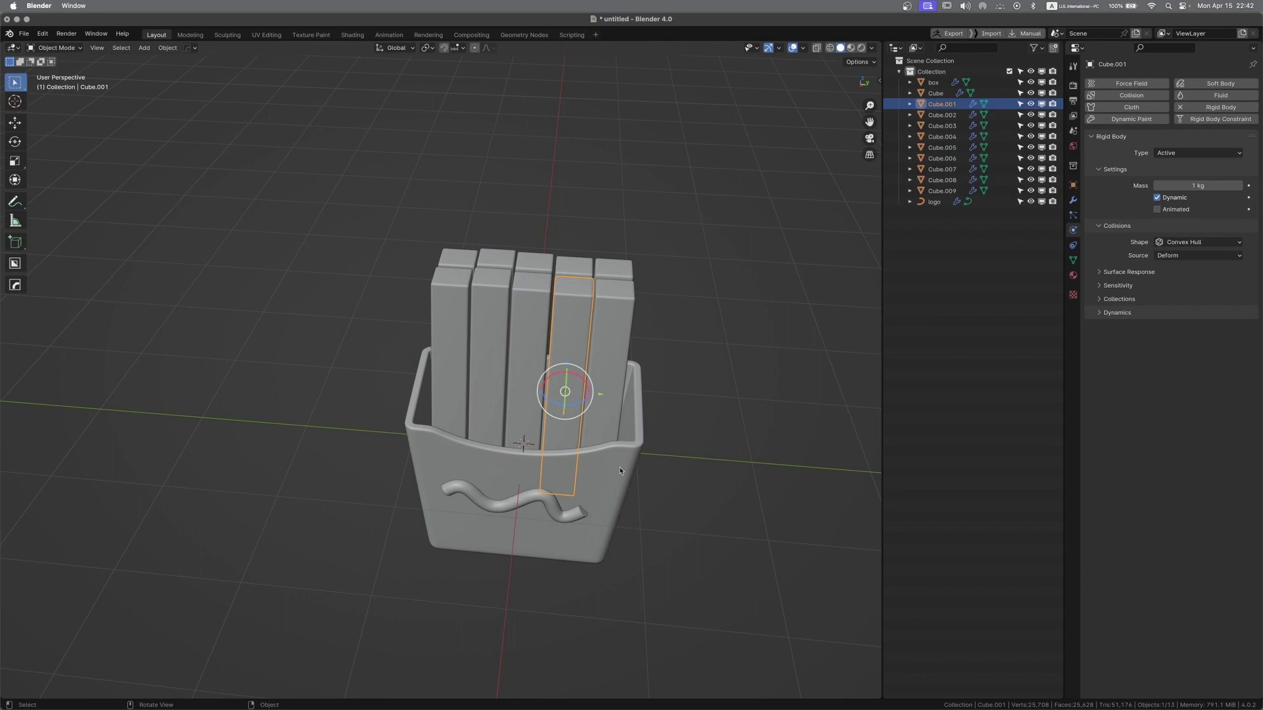
# Add a rigid body to the box with type Passive and collision shape Mesh
pyautogui.click(620, 471)
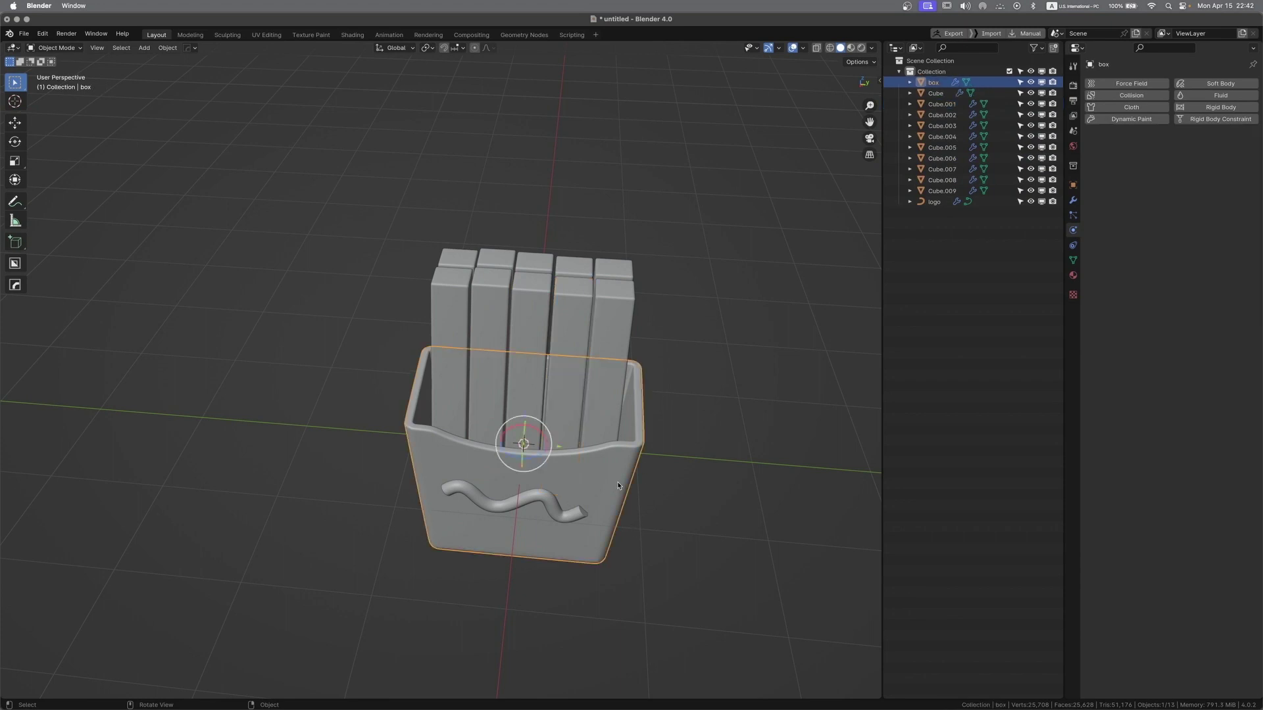
pyautogui.click(1218, 108)
pyautogui.click(1182, 154)
pyautogui.click(1176, 179)
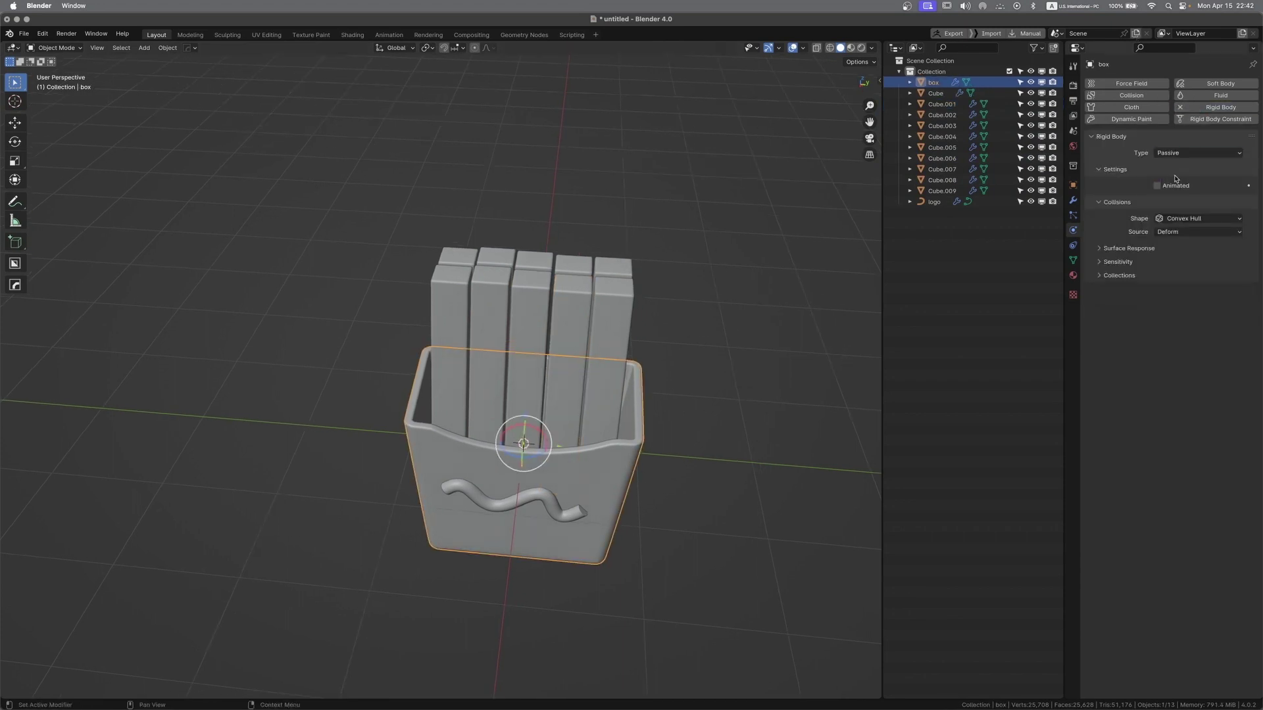
pyautogui.click(1174, 219)
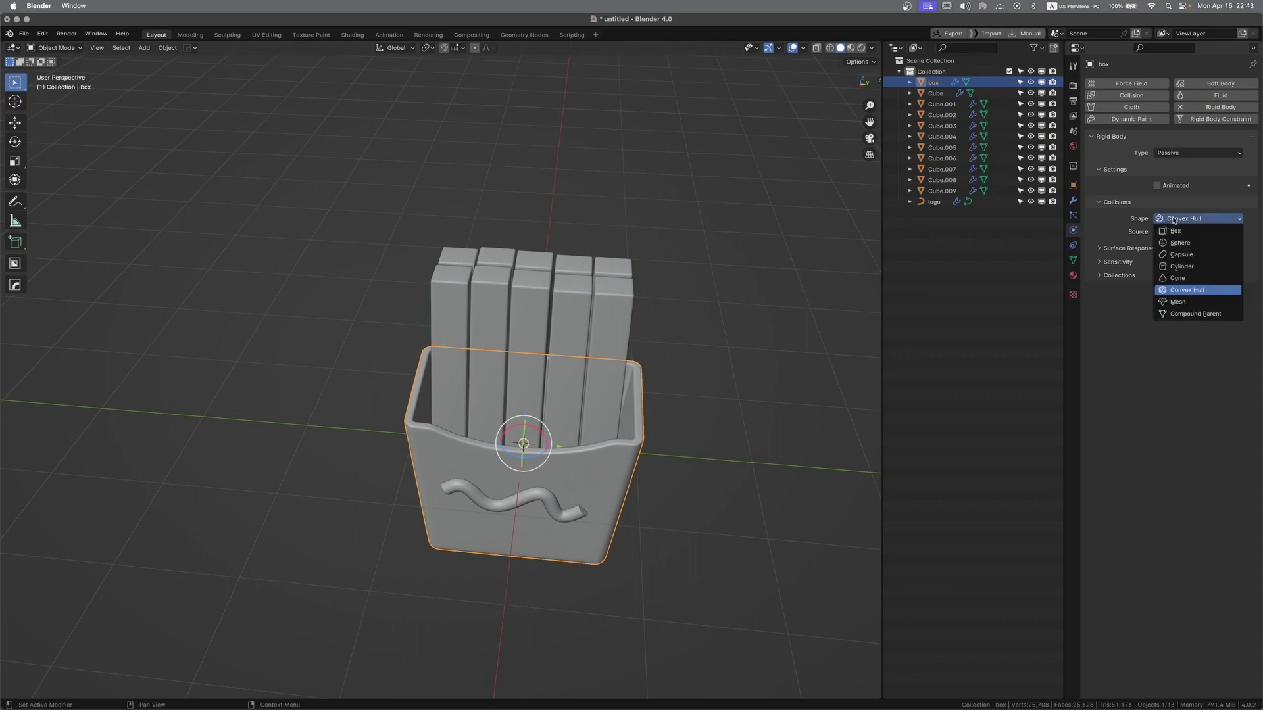
pyautogui.click(1177, 303)
# Split off a strip below the 3D viewport and turn it into a Timeline
pyautogui.moveTo(769, 413); pyautogui.dragTo(615, 309, button='middle')
pyautogui.scroll(1, 780, 385)
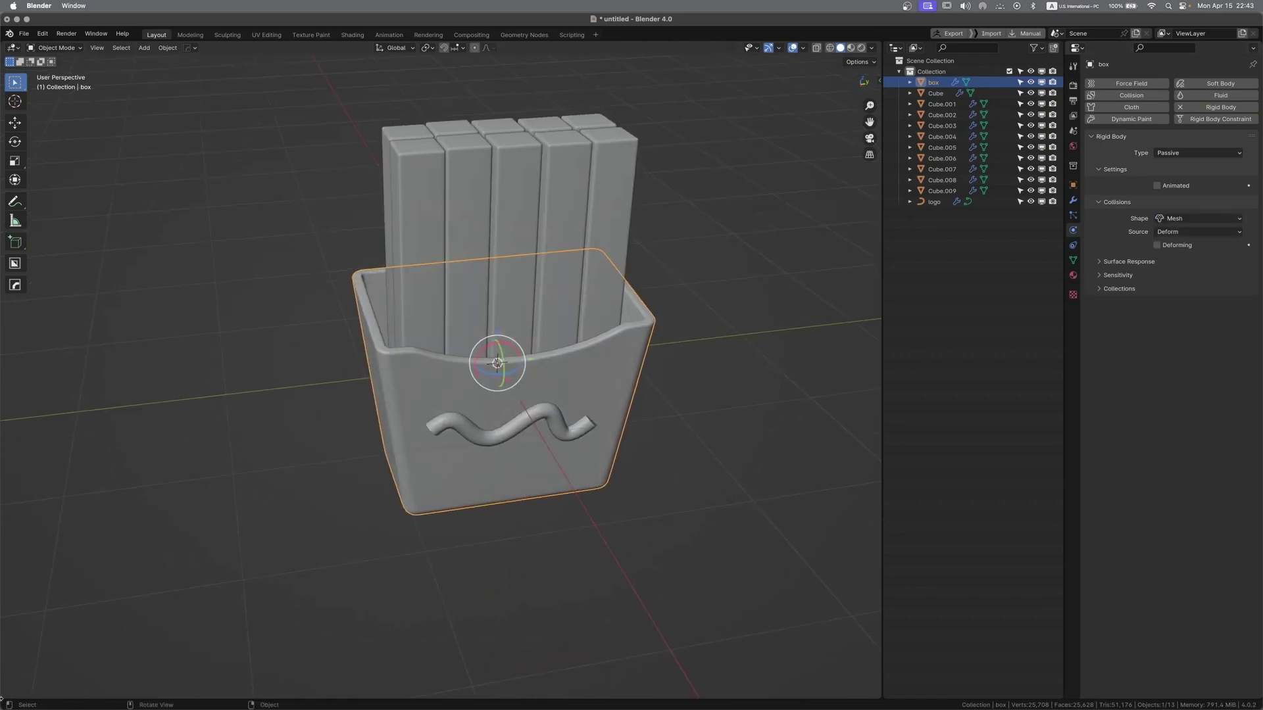
pyautogui.moveTo(2, 698); pyautogui.dragTo(92, 616)
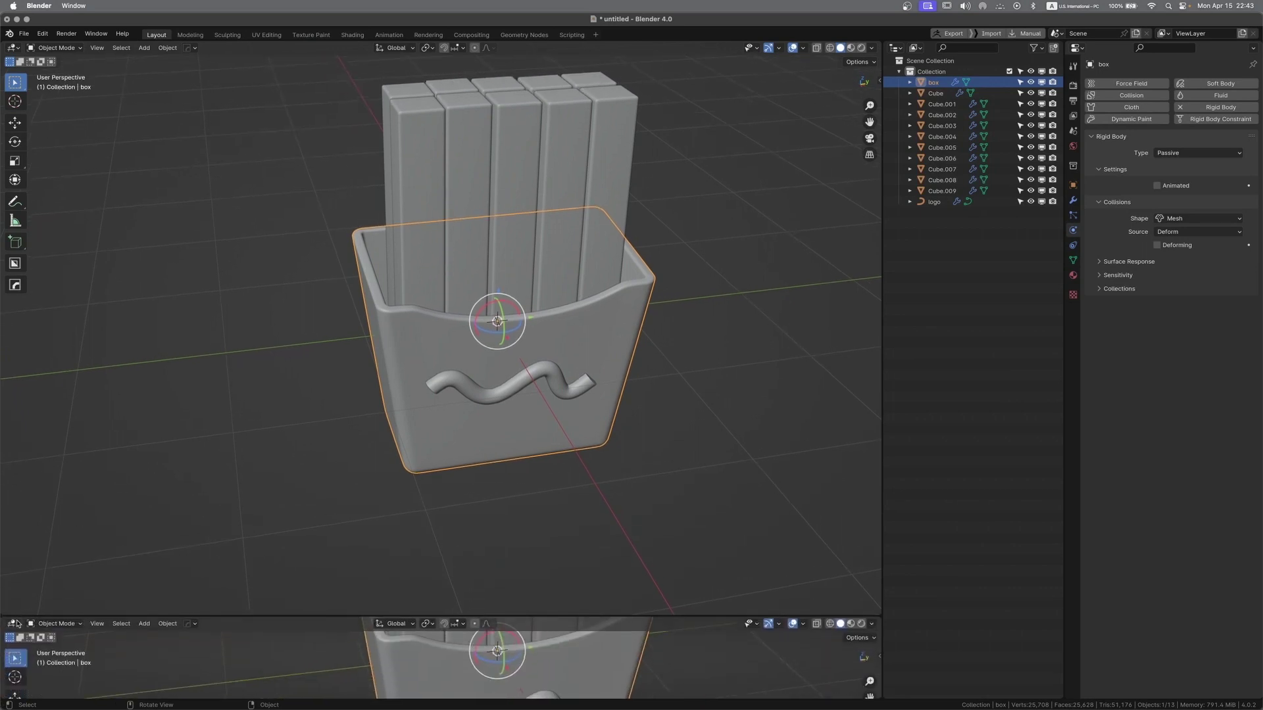
pyautogui.click(14, 624)
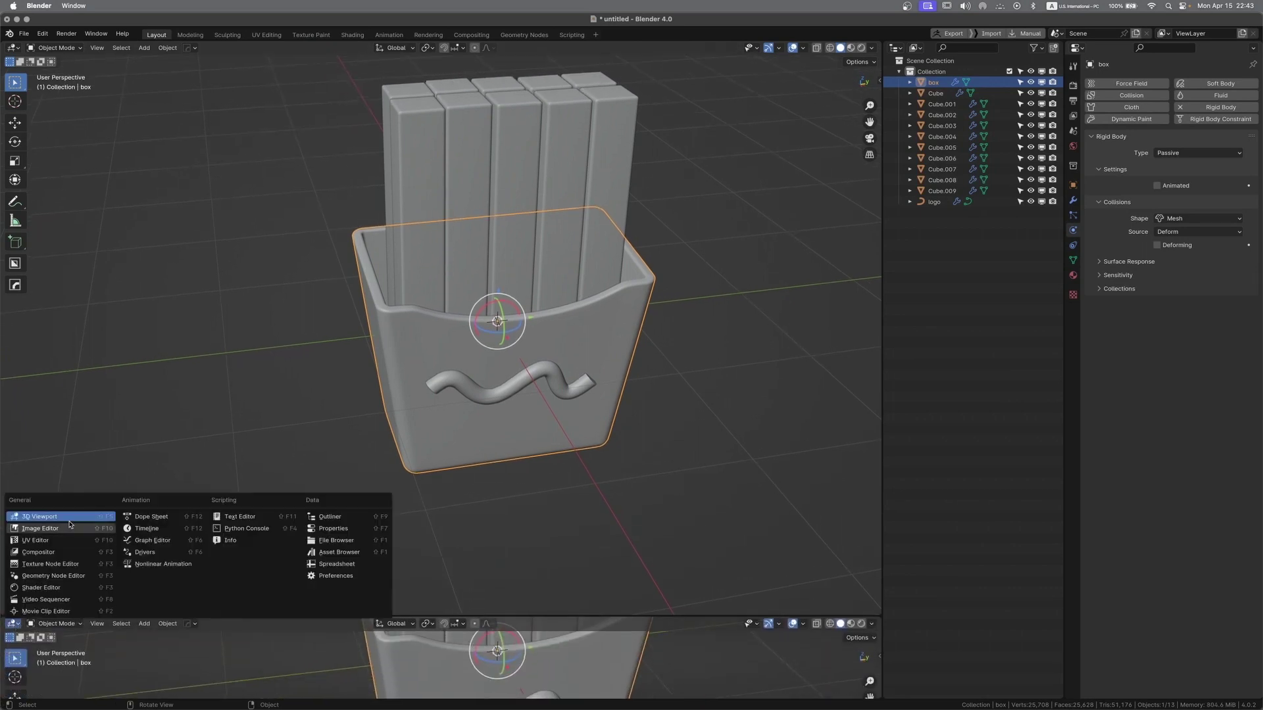
pyautogui.click(148, 528)
# Play the rigid body simulation, inspect the dropped blocks from above, and return to the first frame
pyautogui.click(452, 625)
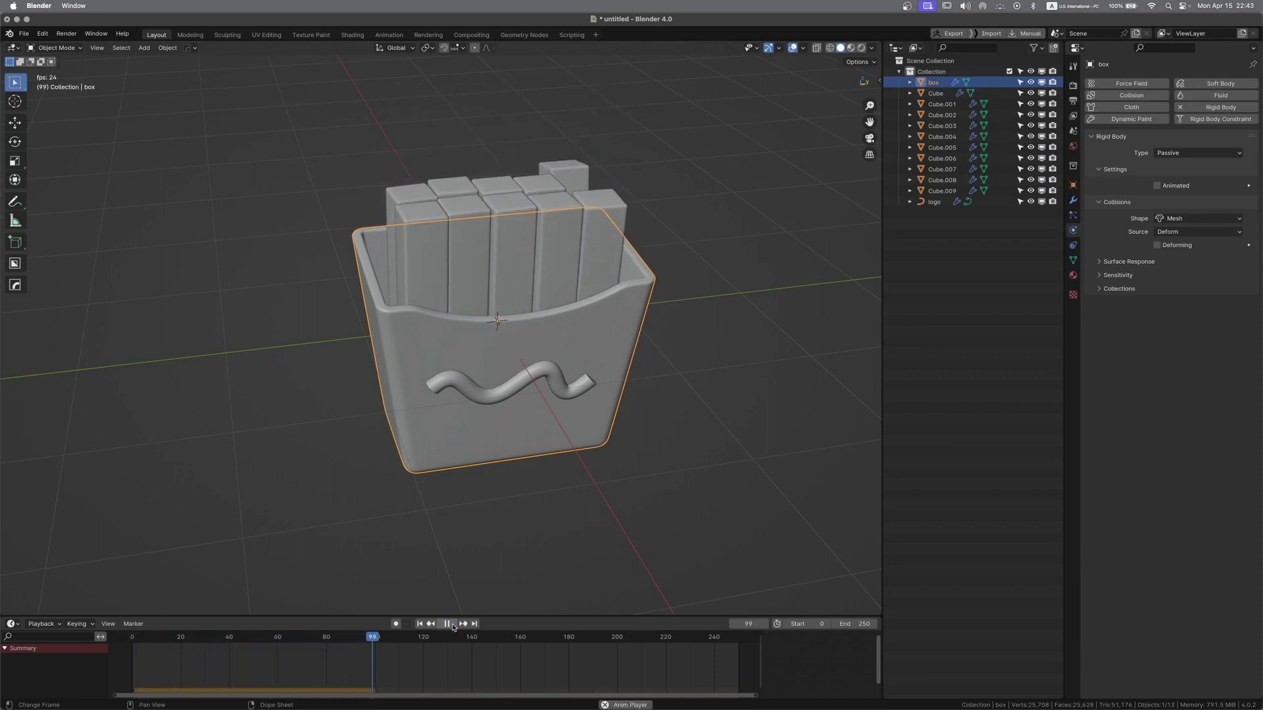
pyautogui.click(451, 626)
pyautogui.moveTo(579, 424); pyautogui.dragTo(708, 492, button='middle')
pyautogui.click(420, 625)
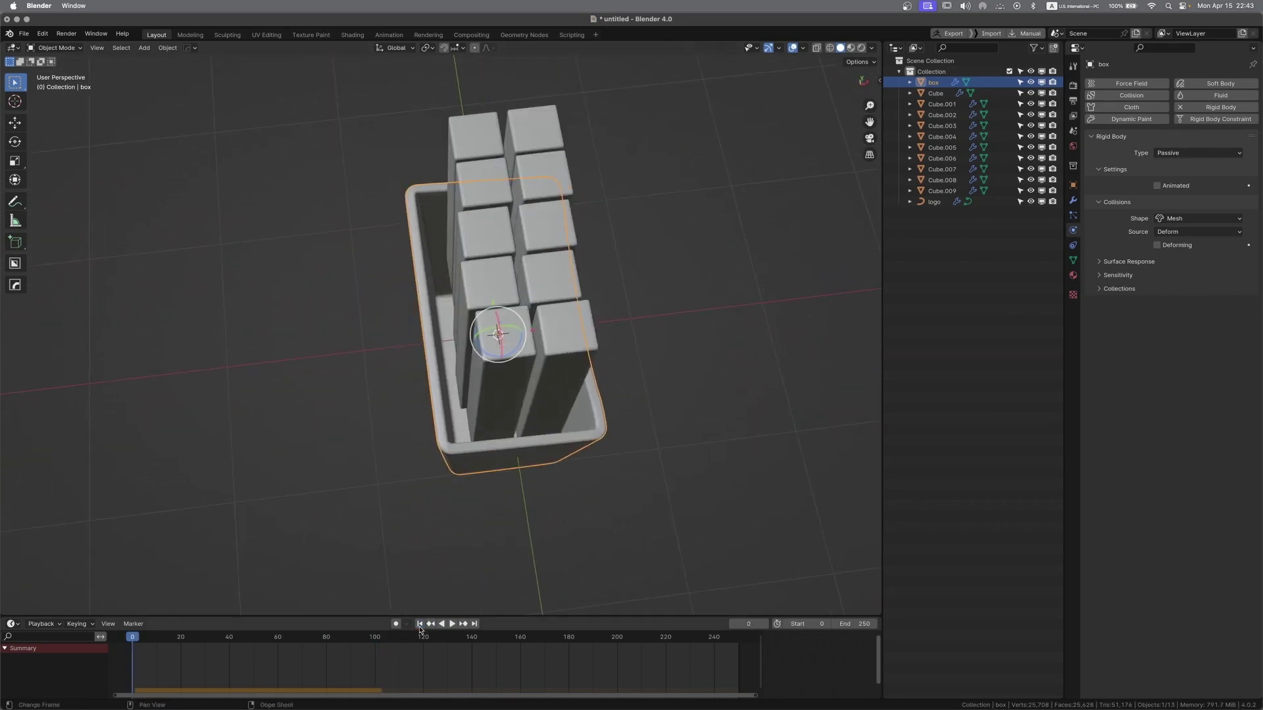
# In top orthographic view, move the -X block of the second row from the +Y end about 0.087 m in X and -0.012 m in Y
pyautogui.moveTo(513, 512); pyautogui.dragTo(528, 169, button='middle')
pyautogui.click(565, 293)
pyautogui.press('Tab')
pyautogui.click(583, 290)
pyautogui.click(557, 291)
pyautogui.scroll(3, 557, 290)
pyautogui.press('Tab')
pyautogui.moveTo(361, 255); pyautogui.dragTo(445, 378, button='middle')
pyautogui.press('KP_7')
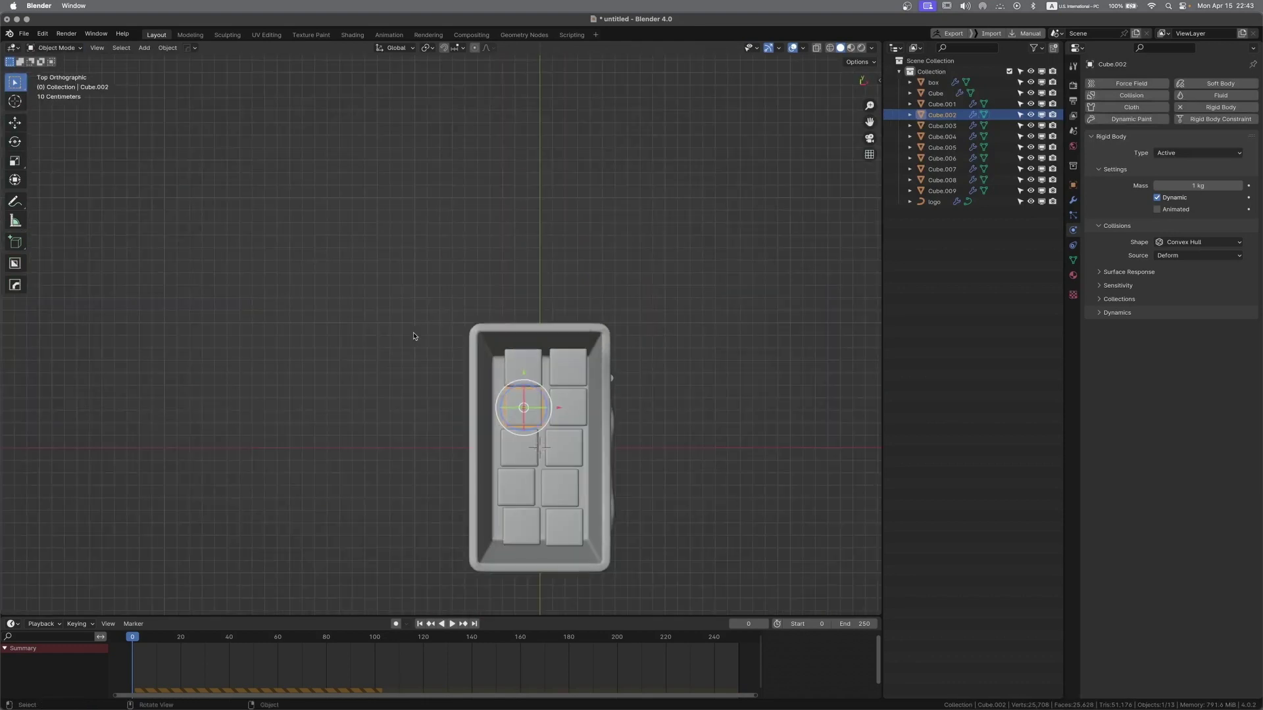
pyautogui.press('g')
pyautogui.click(582, 267)
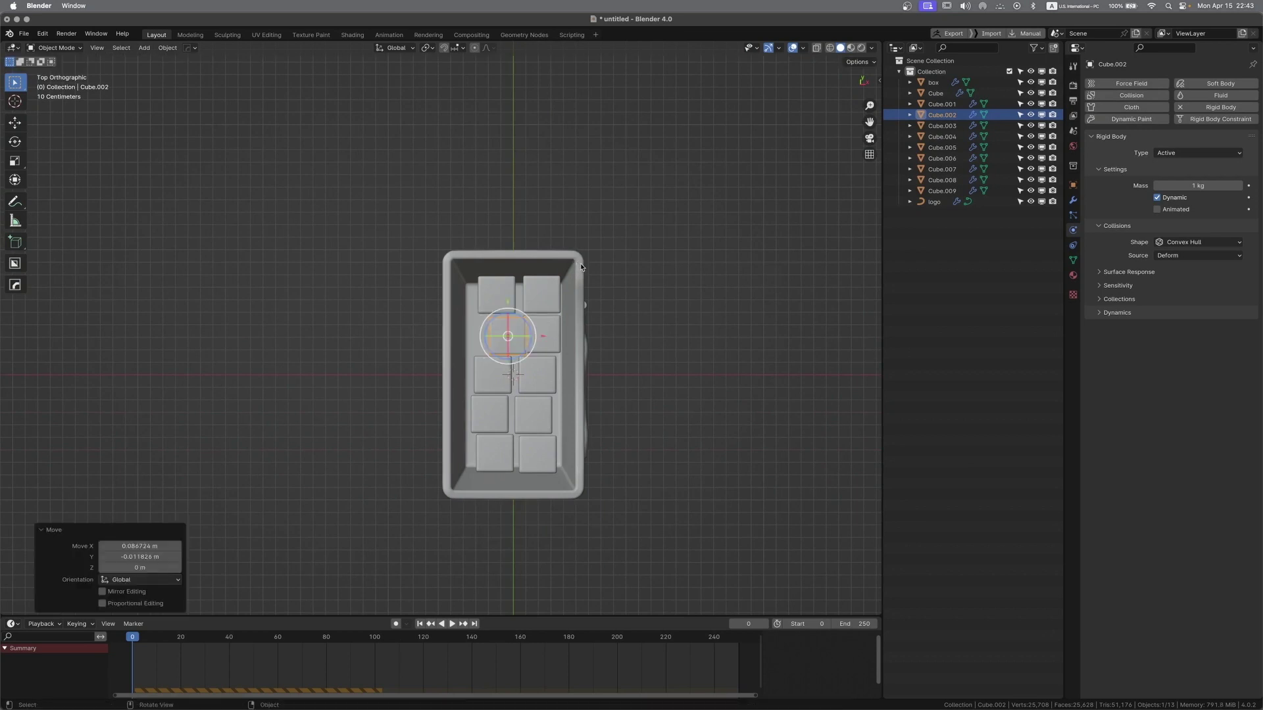
# Spread the two middle-row blocks slightly apart in X and nudge them toward +Y
pyautogui.click(536, 373)
pyautogui.press('g')
pyautogui.click(537, 370)
pyautogui.click(491, 373)
pyautogui.press('g')
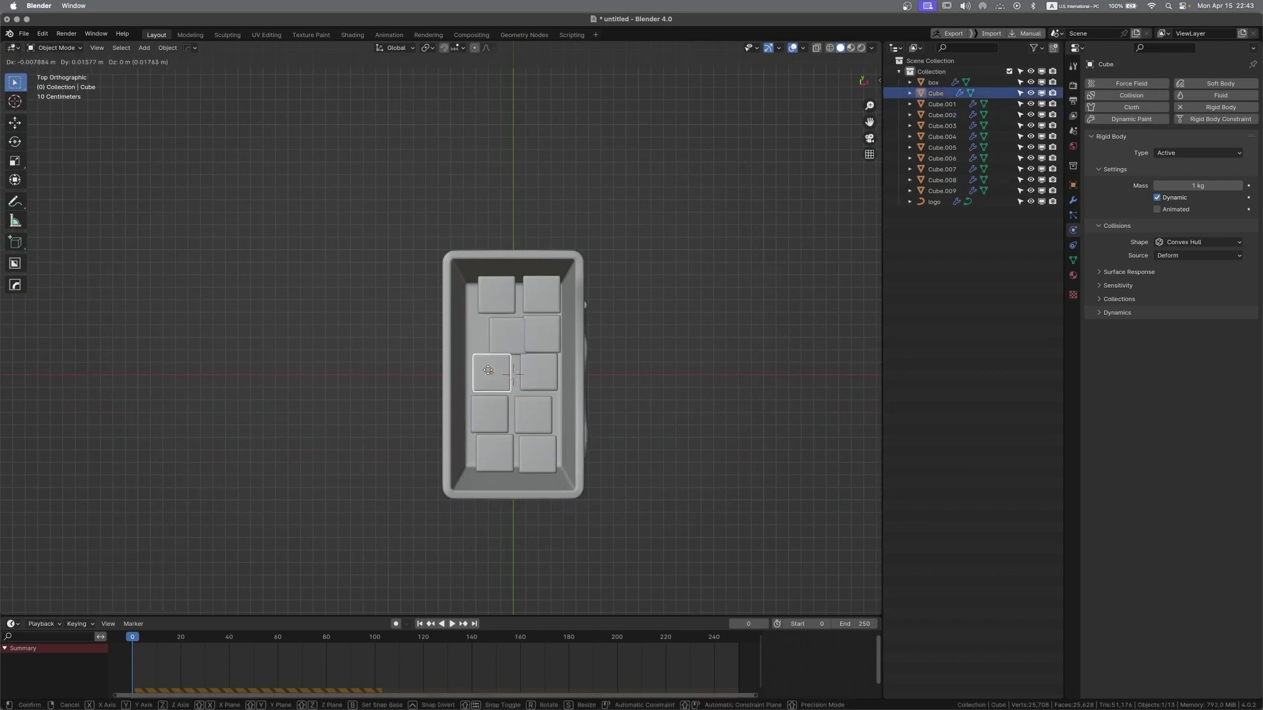
pyautogui.click(487, 370)
# Nudge both blocks of the second row from the -Y end slightly toward -X and +Y
pyautogui.click(489, 418)
pyautogui.press('g')
pyautogui.click(484, 409)
pyautogui.click(531, 418)
pyautogui.press('g')
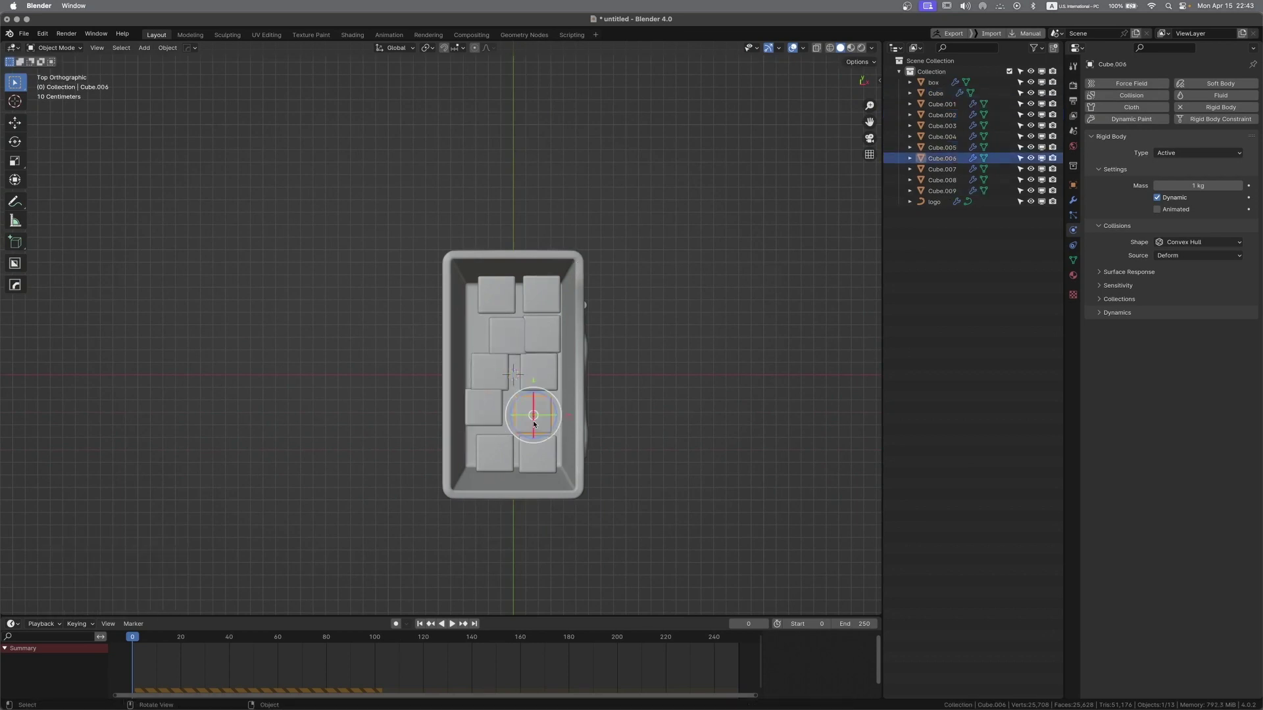
pyautogui.click(527, 410)
# Shift both blocks of the row at the -Y end slightly toward +Y, away from the box wall
pyautogui.click(536, 455)
pyautogui.press('g')
pyautogui.click(538, 442)
pyautogui.click(494, 454)
pyautogui.press('g')
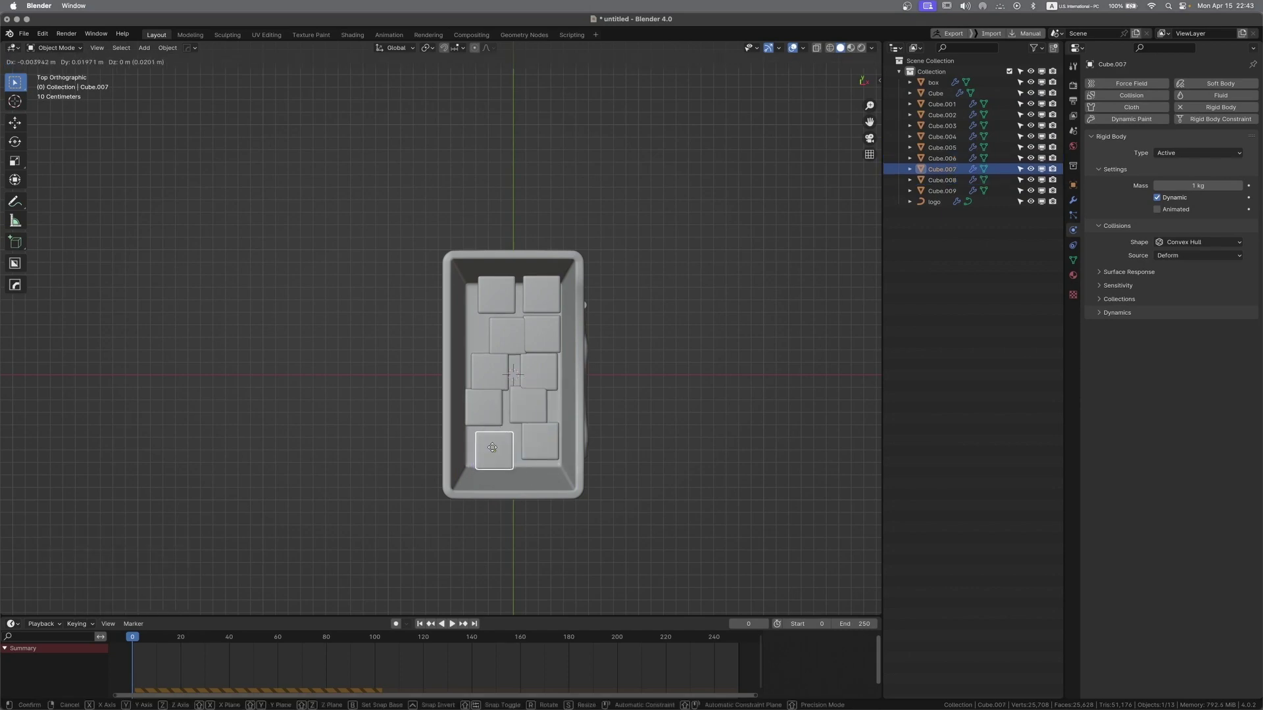
pyautogui.click(492, 442)
# Clear the block selection and save the file
pyautogui.click(499, 287)
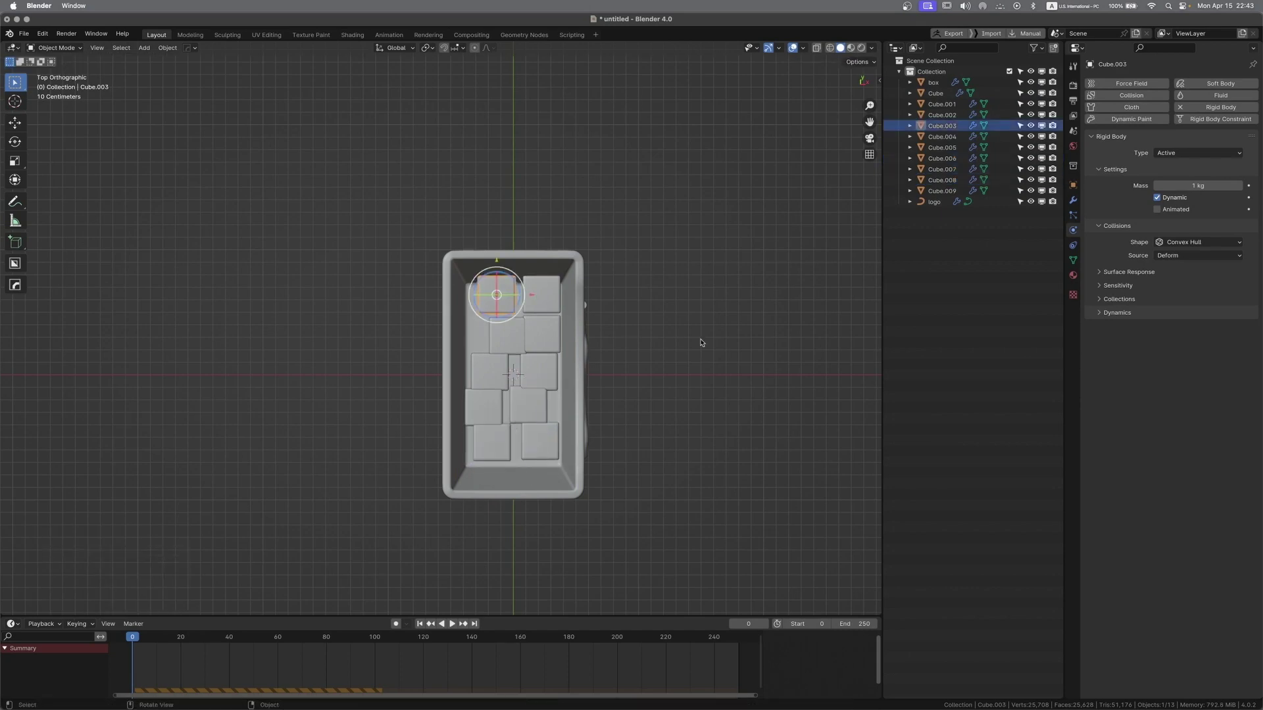
pyautogui.click(701, 342)
pyautogui.press('super+s')
# Play the simulation with the staggered blocks, stop it at frame 89, and inspect how they lean
pyautogui.moveTo(674, 420); pyautogui.dragTo(611, 339, button='middle')
pyautogui.moveTo(483, 559); pyautogui.dragTo(476, 581, button='middle')
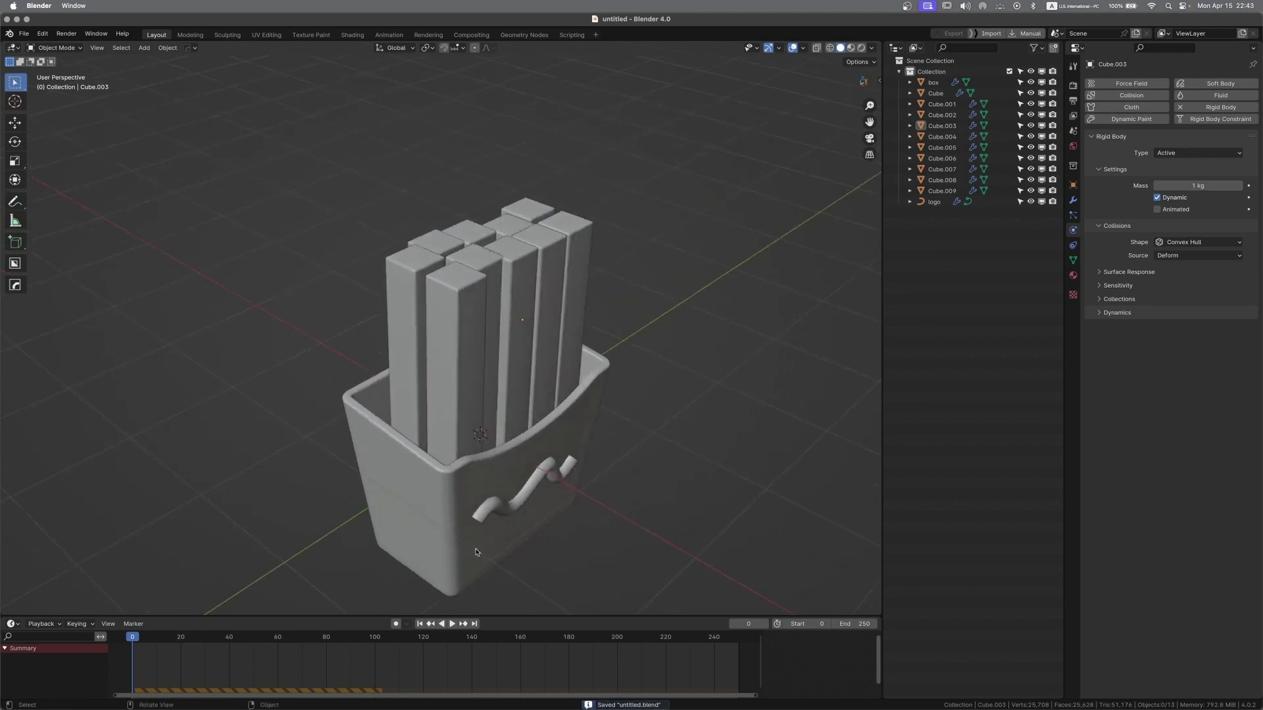
pyautogui.click(453, 625)
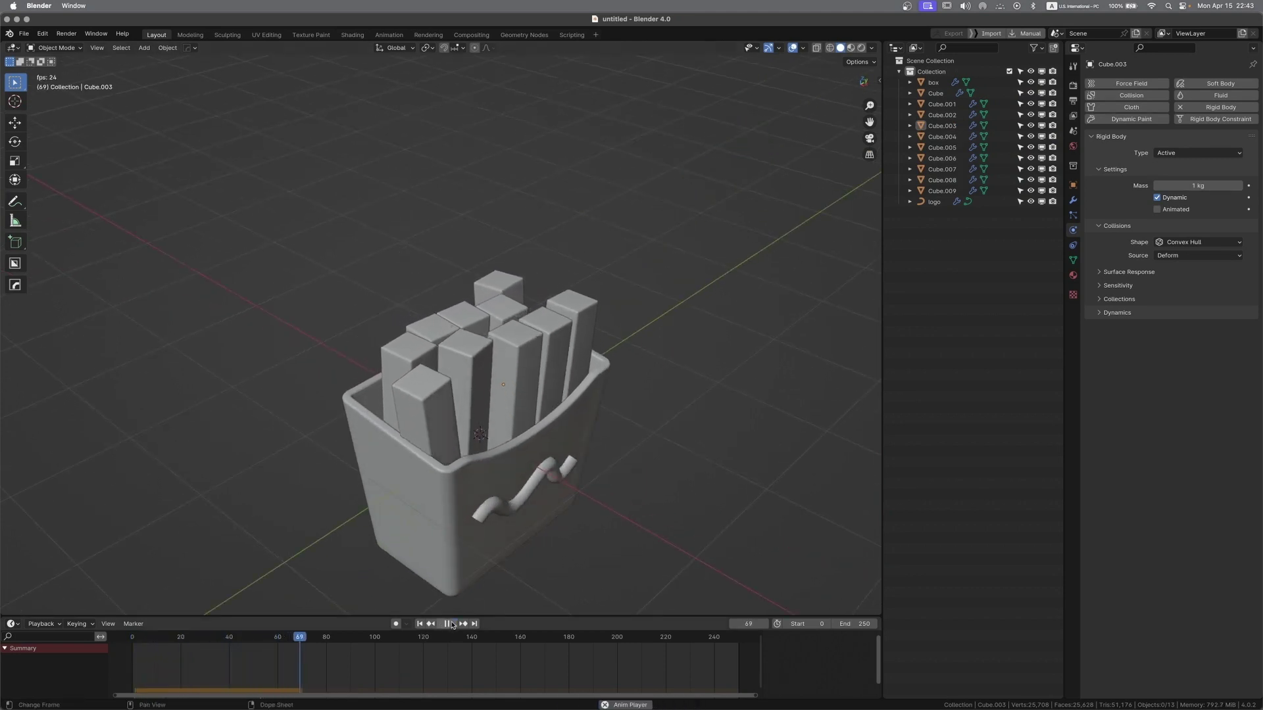
pyautogui.click(448, 623)
pyautogui.moveTo(592, 493); pyautogui.dragTo(347, 264, button='middle')
pyautogui.moveTo(435, 313); pyautogui.dragTo(487, 321, button='middle')
# Enter Edit Mode on the block Cube.002 and open the scene's output properties to view the frame range
pyautogui.click(488, 321)
pyautogui.scroll(3, 479, 395)
pyautogui.press('Tab')
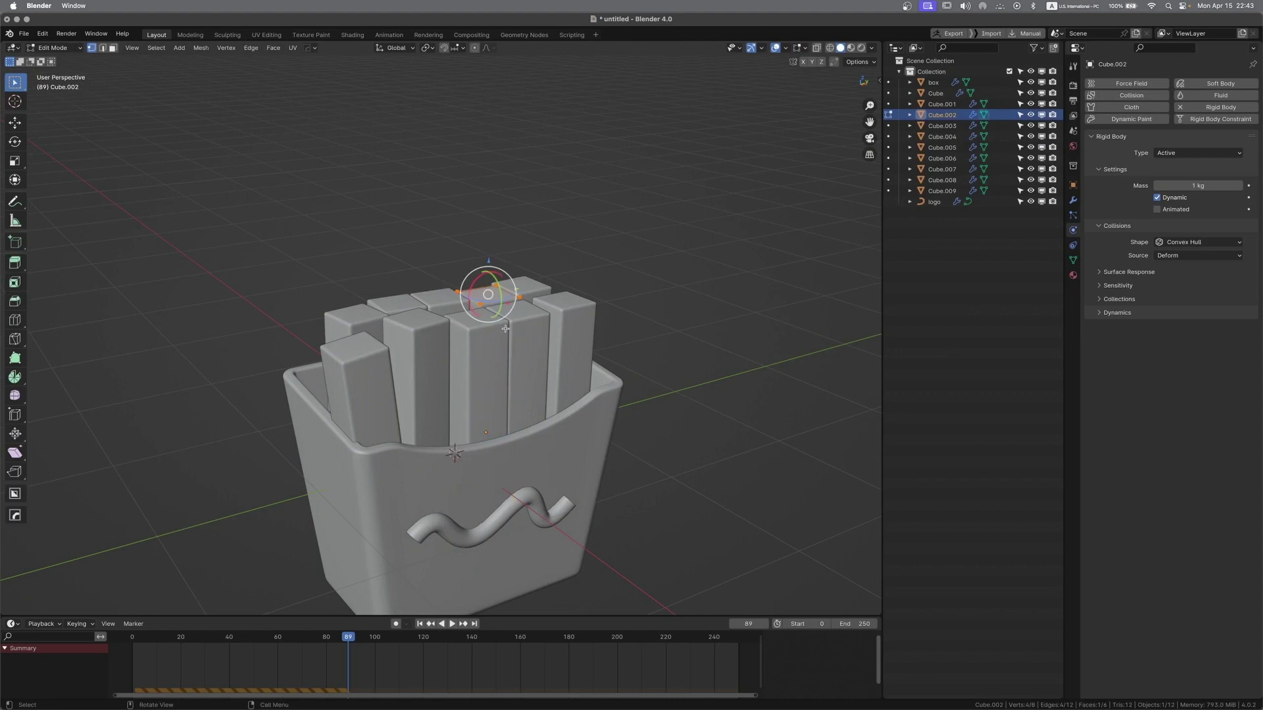
pyautogui.moveTo(585, 250); pyautogui.dragTo(570, 273, button='middle')
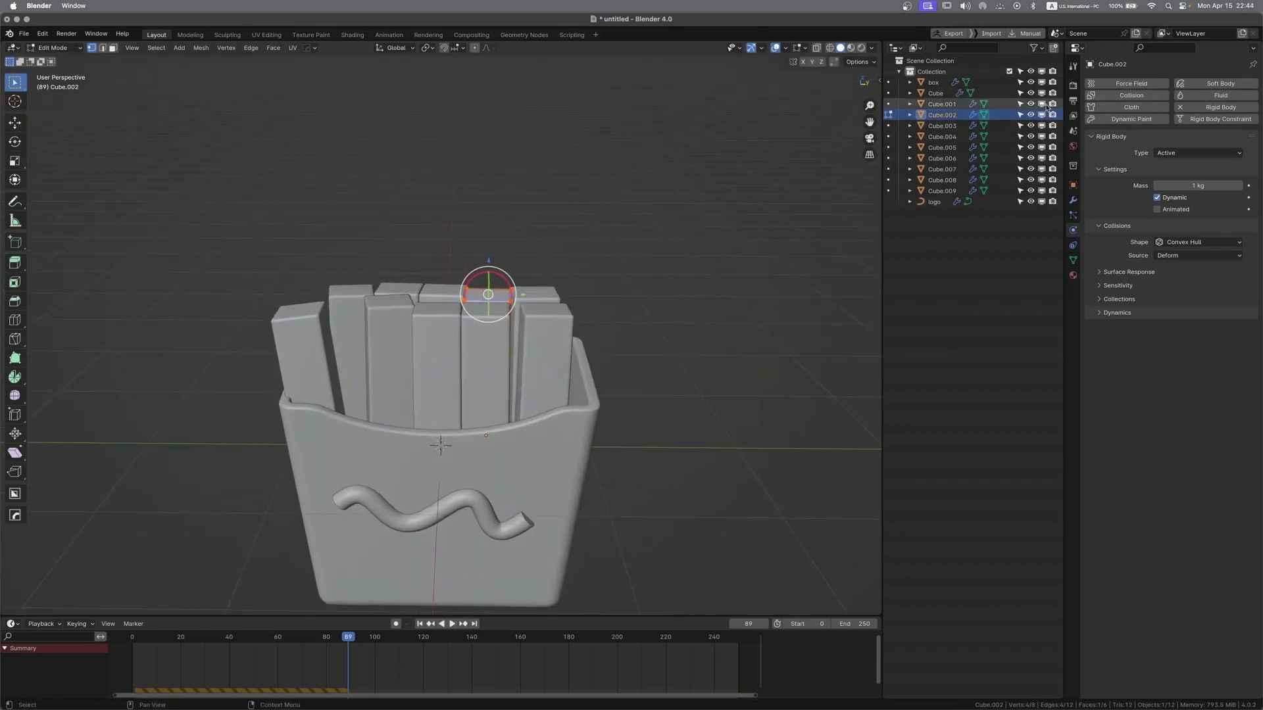
pyautogui.click(1072, 86)
pyautogui.click(1073, 100)
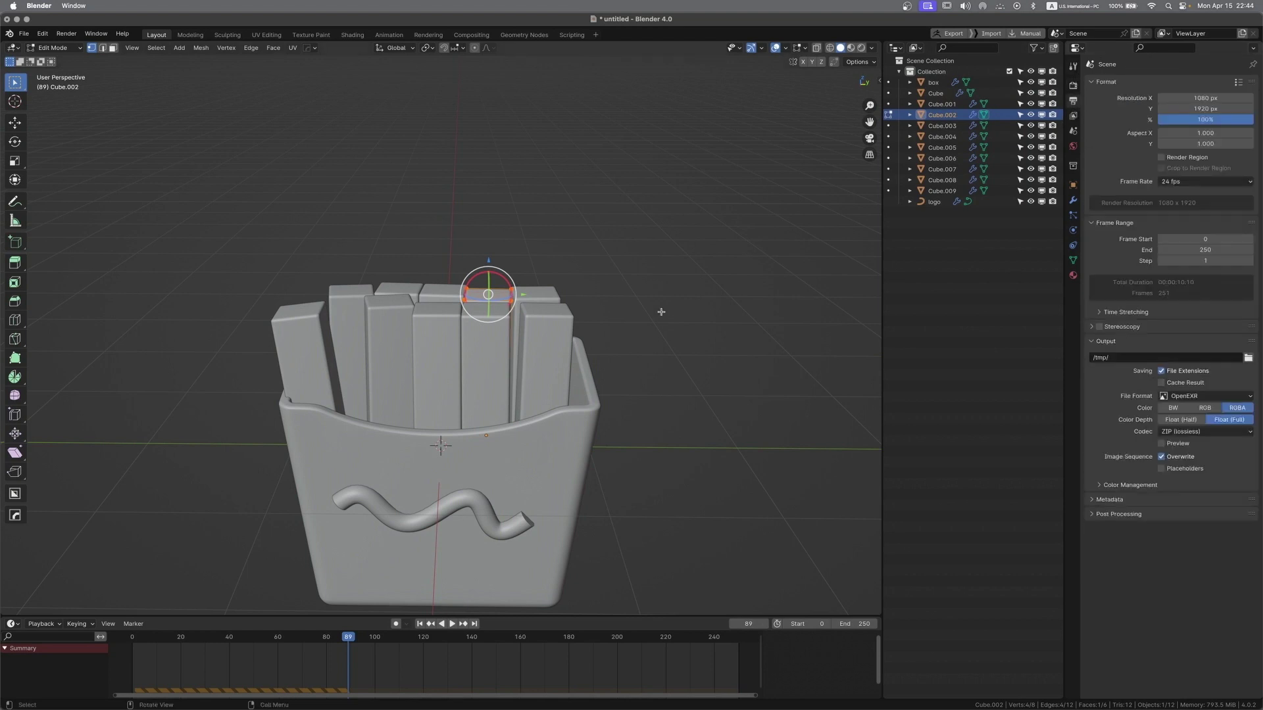
# Return to Object Mode and continue playing the simulation from frame 89 while viewing the box from above
pyautogui.scroll(-3, 665, 289)
pyautogui.press('Tab')
pyautogui.moveTo(668, 277); pyautogui.dragTo(586, 359, button='middle')
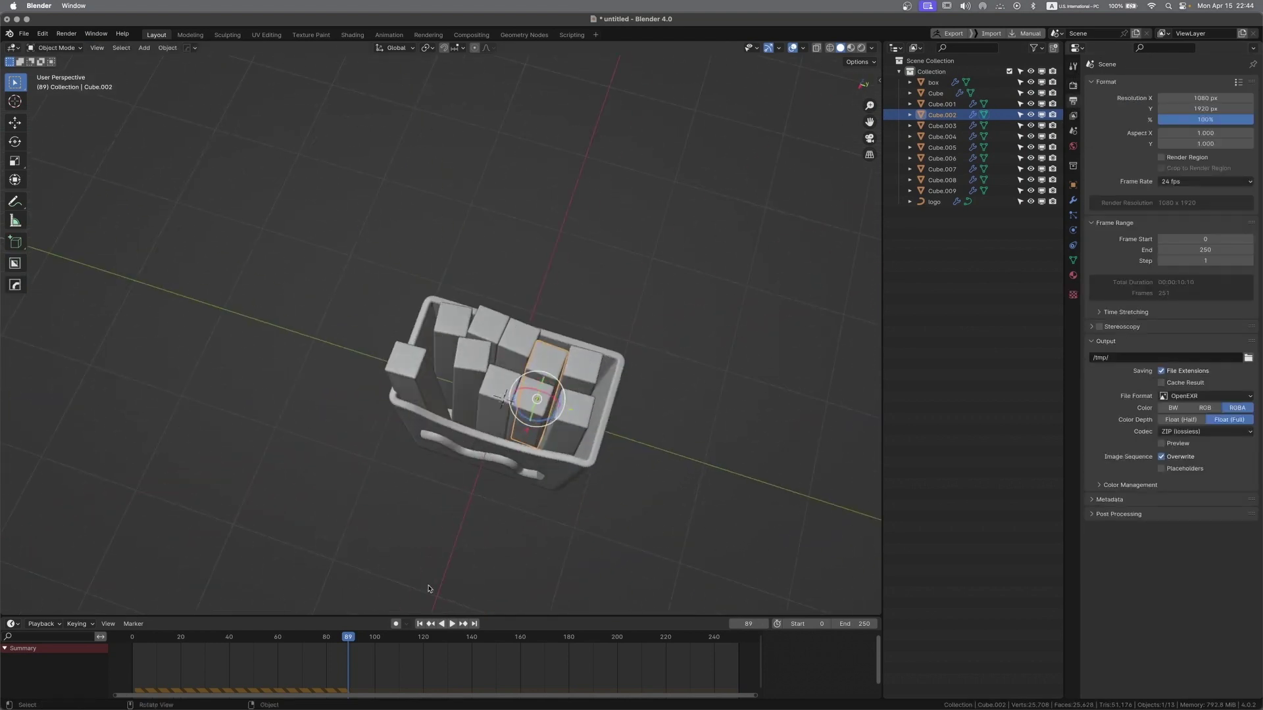
pyautogui.click(454, 625)
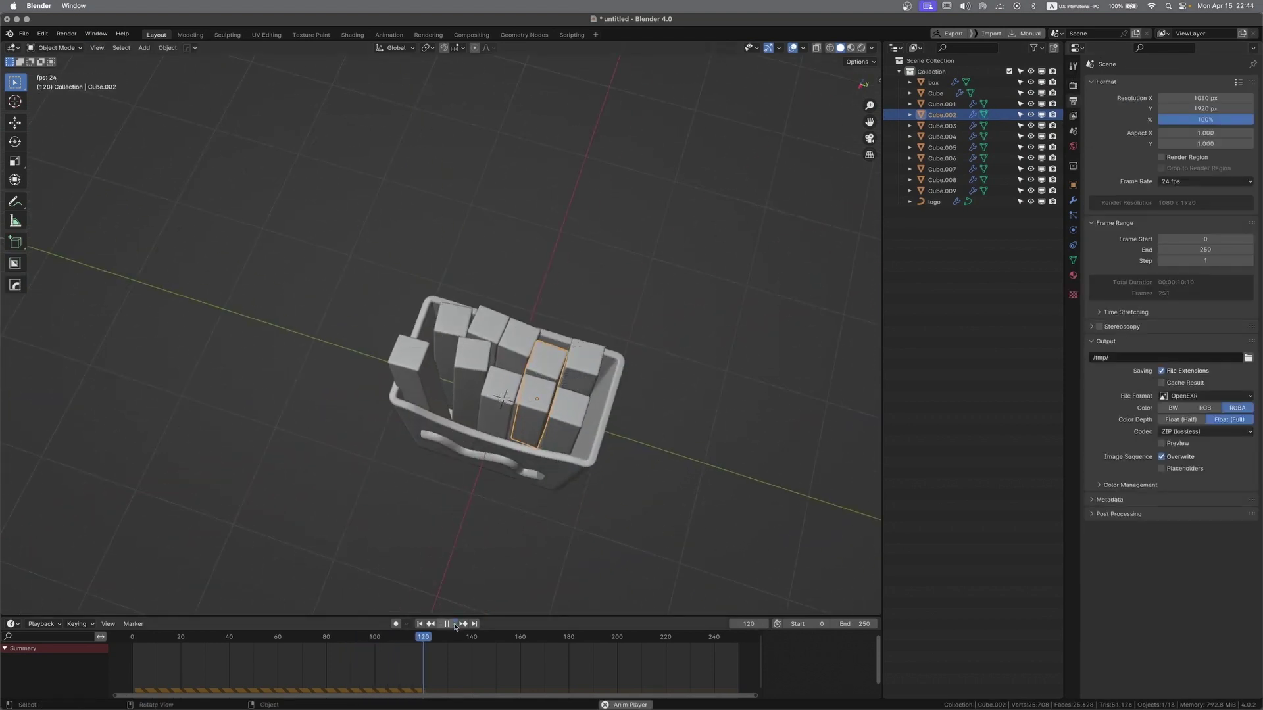
# Try moving the top vertices of the block Cube.002 along Z in Edit Mode
pyautogui.moveTo(532, 518); pyautogui.dragTo(668, 296, button='middle')
pyautogui.press('Tab')
pyautogui.press('g')
pyautogui.press('z')
pyautogui.click(659, 265)
pyautogui.press('Tab')
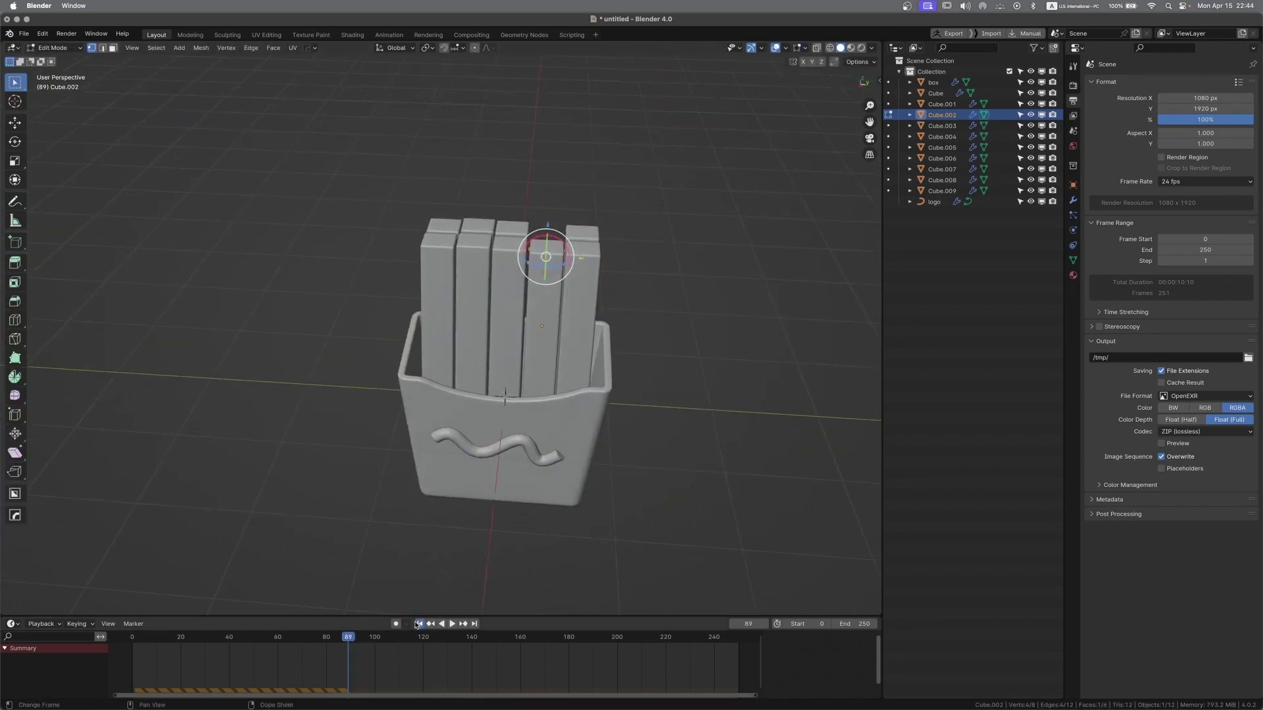
# Replay the simulation from the first frame, then undo the edit to the block Cube.002
pyautogui.click(418, 624)
pyautogui.click(452, 624)
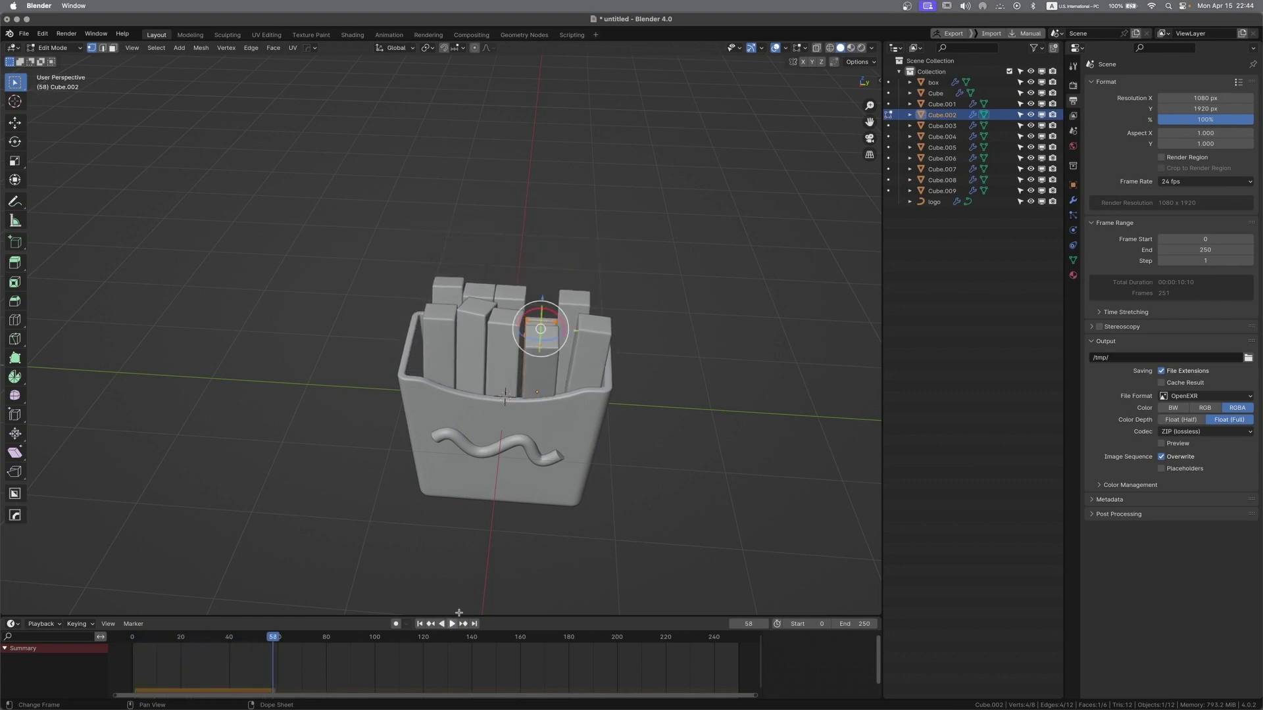
pyautogui.moveTo(484, 573); pyautogui.dragTo(536, 496, button='middle')
pyautogui.hotkey('ctrl', 'z')
pyautogui.hotkey('ctrl', 'z')
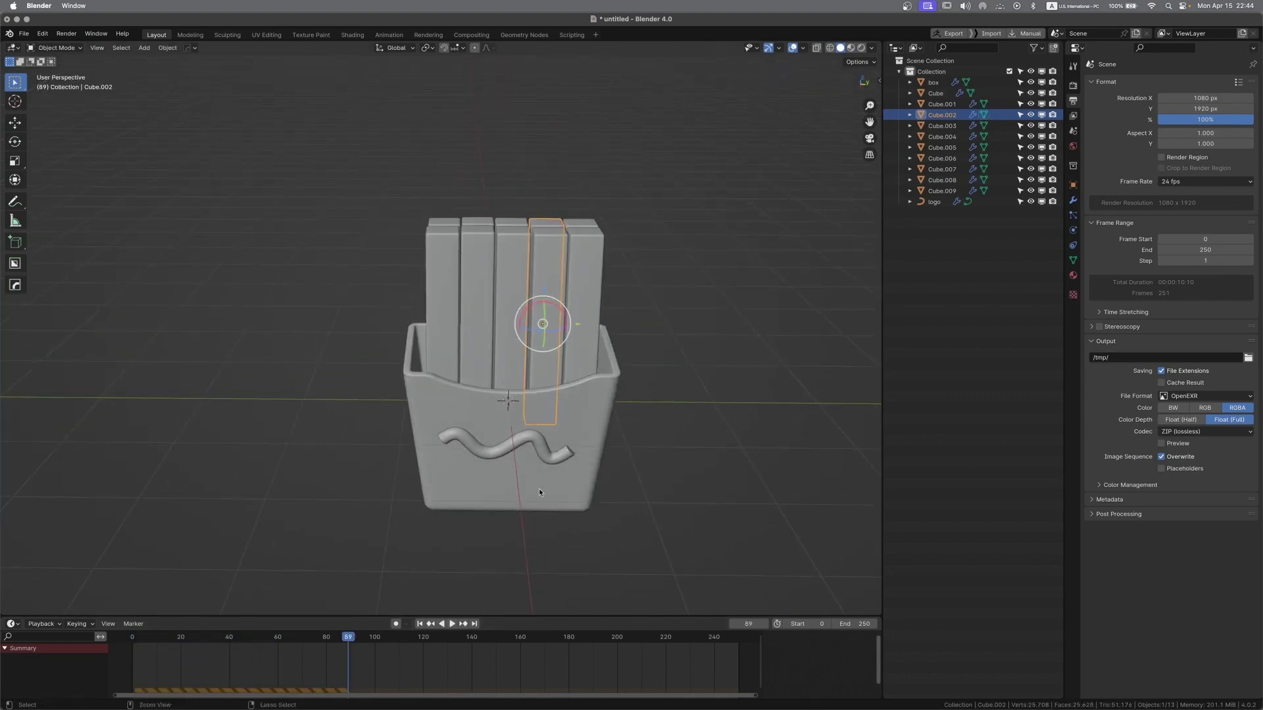
# Replay the simulation from the start, rewind it, and move the playhead to frame 8
pyautogui.click(418, 623)
pyautogui.click(452, 623)
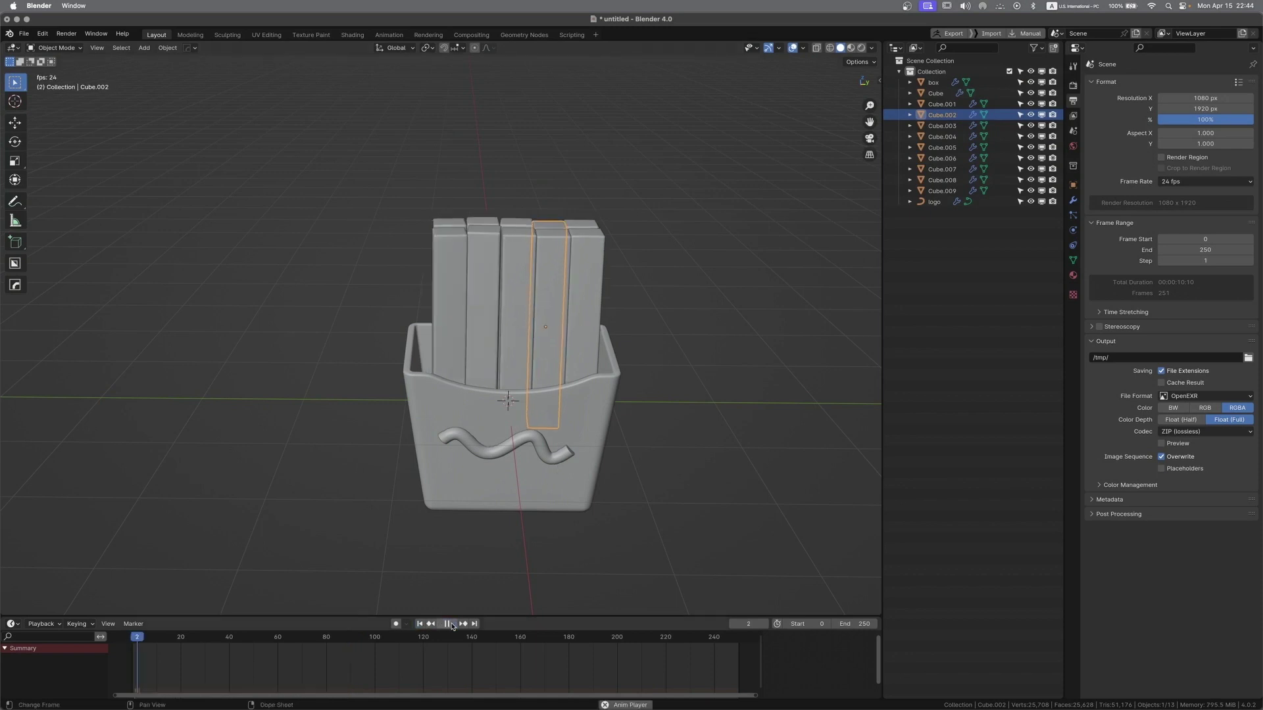
pyautogui.click(420, 623)
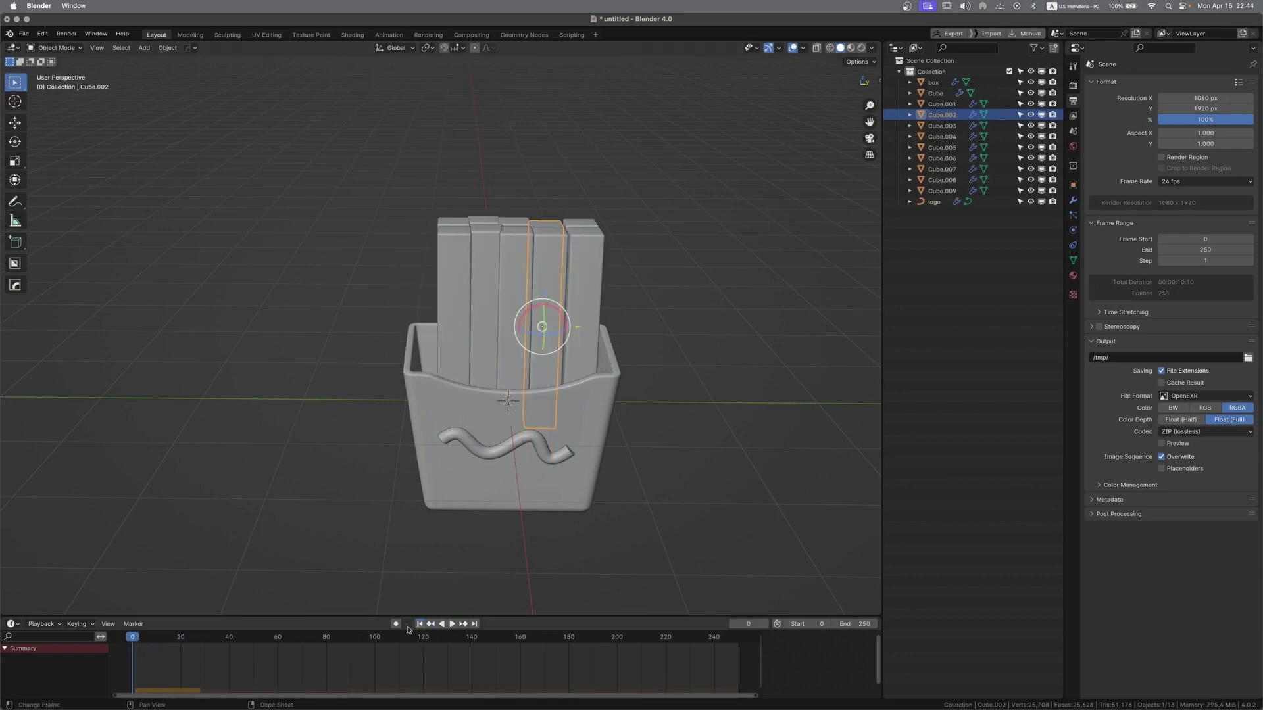
pyautogui.moveTo(133, 640); pyautogui.dragTo(152, 645)
# Select the upright sticks, examine their arrangement from above, and clear the selection
pyautogui.moveTo(368, 526); pyautogui.dragTo(367, 468, button='middle')
pyautogui.moveTo(367, 233); pyautogui.dragTo(688, 308)
pyautogui.moveTo(687, 308); pyautogui.dragTo(717, 328, button='middle')
pyautogui.click(717, 329)
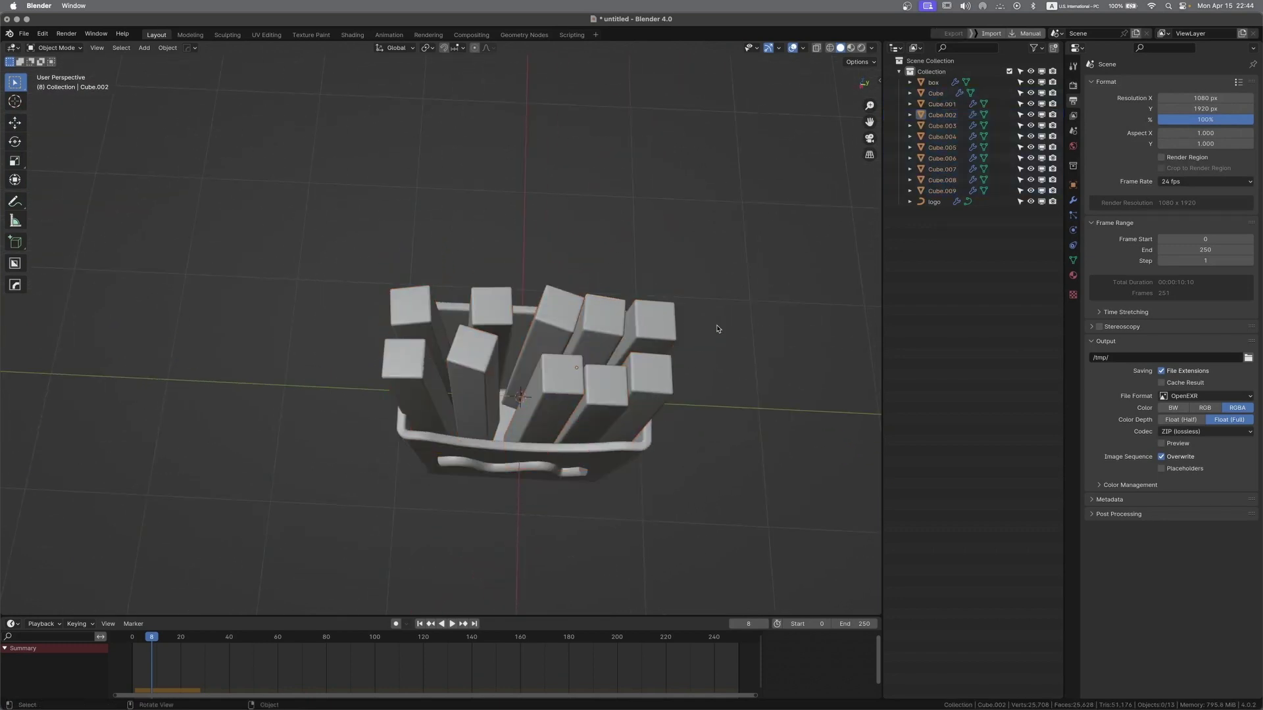
# Rotate the top face of the back stick Cube in Edit Mode, then return to Object Mode
pyautogui.click(416, 383)
pyautogui.moveTo(415, 383); pyautogui.dragTo(475, 411, button='middle')
pyautogui.moveTo(464, 407); pyautogui.dragTo(466, 416)
pyautogui.moveTo(466, 416); pyautogui.dragTo(550, 309, button='middle')
pyautogui.click(540, 314)
pyautogui.press('Tab')
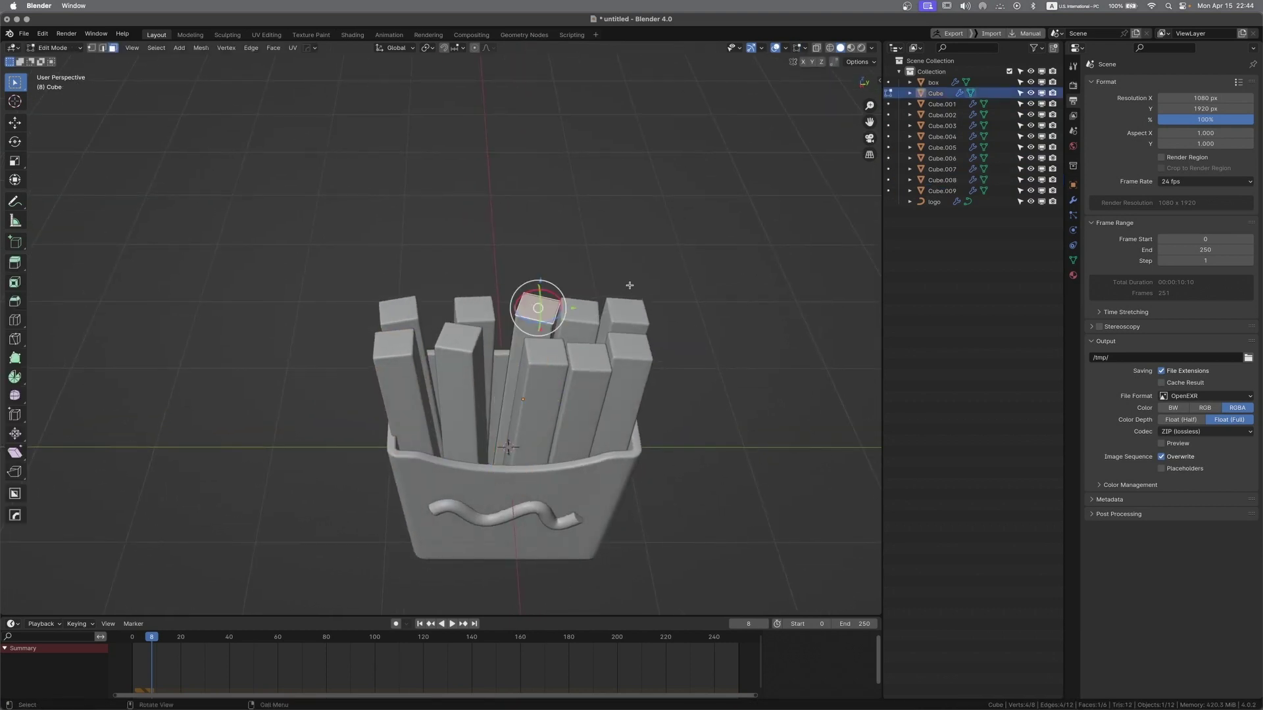
pyautogui.moveTo(629, 285); pyautogui.dragTo(628, 282, button='middle')
pyautogui.press('r')
pyautogui.click(623, 305)
pyautogui.click(588, 308)
pyautogui.press('Tab')
# Rotate the top face of the neighbouring back stick Cube.002 in Edit Mode
pyautogui.click(595, 309)
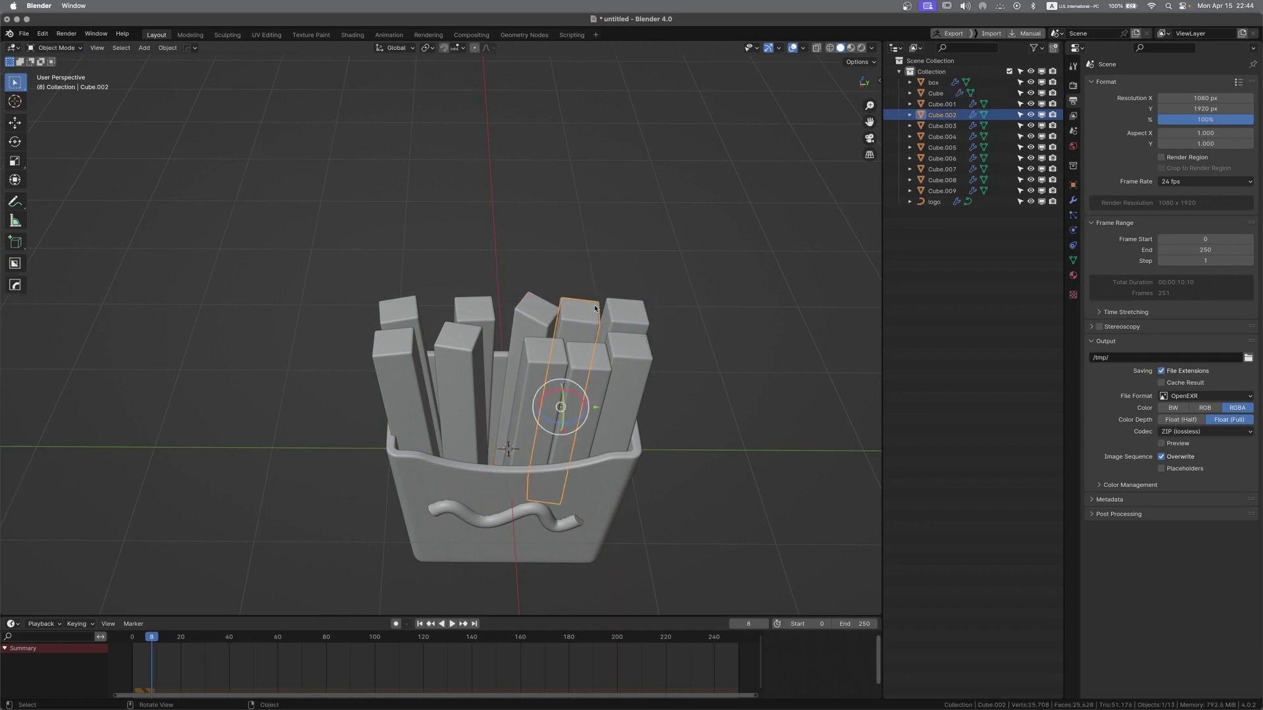
pyautogui.press('Tab')
pyautogui.press('r')
pyautogui.click(657, 236)
pyautogui.click(658, 238)
pyautogui.press('Tab')
pyautogui.press('Tab')
# Select the eight sticks other than Cube and Cube.002 and open them together in Edit Mode
pyautogui.click(594, 365)
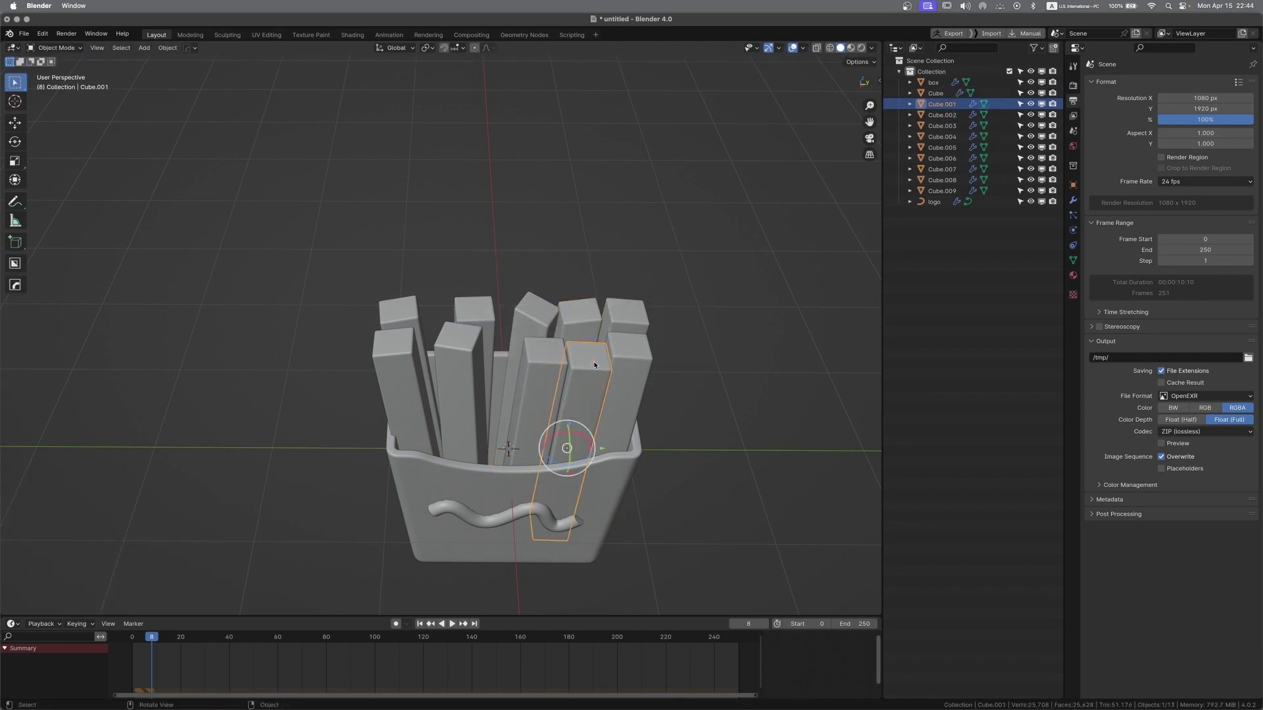
pyautogui.keyDown('shift'); pyautogui.click(542, 361); pyautogui.keyUp('shift')
pyautogui.keyDown('shift'); pyautogui.click(624, 353); pyautogui.keyUp('shift')
pyautogui.keyDown('shift'); pyautogui.click(625, 316); pyautogui.keyUp('shift')
pyautogui.keyDown('shift'); pyautogui.click(476, 312); pyautogui.keyUp('shift')
pyautogui.keyDown('shift'); pyautogui.click(451, 351); pyautogui.keyUp('shift')
pyautogui.keyDown('shift'); pyautogui.click(403, 314); pyautogui.keyUp('shift')
pyautogui.keyDown('shift'); pyautogui.click(461, 382); pyautogui.keyUp('shift')
pyautogui.press('Tab')
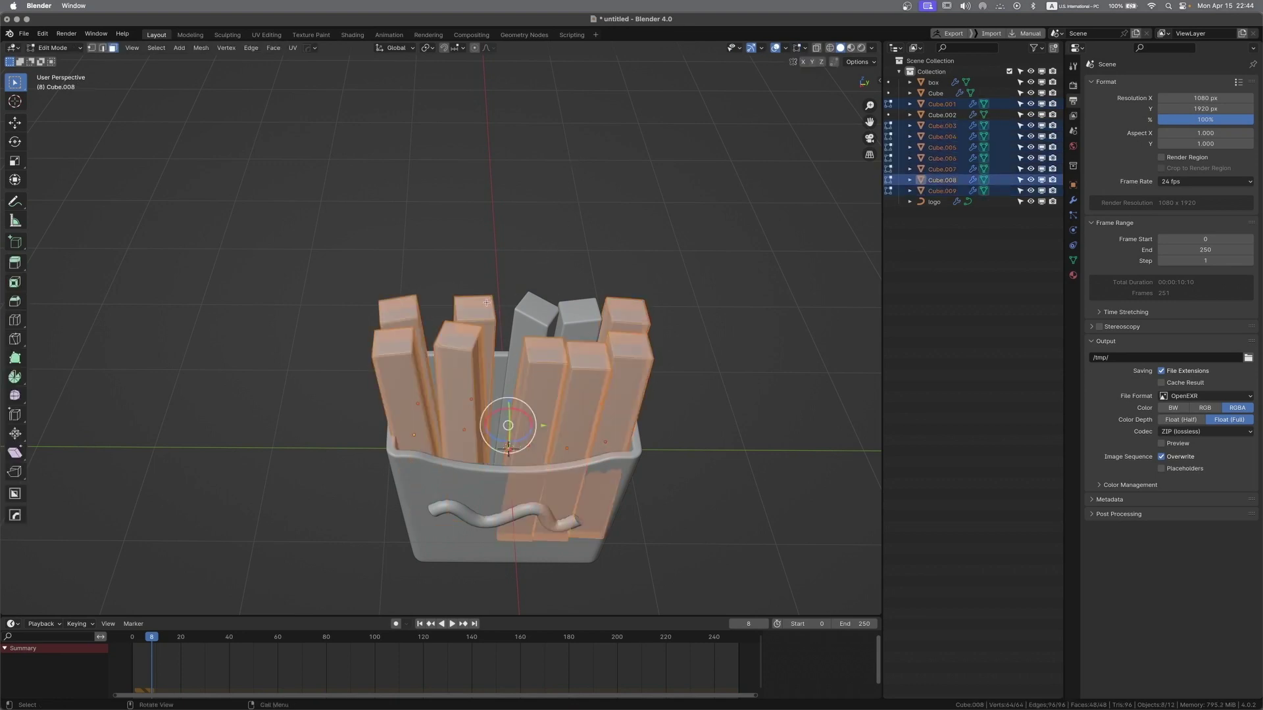
# Try extruding the top faces of two middle sticks inward, then undo the extrusion
pyautogui.click(480, 305)
pyautogui.press('e')
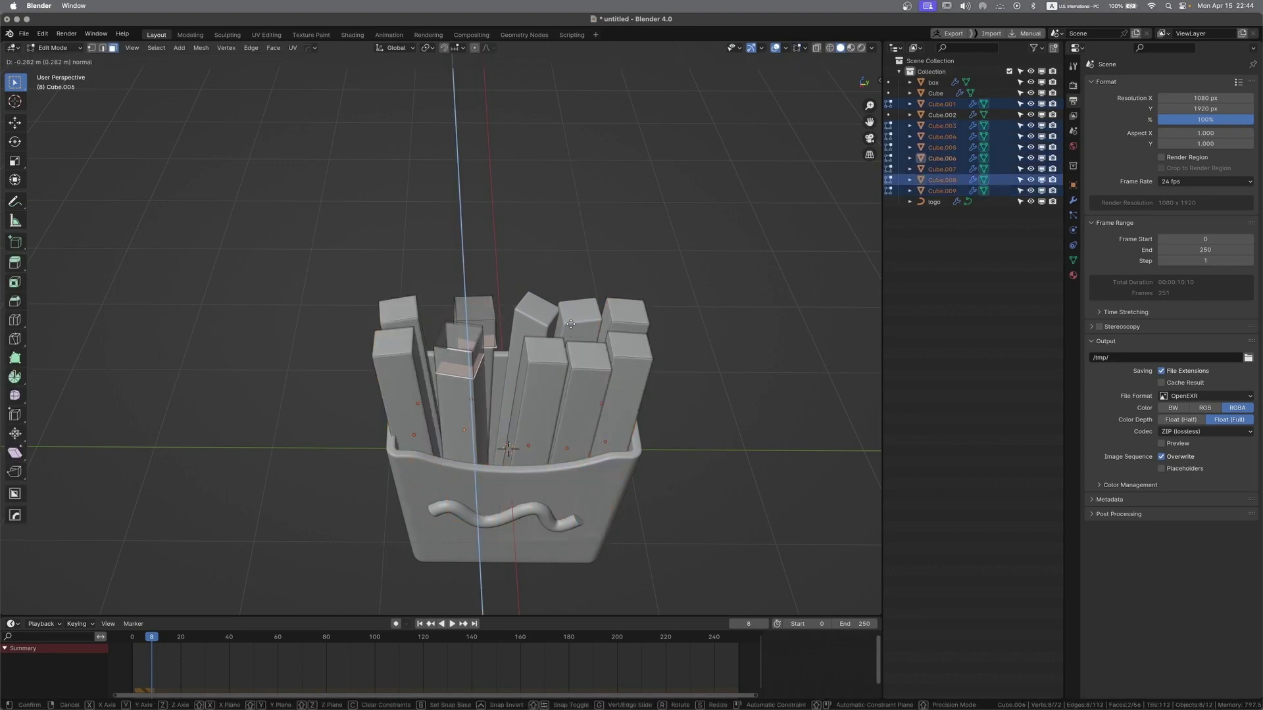
pyautogui.click(571, 323)
pyautogui.hotkey('ctrl', 'z')
pyautogui.hotkey('ctrl', 'z')
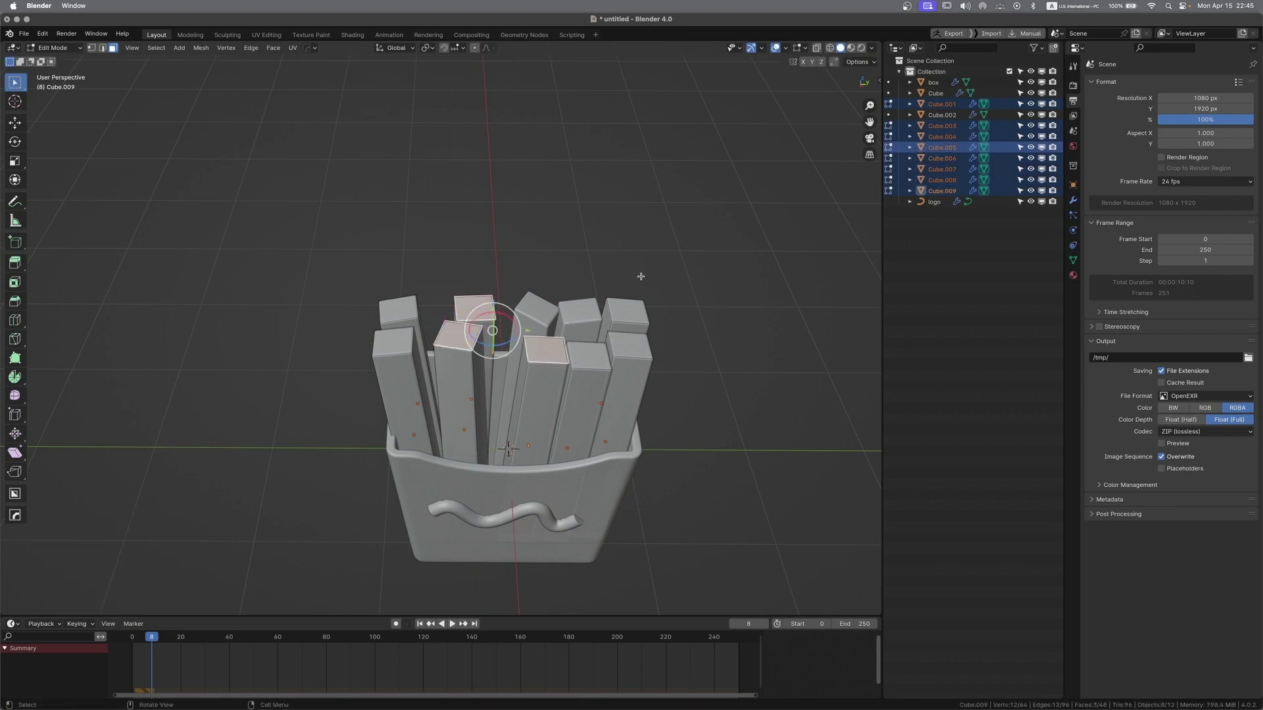
# Rotate the top faces of three middle sticks together by about -10.8°, then rotate those of the two leftmost sticks individually
pyautogui.press('r')
pyautogui.click(633, 230)
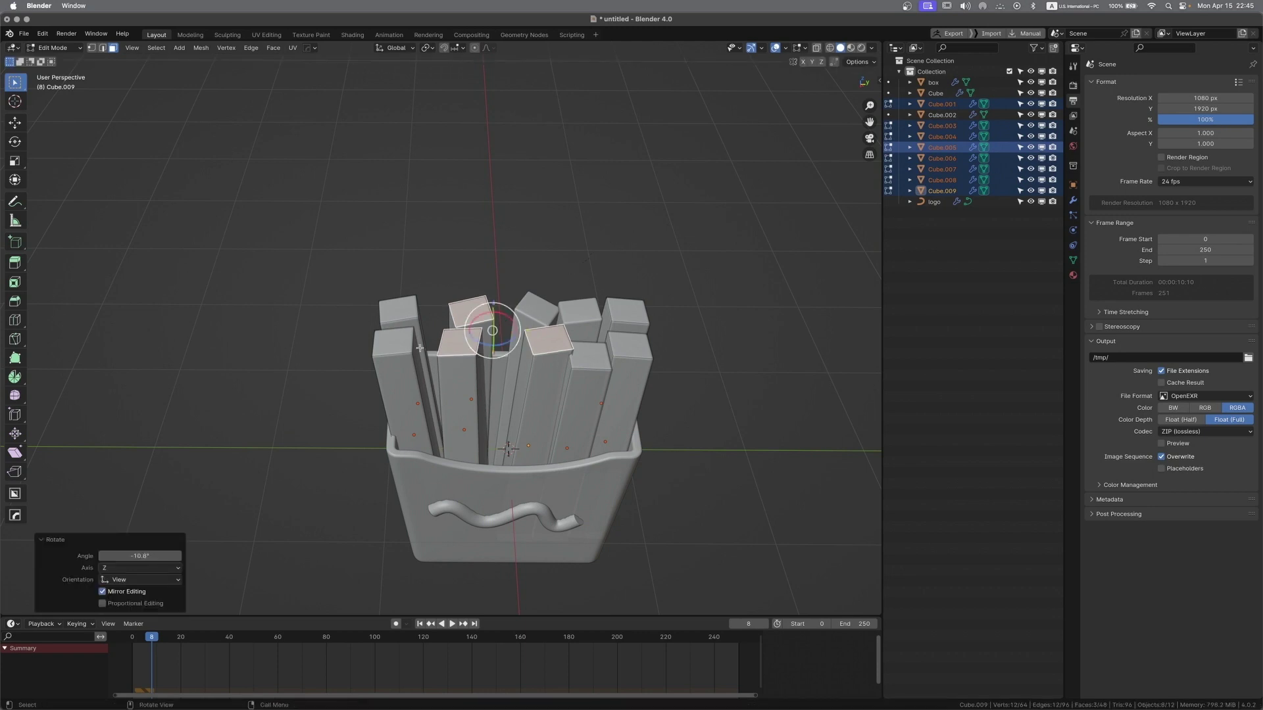
pyautogui.click(401, 308)
pyautogui.press('r')
pyautogui.click(450, 306)
pyautogui.click(398, 343)
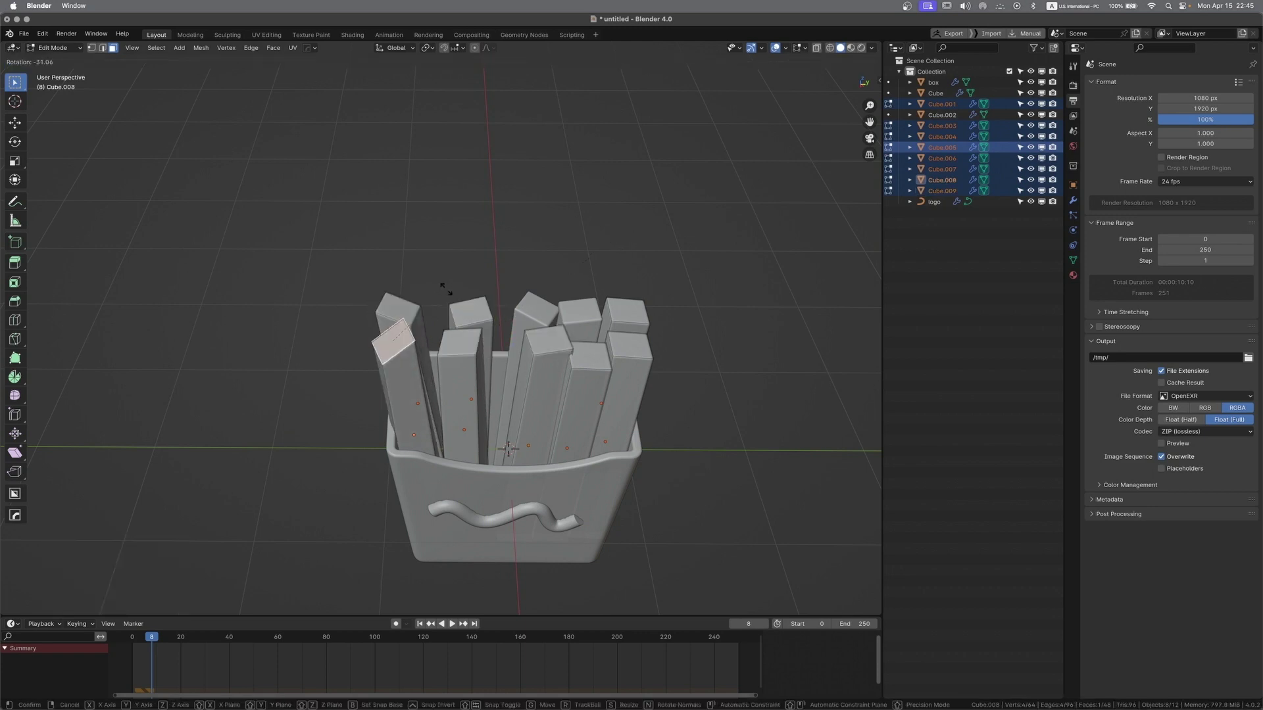
# Rotate the top face of Cube.001 by about 38.1°, twist those of the two rightmost sticks, and leave Edit Mode
pyautogui.click(590, 355)
pyautogui.press('r')
pyautogui.click(632, 352)
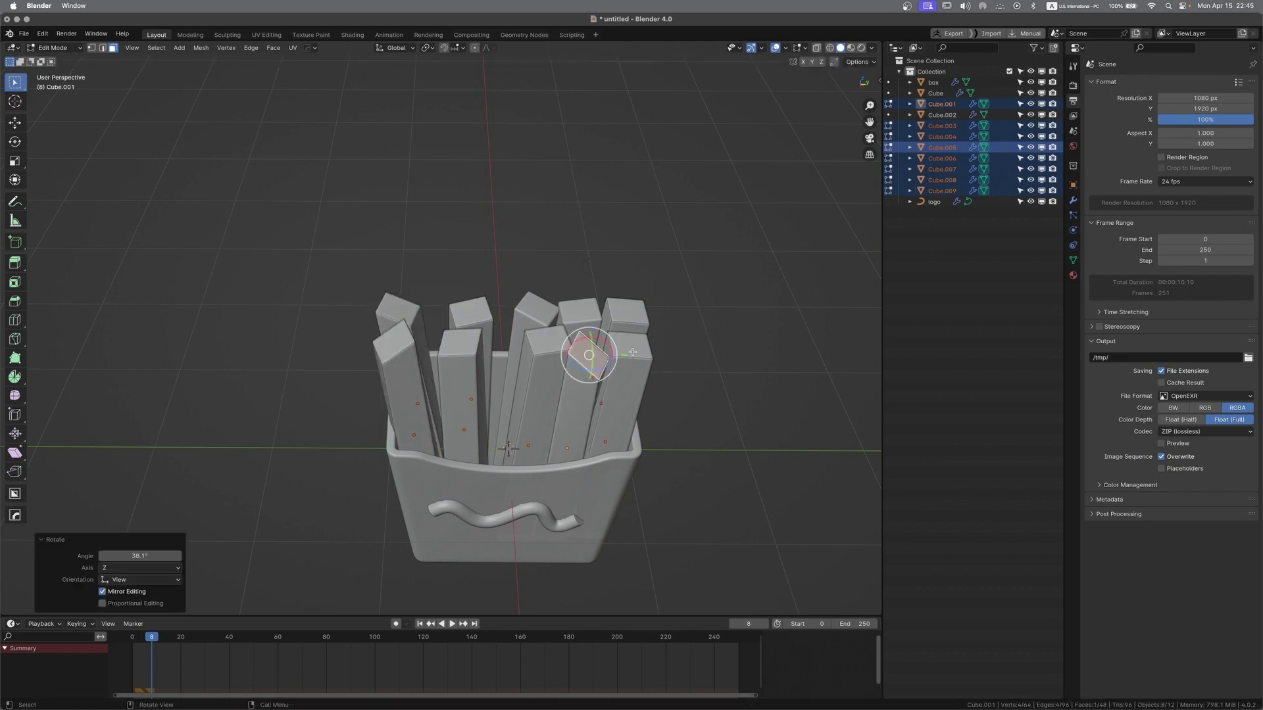
pyautogui.click(631, 346)
pyautogui.press('r')
pyautogui.click(651, 300)
pyautogui.click(627, 309)
pyautogui.press('r')
pyautogui.click(650, 342)
pyautogui.moveTo(687, 370); pyautogui.dragTo(628, 232, button='middle')
pyautogui.press('Tab')
pyautogui.moveTo(670, 152); pyautogui.dragTo(653, 392, button='middle')
pyautogui.click(701, 420)
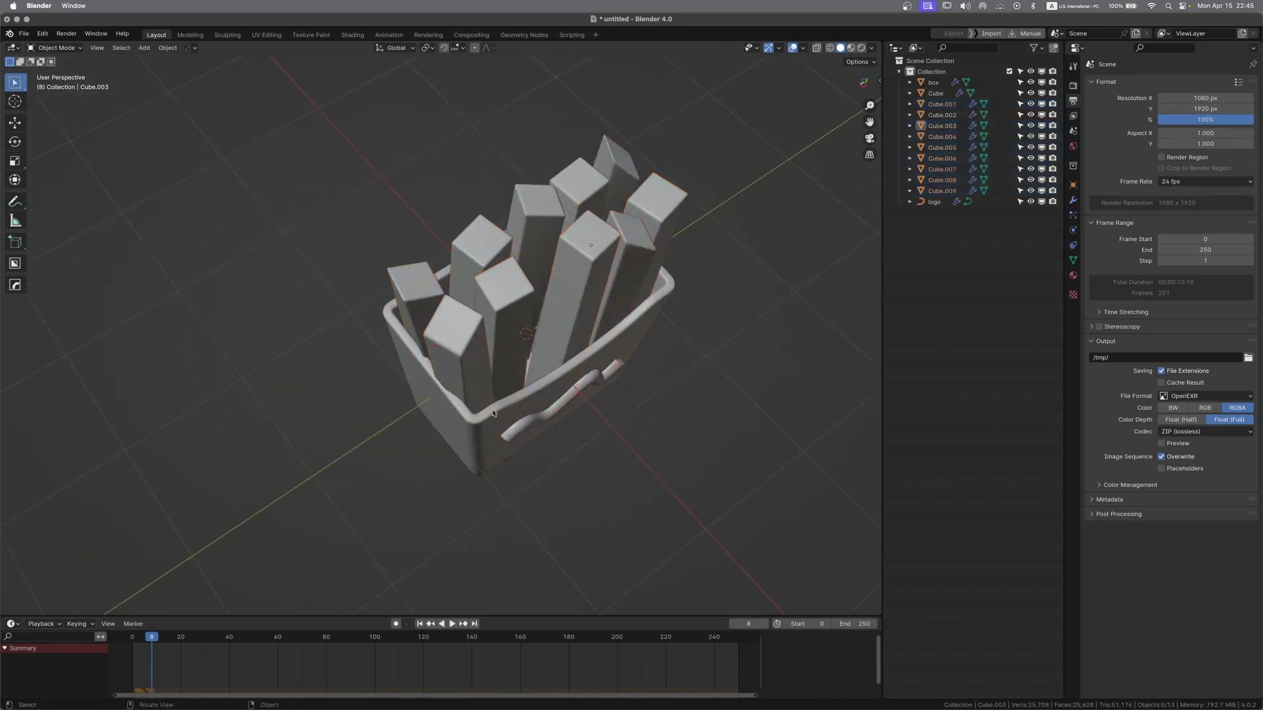
# Select all sticks from Cube to Cube.009 and move them to a new collection named fries
pyautogui.click(474, 382)
pyautogui.scroll(-2, 478, 388)
pyautogui.moveTo(554, 421)
pyautogui.mouseDown(button='middle')
pyautogui.moveTo(572, 510)
pyautogui.moveTo(462, 463)
pyautogui.moveTo(547, 397)
pyautogui.mouseUp(button='middle')
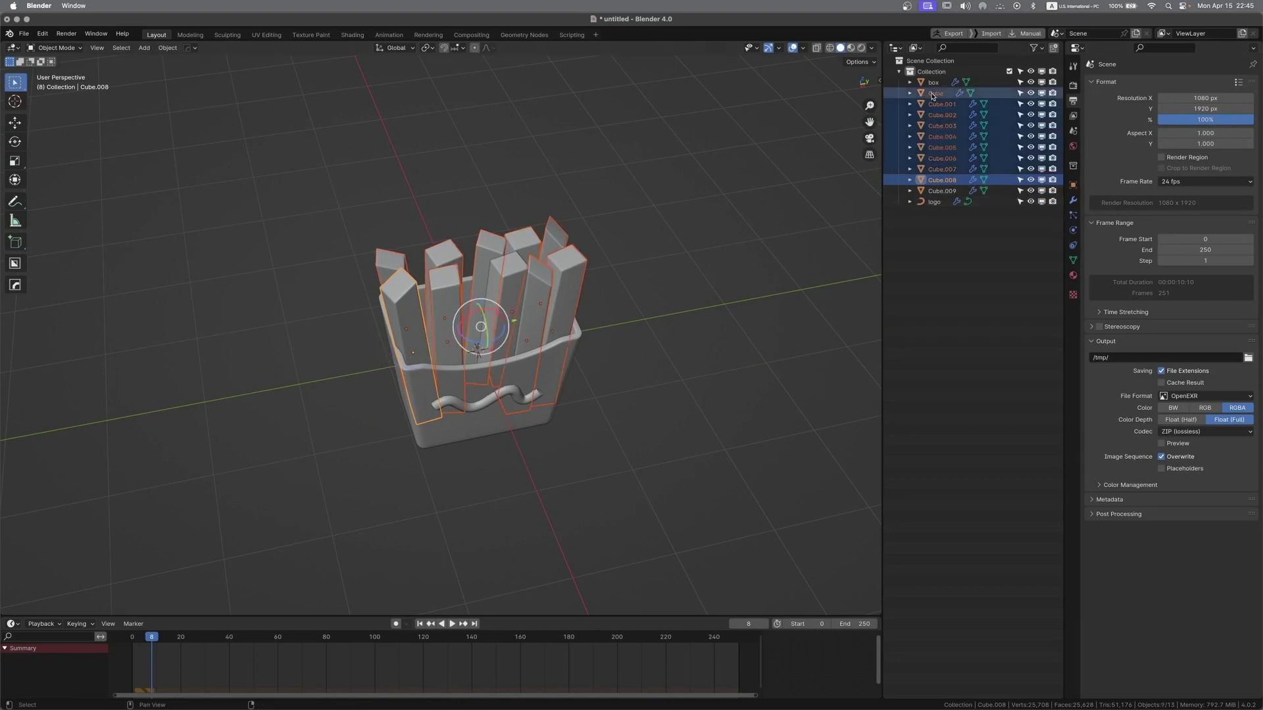
pyautogui.click(944, 192)
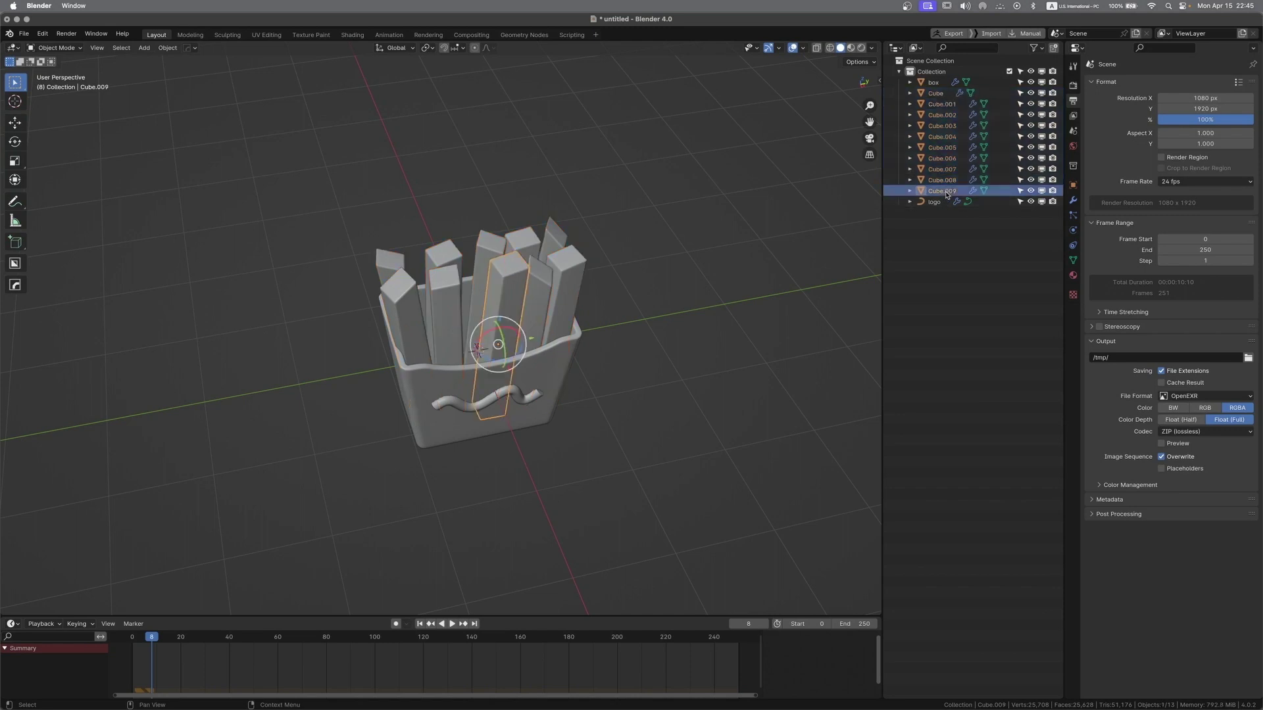
pyautogui.keyDown('shift'); pyautogui.click(935, 94); pyautogui.keyUp('shift')
pyautogui.moveTo(474, 141); pyautogui.dragTo(650, 229, button='middle')
pyautogui.press('m')
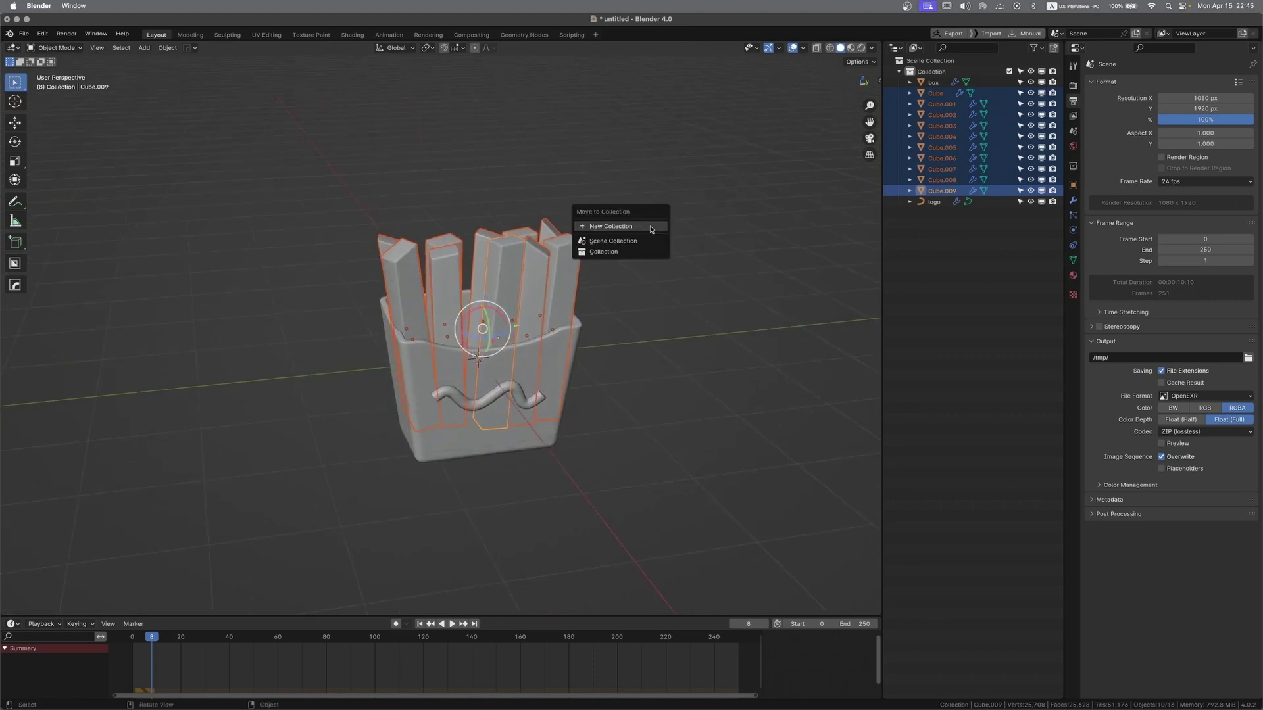
pyautogui.click(651, 227)
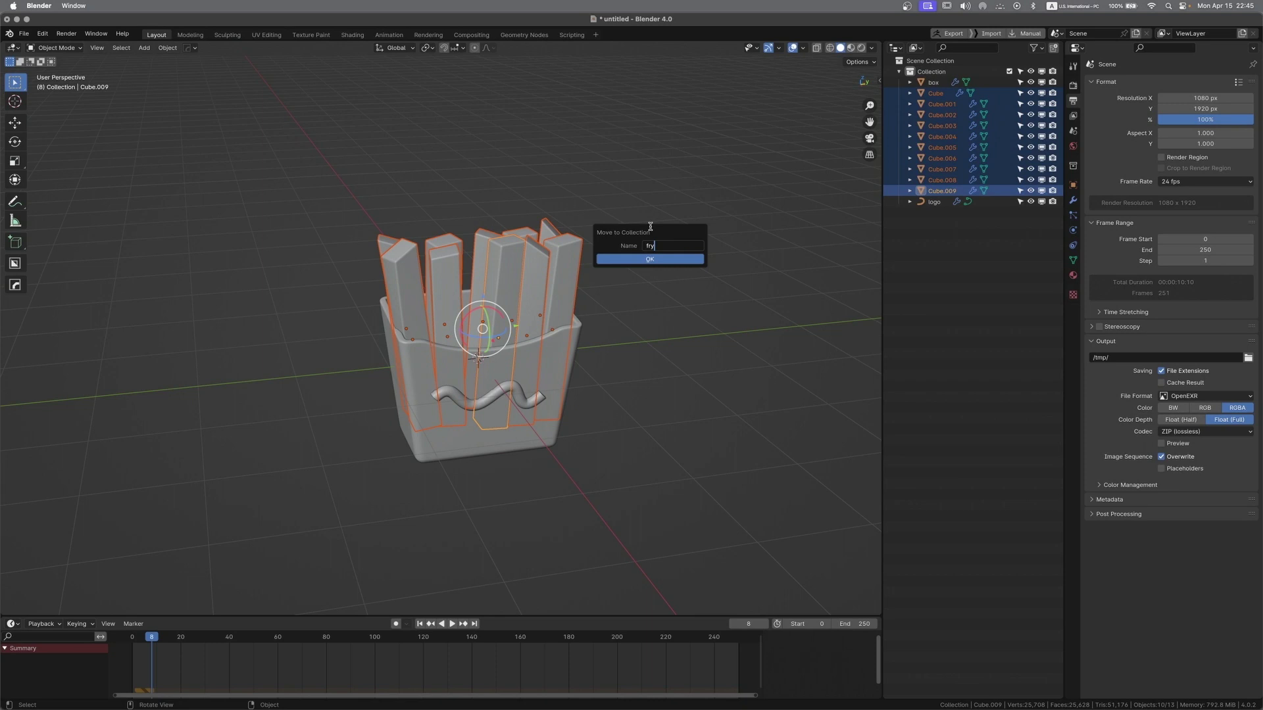
pyautogui.press('Return')
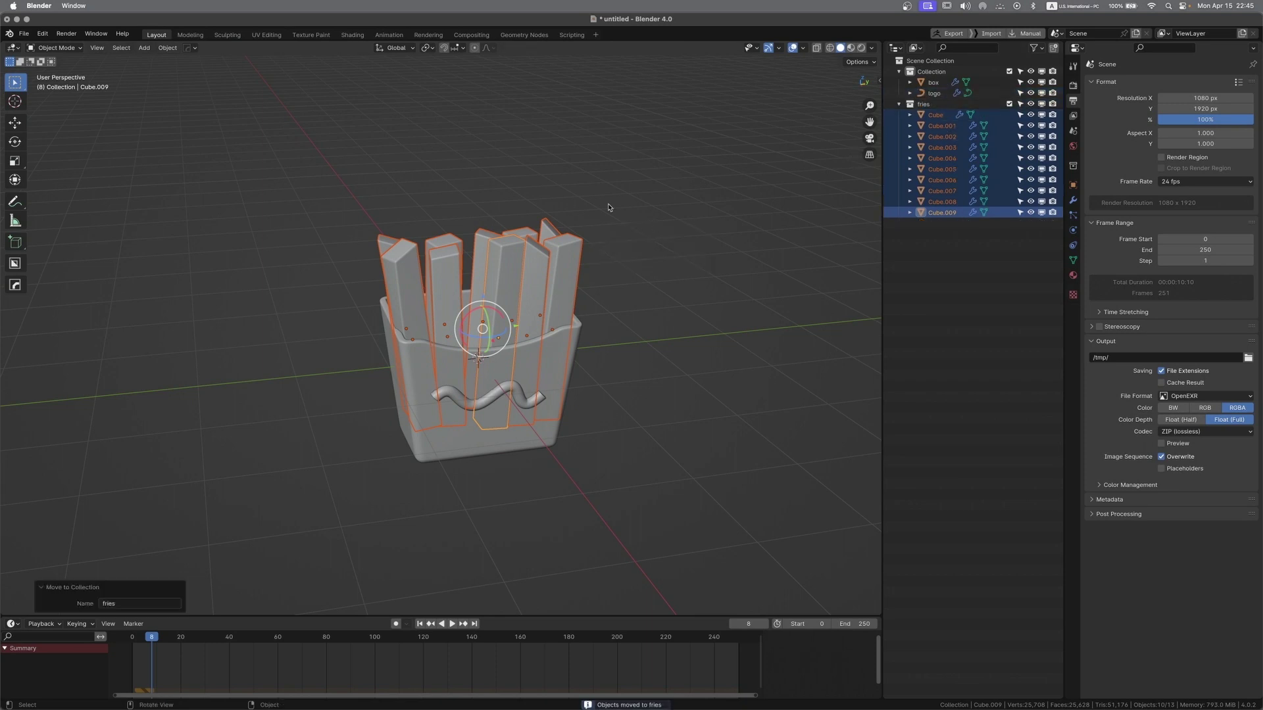
# Join the selected sticks into a single object and leave it at its current location
pyautogui.hotkey('ctrl', 'j')
pyautogui.moveTo(499, 240); pyautogui.dragTo(574, 269, button='middle')
pyautogui.press('g')
pyautogui.rightClick(593, 255)
pyautogui.moveTo(473, 390); pyautogui.dragTo(558, 275, button='middle')
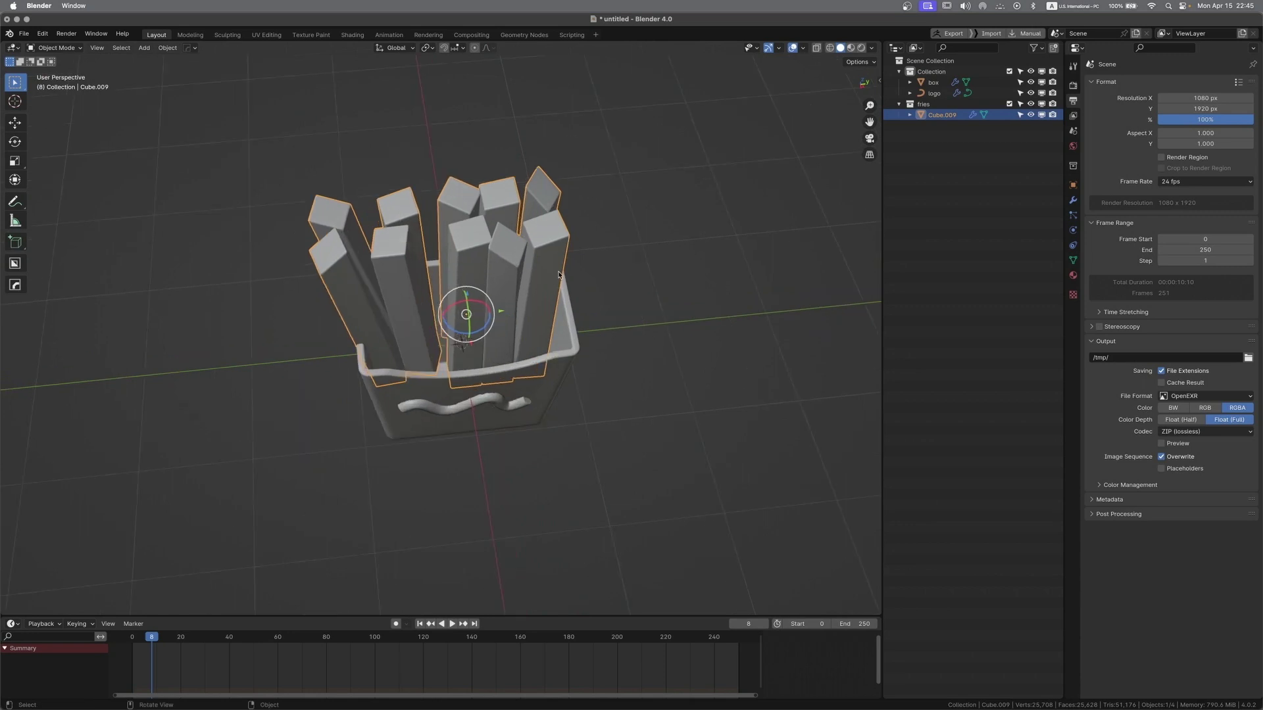
# Play the simulation with the joined sticks up to frame 37 and check how they sit
pyautogui.click(457, 622)
pyautogui.moveTo(546, 434); pyautogui.dragTo(623, 398, button='middle')
pyautogui.click(624, 396)
pyautogui.moveTo(691, 328); pyautogui.dragTo(625, 306, button='middle')
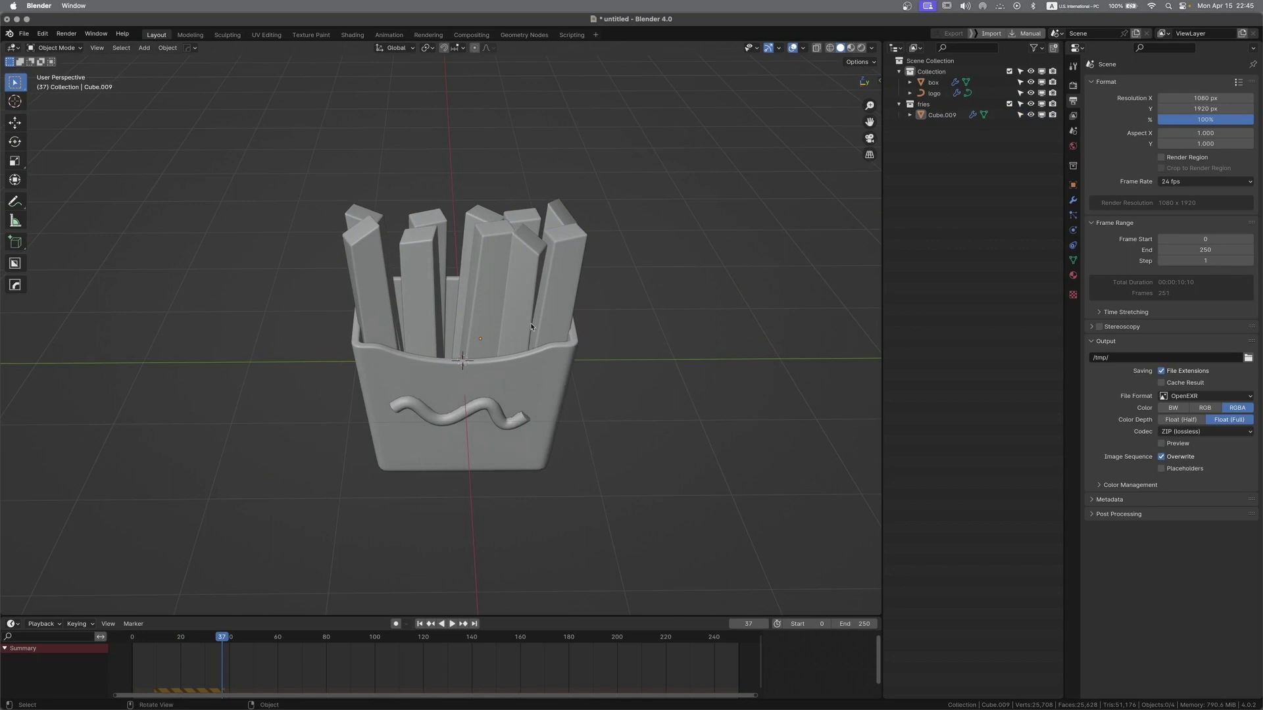
# Select the whole front stick at the box's left end in Edit Mode and shift it in the top view
pyautogui.click(490, 325)
pyautogui.moveTo(365, 288); pyautogui.dragTo(474, 271, button='middle')
pyautogui.press('Tab')
pyautogui.click(518, 273)
pyautogui.click(402, 321)
pyautogui.press('l')
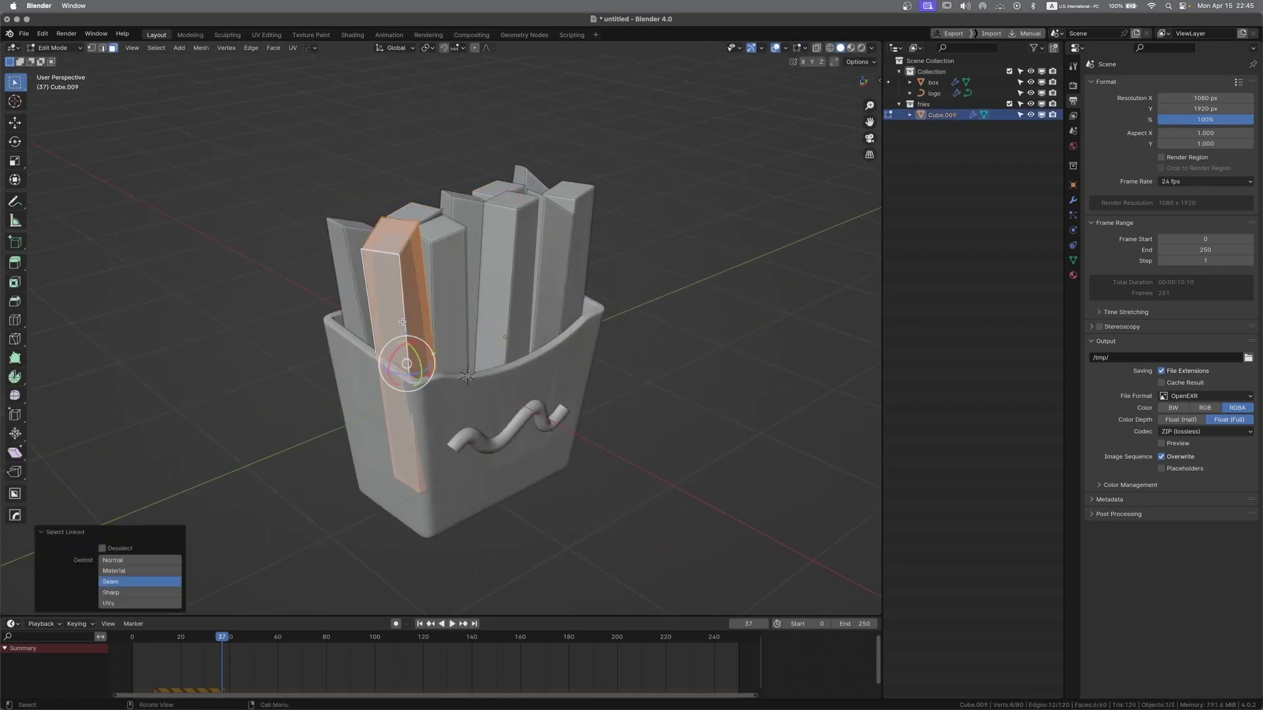
pyautogui.moveTo(402, 322); pyautogui.dragTo(448, 344, button='middle')
pyautogui.press('KP_7')
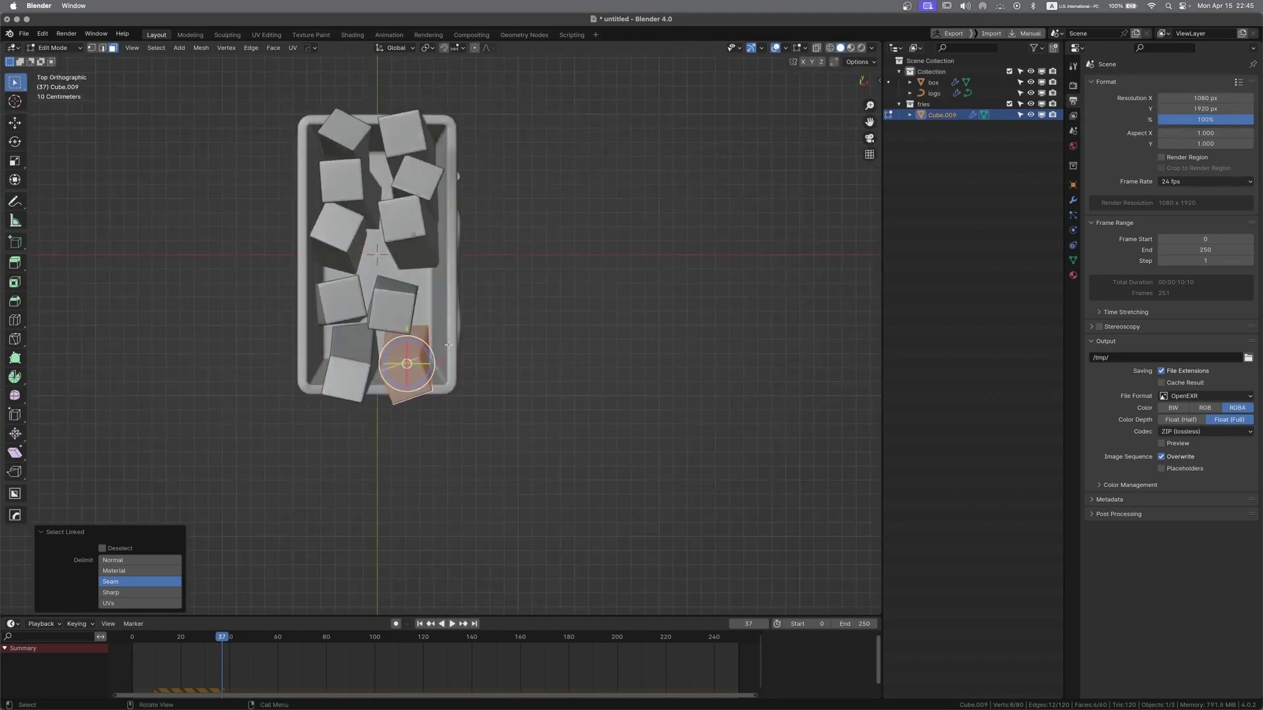
pyautogui.press('g')
pyautogui.click(453, 331)
pyautogui.moveTo(454, 331); pyautogui.dragTo(505, 261, button='middle')
pyautogui.press('Tab')
pyautogui.click(653, 292)
# Lower the top face of the middle front stick along Z and adjust its position in Edit Mode
pyautogui.moveTo(652, 292); pyautogui.dragTo(375, 398, button='middle')
pyautogui.press('Tab')
pyautogui.click(503, 227)
pyautogui.press('g')
pyautogui.moveTo(505, 230); pyautogui.dragTo(597, 256, button='middle')
pyautogui.press('z')
pyautogui.click(557, 204)
pyautogui.press('g')
pyautogui.click(548, 217)
pyautogui.press('Tab')
pyautogui.click(544, 198)
# Raise the top face of the back stick second from the left along Z to lengthen it
pyautogui.moveTo(545, 197); pyautogui.dragTo(593, 163, button='middle')
pyautogui.press('Tab')
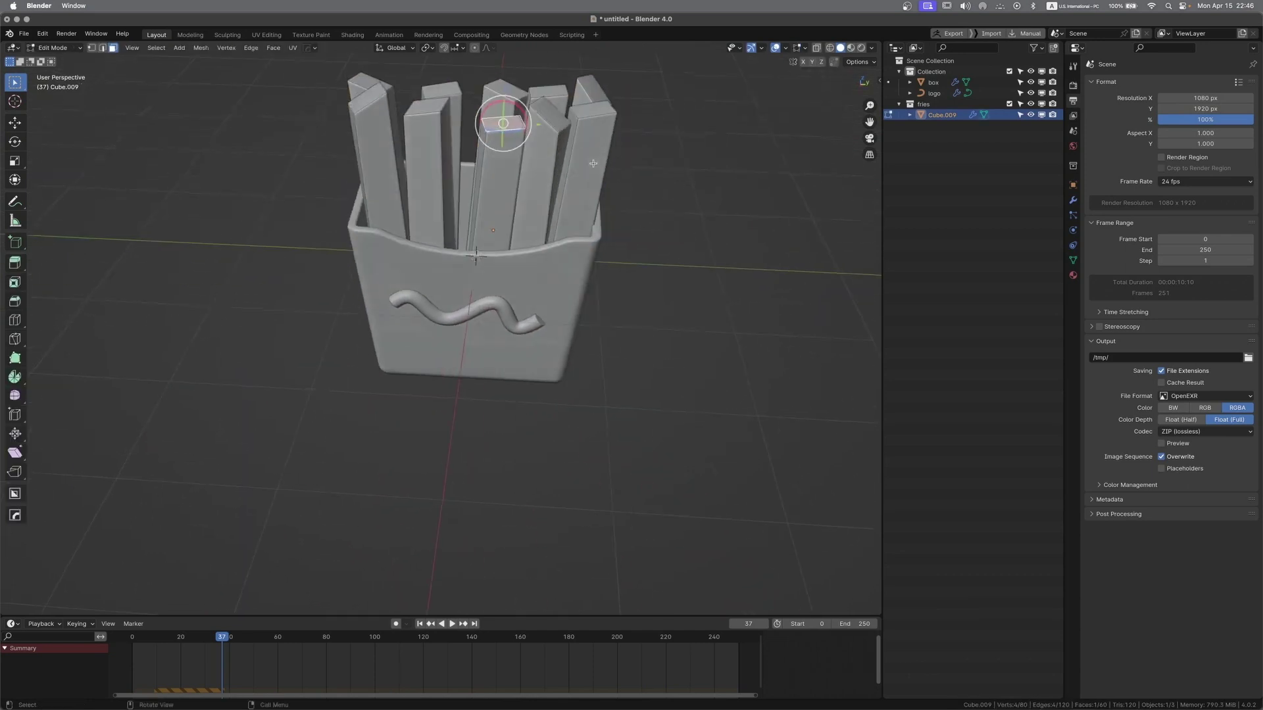
pyautogui.click(444, 88)
pyautogui.press('g')
pyautogui.press('z')
pyautogui.click(447, 63)
pyautogui.moveTo(466, 137); pyautogui.dragTo(548, 207, button='middle')
pyautogui.press('Tab')
# Select the whole front stick second from the left, duplicate it, and rotate the copy by about -39.8°
pyautogui.press('Tab')
pyautogui.click(387, 227)
pyautogui.moveTo(394, 229); pyautogui.dragTo(379, 257, button='middle')
pyautogui.click(379, 257)
pyautogui.hotkey('ctrl', 'l')
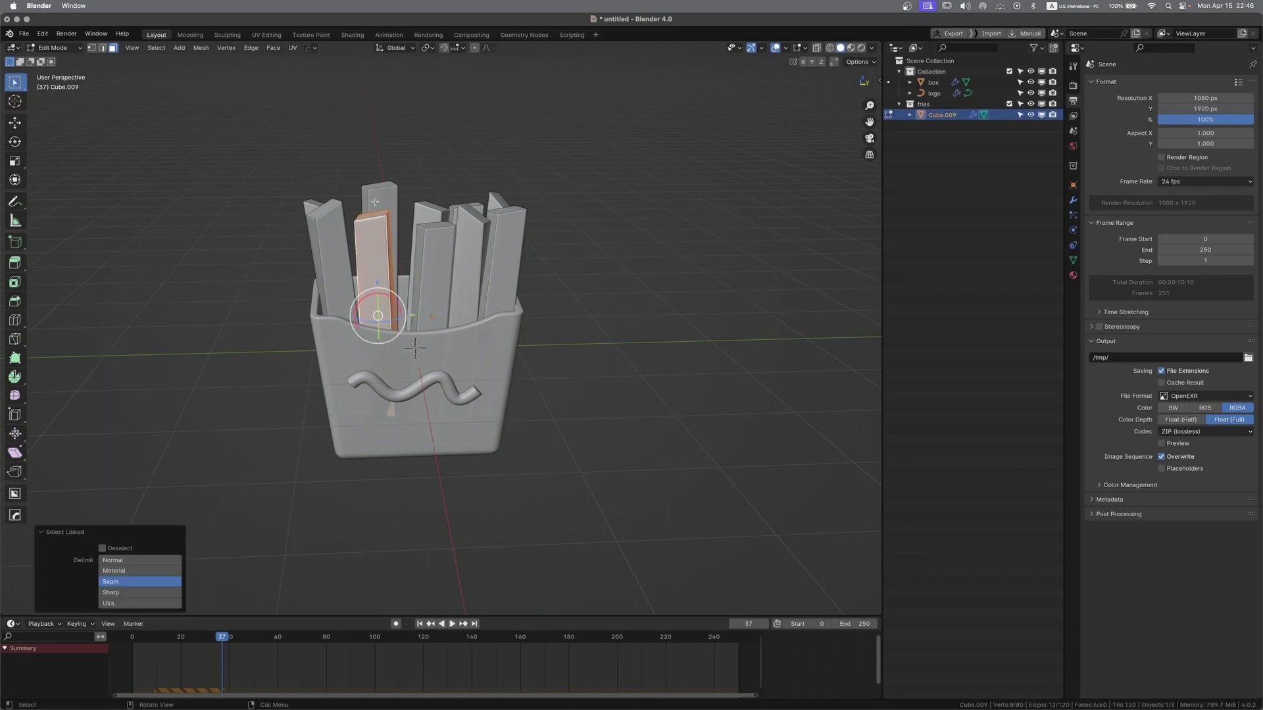
pyautogui.moveTo(387, 196); pyautogui.dragTo(445, 305, button='middle')
pyautogui.click(378, 264)
pyautogui.hotkey('ctrl', 'l')
pyautogui.hotkey('shift', 'd')
pyautogui.press('r')
pyautogui.click(505, 249)
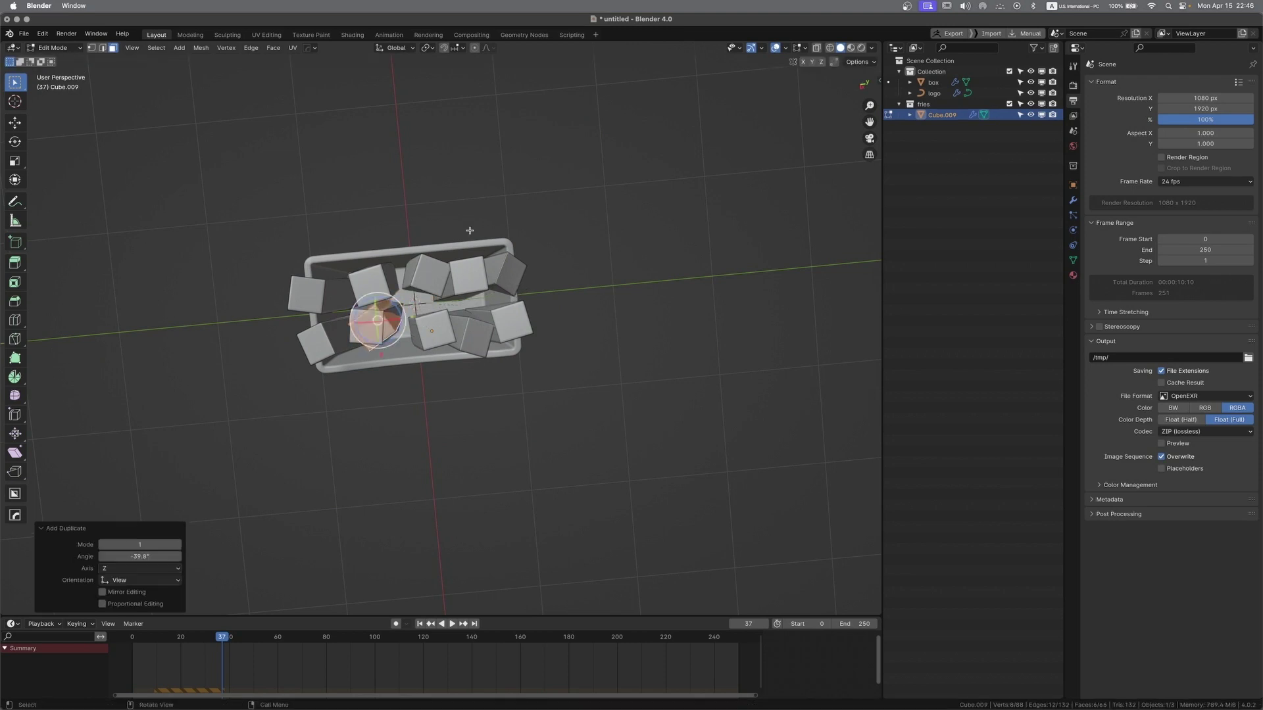
# Move the duplicated stick into the gap at the middle of the box and leave Edit Mode
pyautogui.press('g')
pyautogui.click(499, 234)
pyautogui.moveTo(564, 329); pyautogui.dragTo(569, 197, button='middle')
pyautogui.press('Tab')
pyautogui.click(570, 195)
# Shift one side face of the duplicated middle stick in Edit Mode, moving it about -0.048 m along X
pyautogui.moveTo(486, 283); pyautogui.dragTo(421, 316, button='middle')
pyautogui.click(417, 255)
pyautogui.press('Tab')
pyautogui.scroll(3, 423, 300)
pyautogui.click(419, 314)
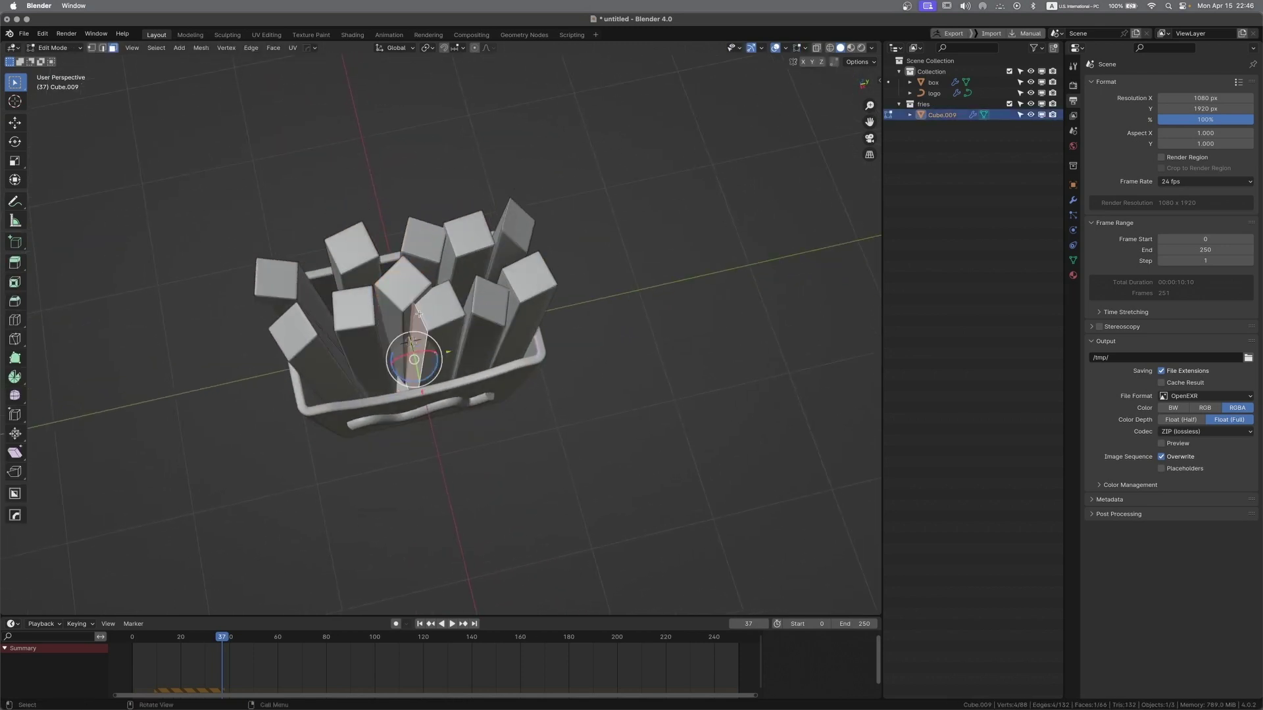
pyautogui.press('g')
pyautogui.click(509, 302)
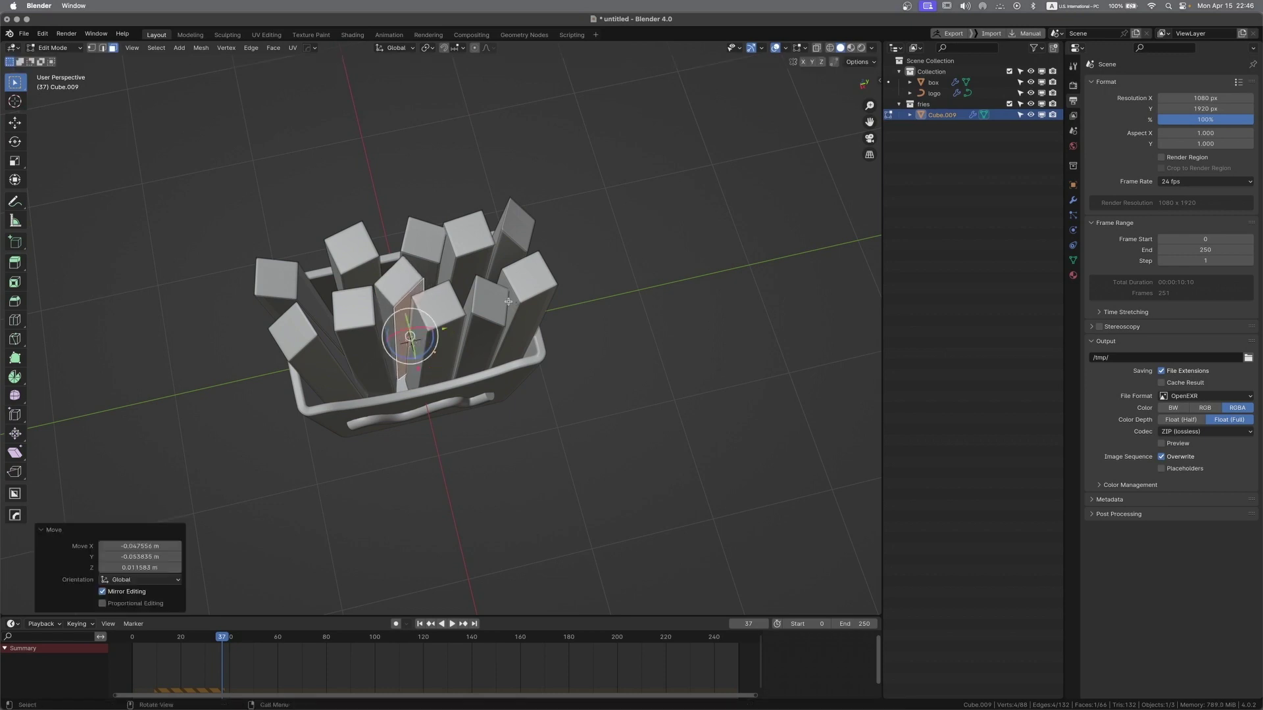
pyautogui.moveTo(516, 250); pyautogui.dragTo(538, 197, button='middle')
pyautogui.press('Tab')
# Clear the selection, check the filled box from several angles, and save the file
pyautogui.moveTo(613, 349); pyautogui.dragTo(629, 309, button='middle')
pyautogui.click(629, 311)
pyautogui.moveTo(619, 378); pyautogui.dragTo(498, 442, button='middle')
pyautogui.click(571, 261)
pyautogui.click(668, 331)
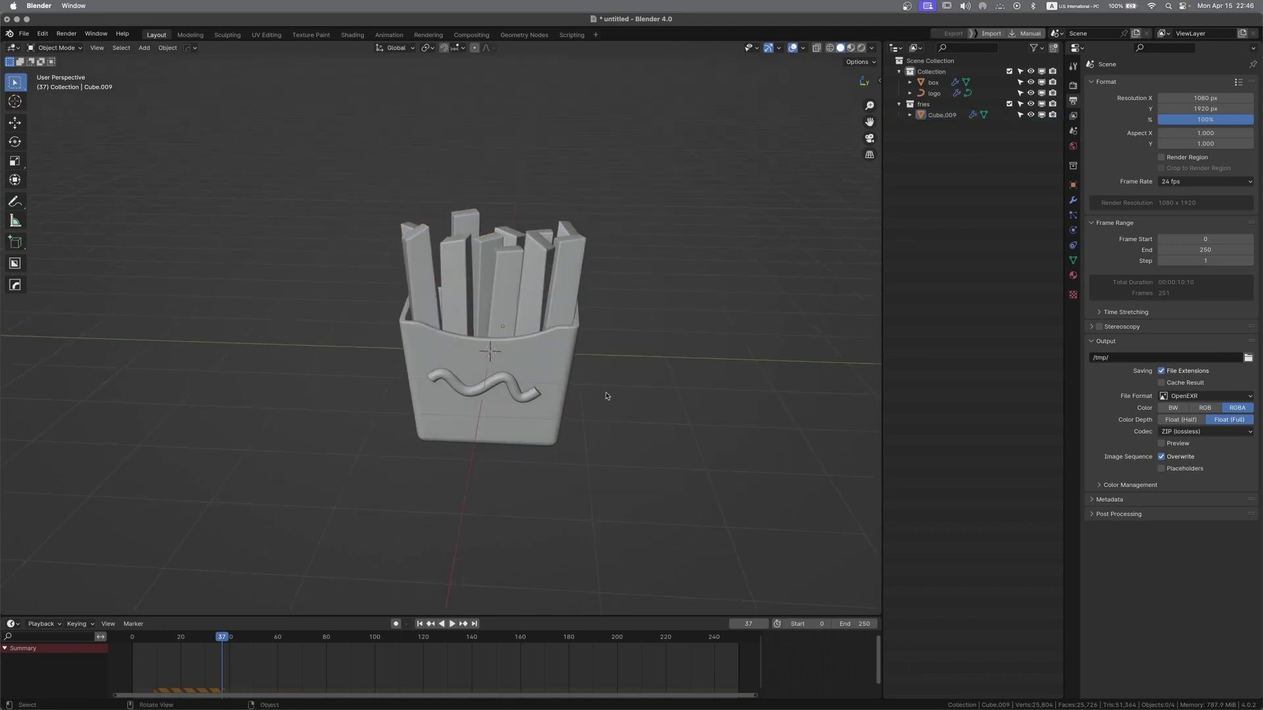
pyautogui.press('super+s')
pyautogui.moveTo(617, 388); pyautogui.dragTo(592, 411, button='middle')
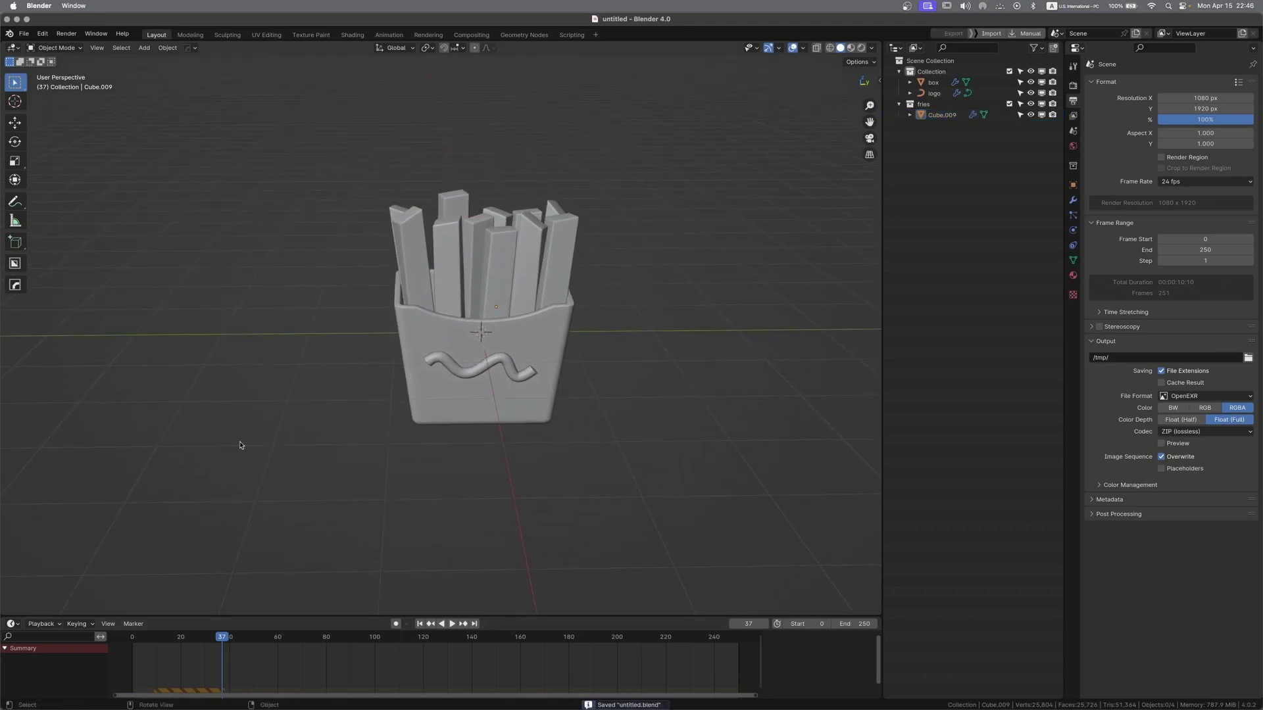
pyautogui.moveTo(295, 429); pyautogui.dragTo(651, 191, button='middle')
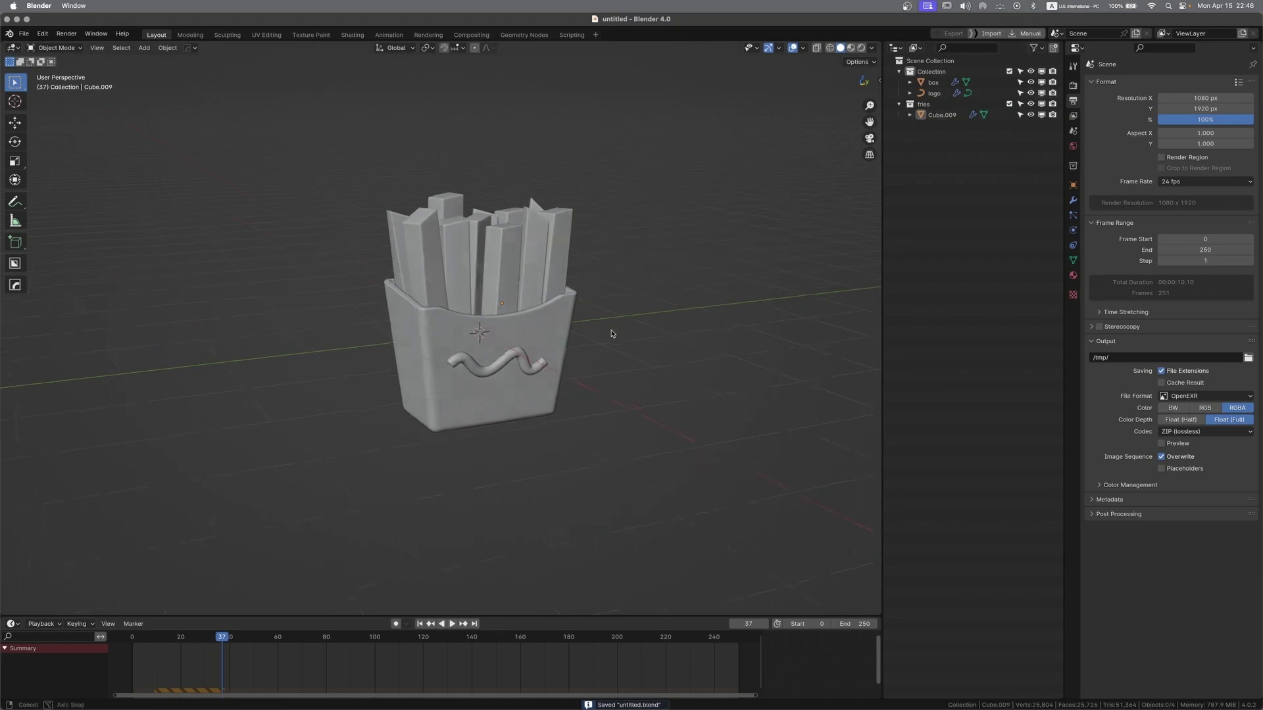
# Add a camera and align it to the current view of the box
pyautogui.hotkey('shift', 'a')
pyautogui.moveTo(603, 335)
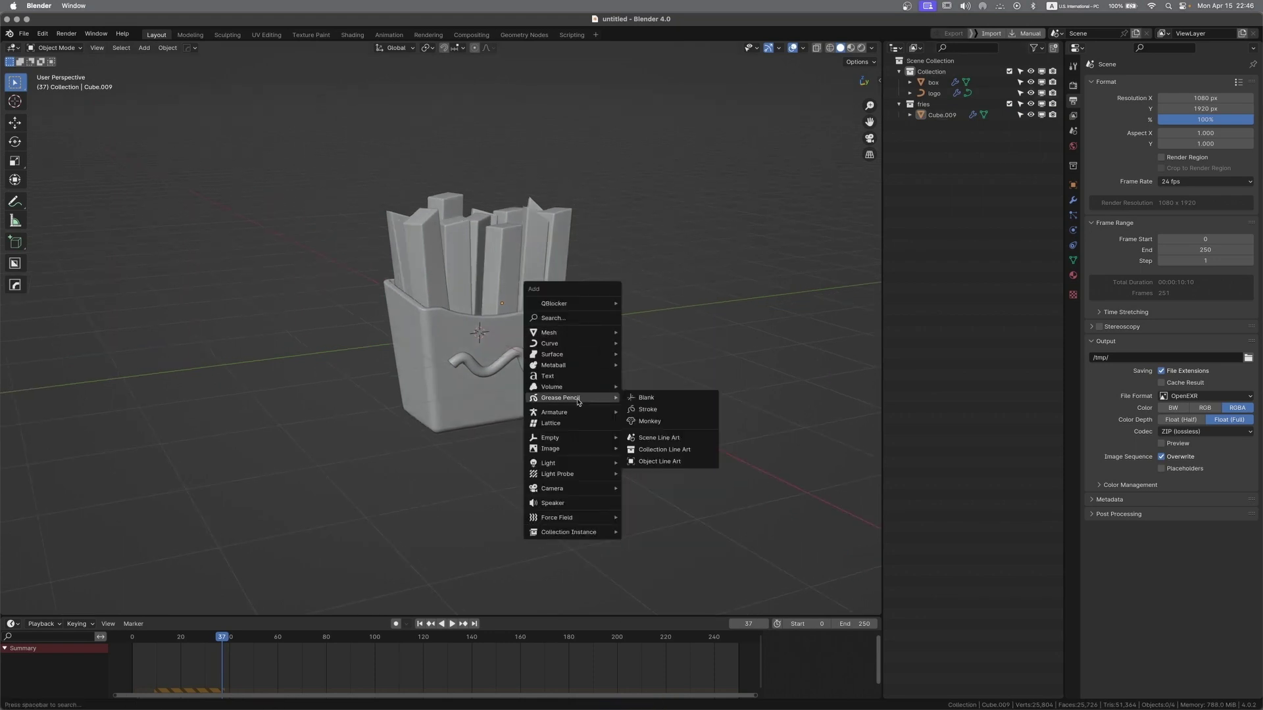
pyautogui.moveTo(581, 492)
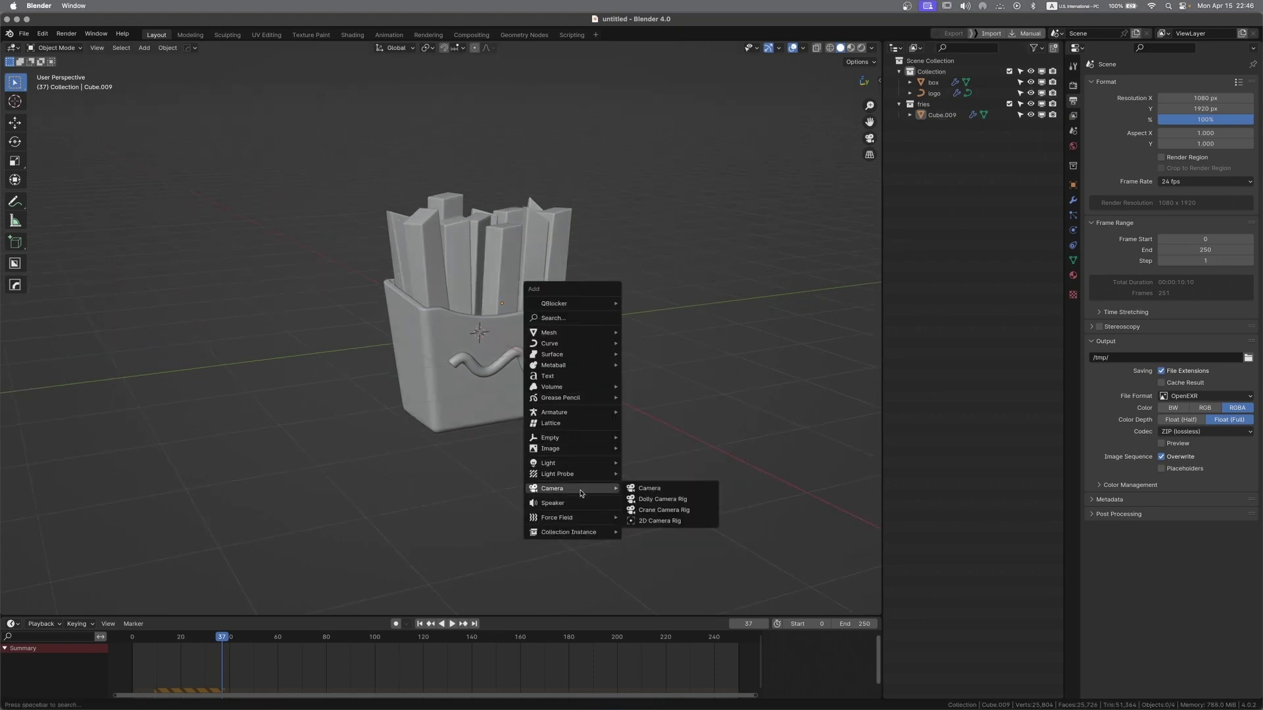
pyautogui.click(655, 494)
pyautogui.moveTo(655, 494); pyautogui.dragTo(628, 345, button='middle')
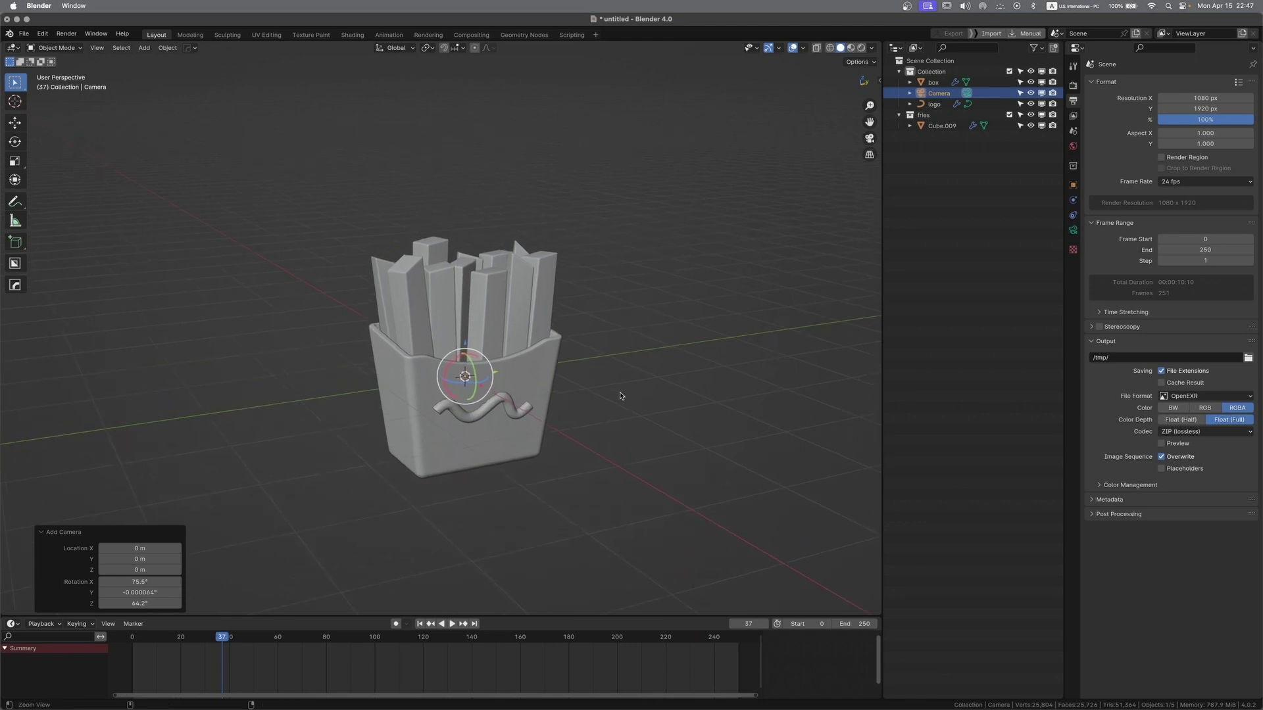
pyautogui.press('ctrl+alt+KP_0')
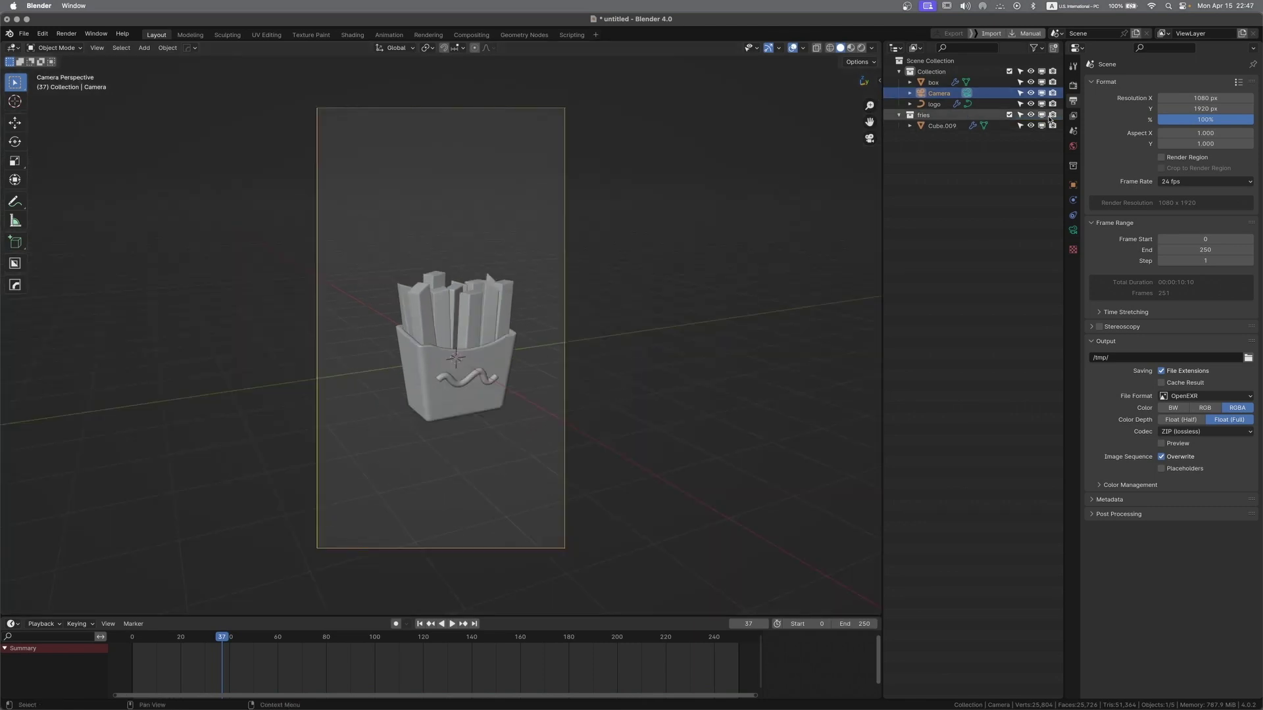
# Set the output resolution to 1920 × 1080 px
pyautogui.click(1073, 116)
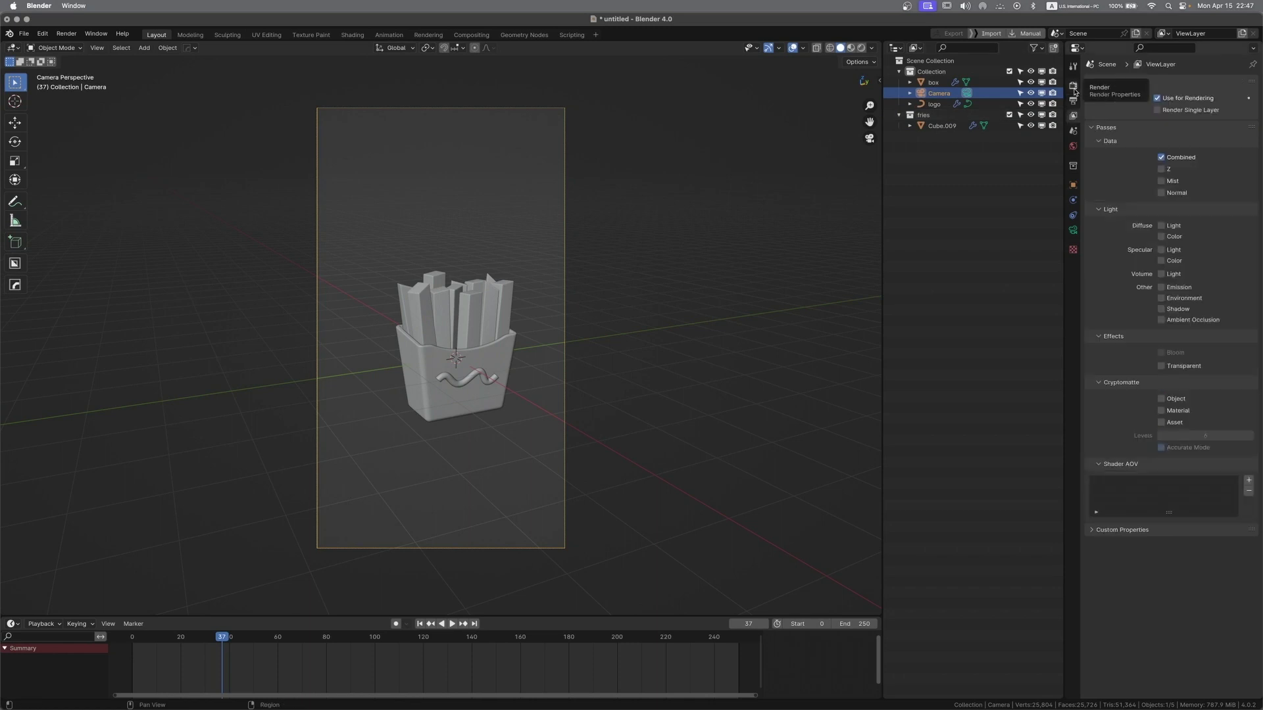
pyautogui.click(1074, 90)
pyautogui.click(1074, 101)
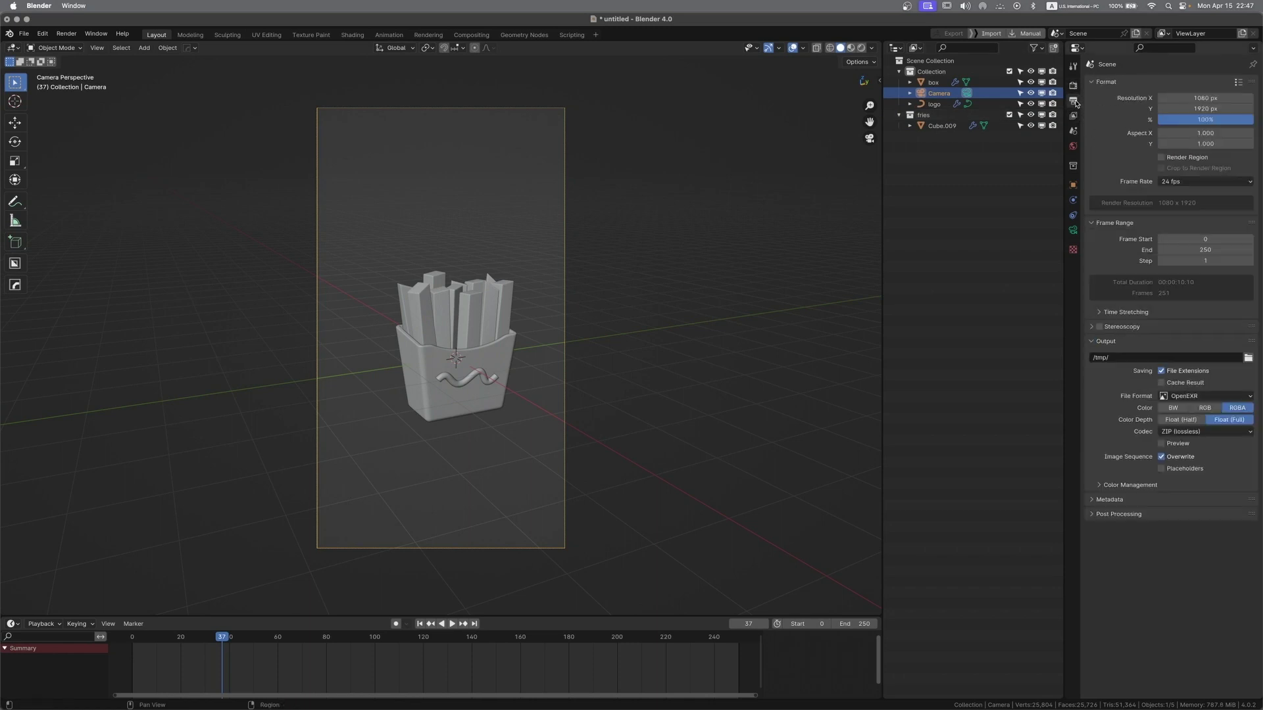
pyautogui.click(1188, 98)
pyautogui.write('1920')
pyautogui.press('Tab')
pyautogui.write('1')
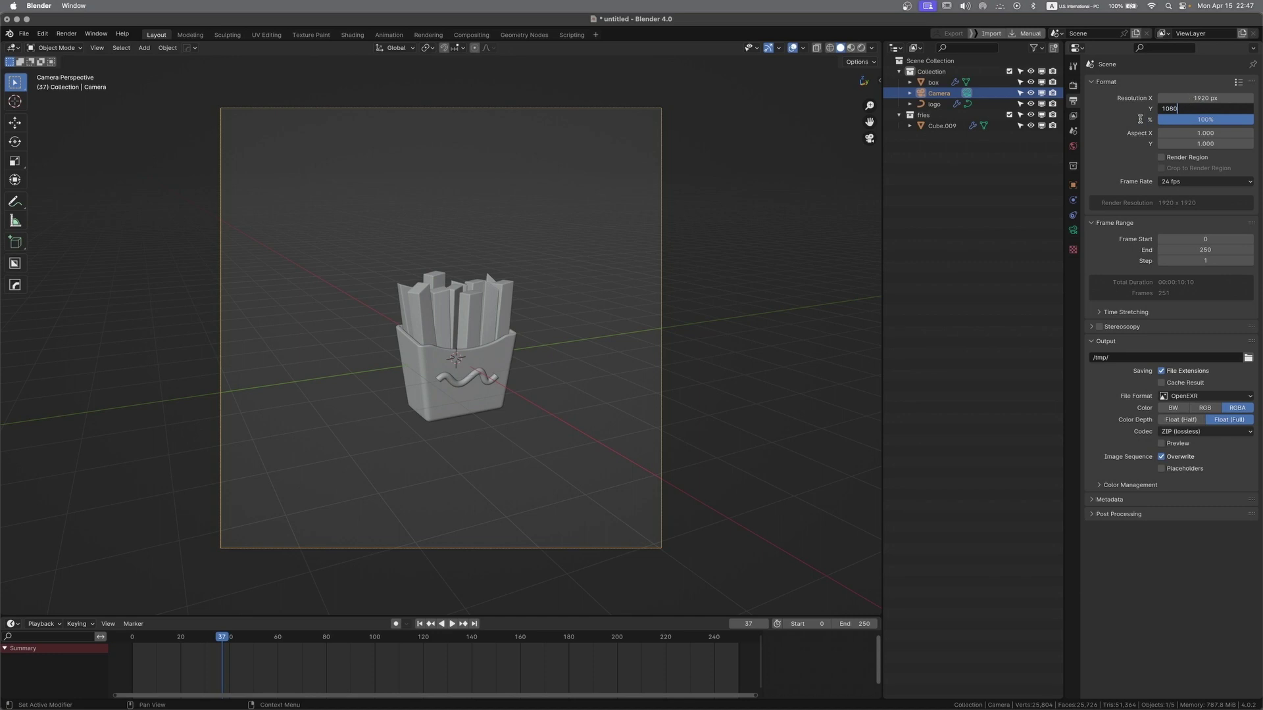
pyautogui.press('Return')
pyautogui.scroll(1, 513, 283)
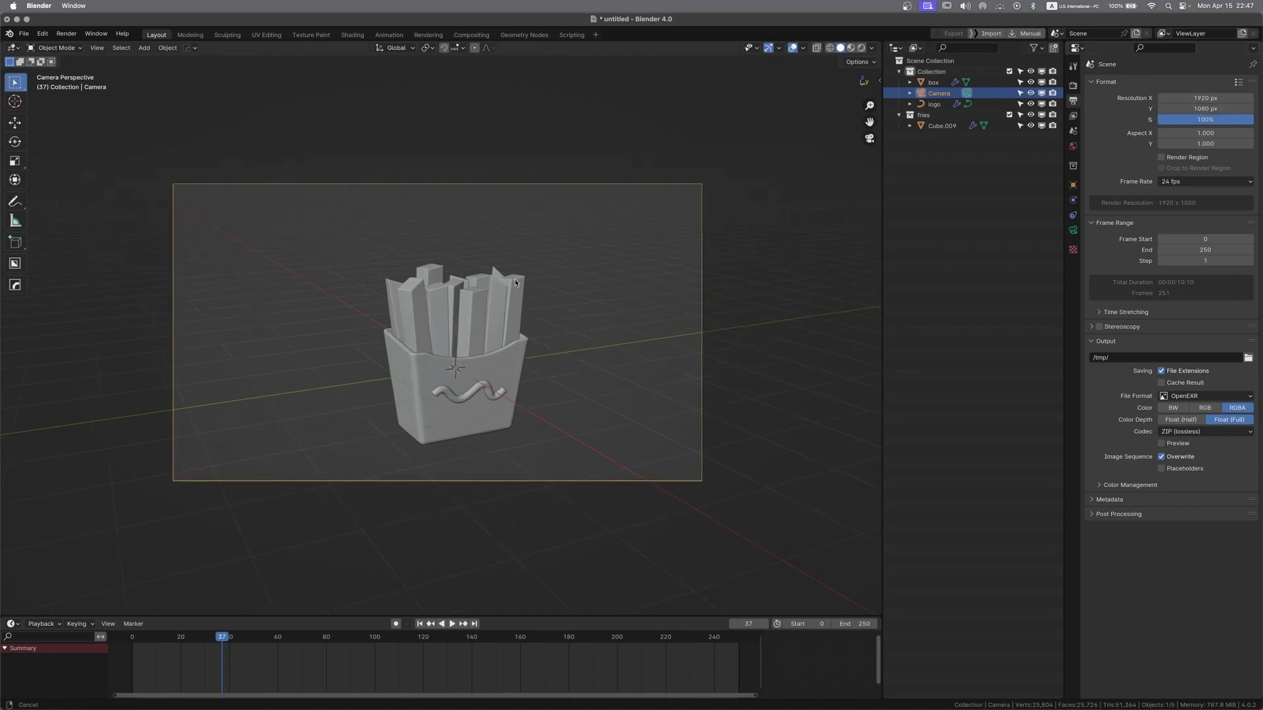
# Set the camera's passepartout opacity to 0.98 in its viewport display settings
pyautogui.hscroll(3, 514, 282)
pyautogui.click(1073, 231)
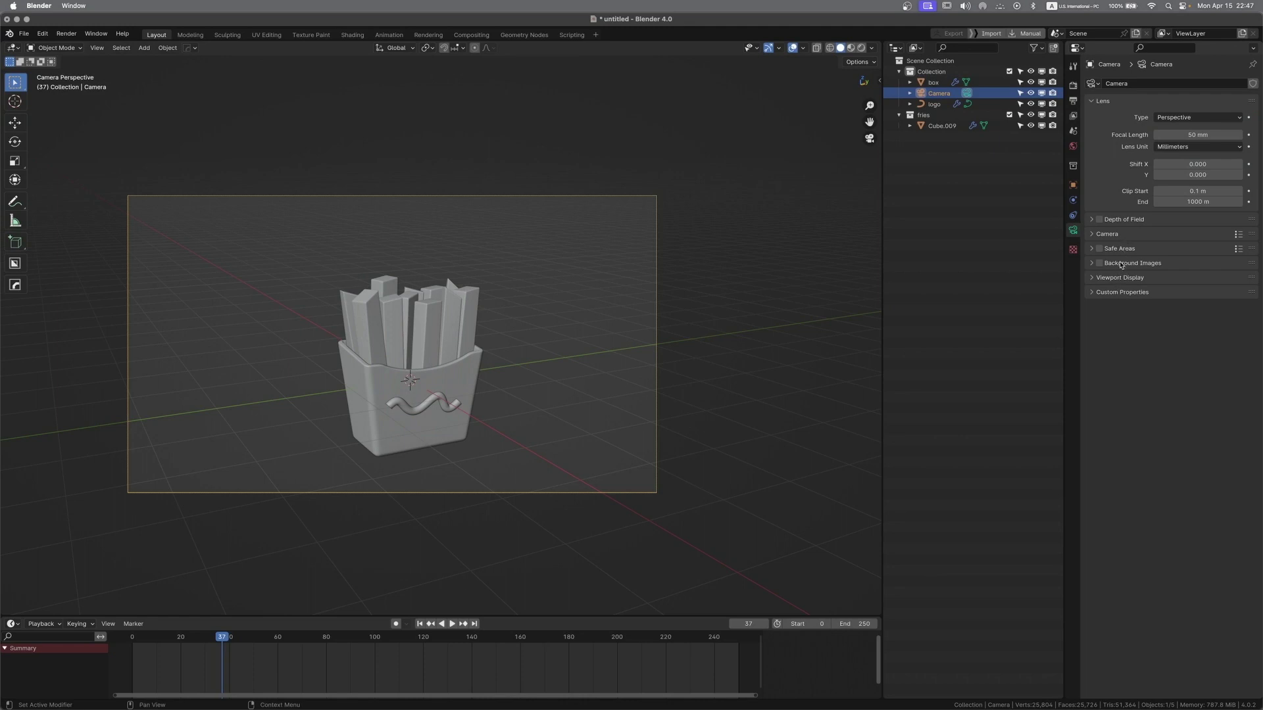
pyautogui.click(1128, 235)
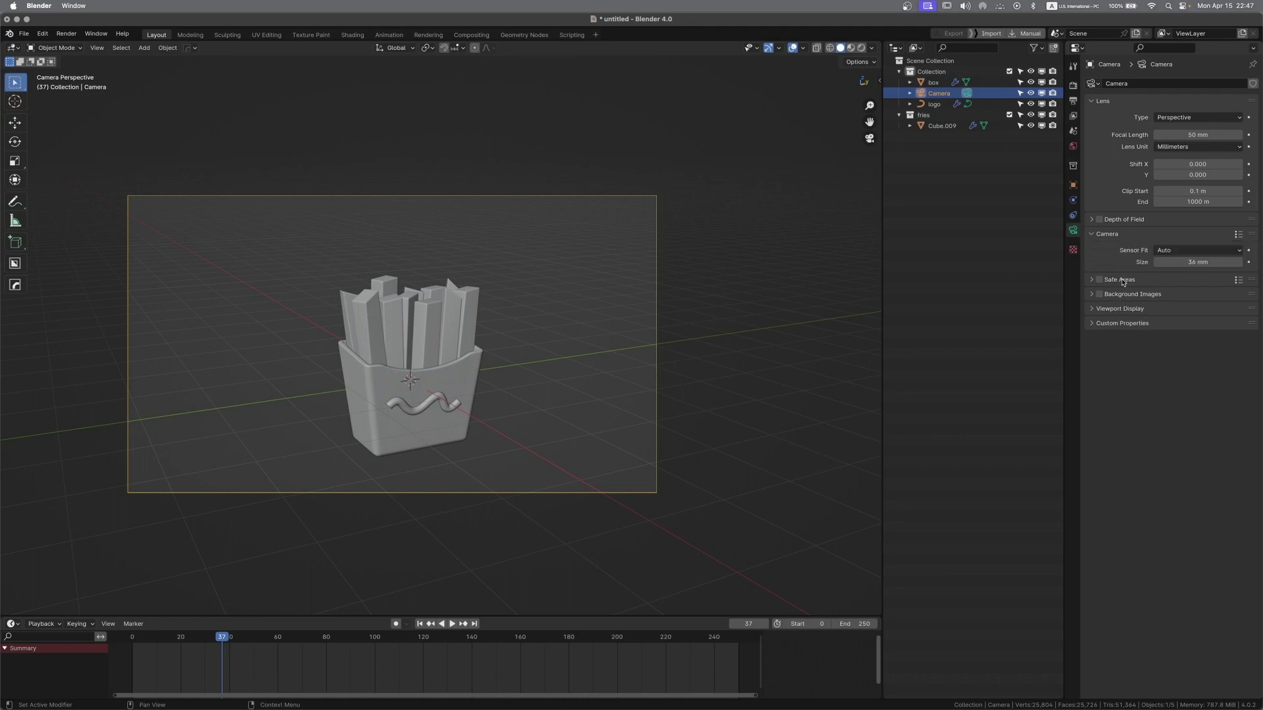
pyautogui.click(1129, 308)
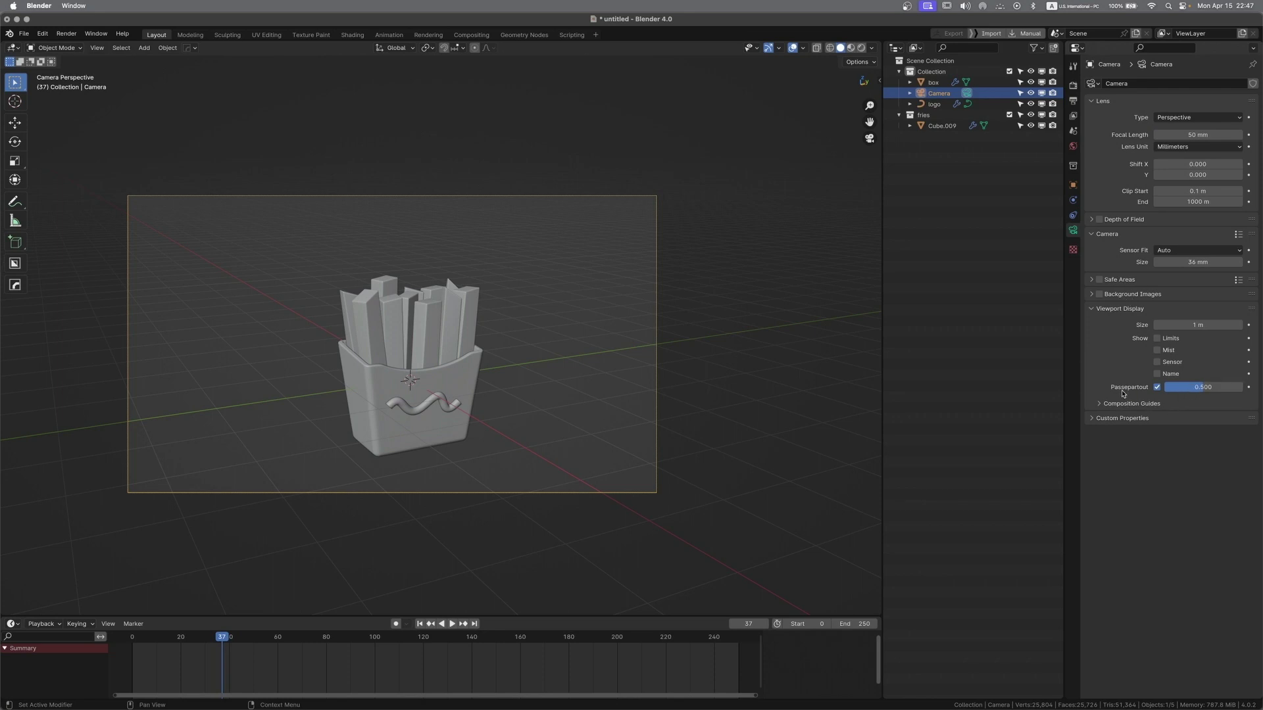
pyautogui.click(1201, 387)
pyautogui.write('0.98')
pyautogui.press('Return')
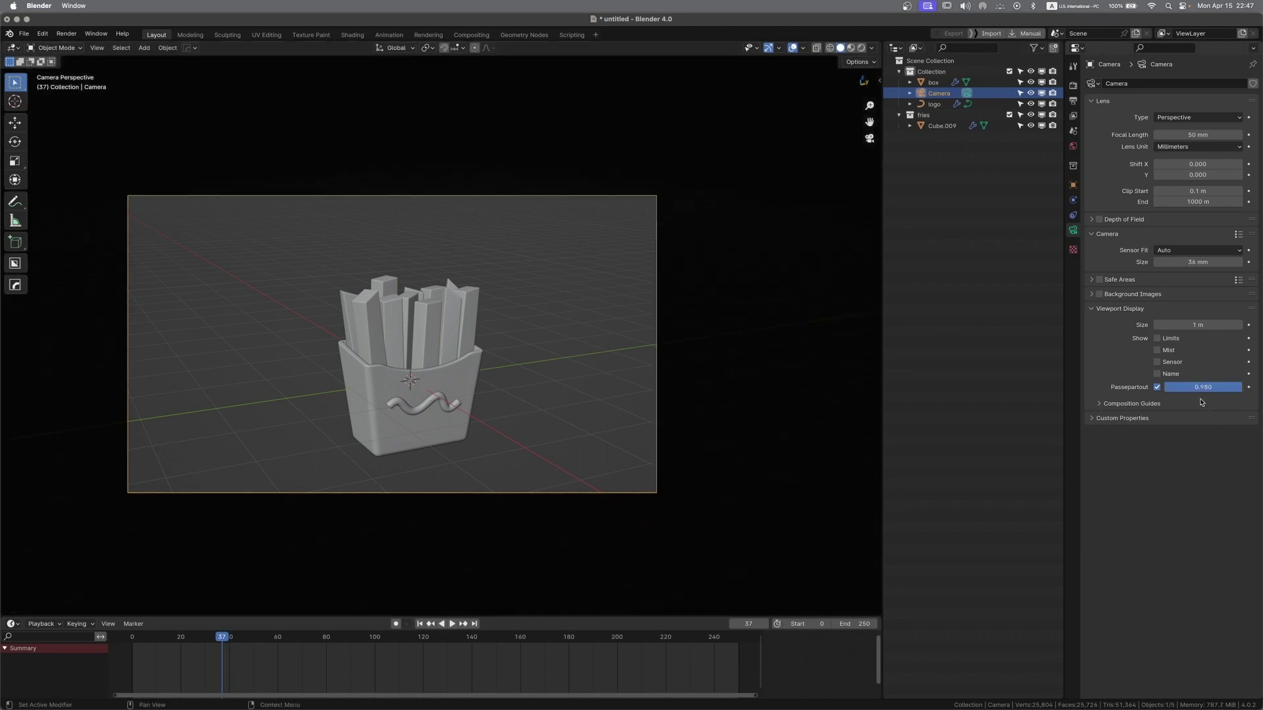
# Move the camera closer with walk navigation so the box of fries fills more of the frame
pyautogui.keyDown('shift'); pyautogui.moveTo(487, 359); pyautogui.dragTo(553, 350, button='middle'); pyautogui.keyUp('shift')
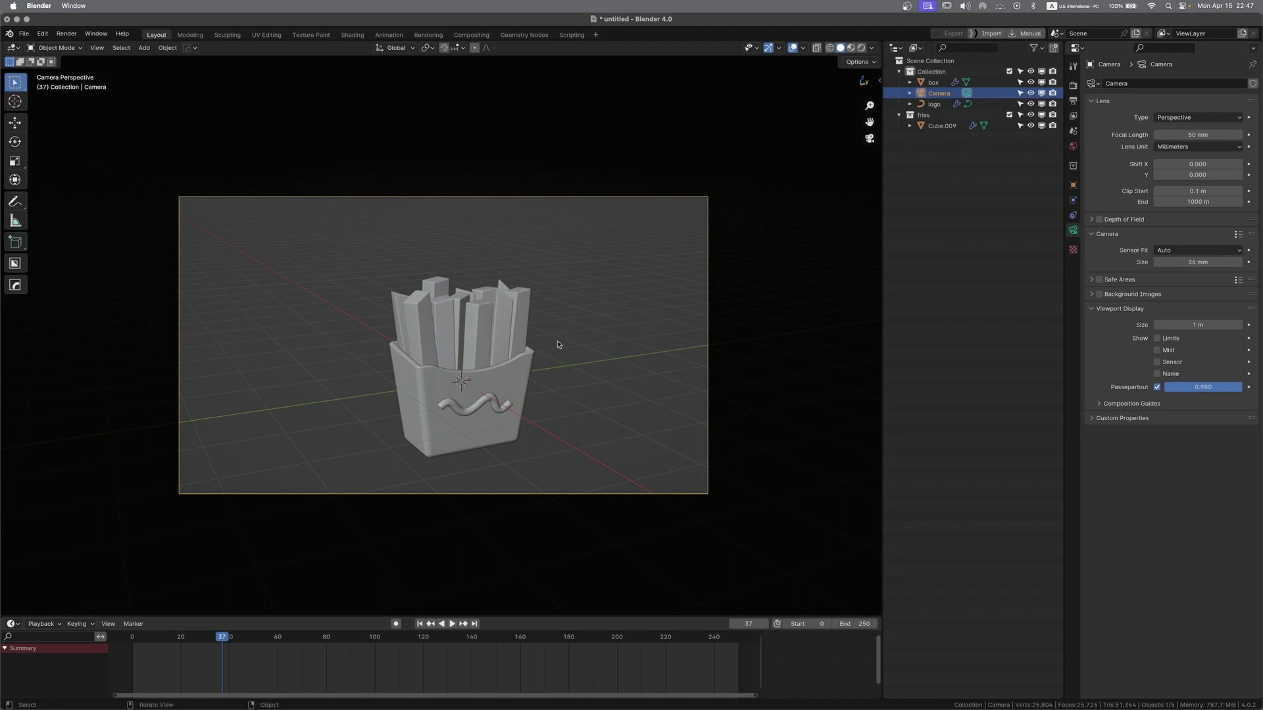
pyautogui.press('n')
pyautogui.press('n')
pyautogui.hotkey('shift', '`')
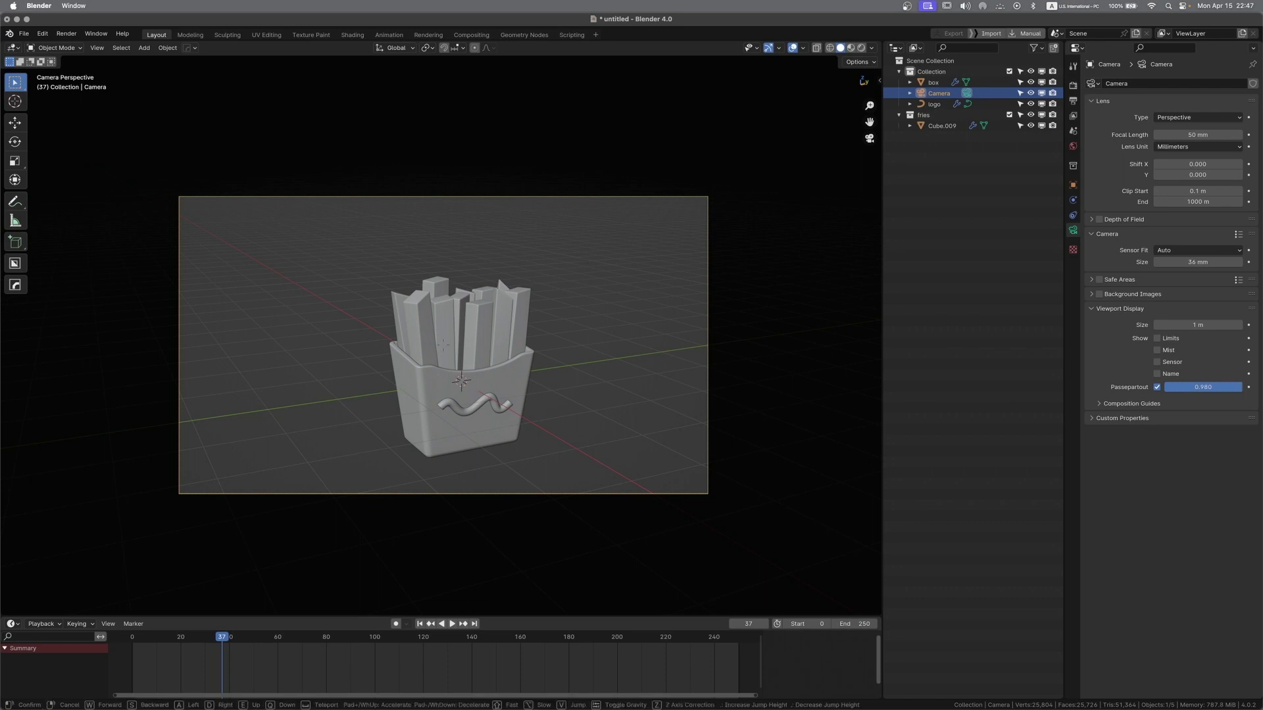
pyautogui.press('w')
pyautogui.press('d')
pyautogui.press('w')
pyautogui.press('s')
pyautogui.press('d')
pyautogui.press('w')
pyautogui.click(585, 258)
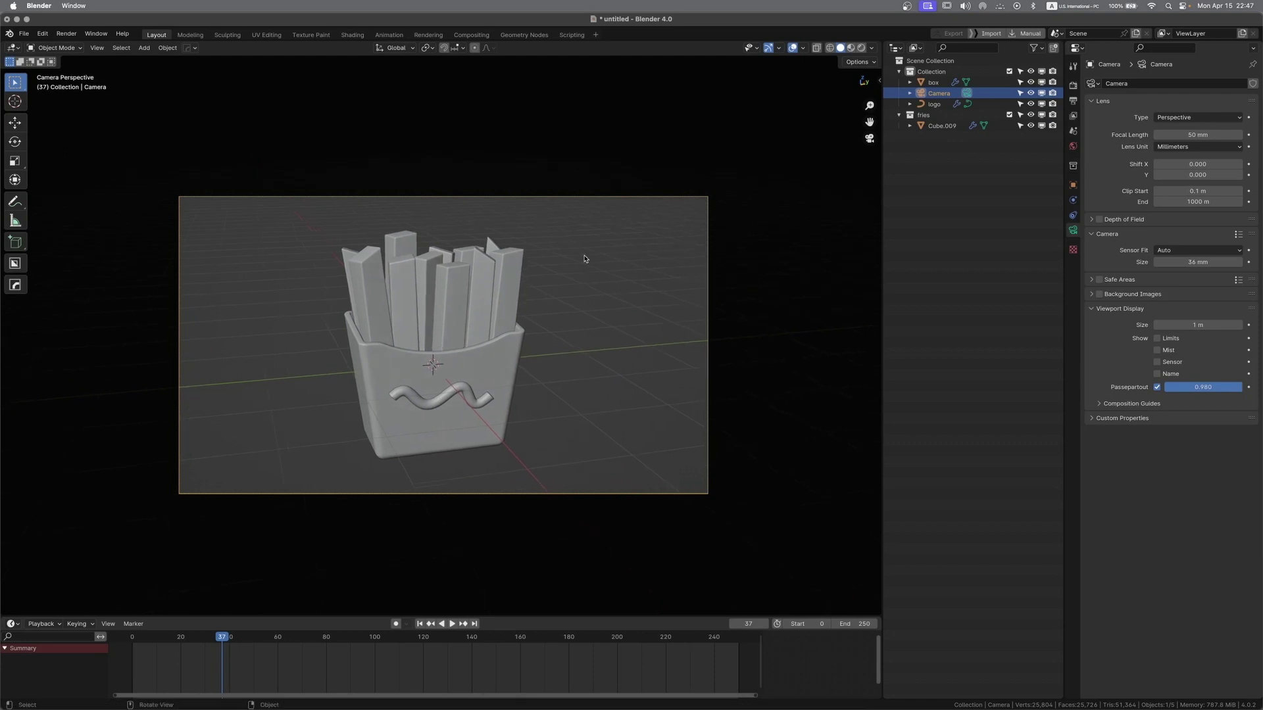
# Fine-tune the camera's framing of the box with Camera to View enabled, and turn that lock off again
pyautogui.press('n')
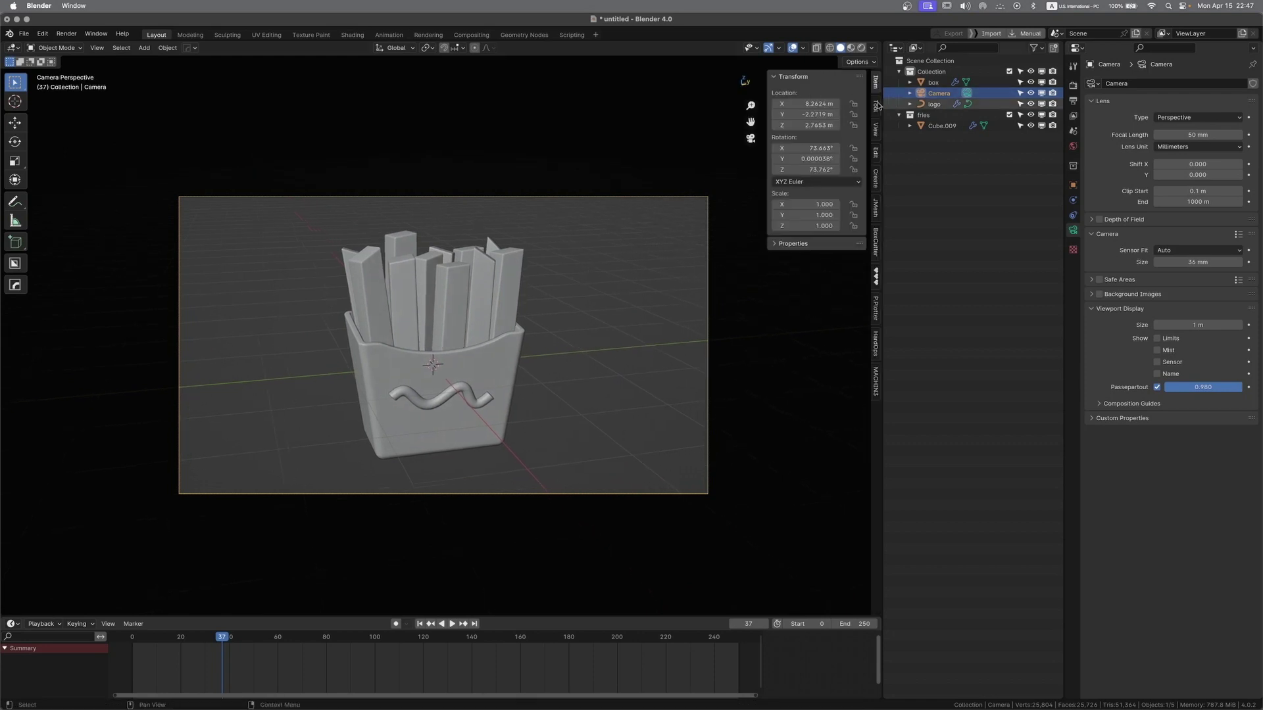
pyautogui.click(876, 125)
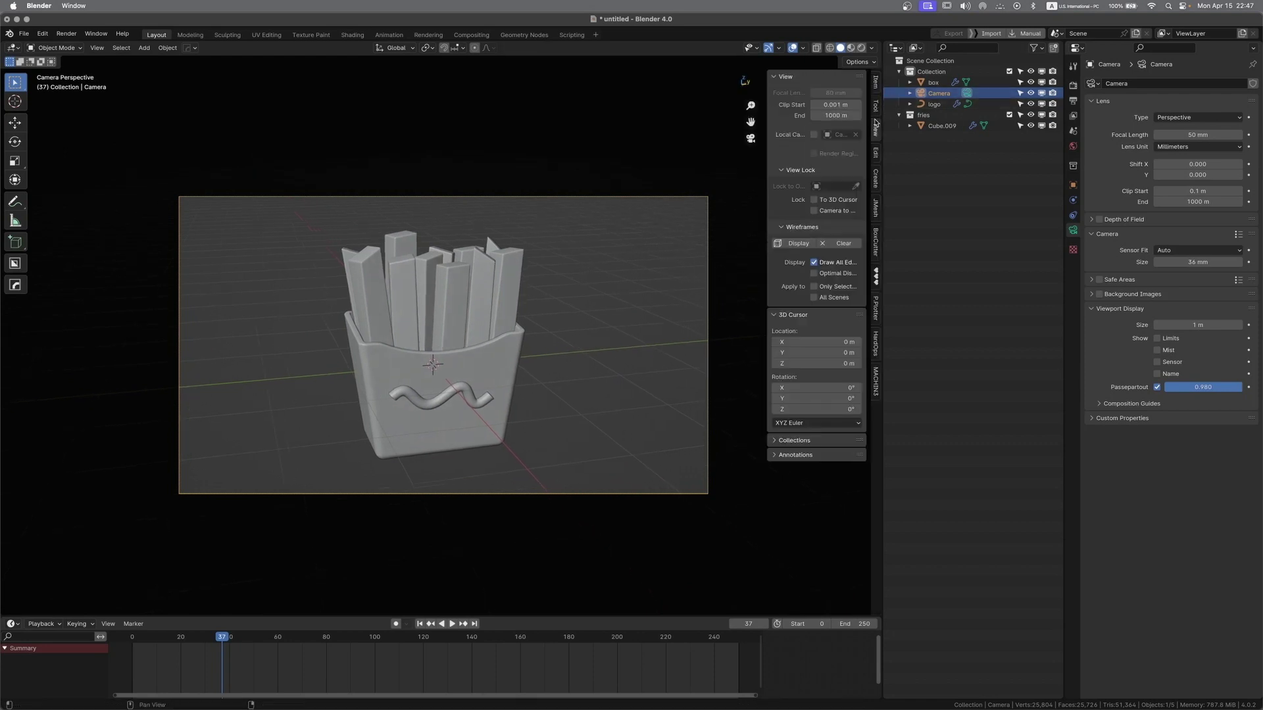
pyautogui.moveTo(765, 207); pyautogui.dragTo(743, 205)
pyautogui.click(800, 210)
pyautogui.moveTo(552, 406); pyautogui.dragTo(221, 229, button='middle')
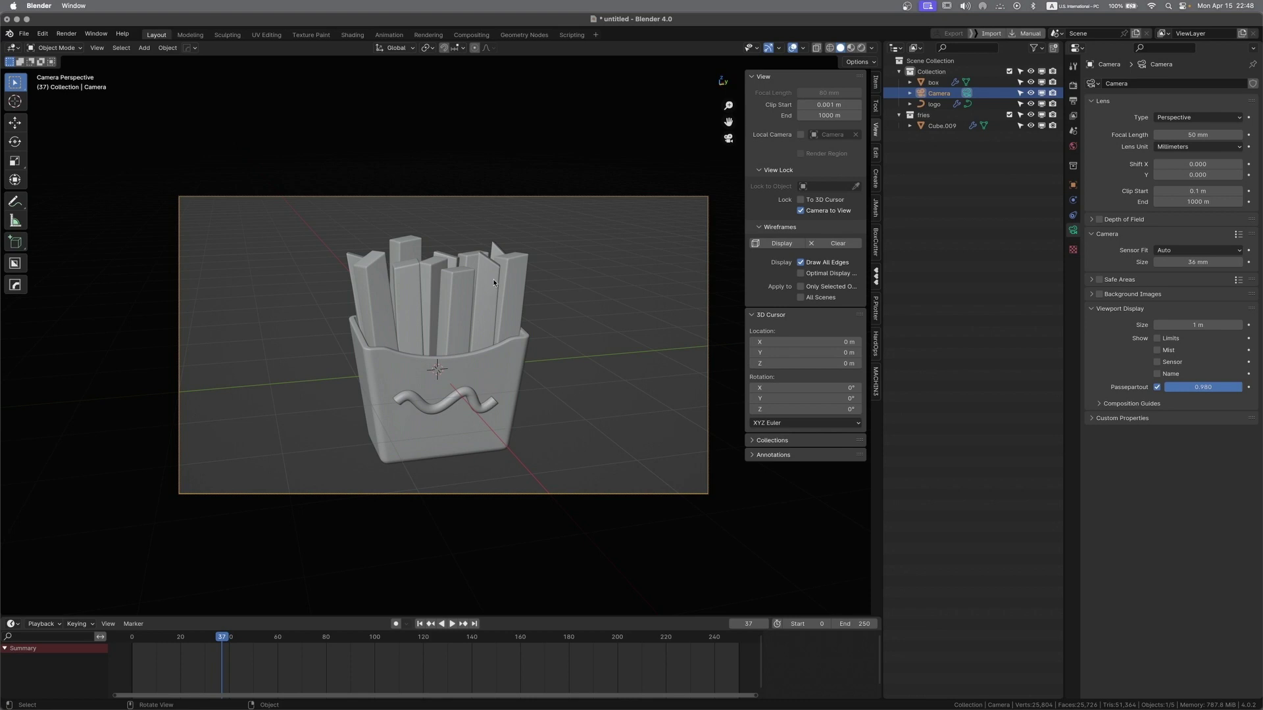
pyautogui.click(800, 210)
# Leave the camera view, frame the box in a free perspective view, and save the file
pyautogui.press('KP_0')
pyautogui.moveTo(515, 343); pyautogui.dragTo(471, 322, button='middle')
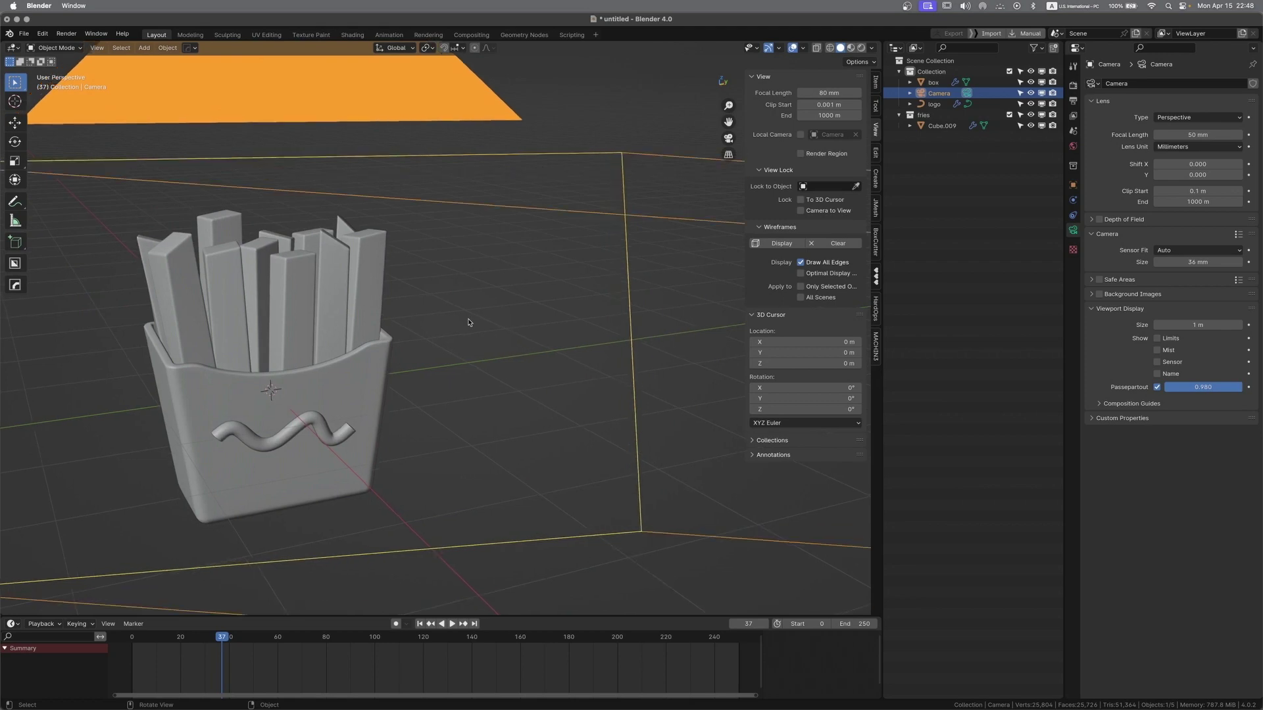
pyautogui.press('KP_Decimal')
pyautogui.moveTo(519, 287); pyautogui.dragTo(558, 291, button='middle')
pyautogui.click(309, 451)
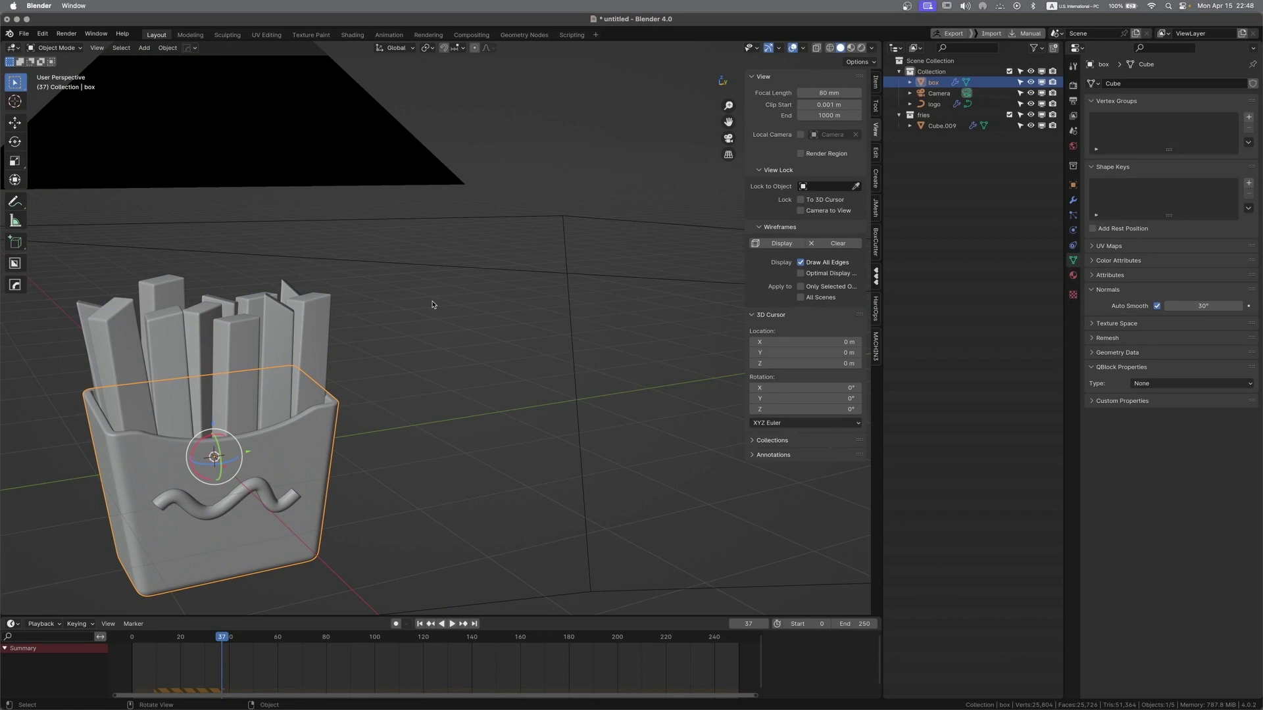
pyautogui.press('KP_Decimal')
pyautogui.scroll(-4, 527, 298)
pyautogui.moveTo(477, 292)
pyautogui.mouseDown(button='middle')
pyautogui.moveTo(555, 307)
pyautogui.moveTo(426, 327)
pyautogui.moveTo(478, 276)
pyautogui.moveTo(454, 290)
pyautogui.mouseUp(button='middle')
pyautogui.press('super+s')
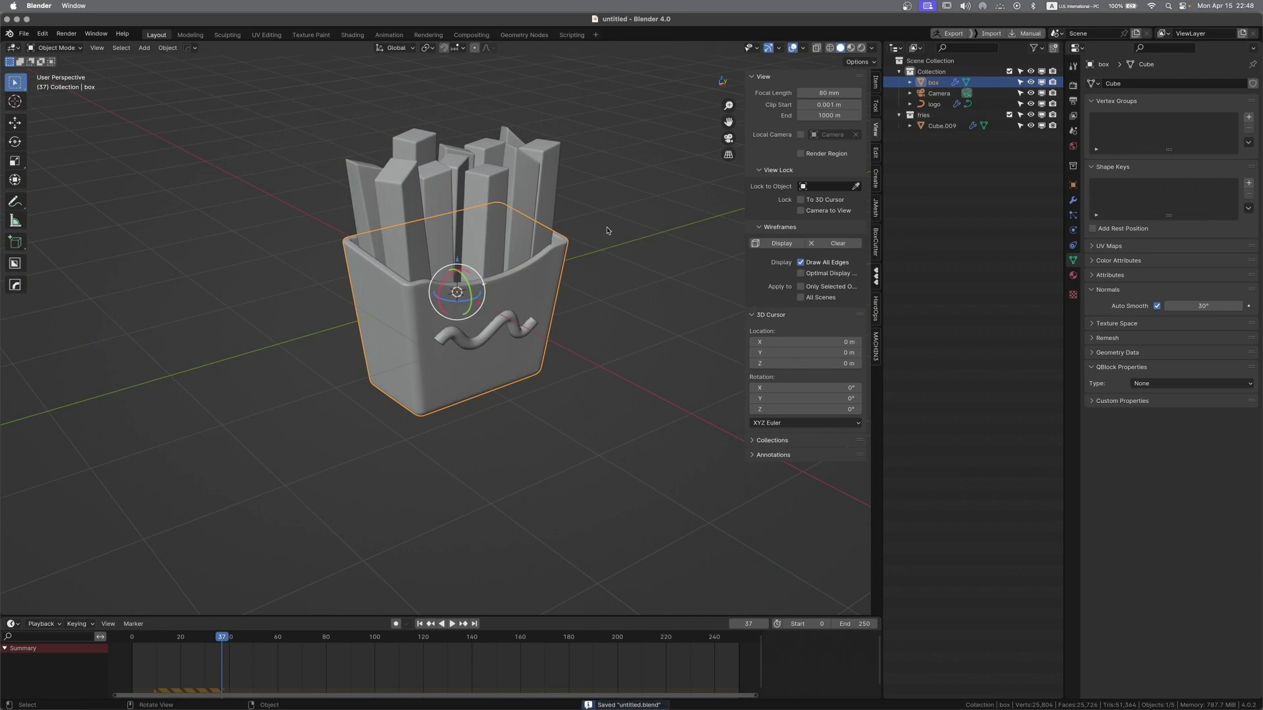
# Split the 3D viewport into two side-by-side areas and show the camera view without its toolbar in the new one
pyautogui.press('n')
pyautogui.moveTo(878, 43); pyautogui.dragTo(556, 106)
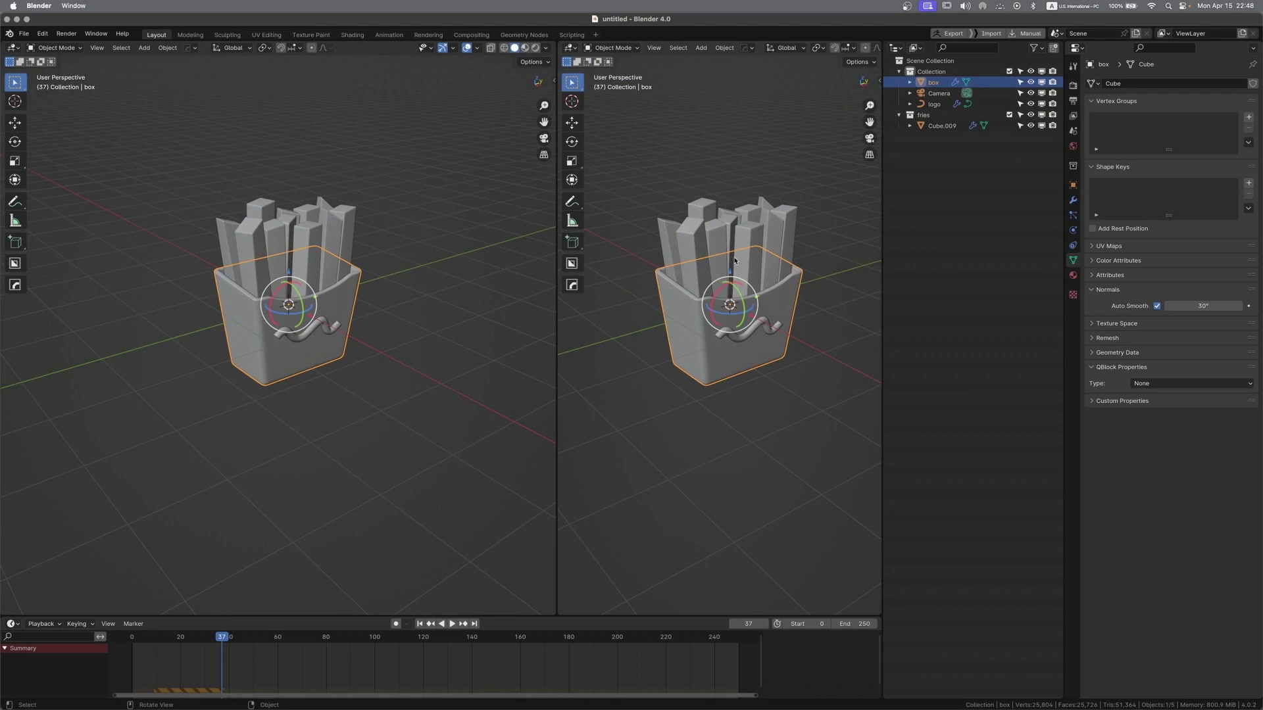
pyautogui.press('KP_0')
pyautogui.scroll(-1, 735, 261)
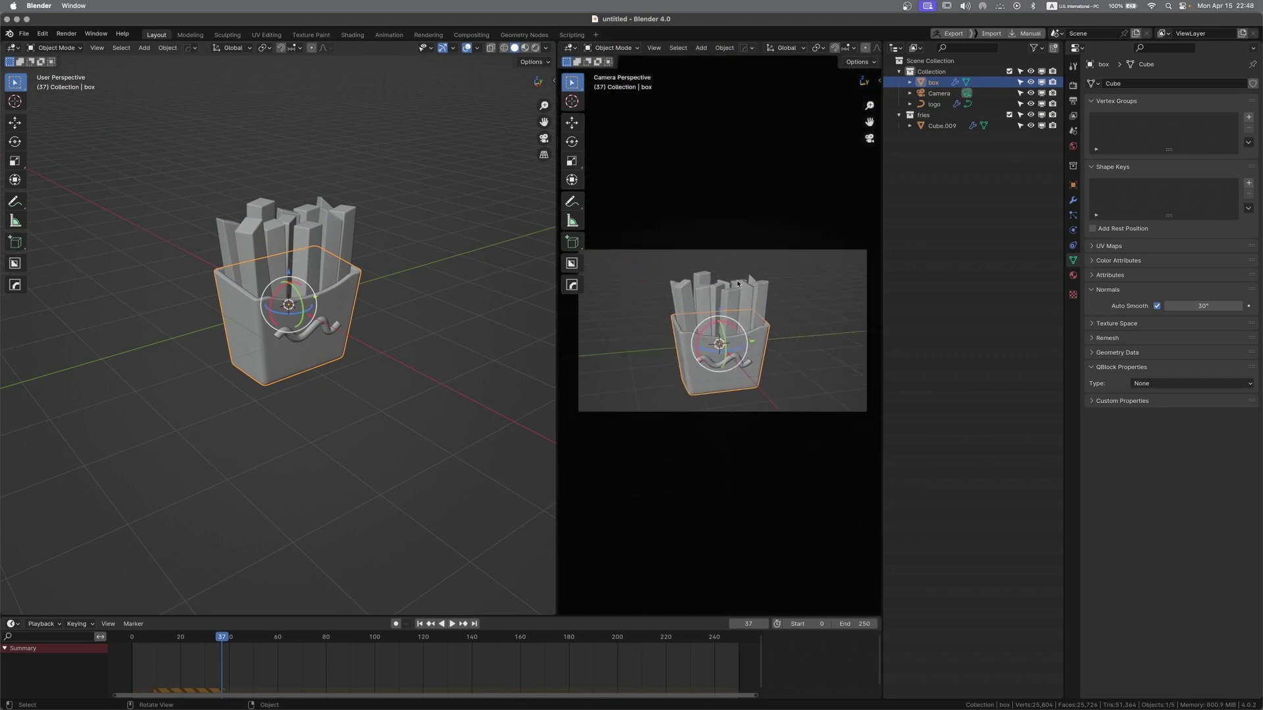
pyautogui.press('q')
pyautogui.press('t')
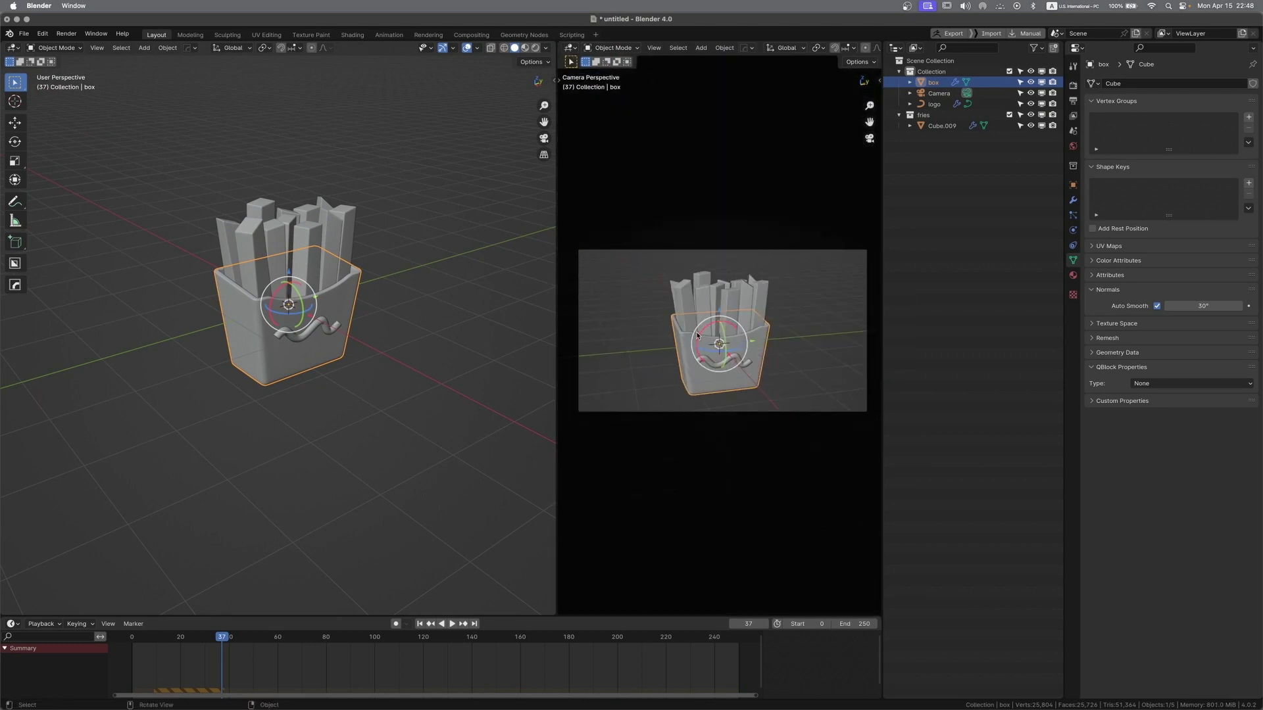
pyautogui.click(387, 352)
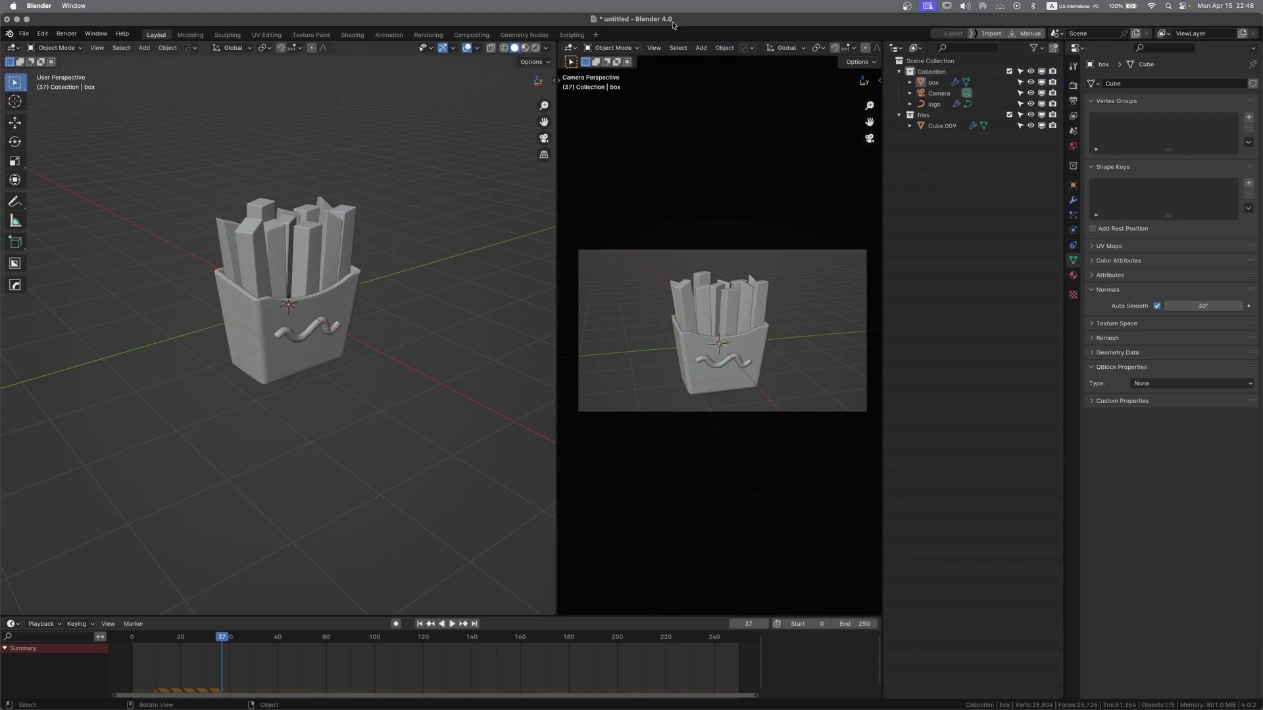
# Switch the camera viewport to Rendered shading
pyautogui.scroll(-5, 860, 47)
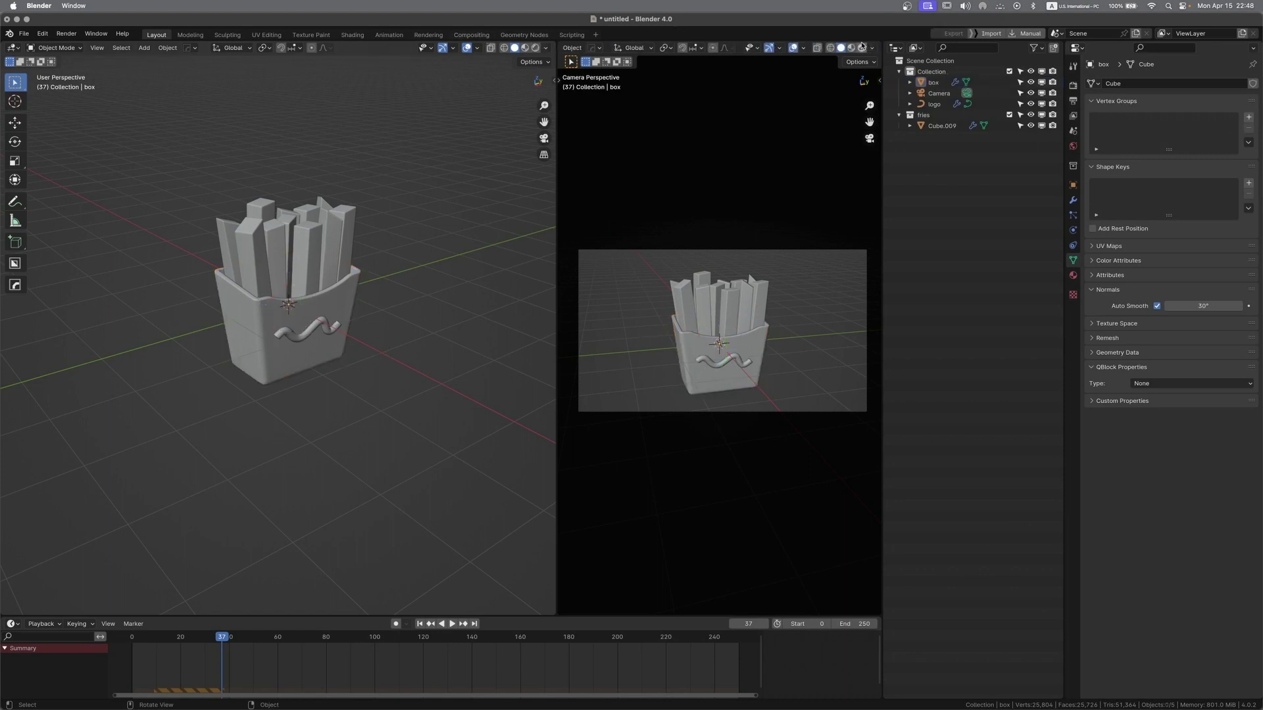
pyautogui.click(872, 48)
pyautogui.click(875, 49)
pyautogui.click(875, 49)
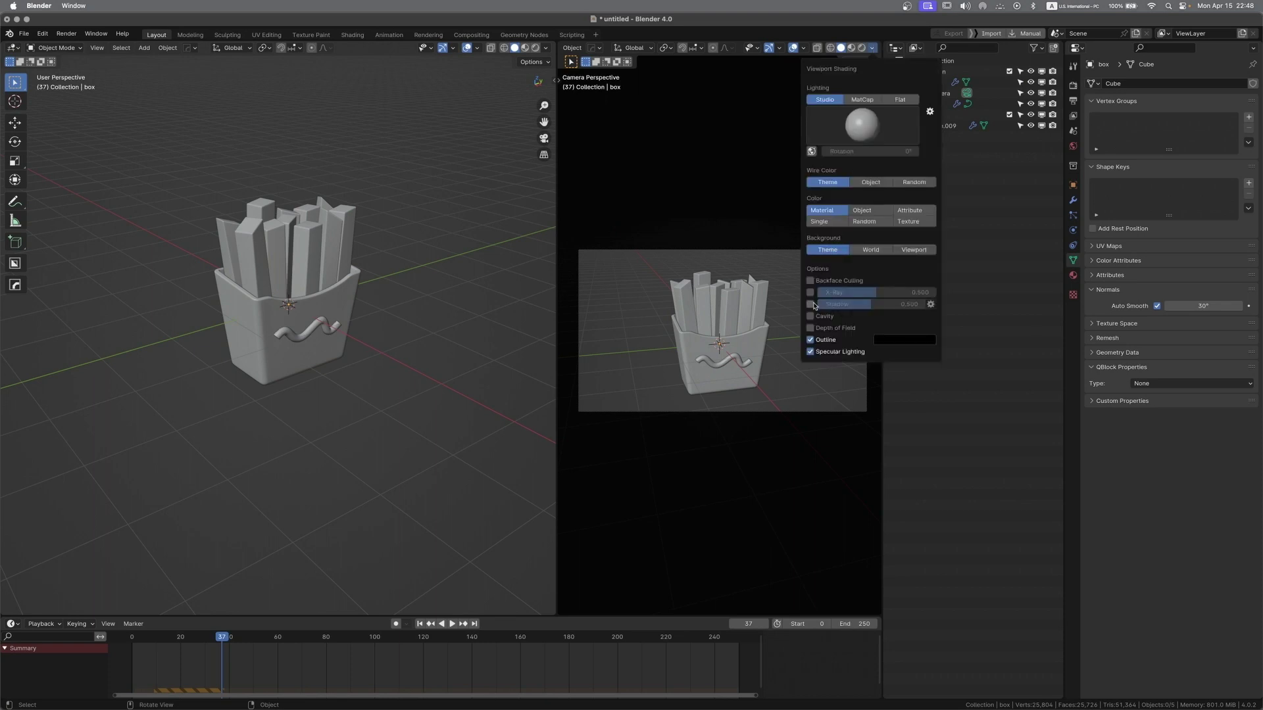
pyautogui.press('z')
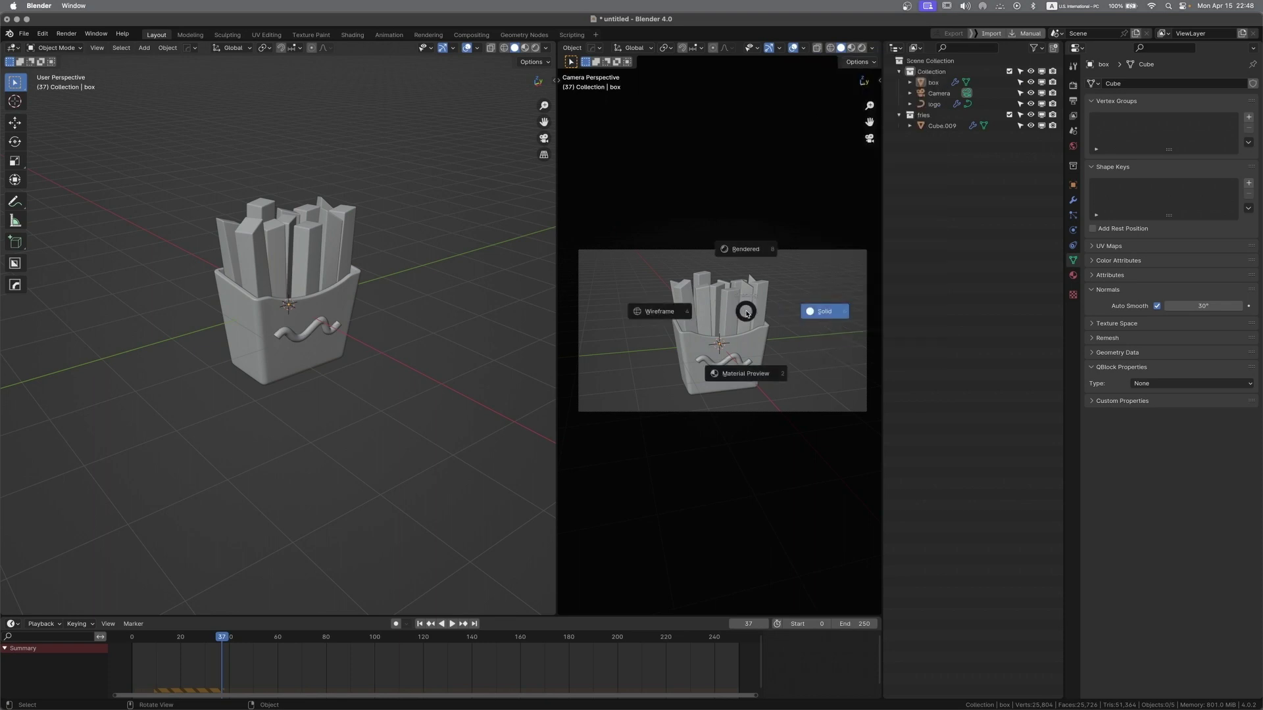
pyautogui.click(747, 248)
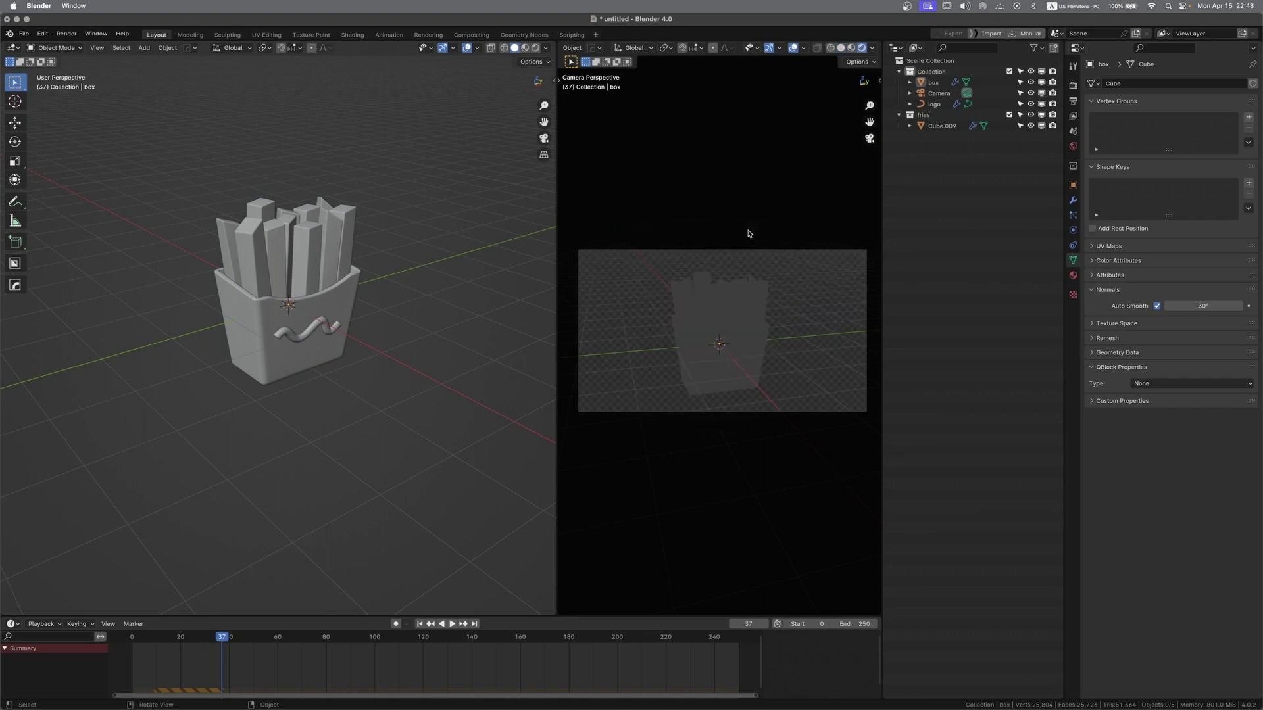
# Enable Bloom and Screen Space Reflections in the EEVEE render settings
pyautogui.click(1073, 84)
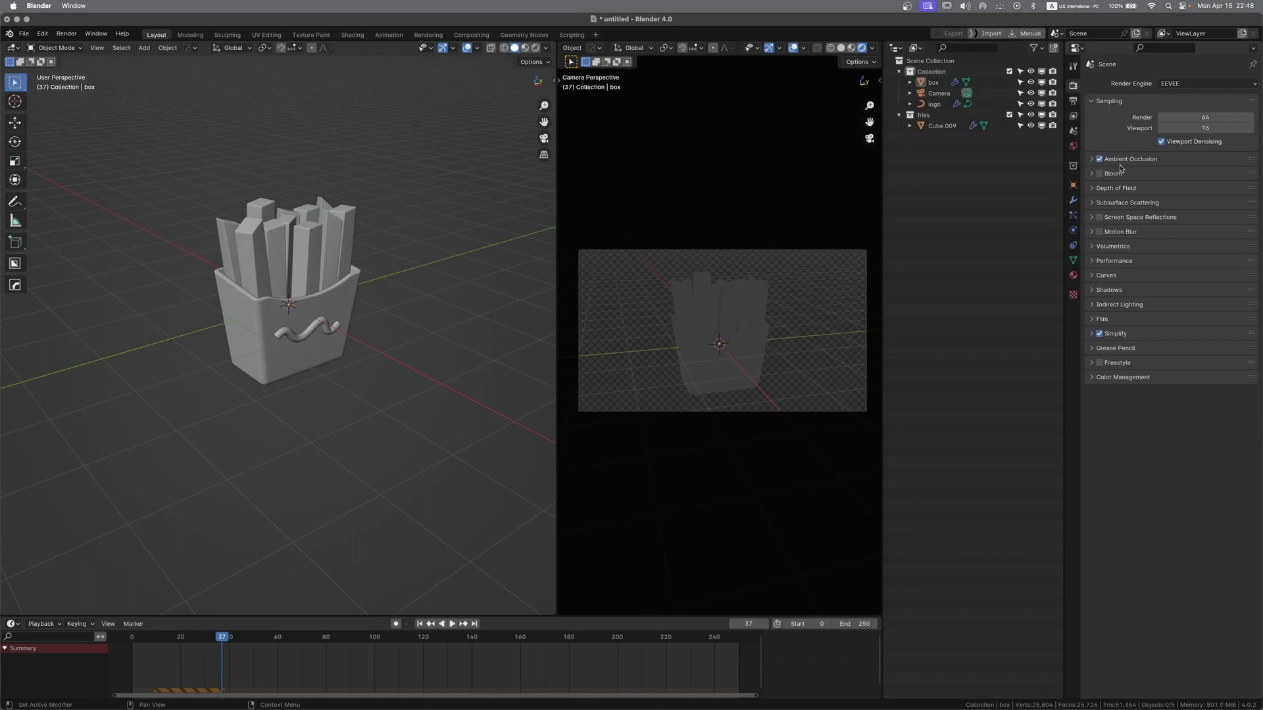
pyautogui.click(1098, 174)
pyautogui.scroll(4, 397, 290)
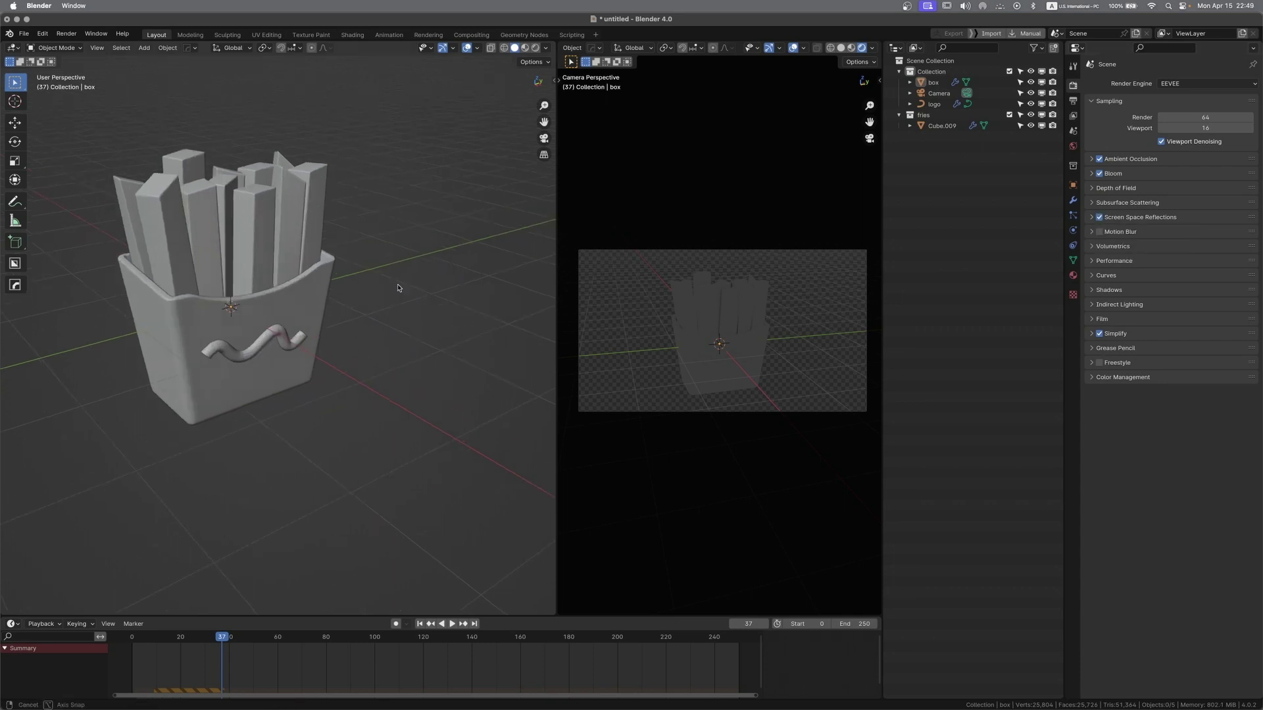
# Change the timeline area to a Shader Editor and enlarge it to roughly the lower 40% of the workspace
pyautogui.keyDown('shift'); pyautogui.moveTo(397, 287); pyautogui.dragTo(445, 273, button='middle'); pyautogui.keyUp('shift')
pyautogui.moveTo(445, 273); pyautogui.dragTo(411, 283, button='middle')
pyautogui.click(10, 624)
pyautogui.click(10, 624)
pyautogui.click(9, 624)
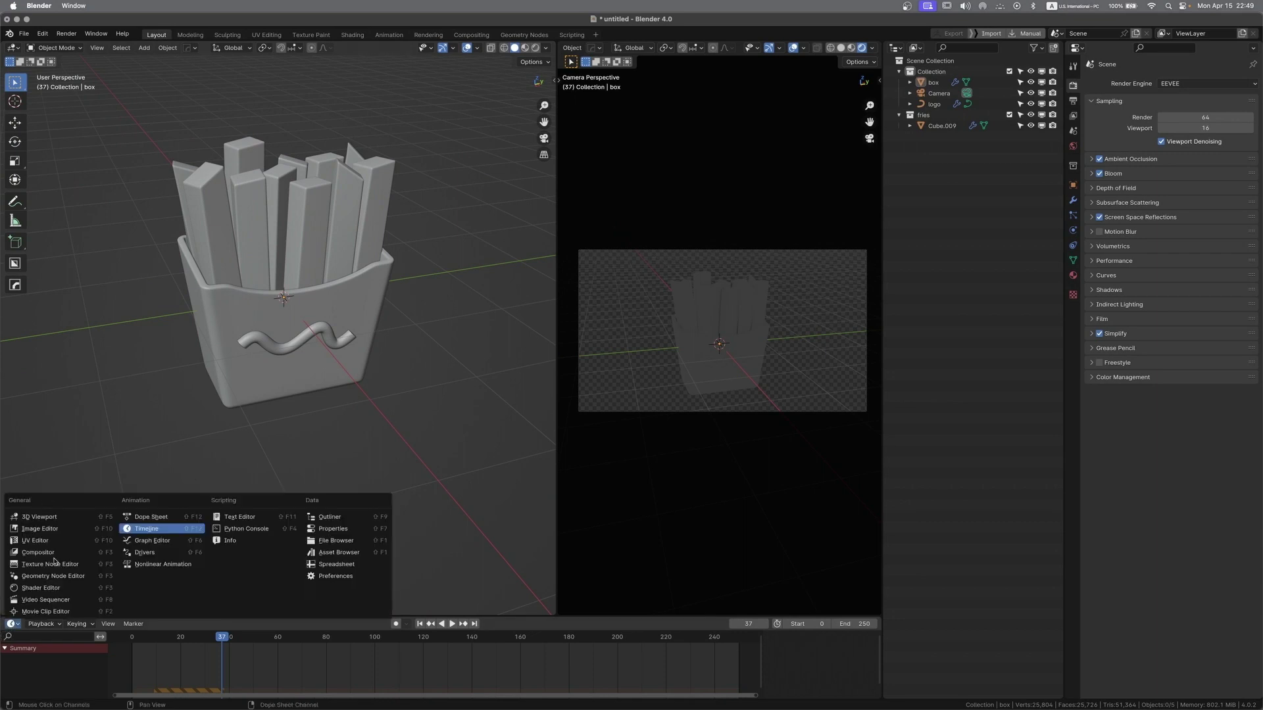
pyautogui.click(46, 588)
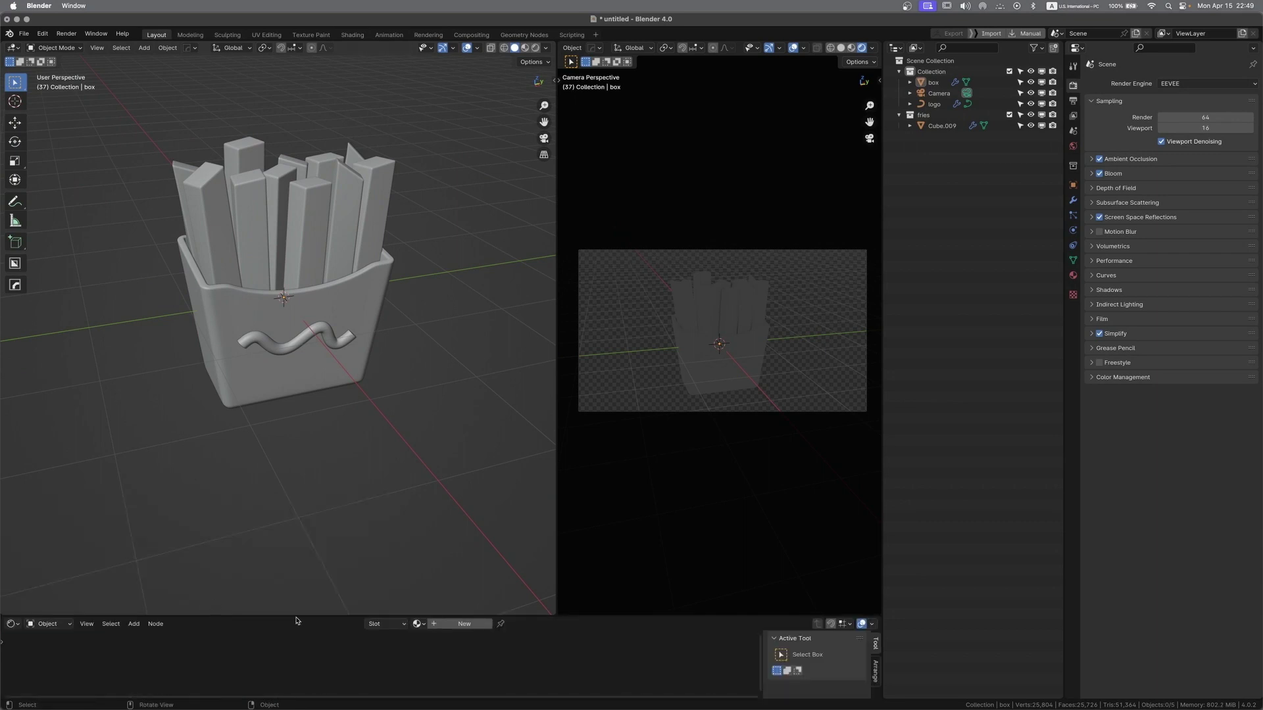
pyautogui.moveTo(296, 617); pyautogui.dragTo(296, 429)
pyautogui.keyDown('shift'); pyautogui.moveTo(407, 187); pyautogui.dragTo(437, 329, button='middle'); pyautogui.keyUp('shift')
# Create a new material on the box and move its Principled BSDF node well away from the Material Output
pyautogui.click(464, 437)
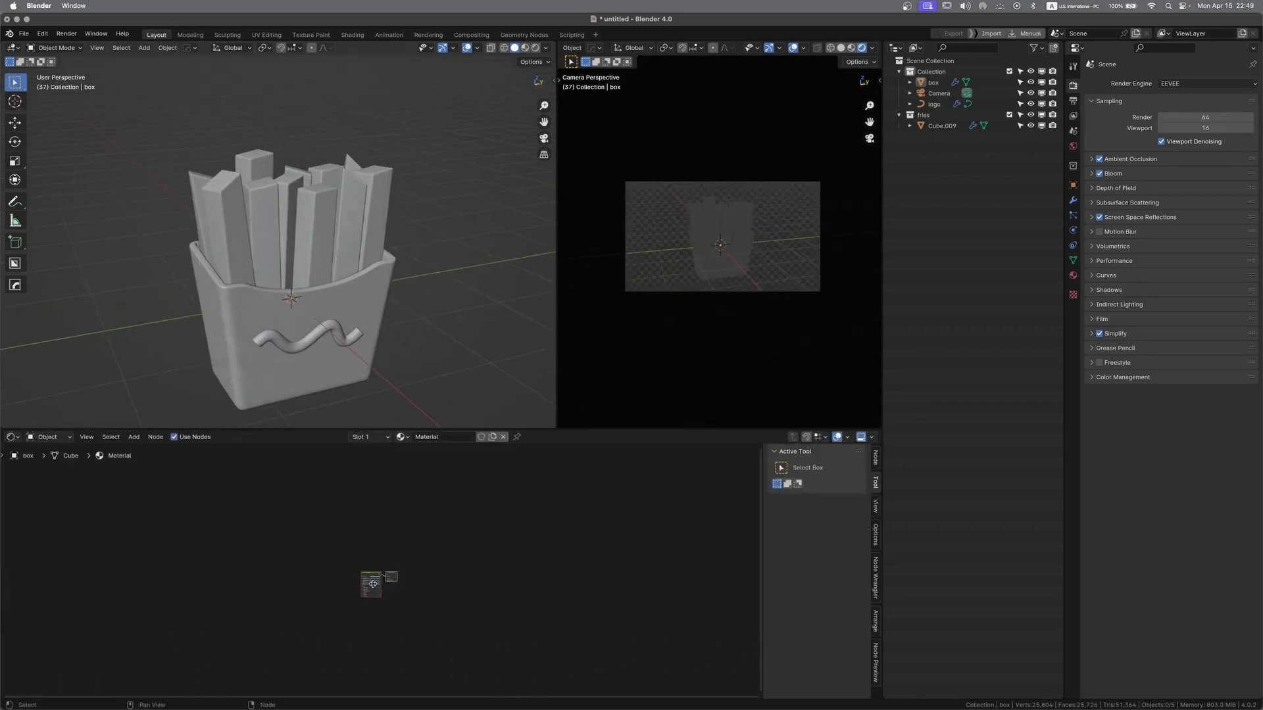
pyautogui.press('Home')
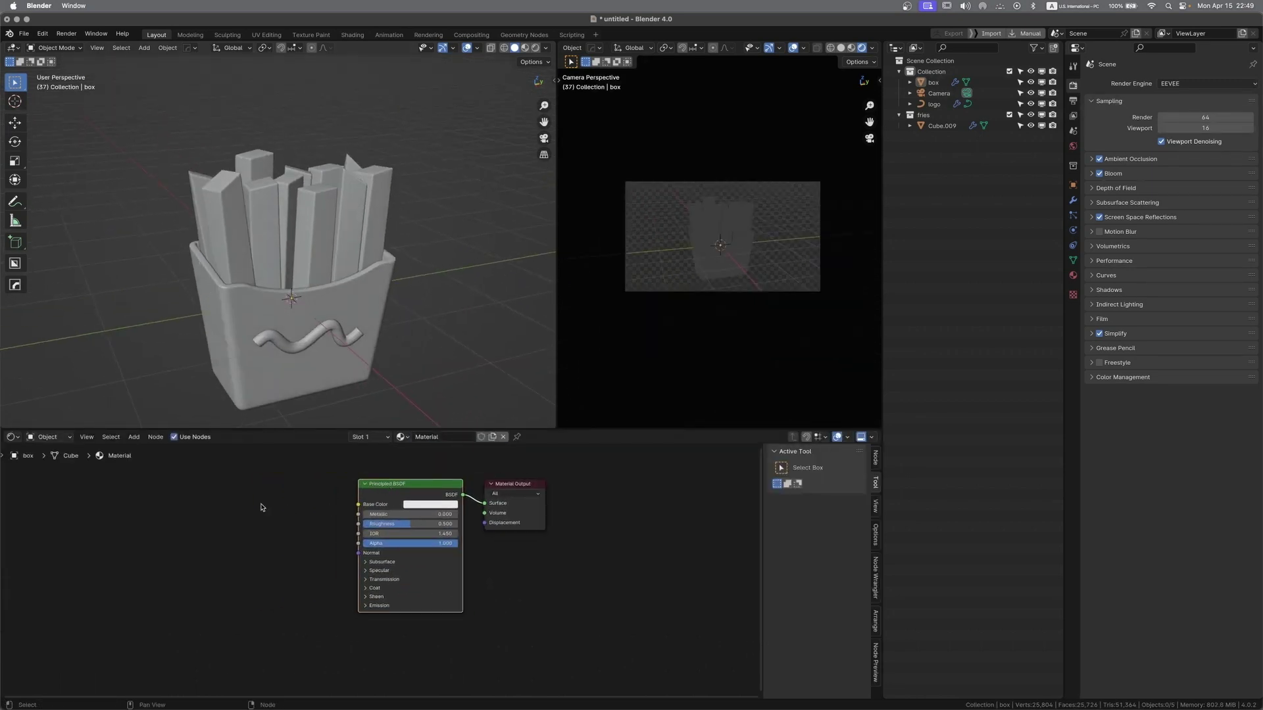
pyautogui.moveTo(290, 516); pyautogui.dragTo(320, 538, button='middle')
pyautogui.moveTo(402, 505); pyautogui.dragTo(187, 501)
pyautogui.click(359, 299)
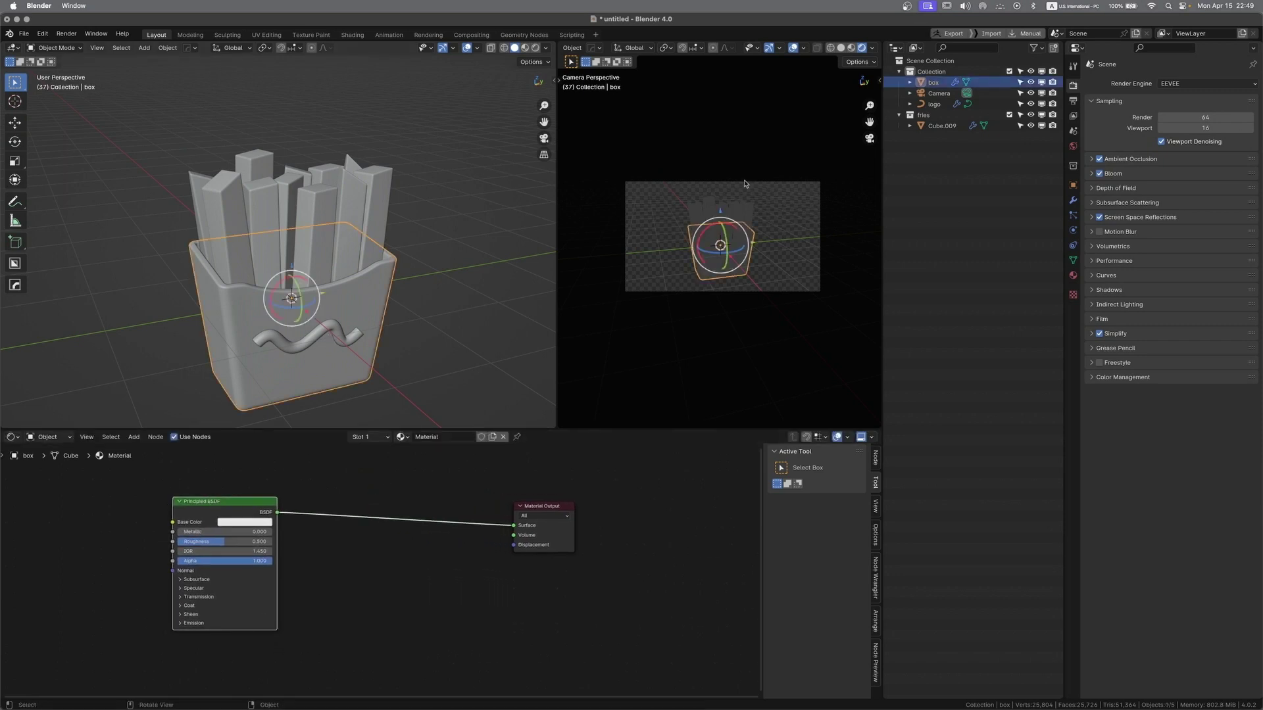
pyautogui.moveTo(222, 513); pyautogui.dragTo(219, 512)
# Turn off Scene World and Scene Lights in the rendered camera viewport and light it with the dark studio HDRI
pyautogui.keyDown('shift'); pyautogui.moveTo(388, 283); pyautogui.dragTo(395, 284, button='middle'); pyautogui.keyUp('shift')
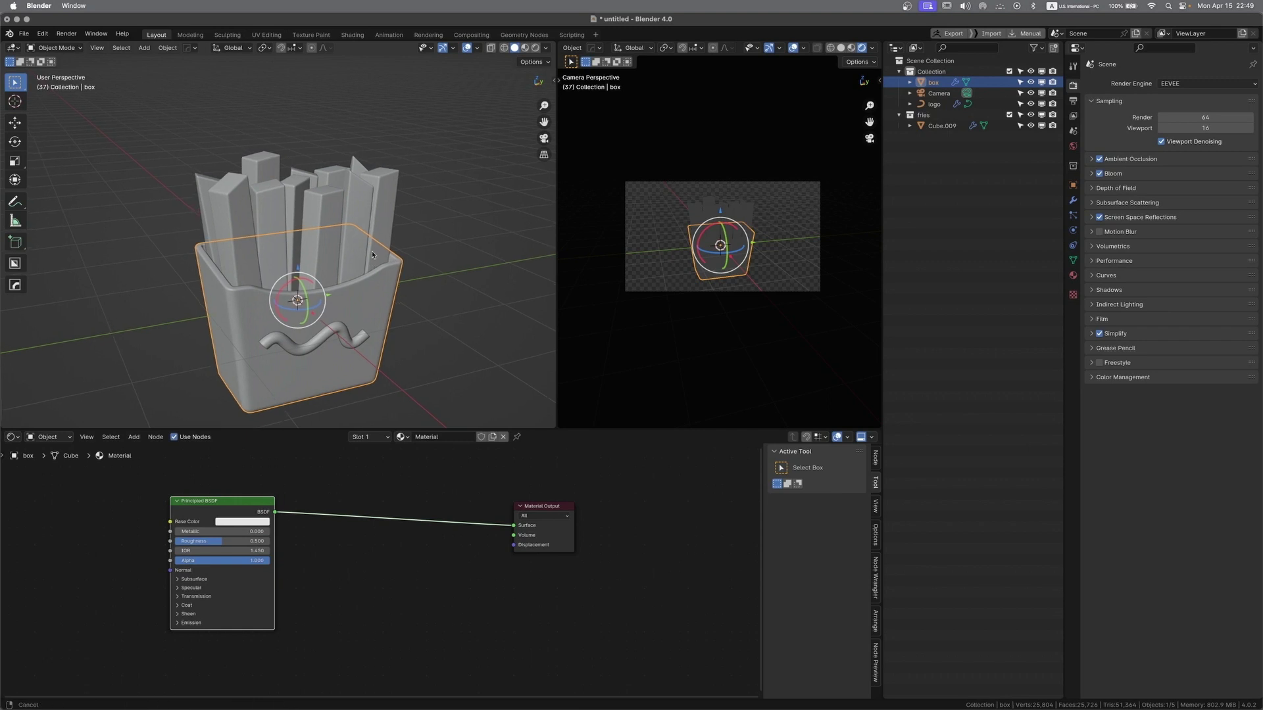
pyautogui.click(873, 48)
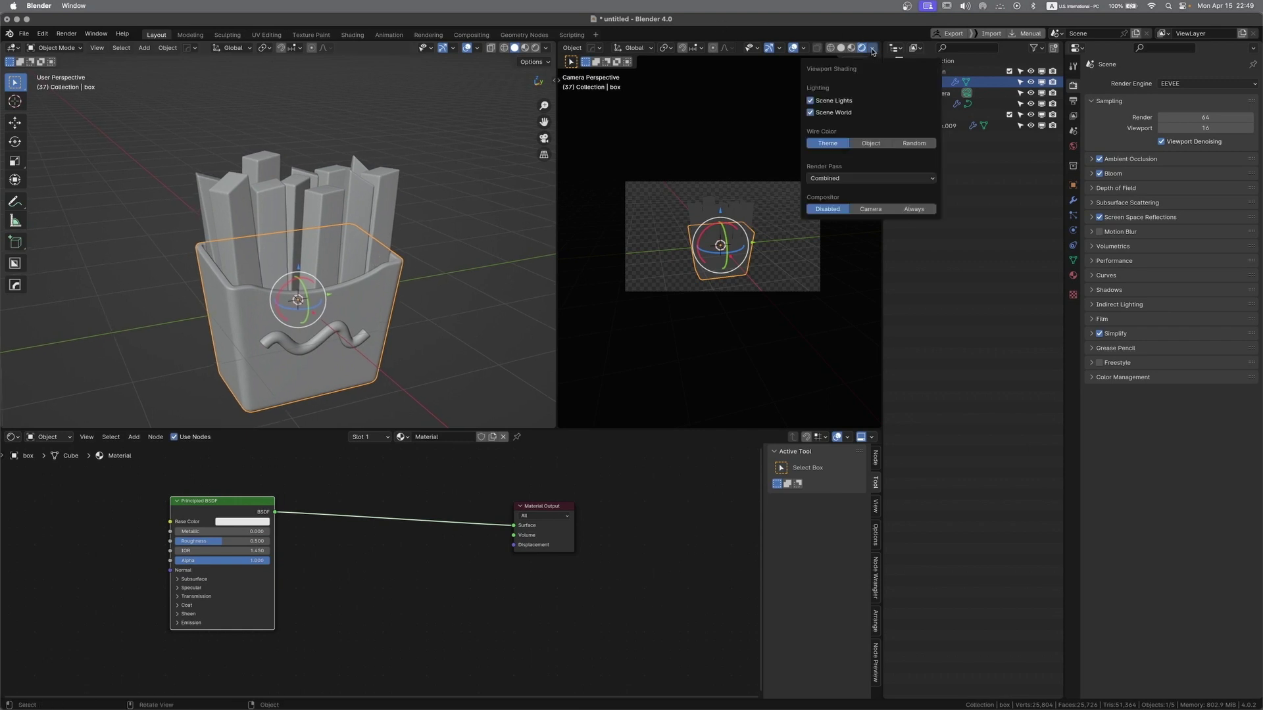
pyautogui.click(834, 113)
pyautogui.click(833, 100)
pyautogui.click(862, 137)
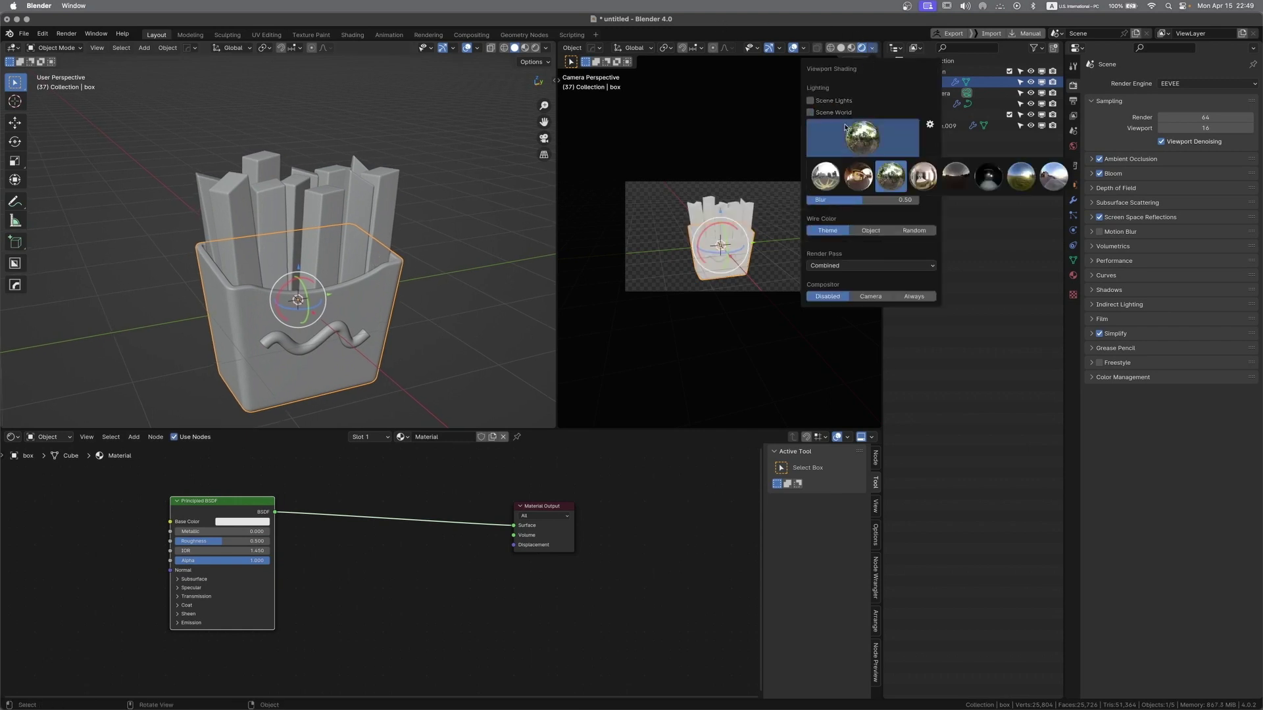
pyautogui.click(990, 189)
pyautogui.click(873, 48)
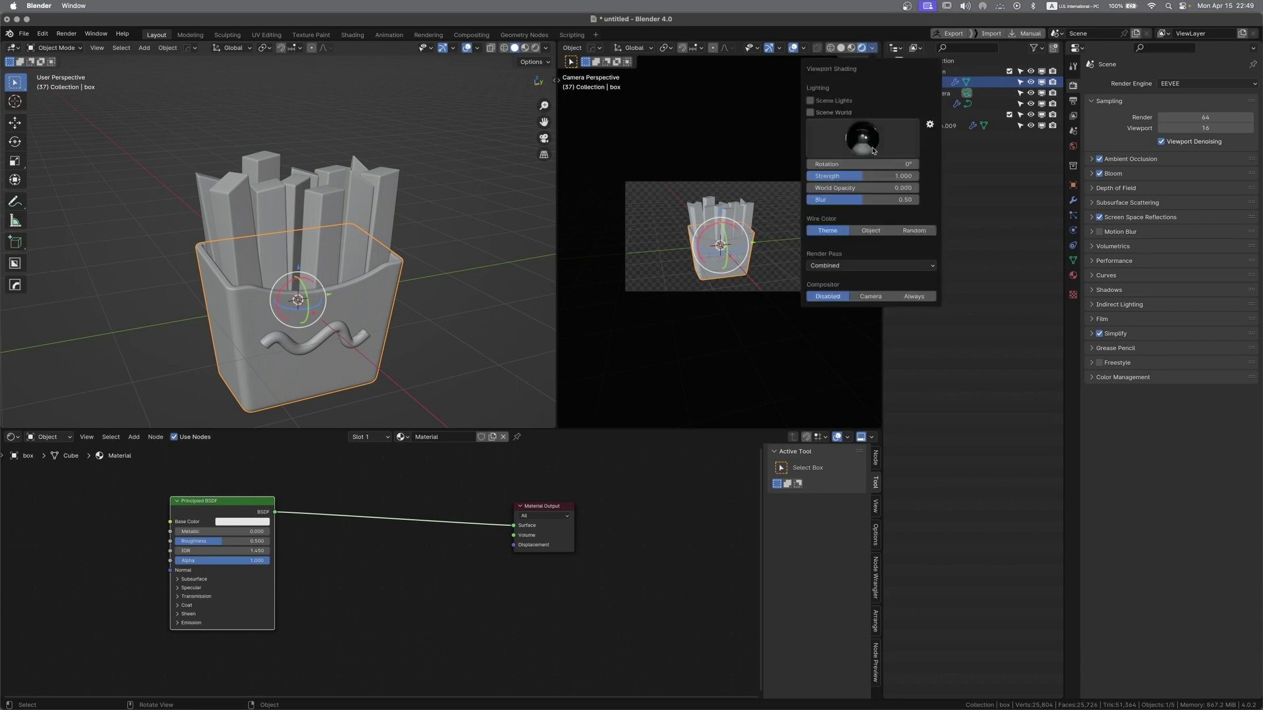
pyautogui.click(869, 147)
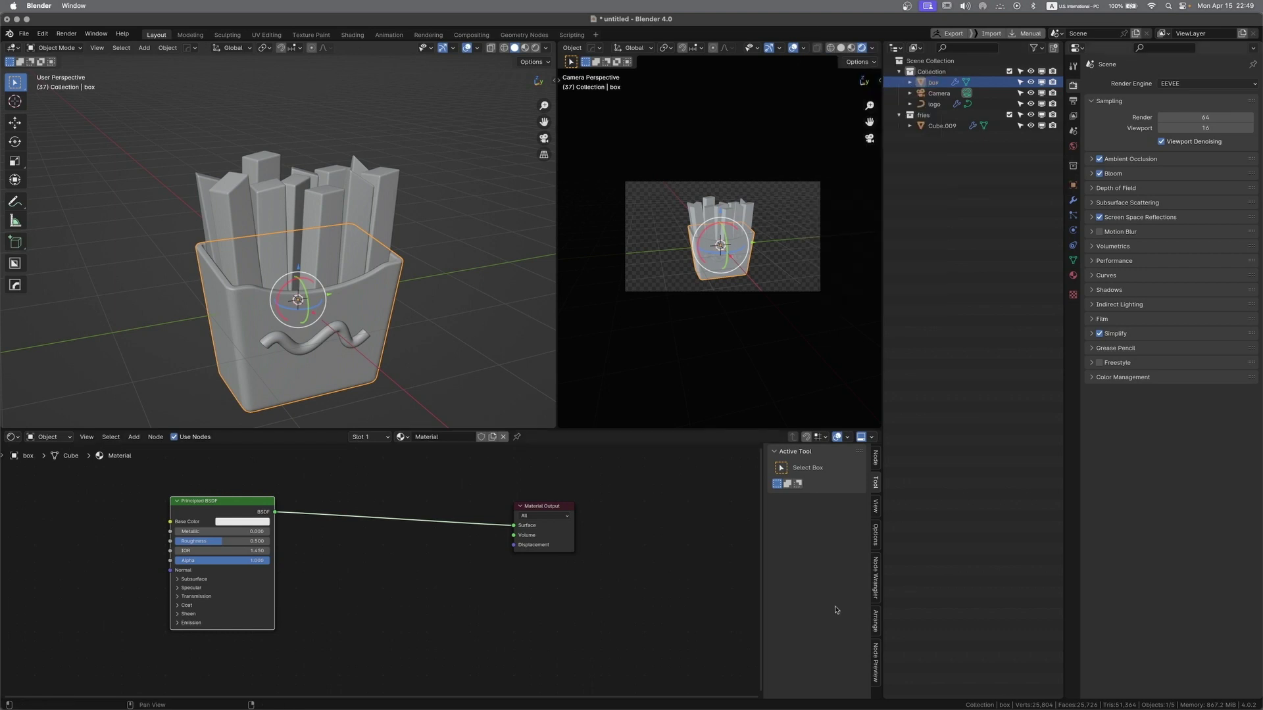
pyautogui.scroll(1, 408, 572)
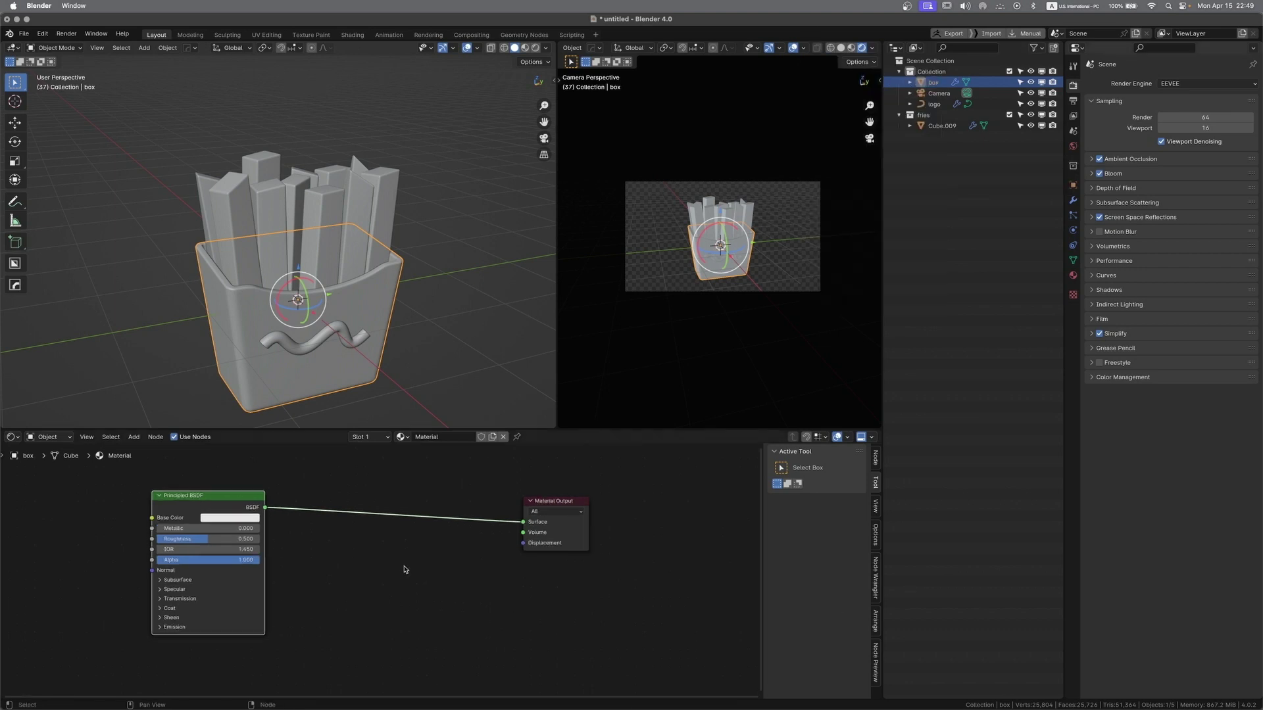
pyautogui.click(873, 49)
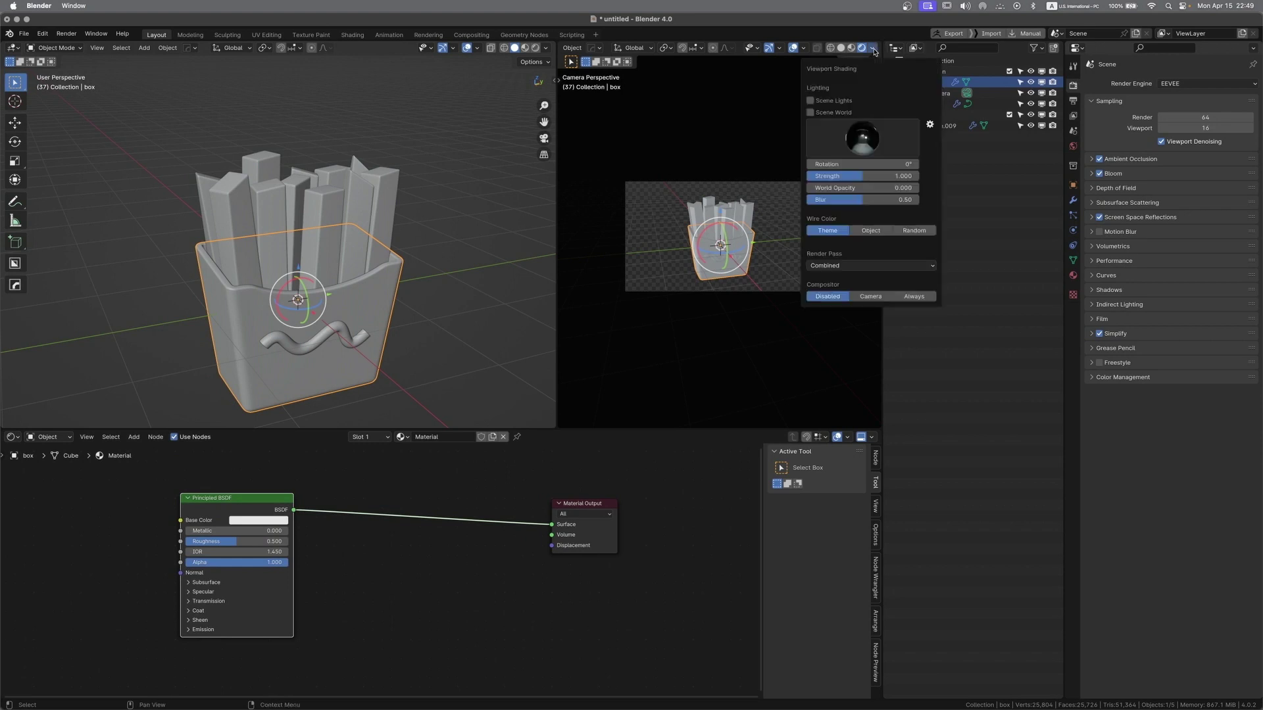
pyautogui.click(836, 148)
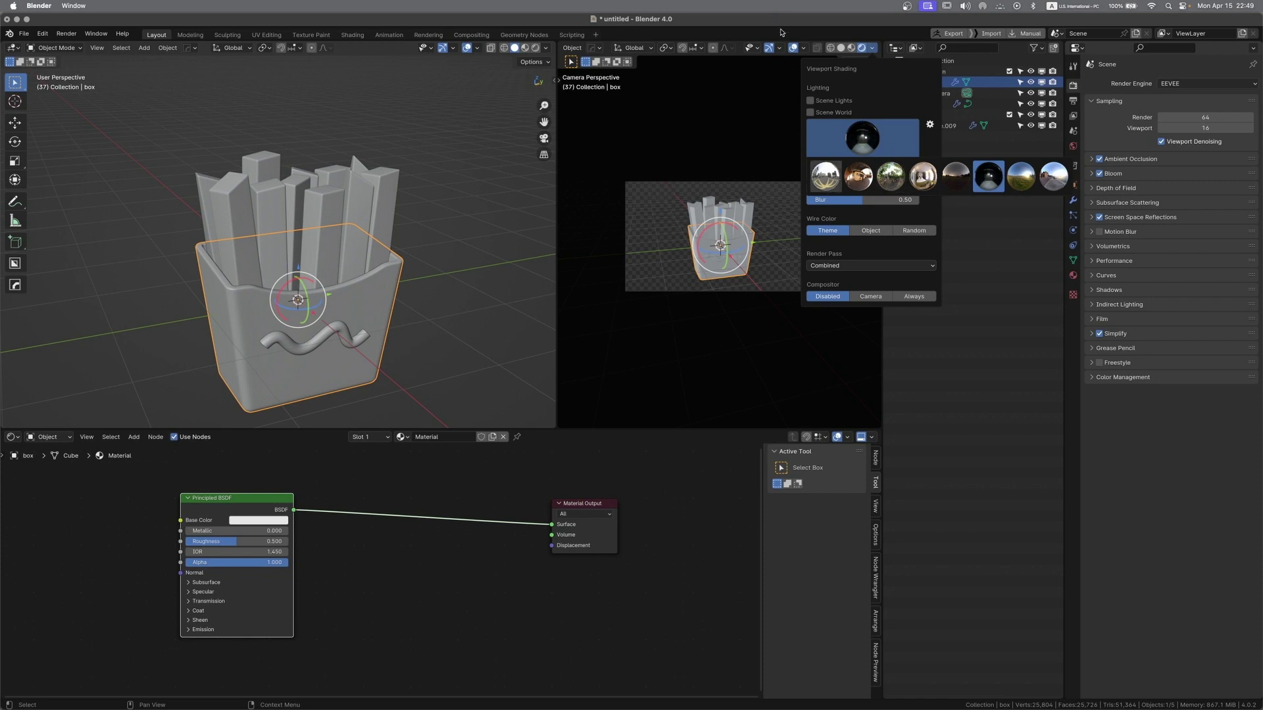
# Hide the overlays in the rendered camera viewport
pyautogui.scroll(2, 741, 214)
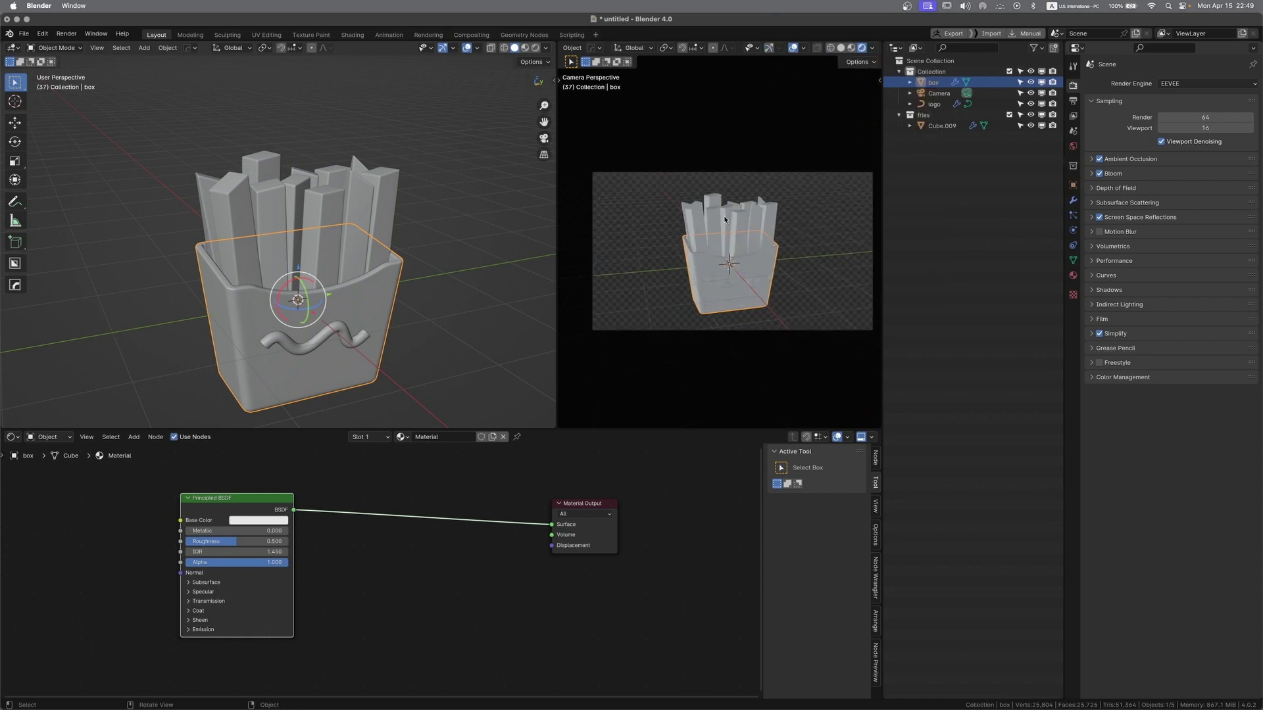
pyautogui.click(793, 48)
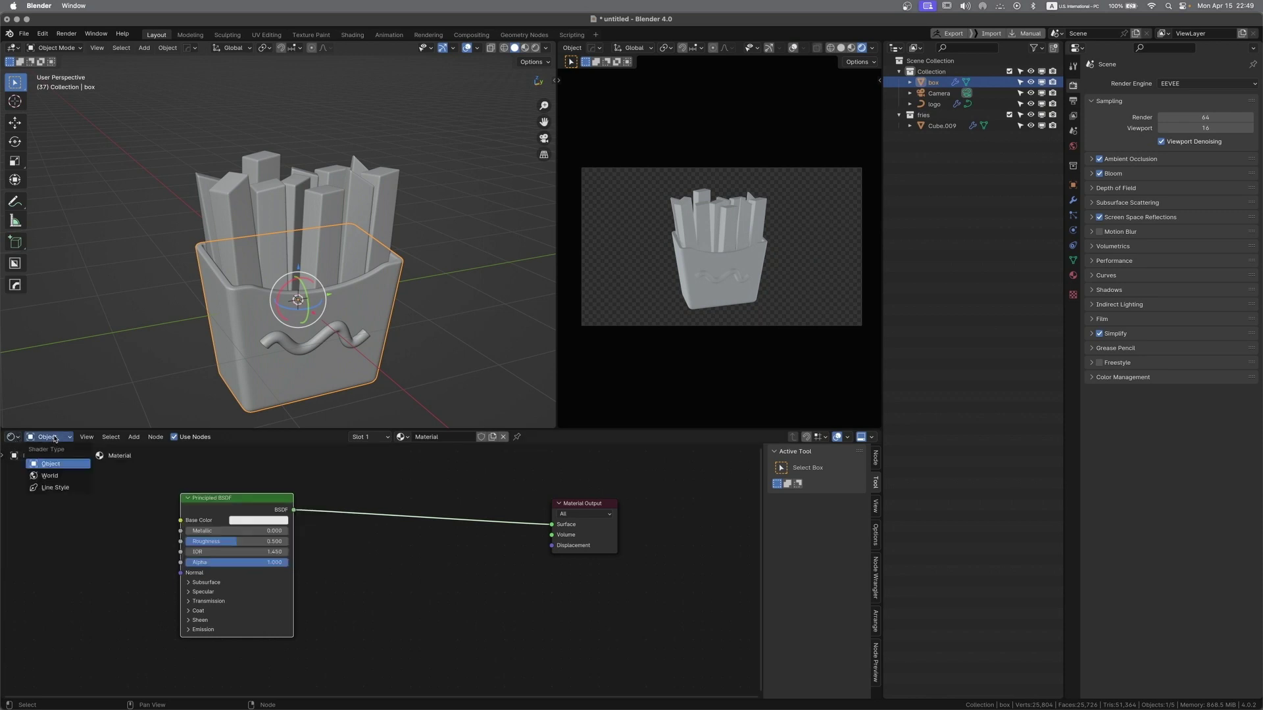
pyautogui.click(391, 597)
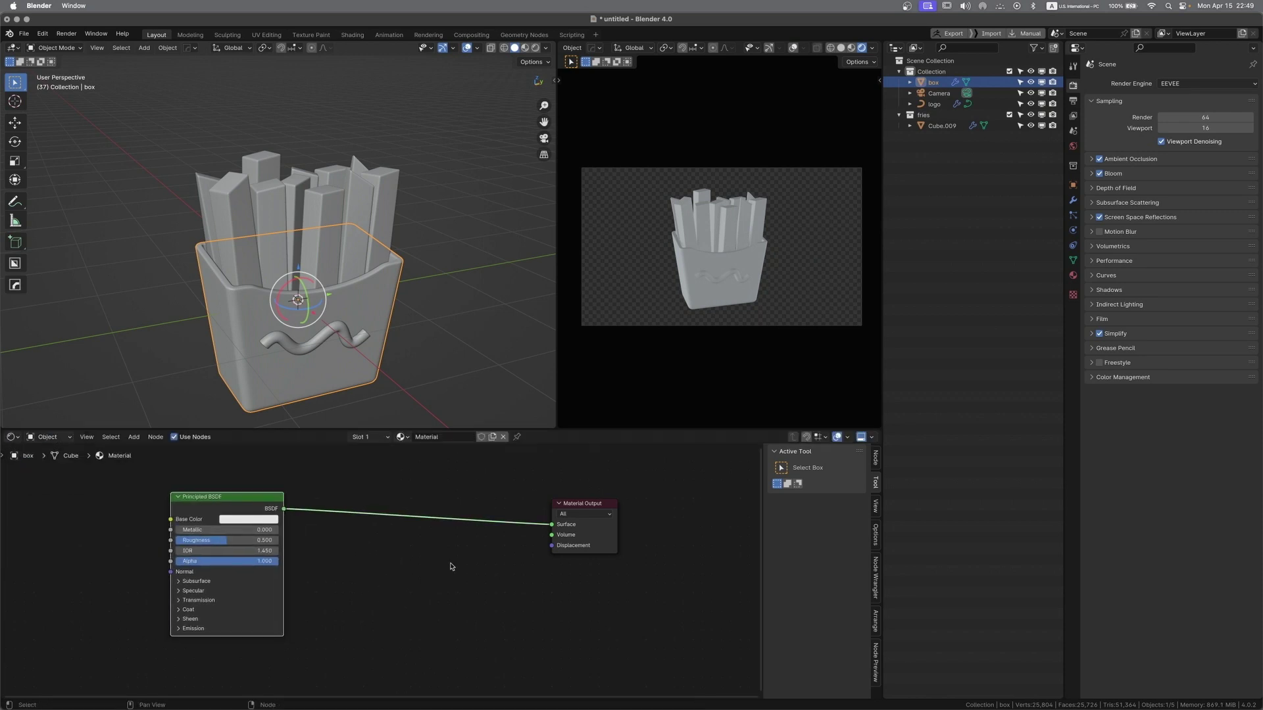
# Add a Shader to RGB node on the link between the Principled BSDF and the Material Output
pyautogui.hotkey('shift', 'a')
pyautogui.hotkey('shift', 'a')
pyautogui.click(384, 564)
pyautogui.write('shader to')
pyautogui.press('Return')
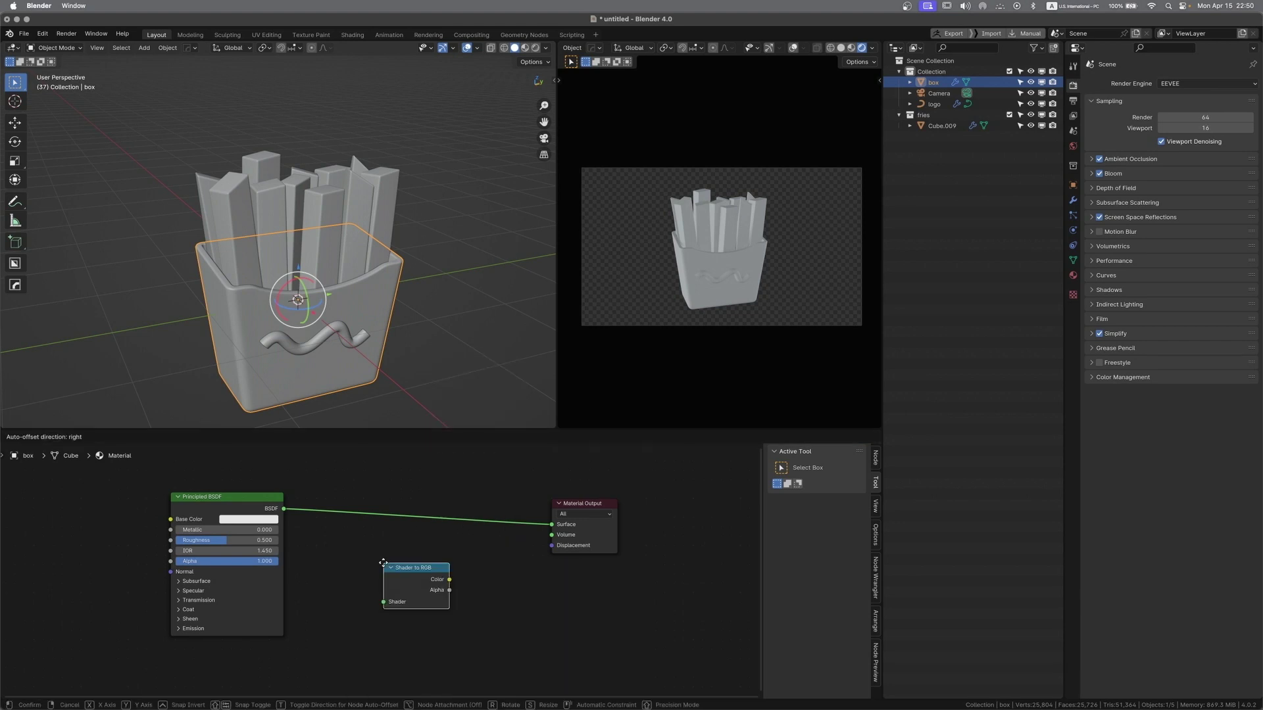
pyautogui.click(384, 496)
pyautogui.press('g')
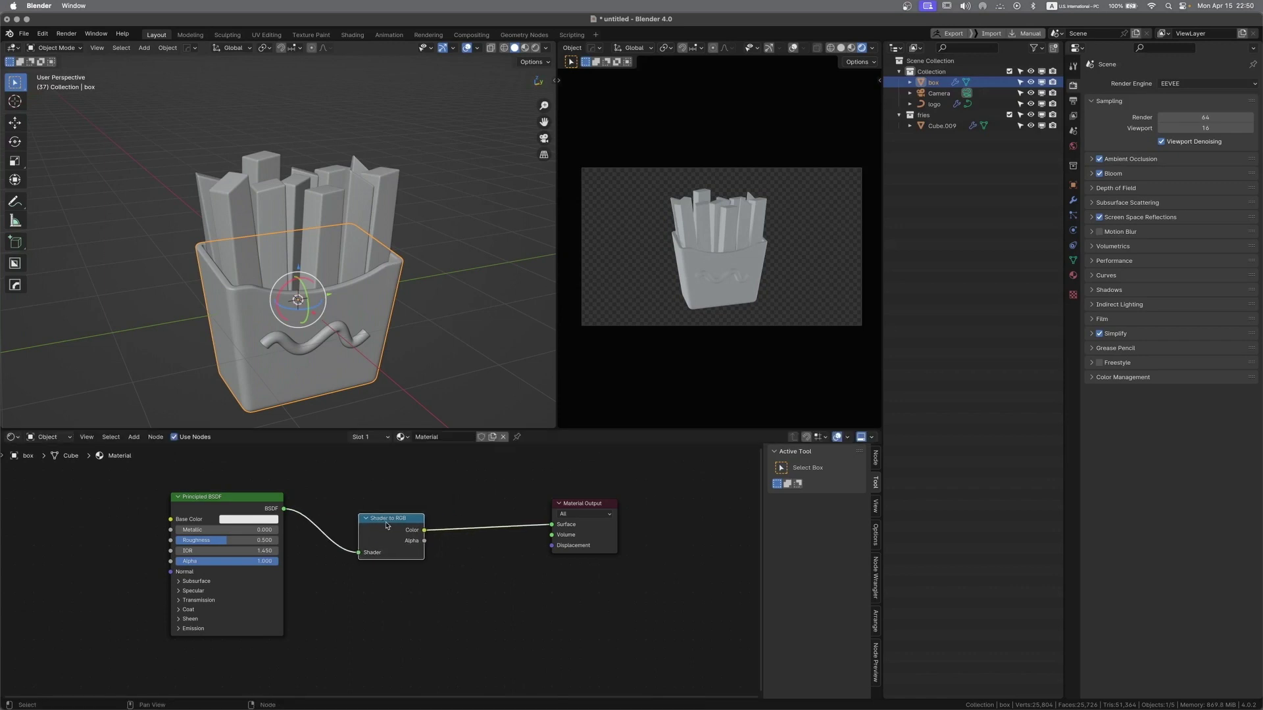
# Make room before the Material Output and insert a Color Ramp node after Shader to RGB
pyautogui.click(642, 499)
pyautogui.hotkey('shift', 'a')
pyautogui.click(513, 567)
pyautogui.write('cor')
pyautogui.press('Return')
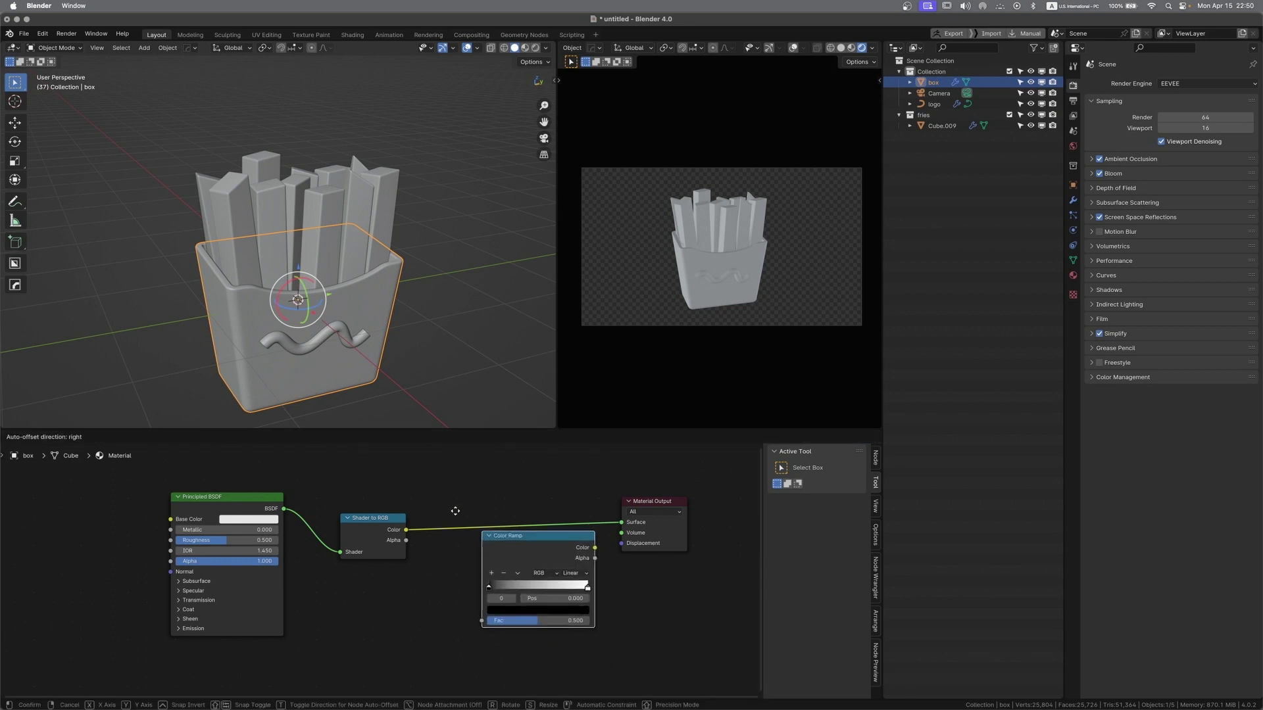
pyautogui.click(442, 557)
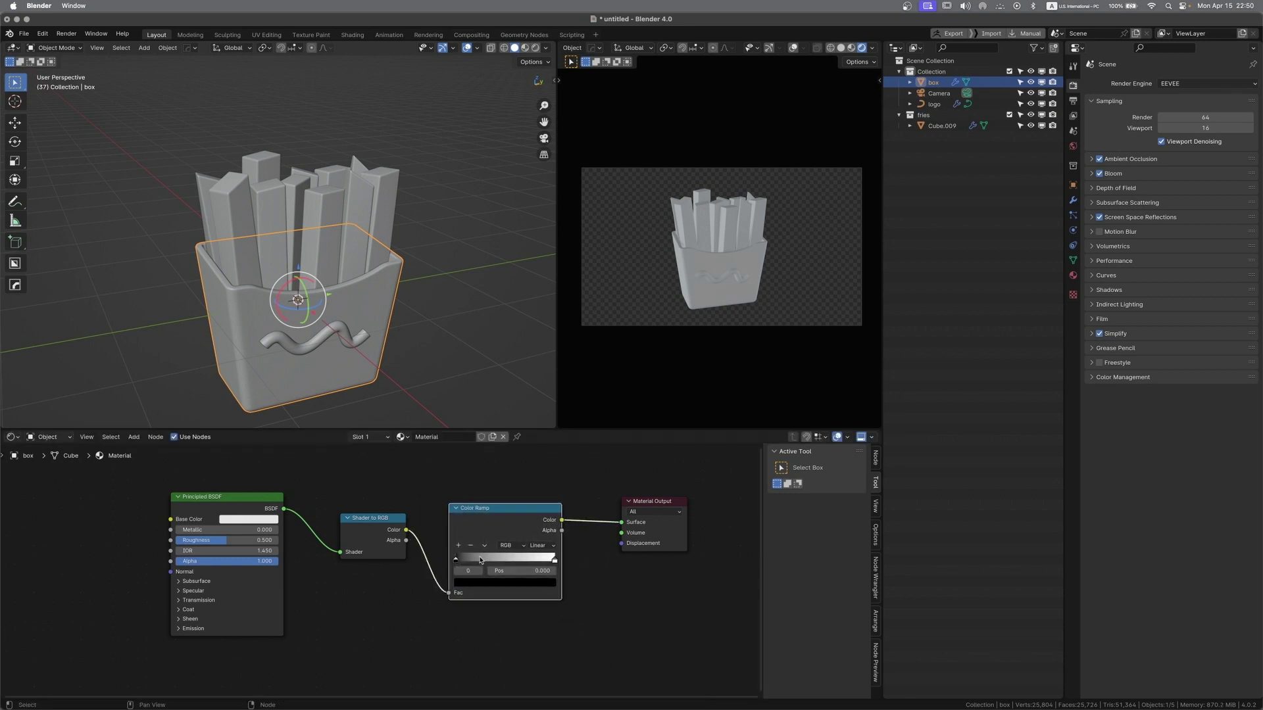
# Add a grey middle stop to the Color Ramp, set its interpolation to Constant, and bring the white stop to about 0.23
pyautogui.click(459, 546)
pyautogui.moveTo(504, 559); pyautogui.dragTo(473, 560)
pyautogui.click(541, 545)
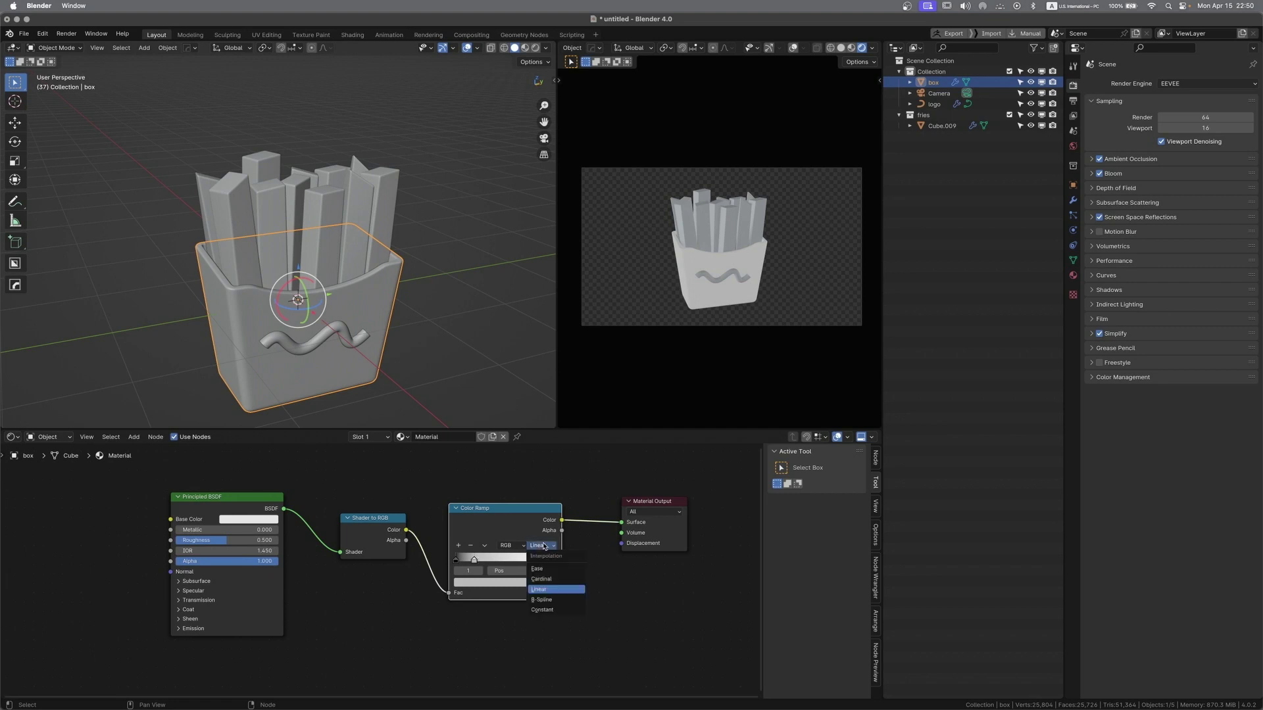
pyautogui.click(543, 609)
pyautogui.moveTo(475, 561); pyautogui.dragTo(470, 561)
pyautogui.moveTo(554, 561); pyautogui.dragTo(484, 561)
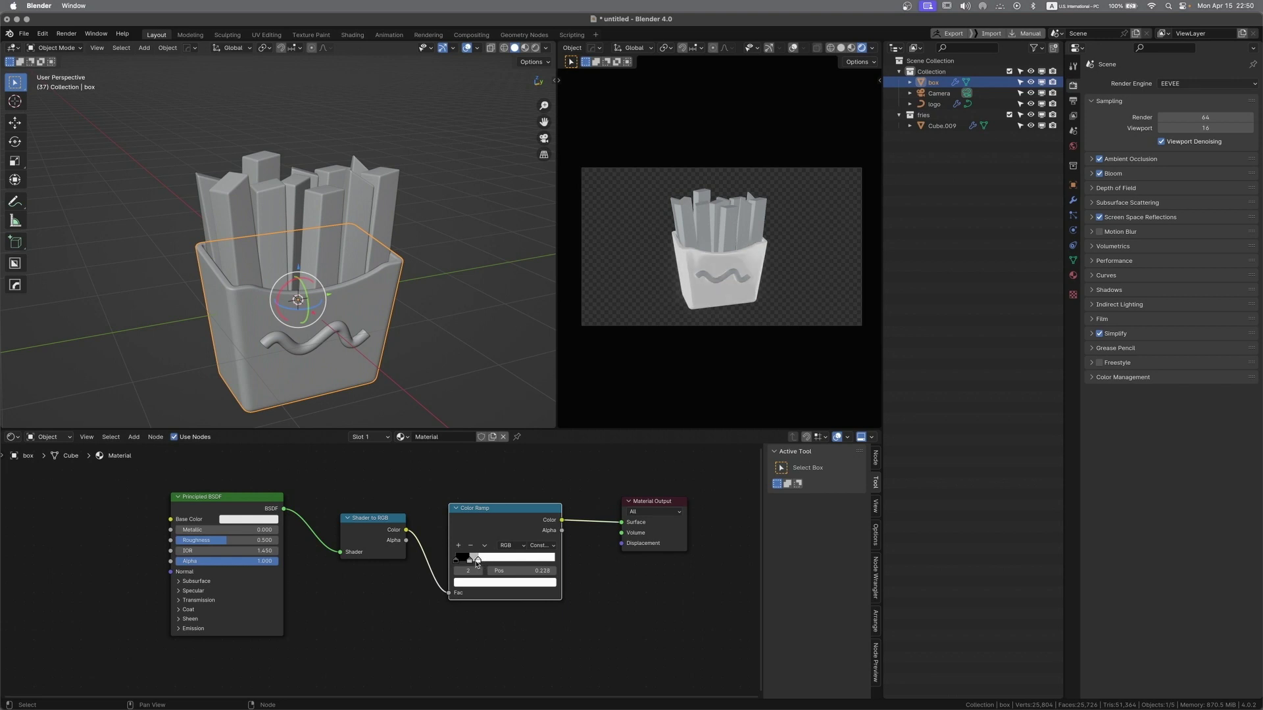
pyautogui.moveTo(476, 565); pyautogui.dragTo(476, 564)
# Enable Scene Lights in the rendered camera viewport and add a Sun light to the scene
pyautogui.click(869, 46)
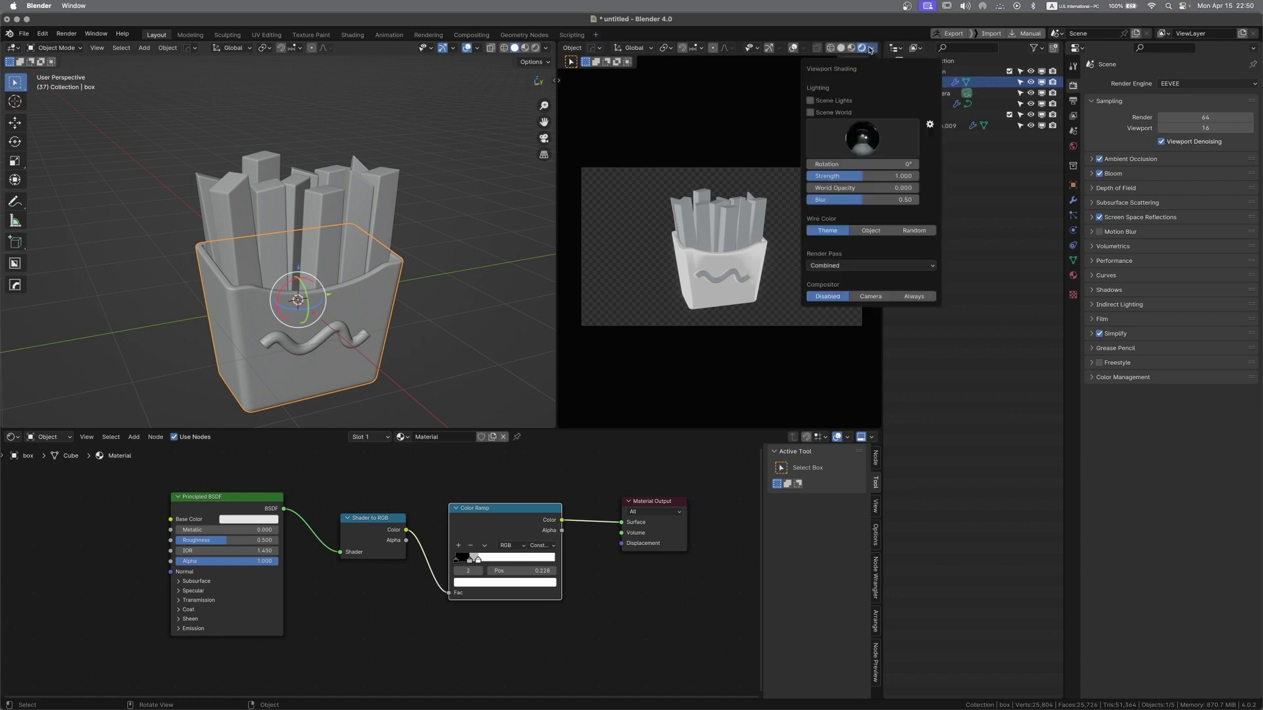
pyautogui.click(819, 104)
pyautogui.click(423, 299)
pyautogui.moveTo(423, 299)
pyautogui.mouseDown(button='middle')
pyautogui.moveTo(468, 295)
pyautogui.moveTo(437, 307)
pyautogui.mouseUp(button='middle')
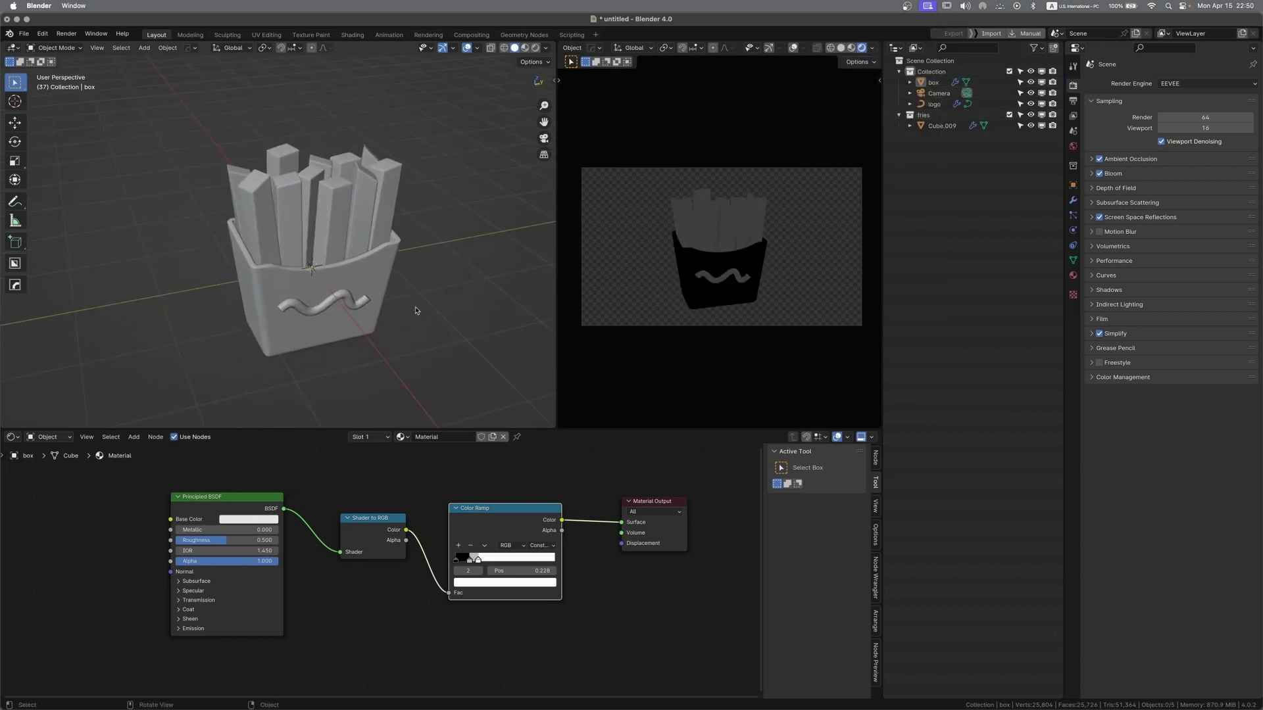
pyautogui.hotkey('shift', 'a')
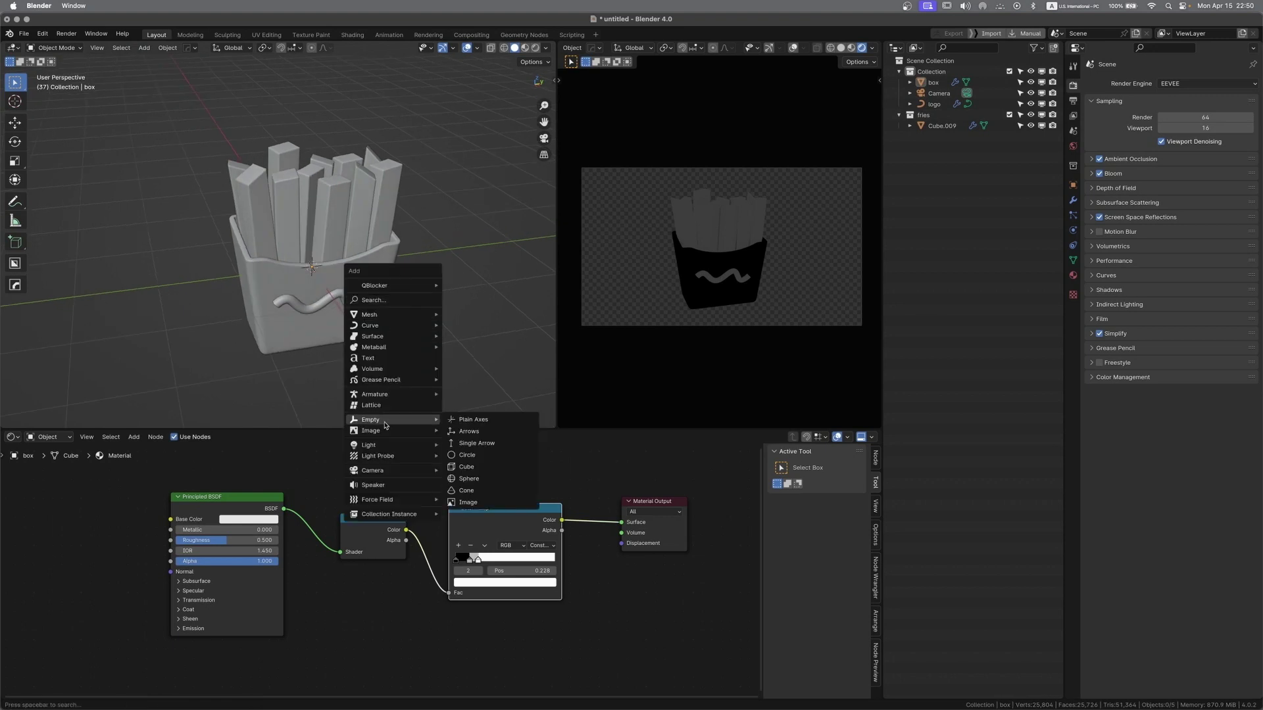
pyautogui.moveTo(395, 423)
pyautogui.moveTo(402, 445)
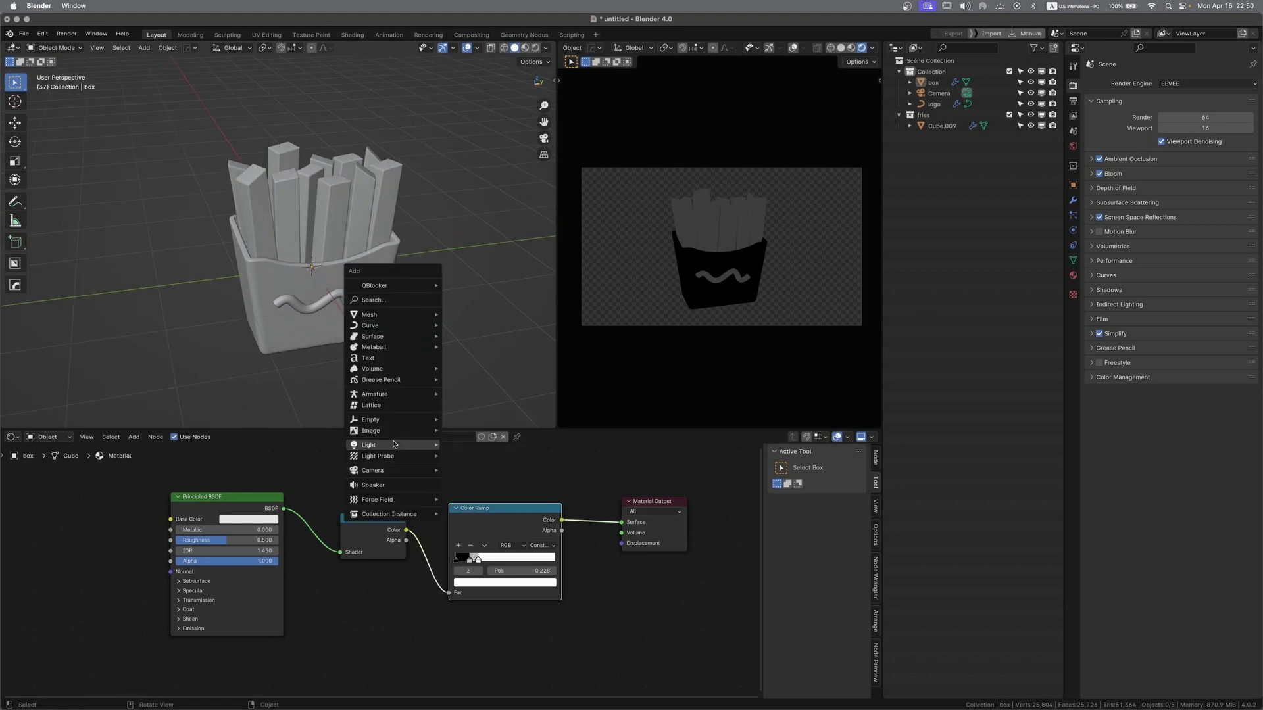
pyautogui.click(465, 457)
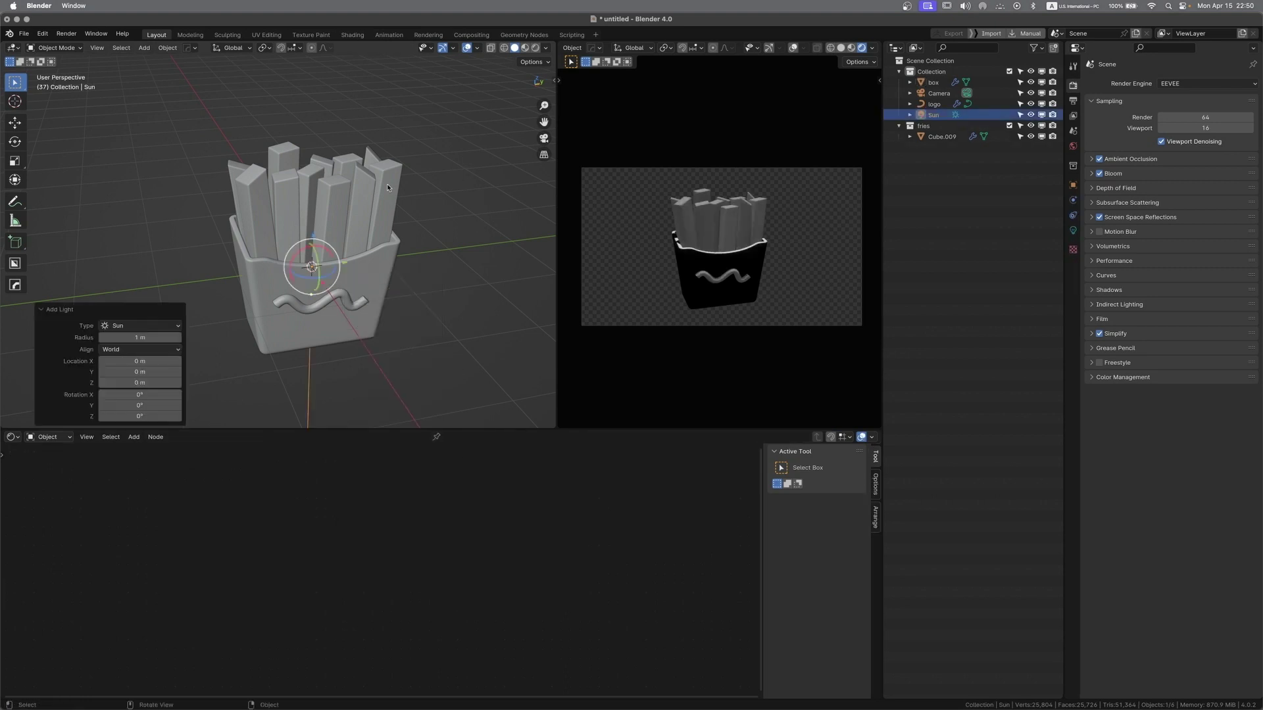
# Move the Sun out beside the box, about 0.85 m in X, 1.34 m in Y and 0.34 m in Z
pyautogui.press('g')
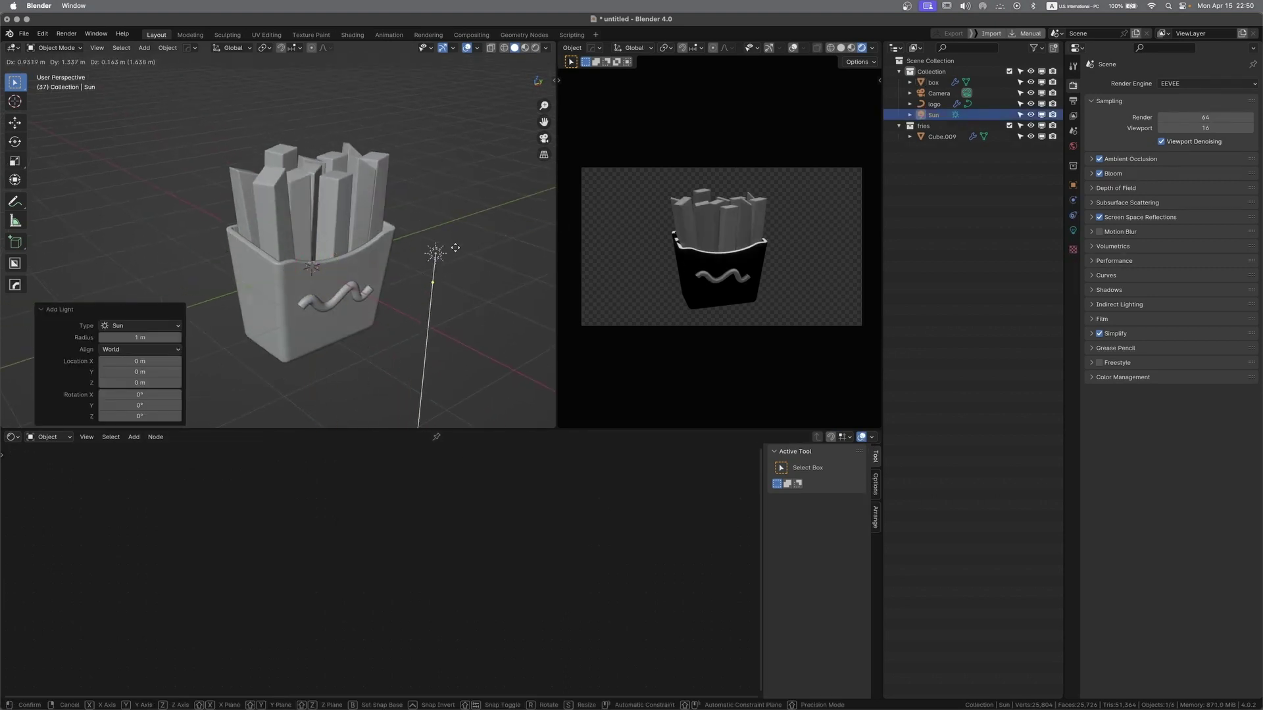
pyautogui.click(355, 238)
pyautogui.moveTo(355, 238); pyautogui.dragTo(392, 230, button='middle')
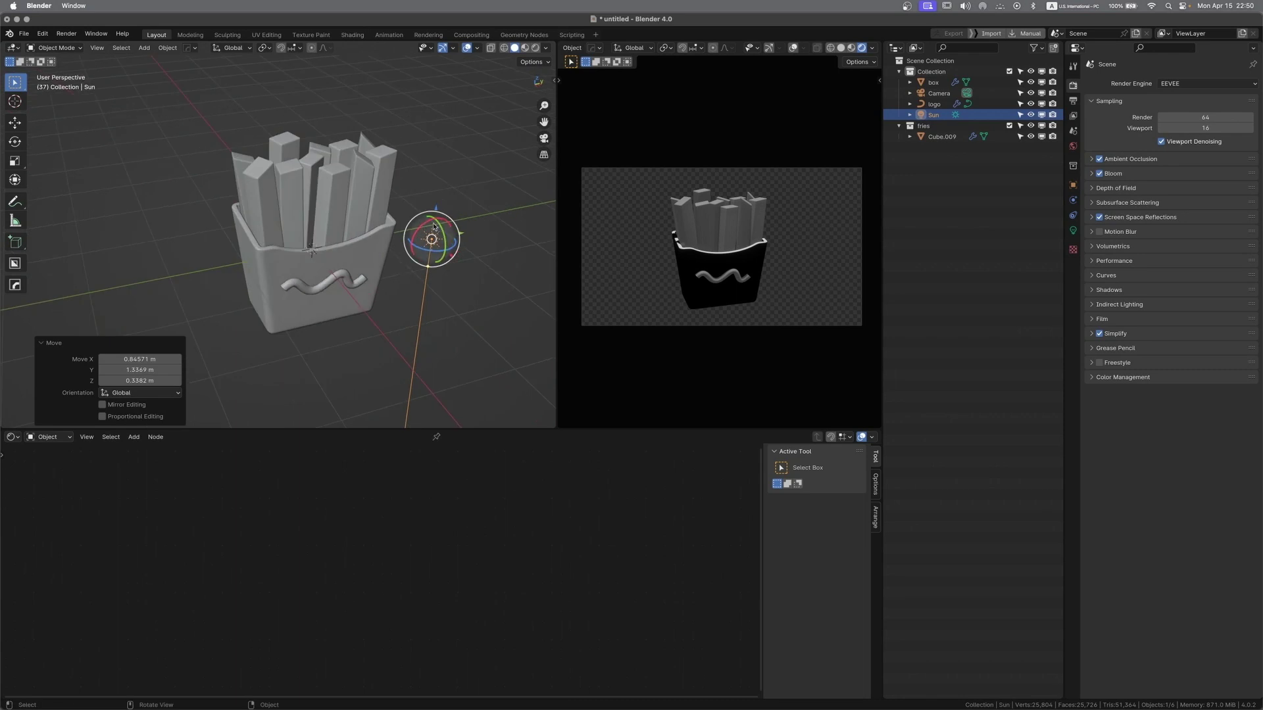
# Rotate the Sun −37.9° about X and roughly −53° about Z so it lights the front of the box
pyautogui.press('r')
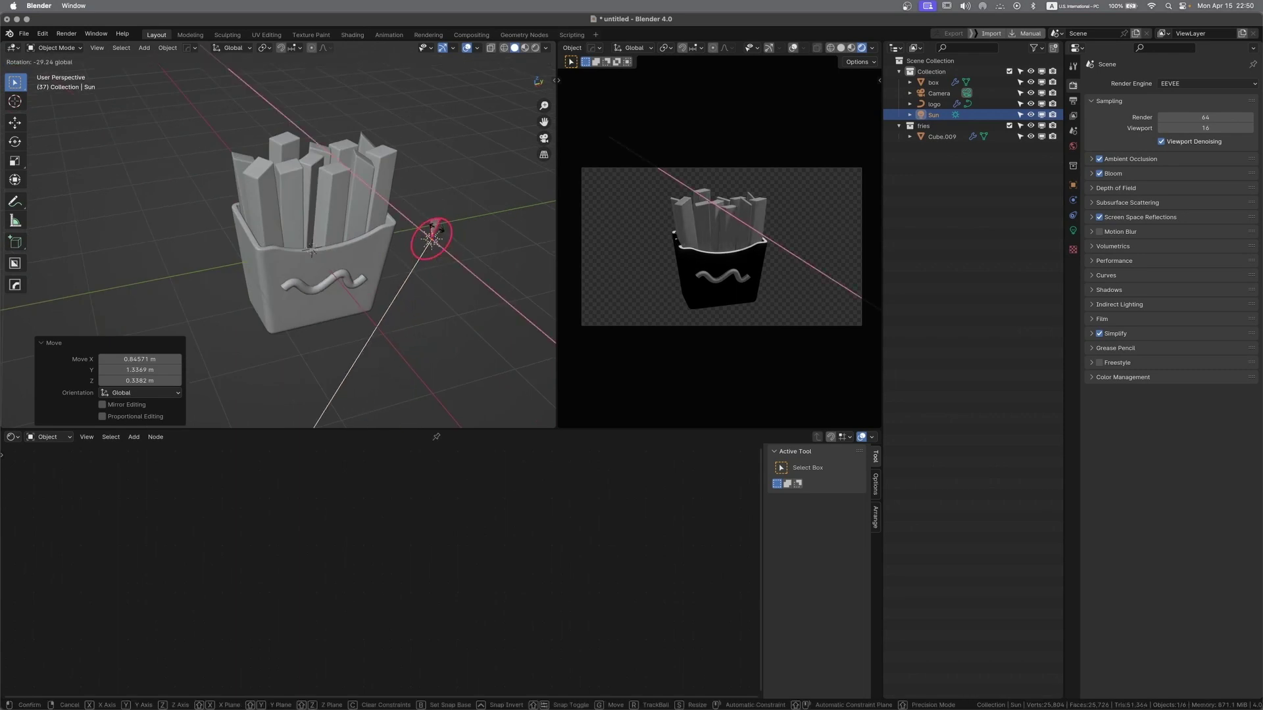
pyautogui.click(433, 229)
pyautogui.press('r')
pyautogui.press('z')
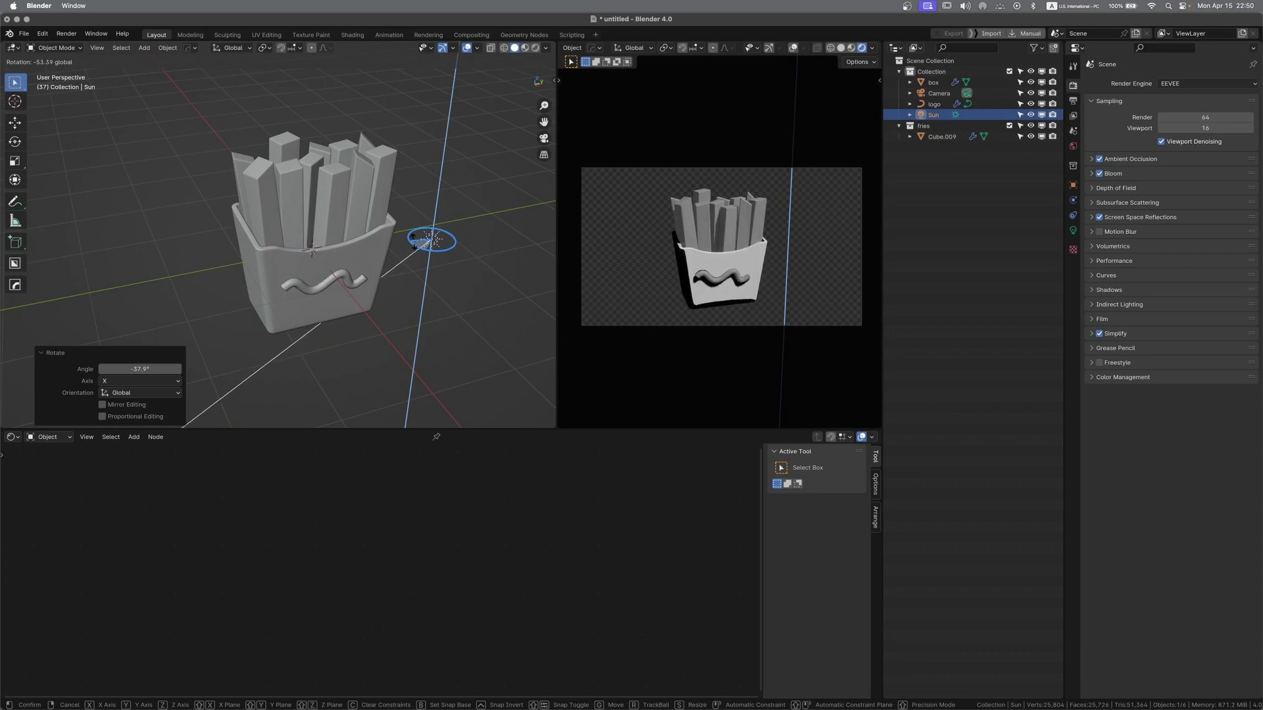
pyautogui.click(413, 240)
pyautogui.moveTo(414, 242); pyautogui.dragTo(475, 220, button='middle')
# Select the box and shift its Principled BSDF, Shader to RGB and Color Ramp nodes away from the Material Output
pyautogui.click(751, 304)
pyautogui.moveTo(752, 305); pyautogui.dragTo(689, 281, button='middle')
pyautogui.scroll(3, 689, 281)
pyautogui.press('KP_0')
pyautogui.scroll(1, 692, 276)
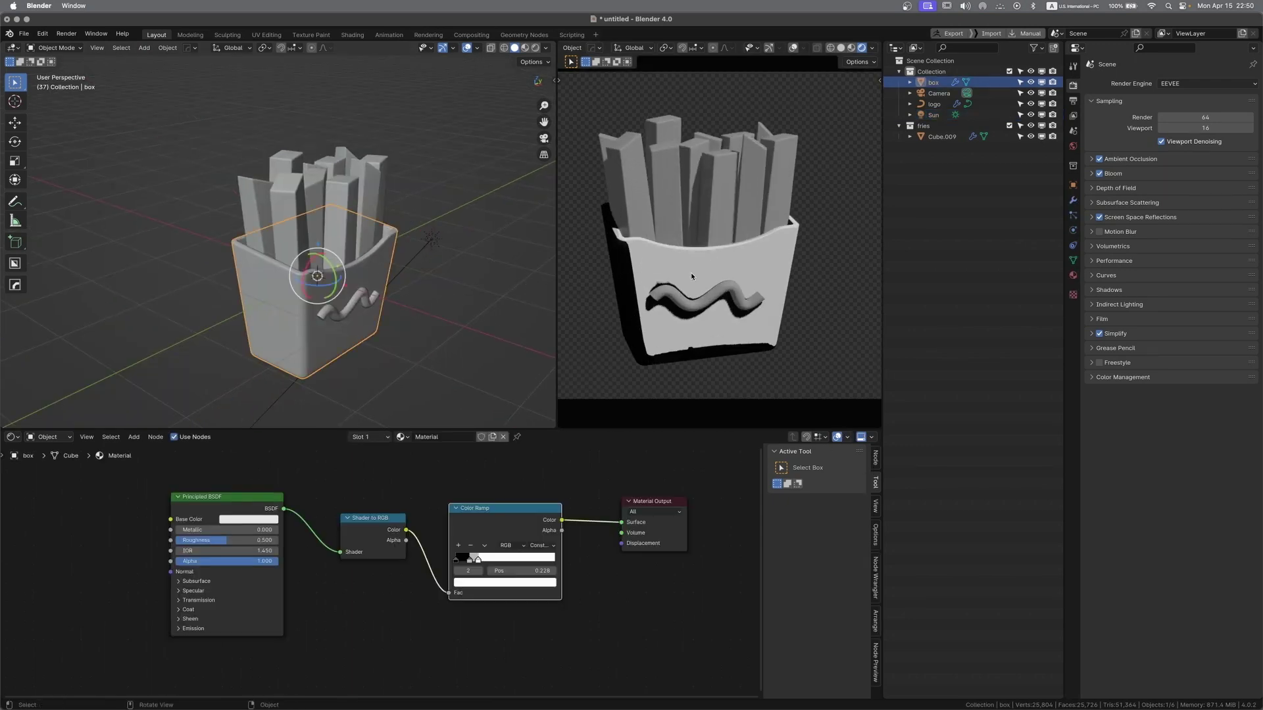
pyautogui.moveTo(259, 506); pyautogui.dragTo(249, 505)
pyautogui.moveTo(356, 522); pyautogui.dragTo(314, 497)
pyautogui.moveTo(495, 529); pyautogui.dragTo(450, 525)
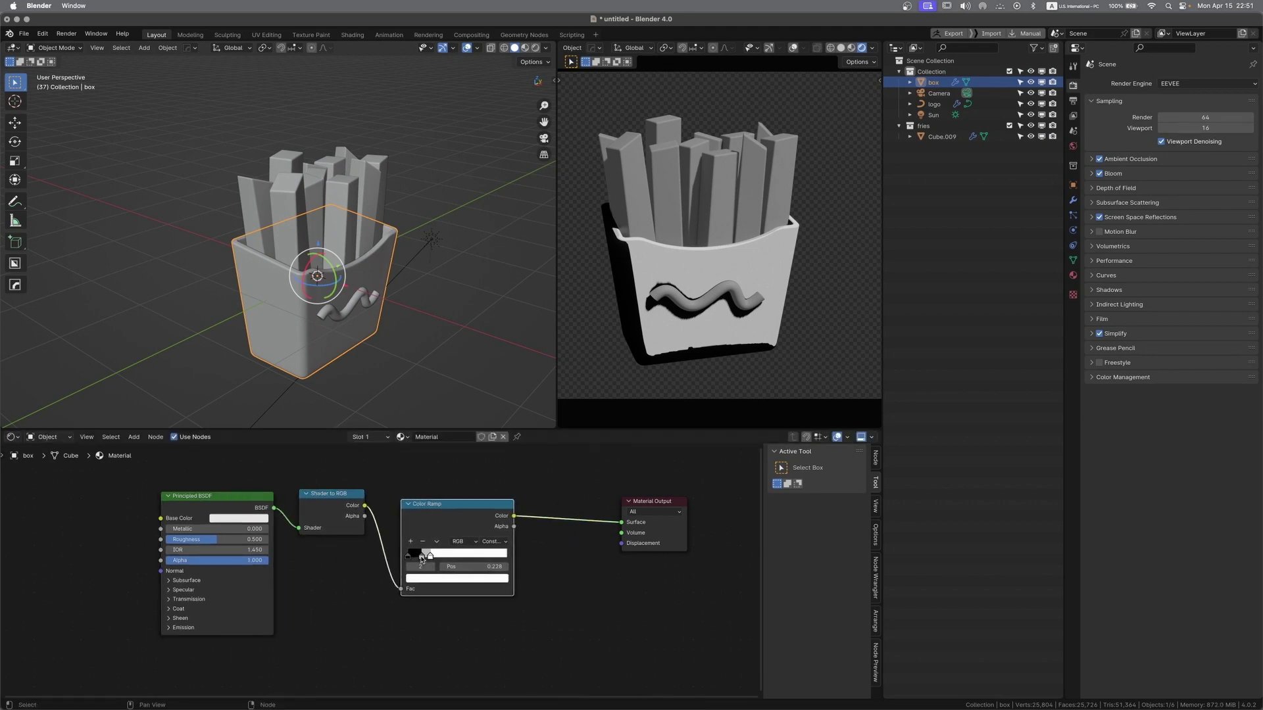
# Set the Color Ramp's white stop to 0.210 and widen the gap between the Color Ramp and the Material Output
pyautogui.click(423, 557)
pyautogui.moveTo(422, 558); pyautogui.dragTo(424, 558)
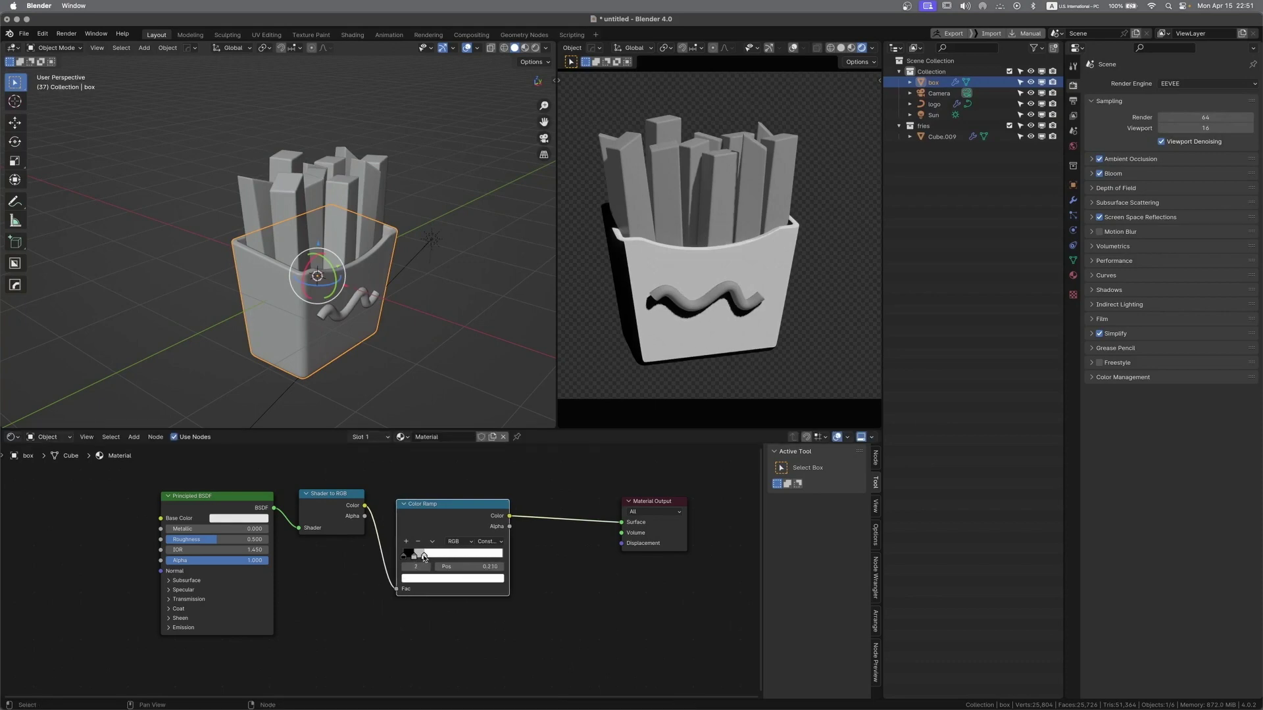
pyautogui.moveTo(435, 505); pyautogui.dragTo(423, 490)
pyautogui.click(520, 556)
pyautogui.moveTo(638, 502); pyautogui.dragTo(726, 495)
# Insert a Mix Color node before the Material Output and connect the Color Ramp's color to its Factor
pyautogui.click(604, 570)
pyautogui.hotkey('shift', 'a')
pyautogui.write('mix')
pyautogui.press('Down')
pyautogui.press('Down')
pyautogui.press('Down')
pyautogui.press('Down')
pyautogui.press('Down')
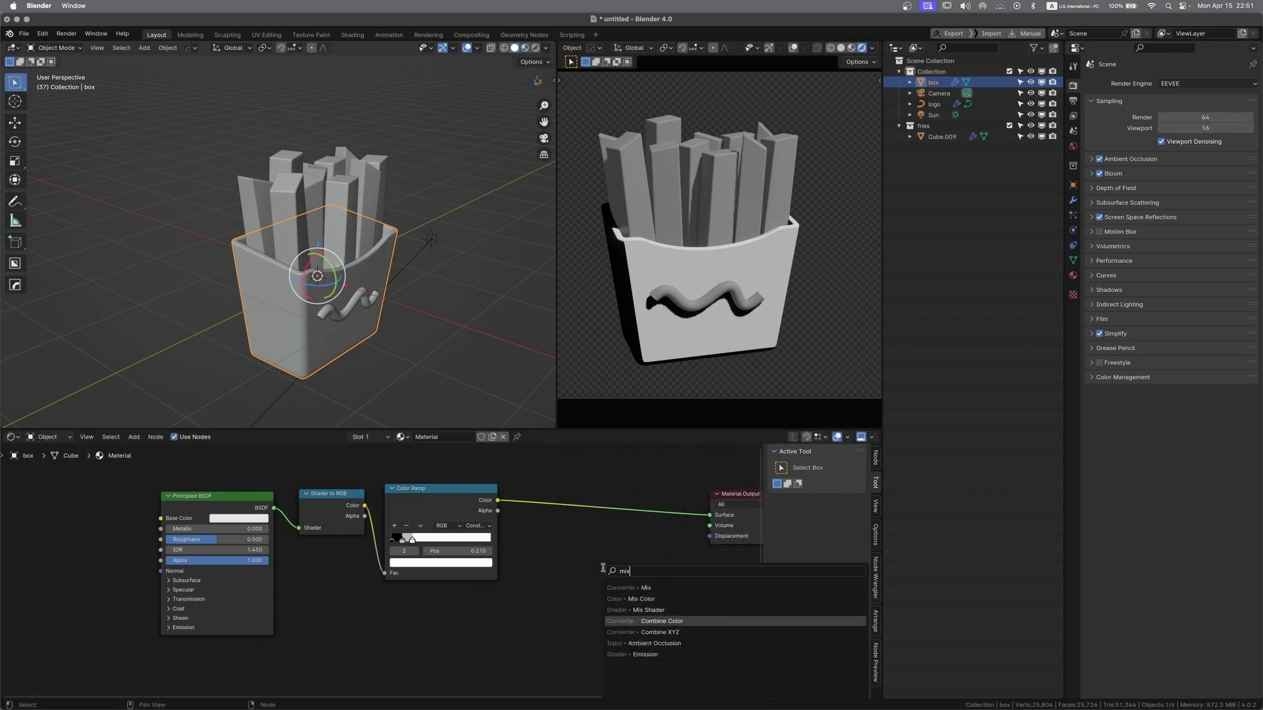
pyautogui.press('Up')
pyautogui.press('Up')
pyautogui.press('Up')
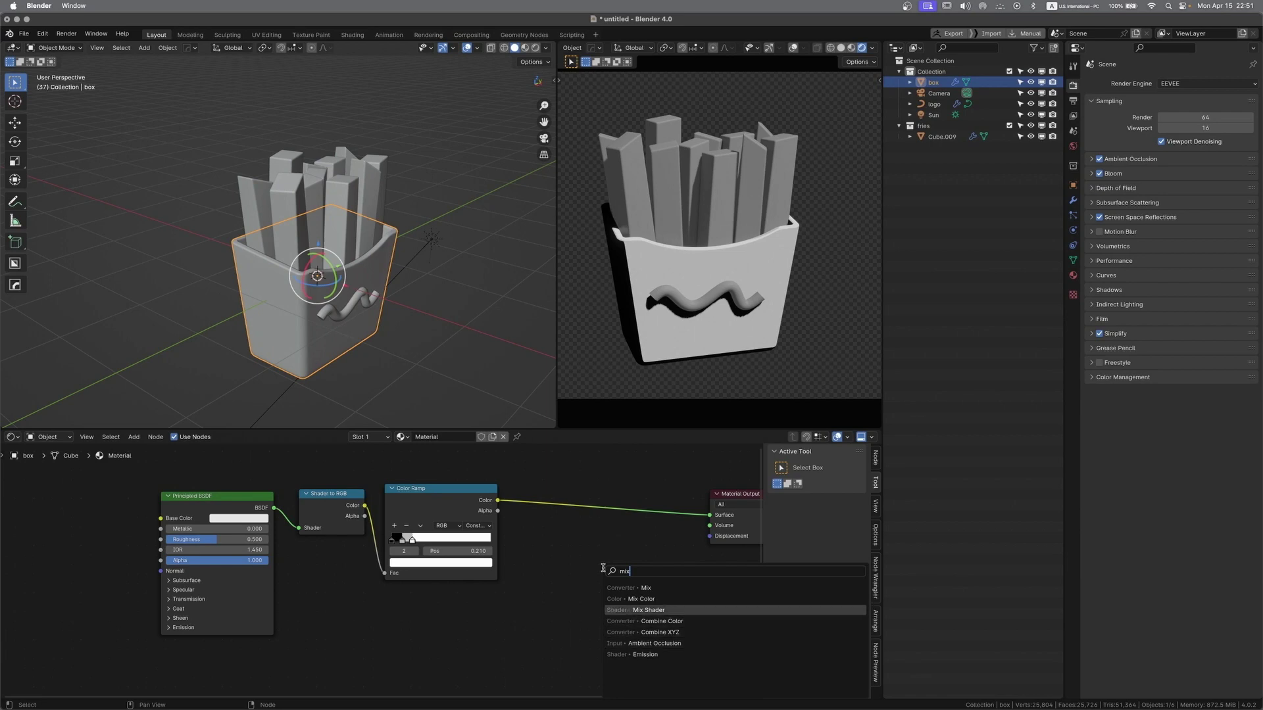
pyautogui.press('Up')
pyautogui.press('Return')
pyautogui.click(612, 483)
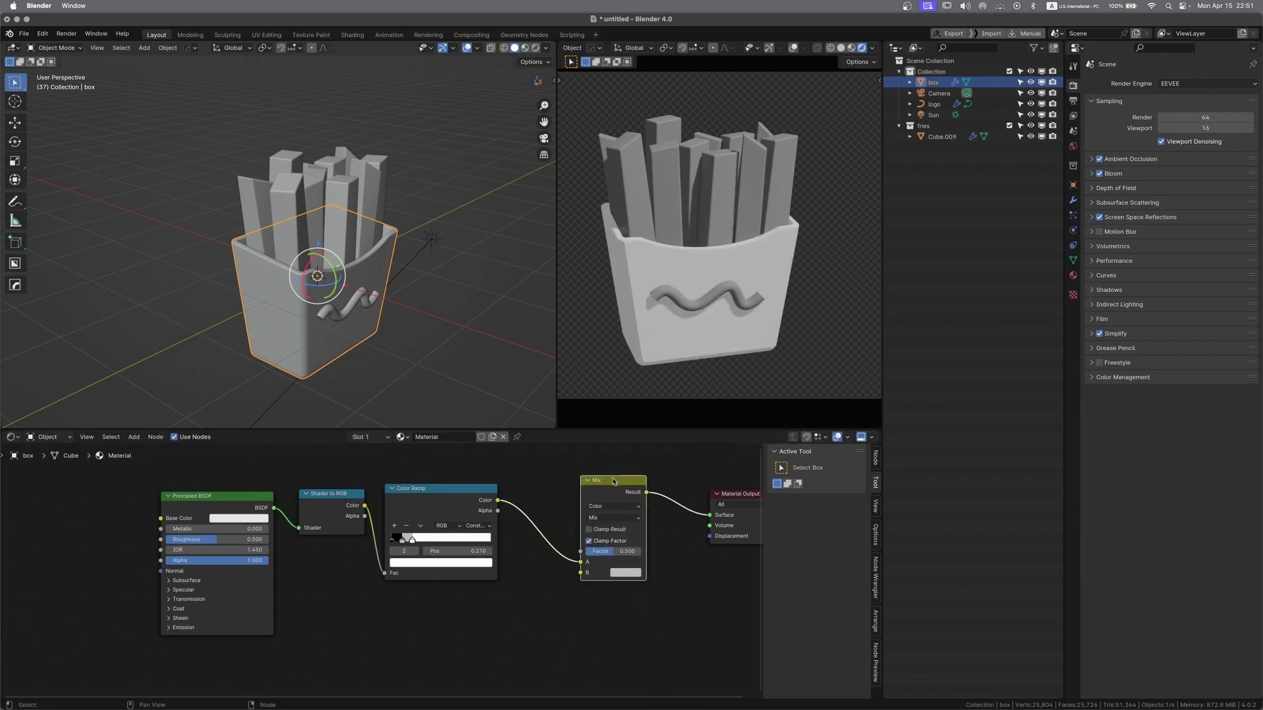
pyautogui.moveTo(580, 561); pyautogui.dragTo(580, 551)
# Set the Mix node's color A to a saturated dark red and color B to a bright red with saturation about 0.93 and value 1.000
pyautogui.click(637, 563)
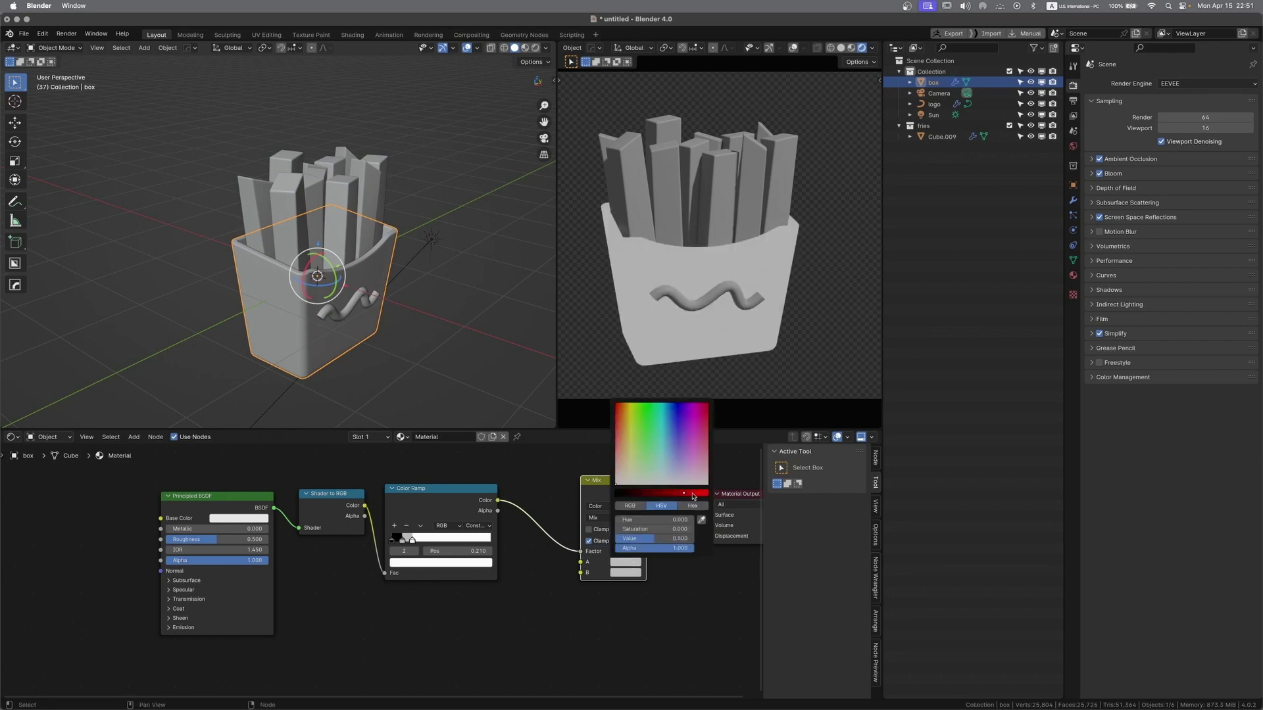
pyautogui.click(616, 419)
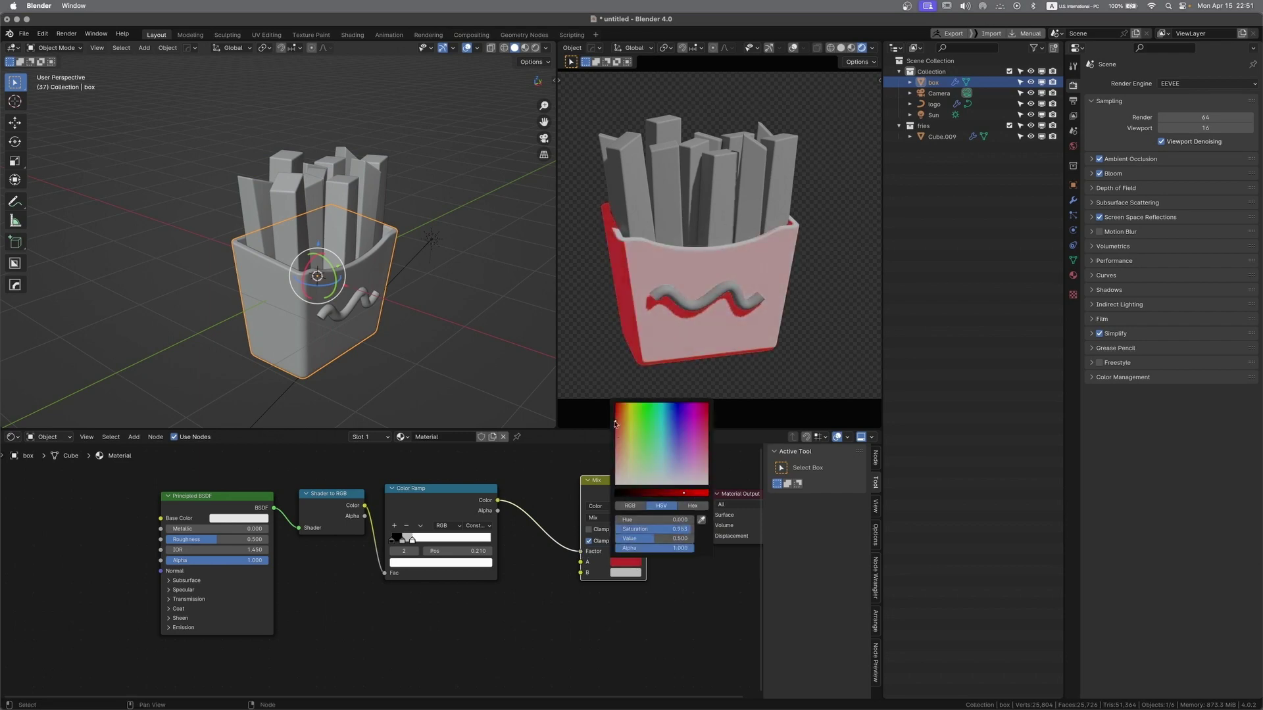
pyautogui.click(621, 573)
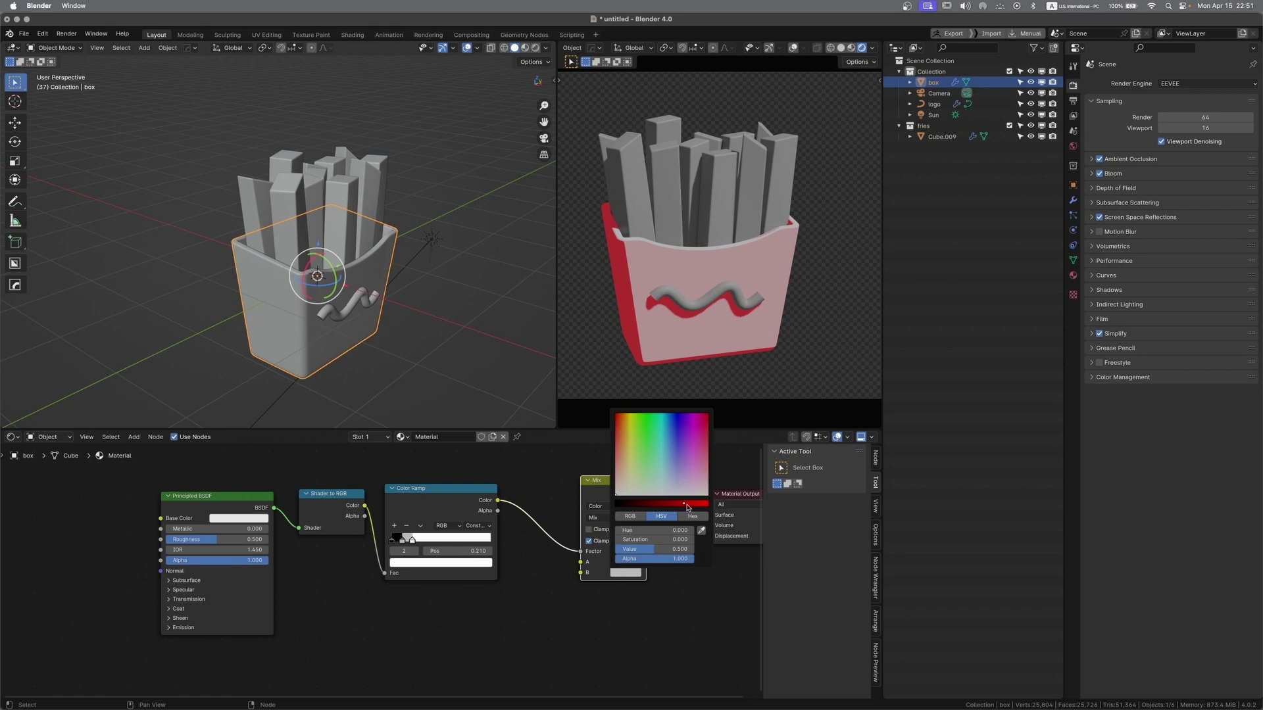
pyautogui.moveTo(688, 506); pyautogui.dragTo(709, 505)
pyautogui.moveTo(630, 432)
pyautogui.mouseDown()
pyautogui.moveTo(616, 414)
pyautogui.moveTo(616, 432)
pyautogui.mouseUp()
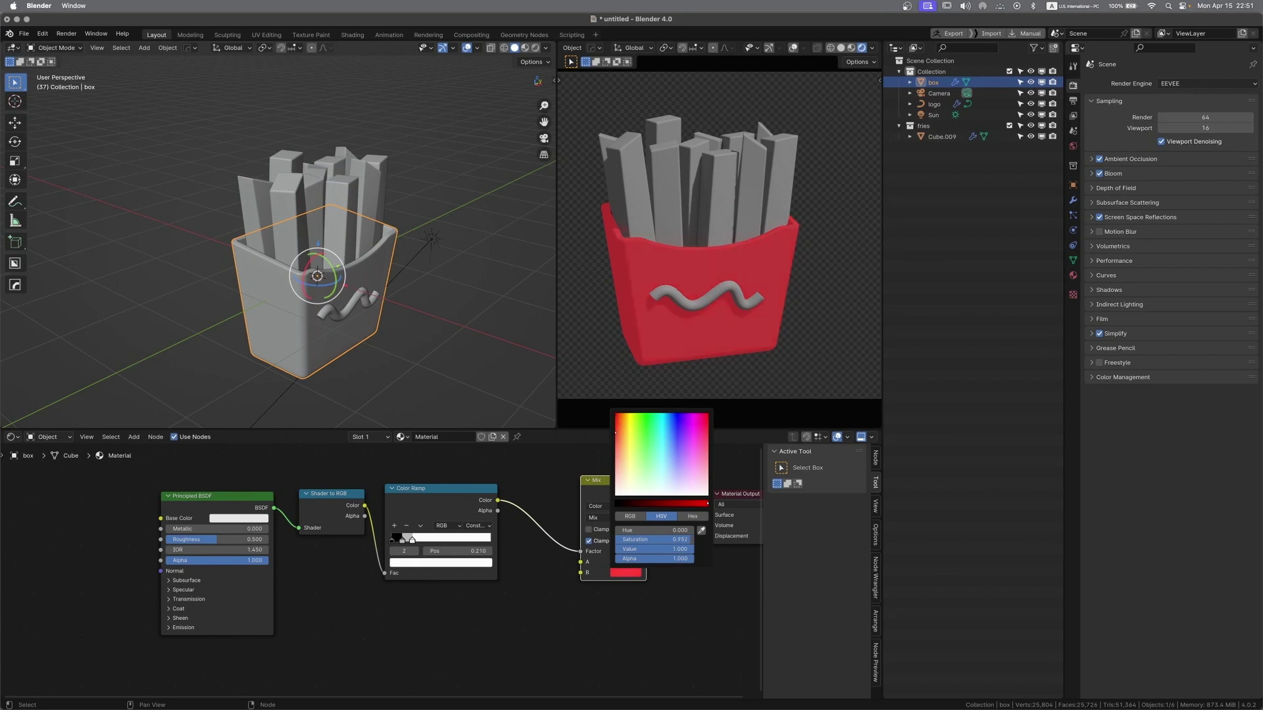
pyautogui.click(625, 564)
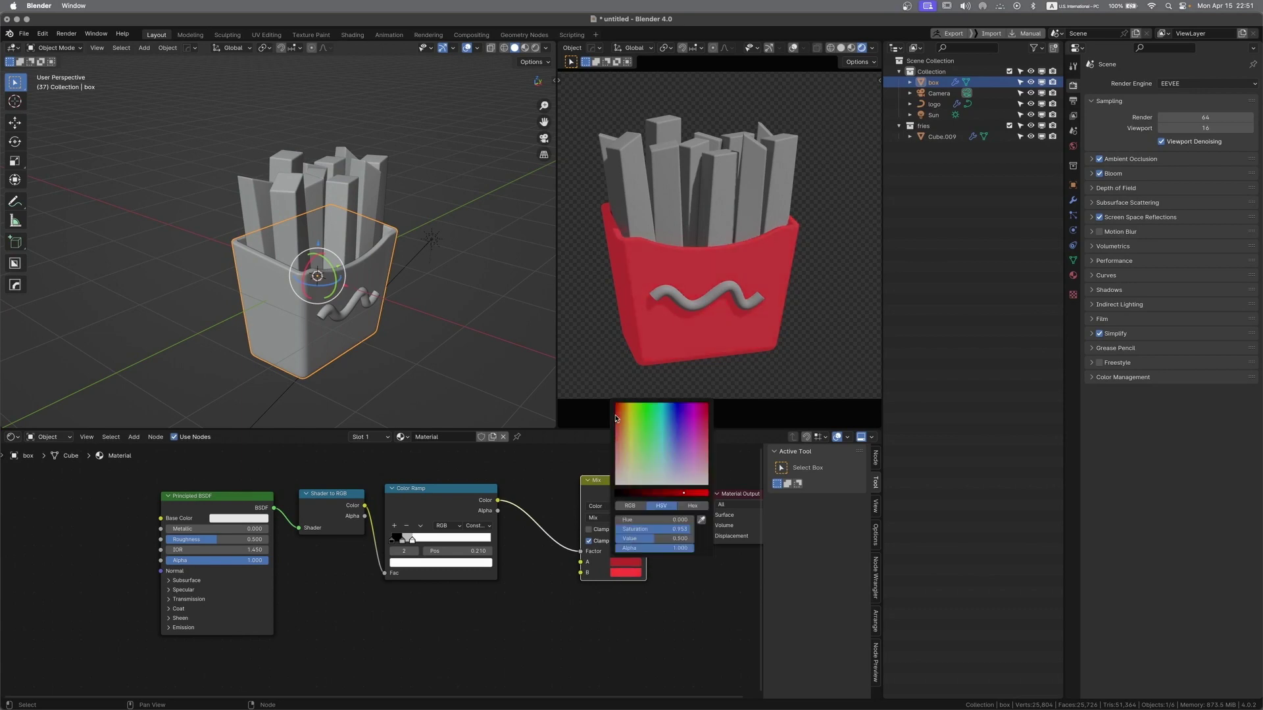
pyautogui.moveTo(616, 419); pyautogui.dragTo(616, 403)
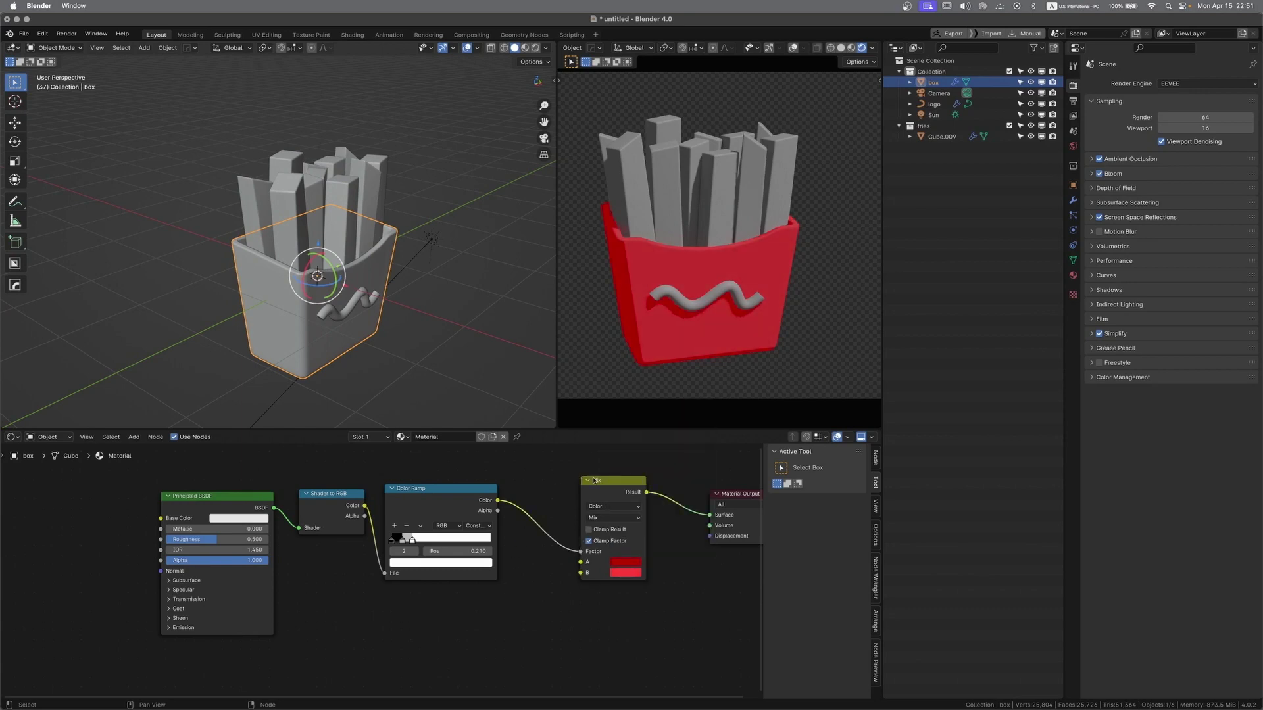
# Move the Mix node closer to the Color Ramp and add a Fresnel node below the Color Ramp
pyautogui.moveTo(594, 481); pyautogui.dragTo(564, 496)
pyautogui.scroll(-1, 664, 591)
pyautogui.moveTo(665, 592); pyautogui.dragTo(674, 540, button='middle')
pyautogui.scroll(-2, 475, 574)
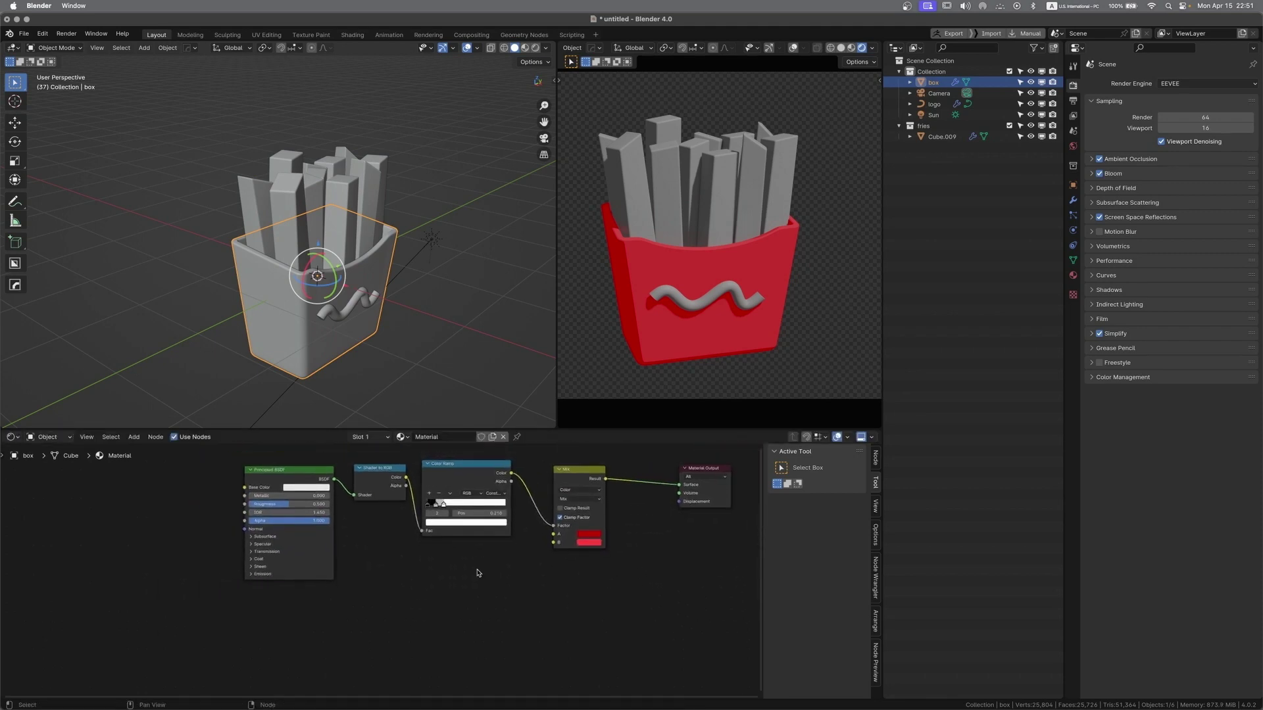
pyautogui.hotkey('shift', 'a')
pyautogui.click(467, 568)
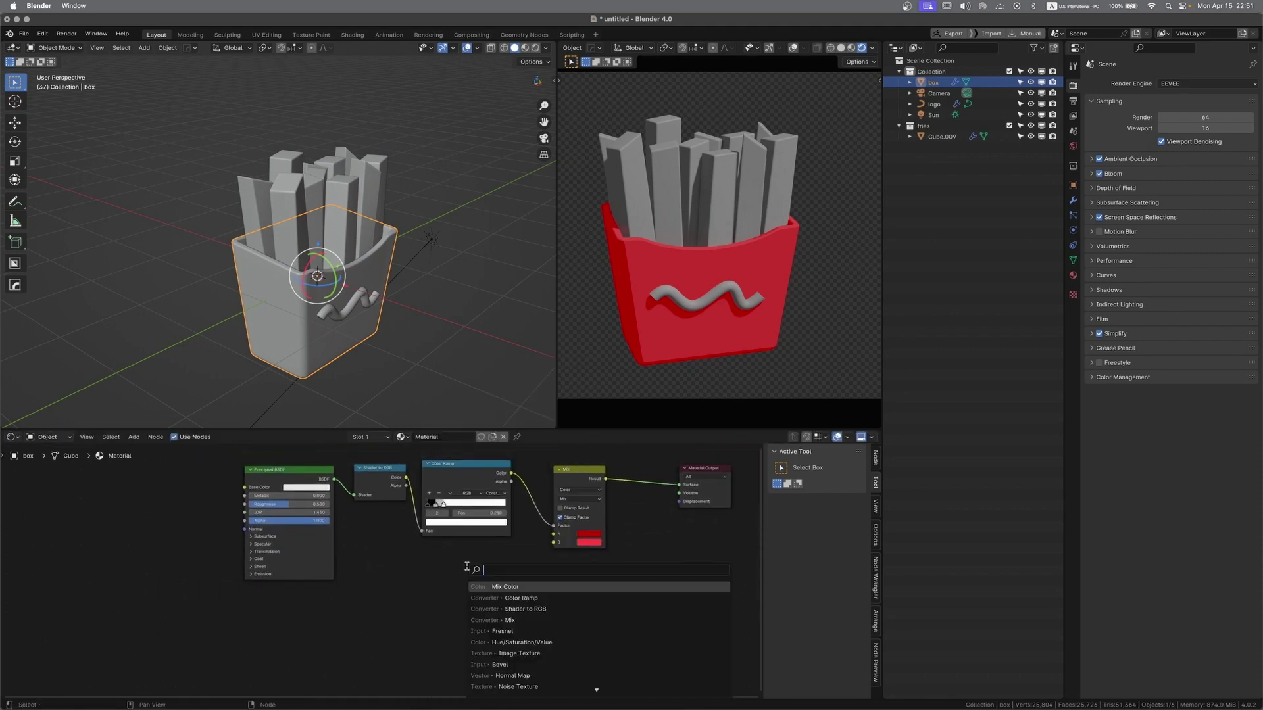
pyautogui.write('fresnel')
pyautogui.press('Return')
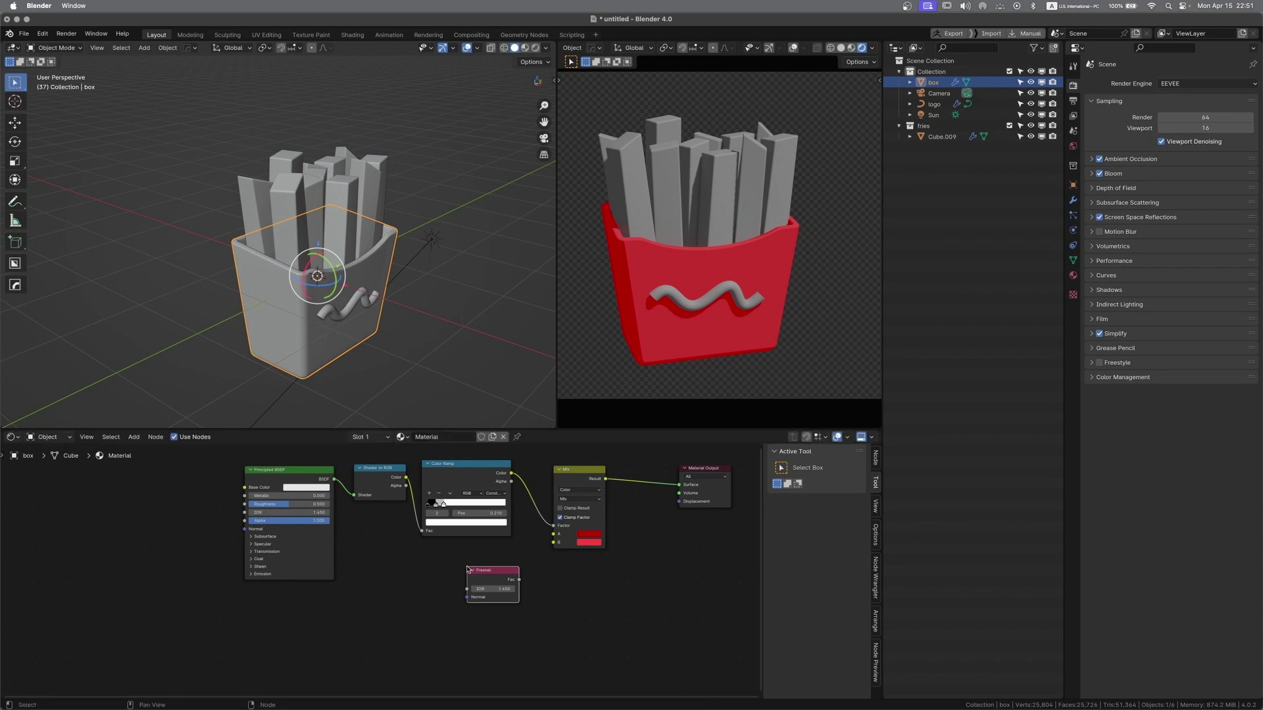
pyautogui.moveTo(504, 580); pyautogui.dragTo(480, 576)
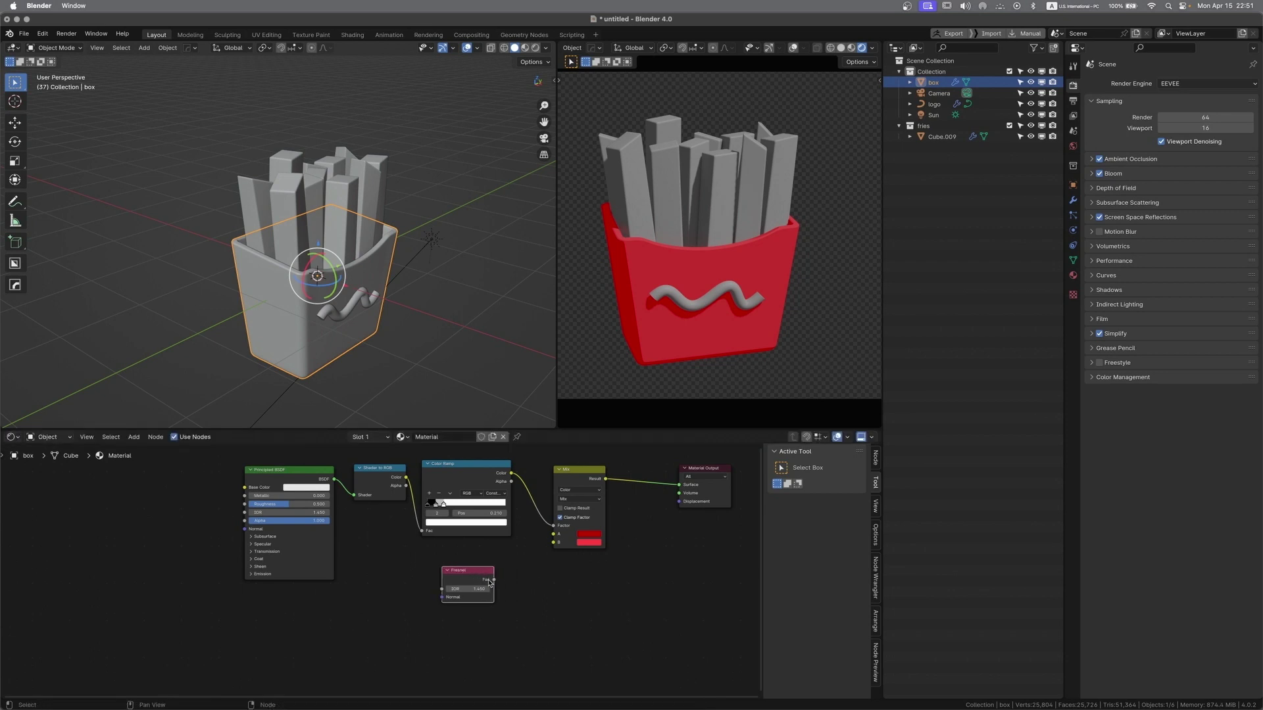
# Duplicate the Color Ramp beside the Fresnel node with its extra stop removed, and connect Fresnel's Fac to its Fac input
pyautogui.click(464, 485)
pyautogui.hotkey('shift', 'd')
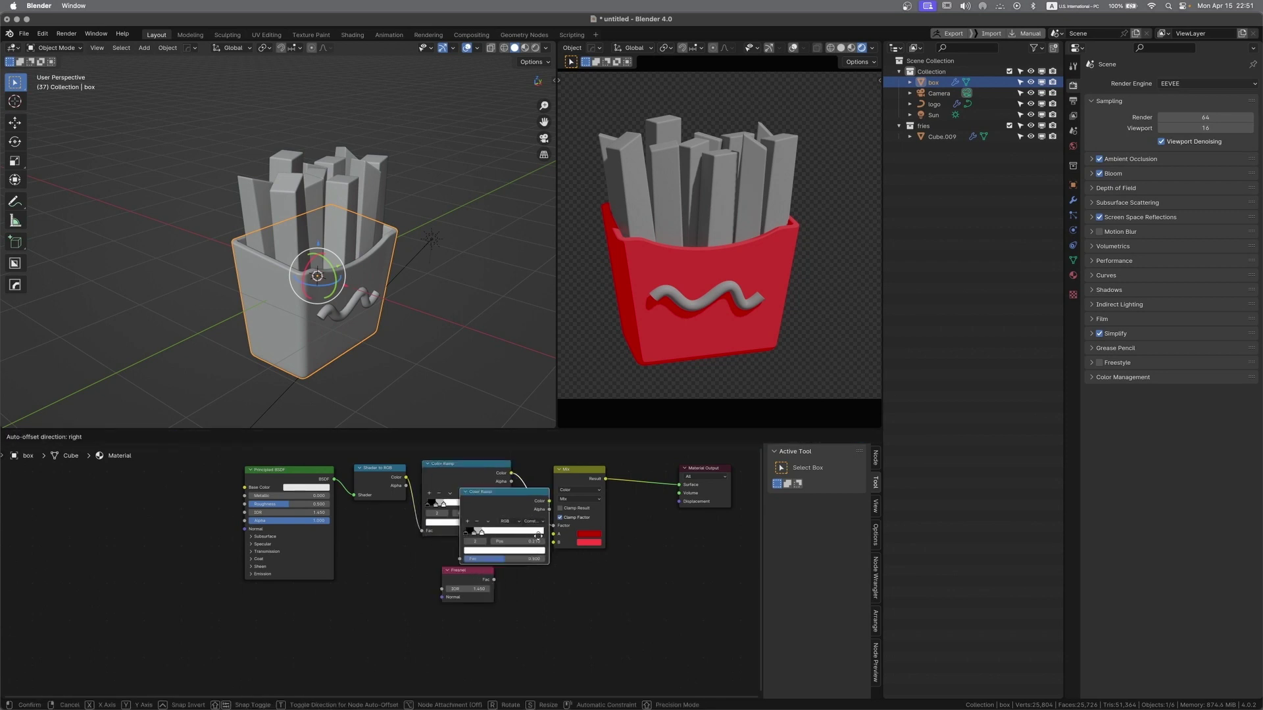
pyautogui.click(559, 590)
pyautogui.click(525, 611)
pyautogui.click(526, 599)
pyautogui.moveTo(493, 581); pyautogui.dragTo(512, 638)
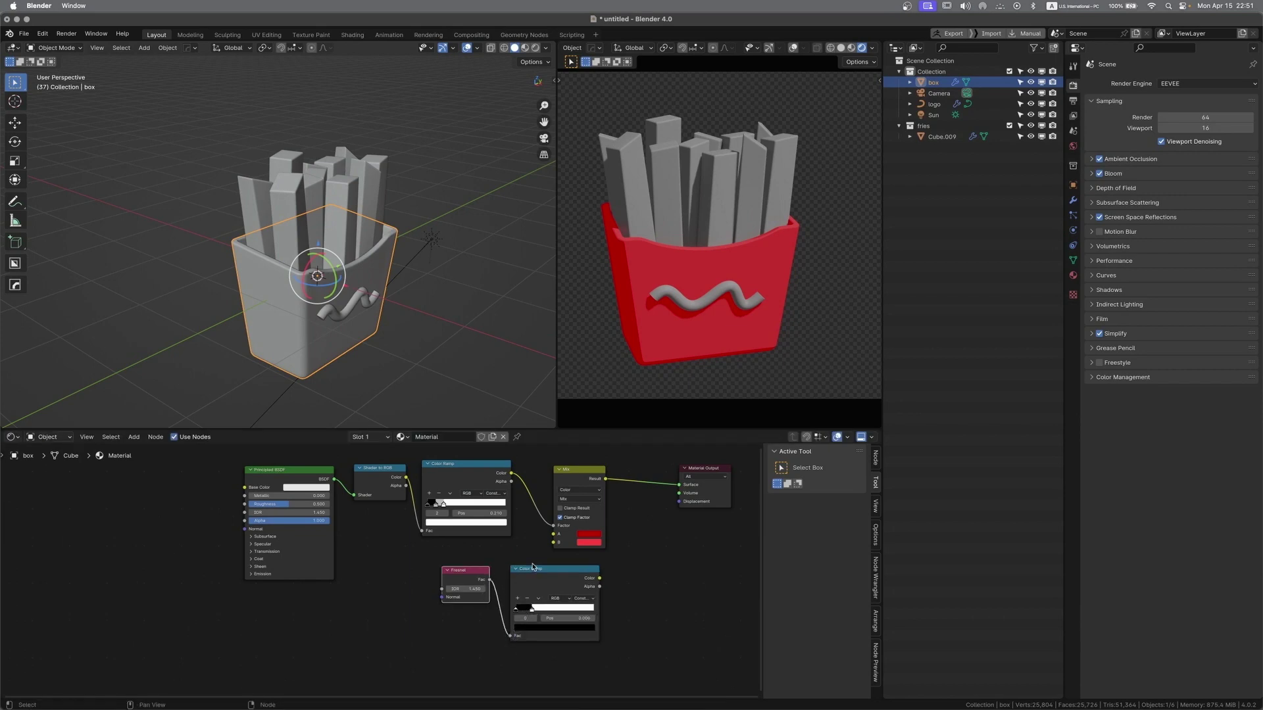
# Preview the Fresnel Color Ramp through the Material Output and set its white stop to 0.058
pyautogui.moveTo(544, 580); pyautogui.dragTo(552, 582)
pyautogui.keyDown('ctrl'); pyautogui.keyDown('shift'); pyautogui.click(560, 576); pyautogui.keyUp('shift'); pyautogui.keyUp('ctrl')
pyautogui.moveTo(665, 528); pyautogui.dragTo(607, 534, button='middle')
pyautogui.scroll(2, 607, 534)
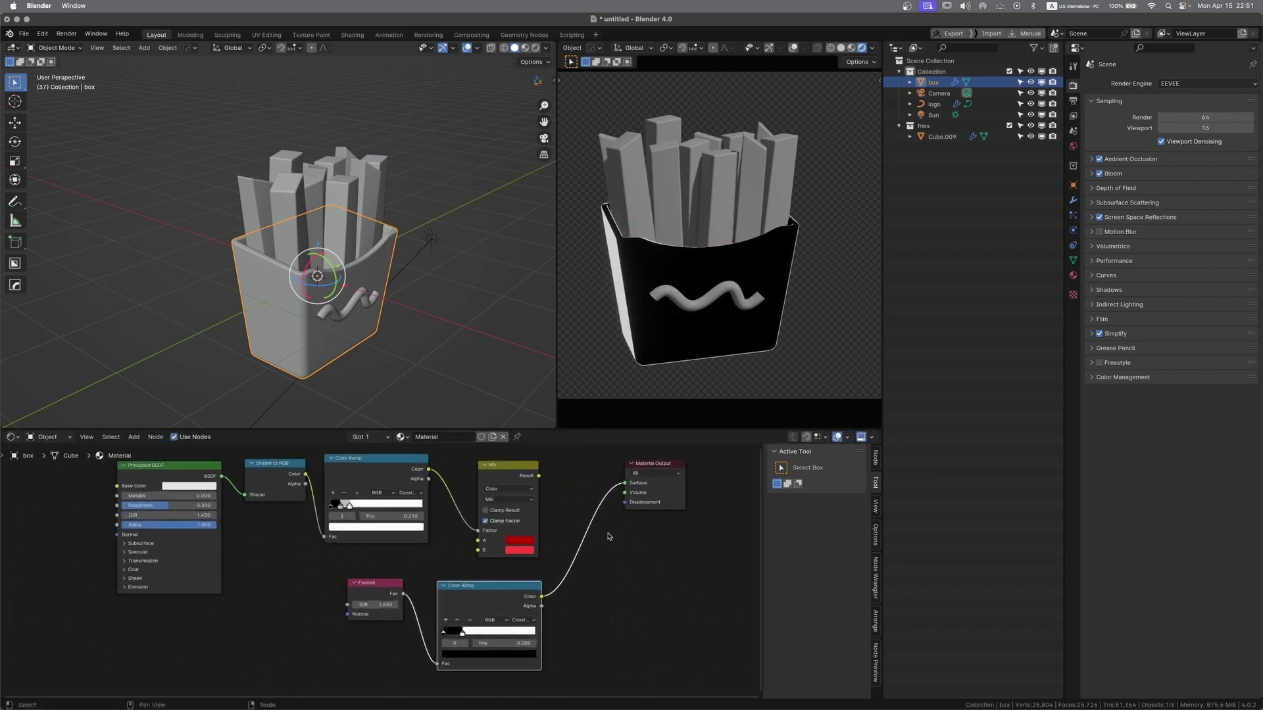
pyautogui.moveTo(464, 632); pyautogui.dragTo(505, 631)
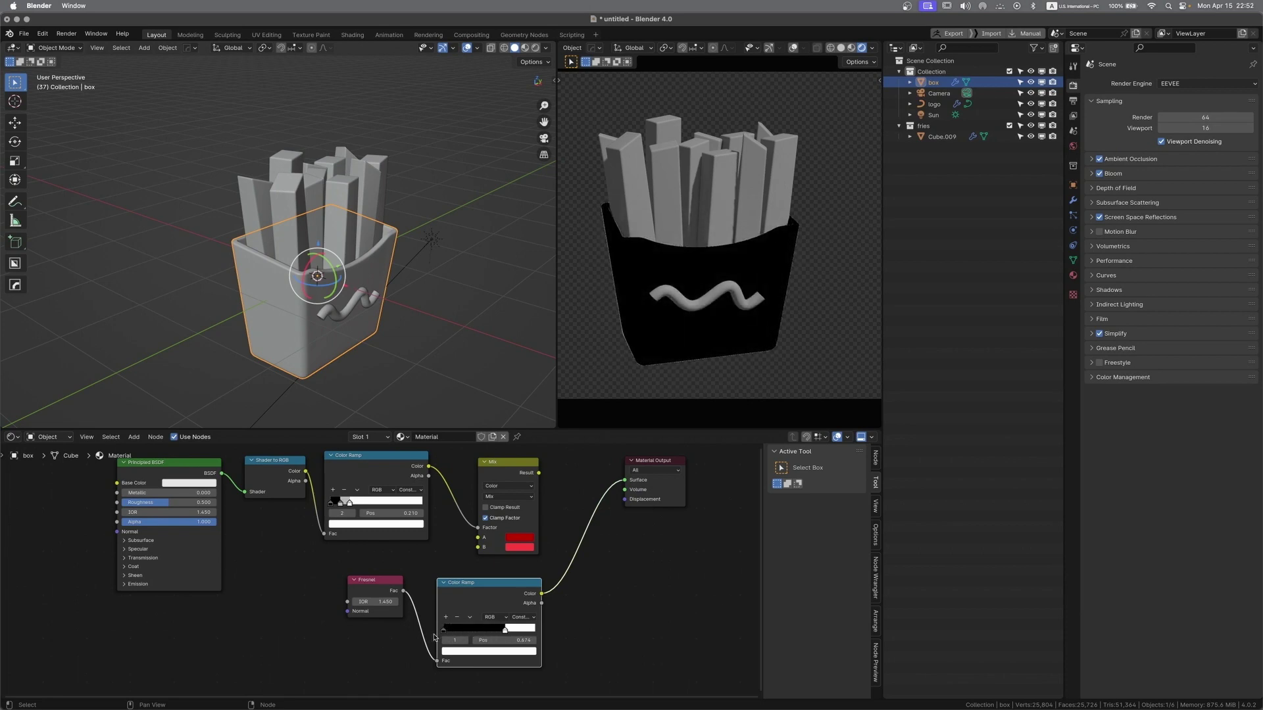
pyautogui.click(444, 630)
pyautogui.moveTo(505, 629); pyautogui.dragTo(447, 632)
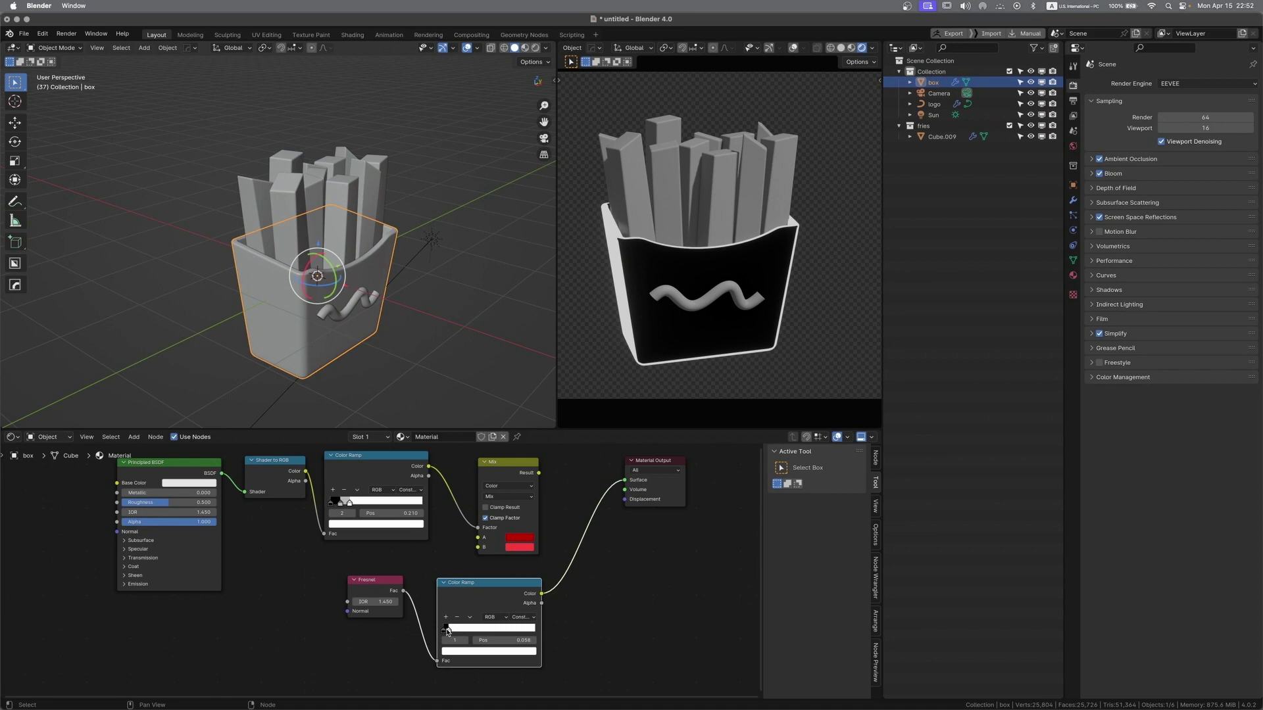
pyautogui.moveTo(495, 580); pyautogui.dragTo(484, 587)
pyautogui.hotkey('shift', 'a')
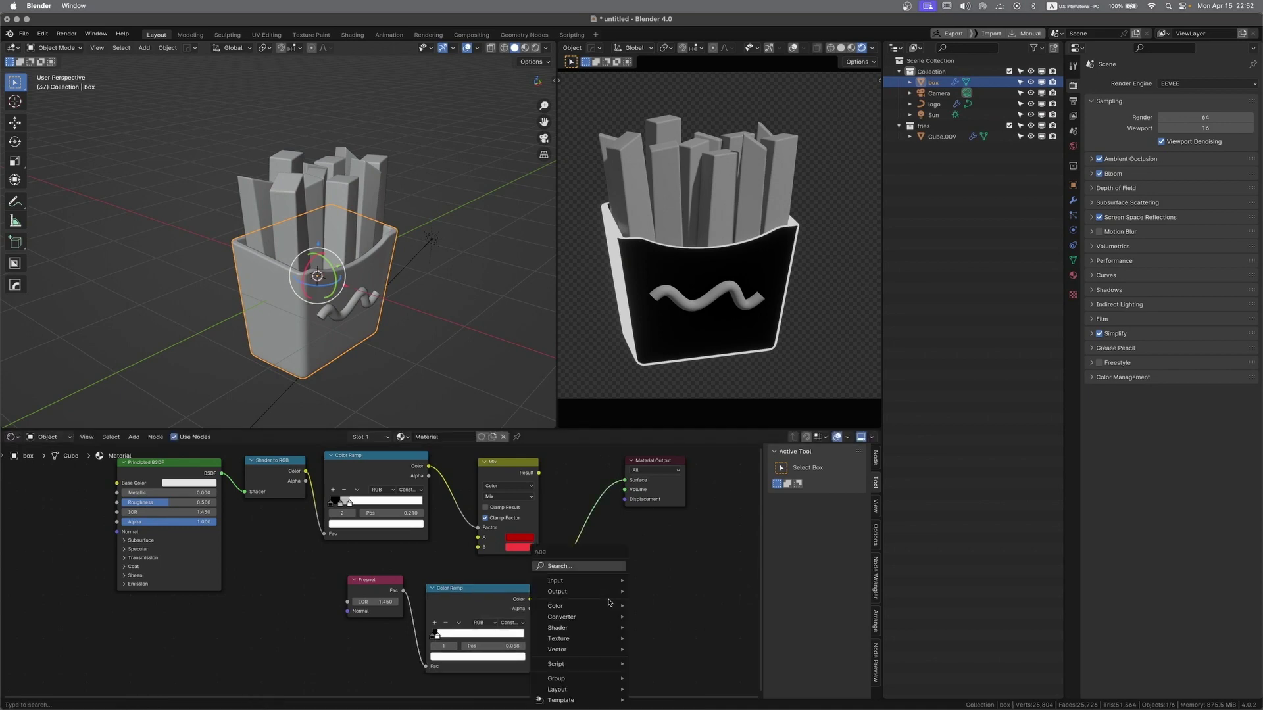
pyautogui.click(608, 565)
pyautogui.write('mix')
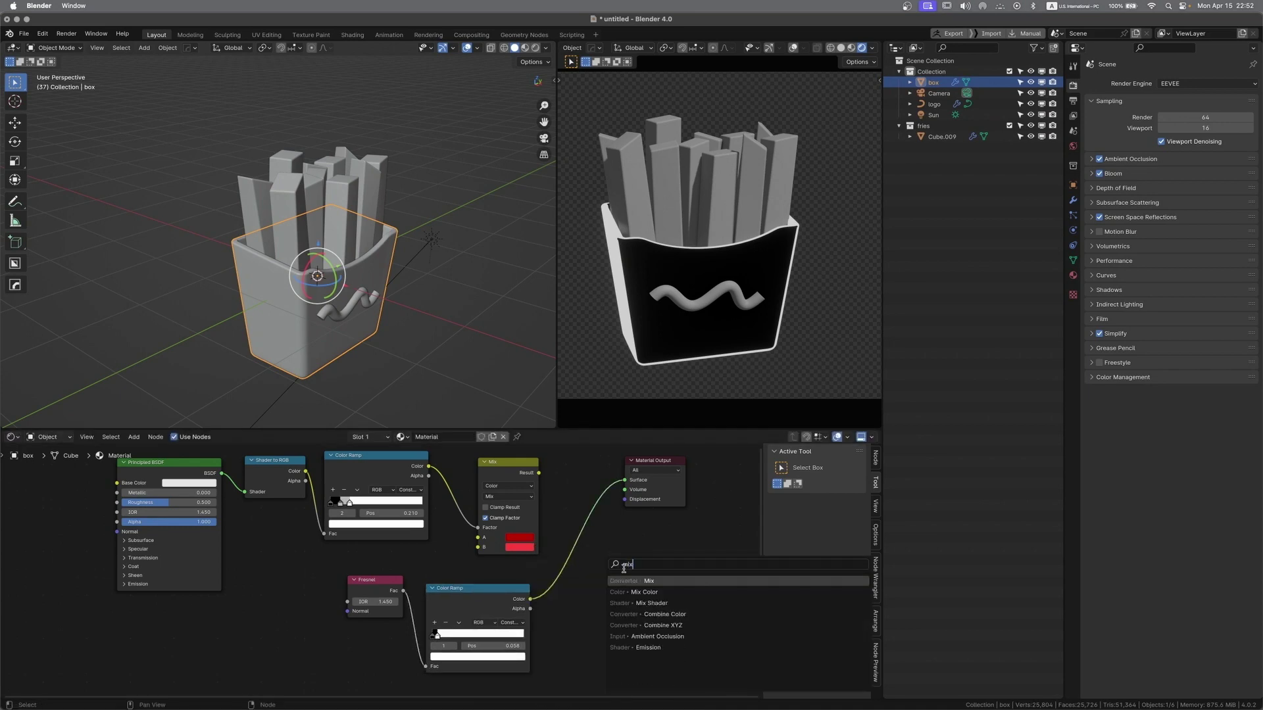
pyautogui.press('Return')
pyautogui.click(625, 571)
pyautogui.press('Delete')
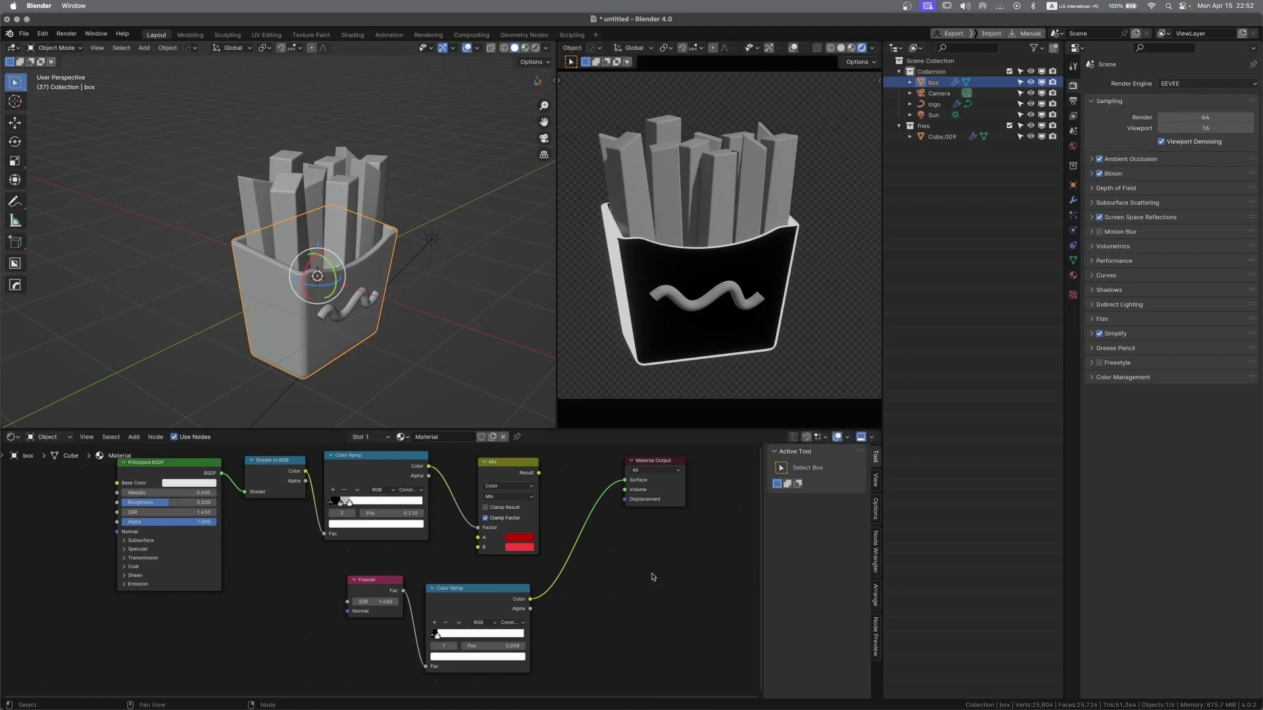
# Add a second color Mix node in Color blending mode, with the red Mix node's Result feeding its A input
pyautogui.moveTo(539, 473); pyautogui.dragTo(628, 562)
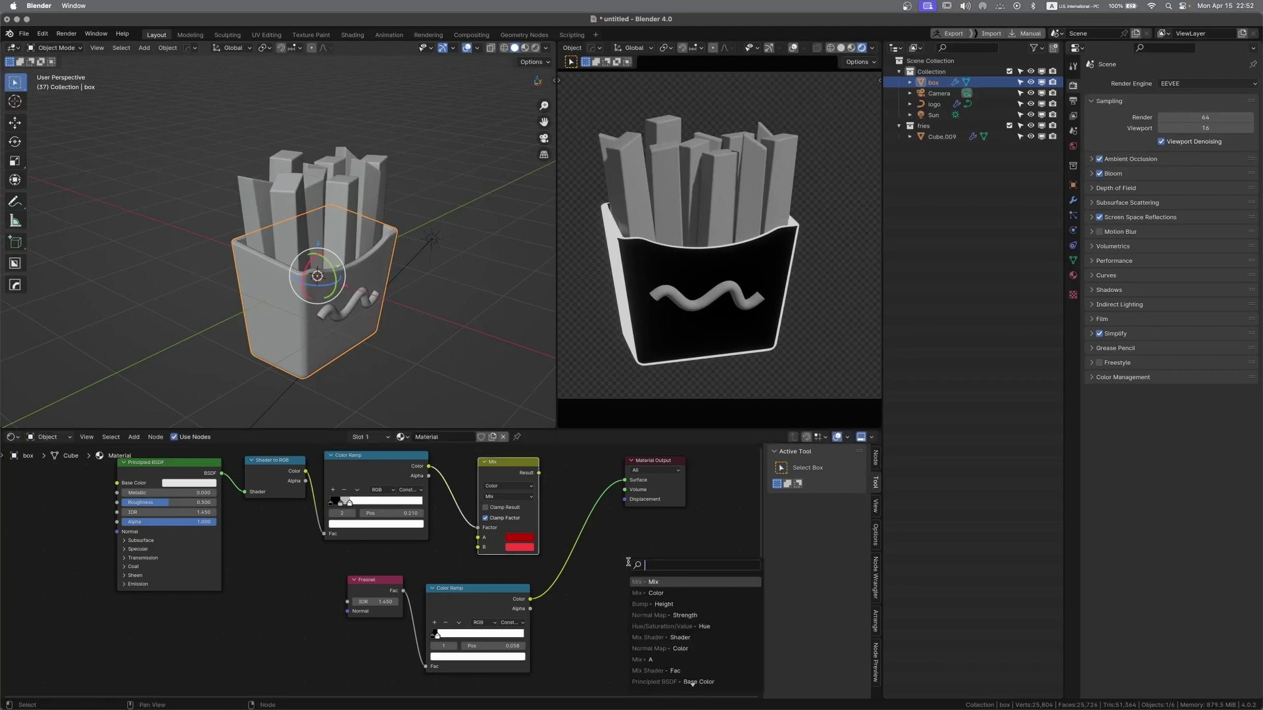
pyautogui.press('Down')
pyautogui.press('Return')
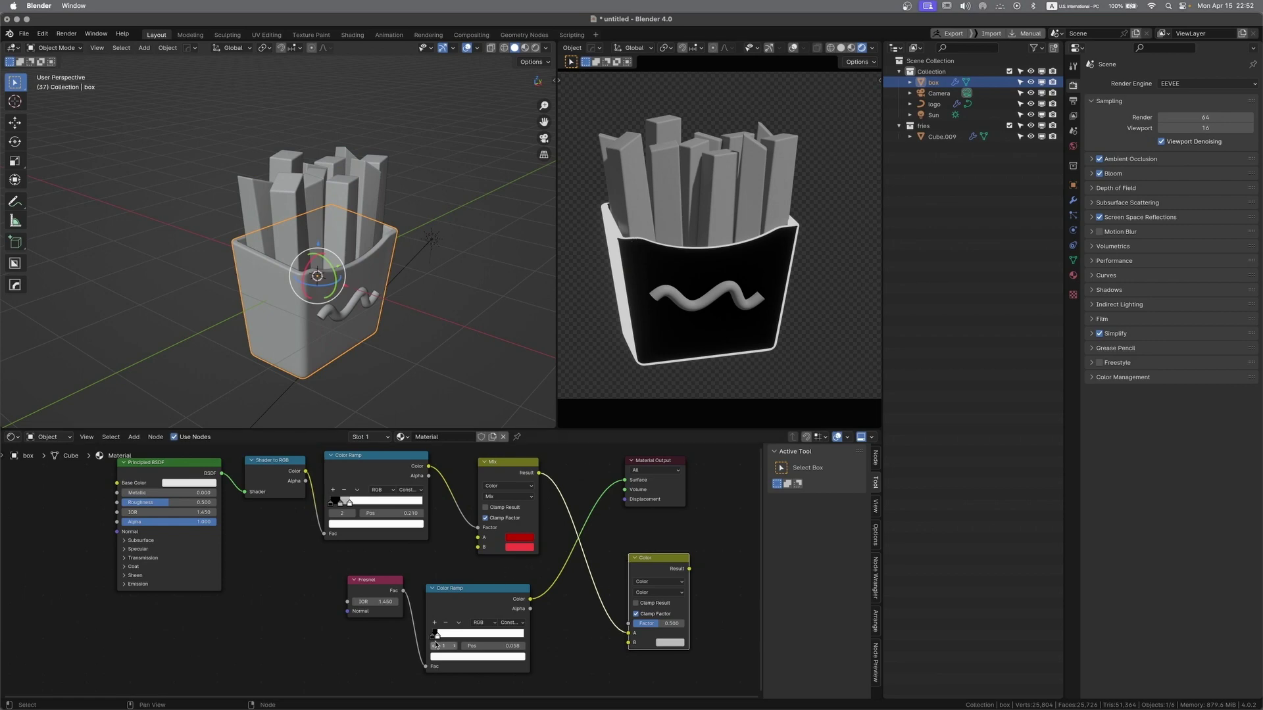
# Move the Fresnel Color Ramp's white stop to 0.324 while checking the box's edge highlight from other angles
pyautogui.scroll(3, 453, 614)
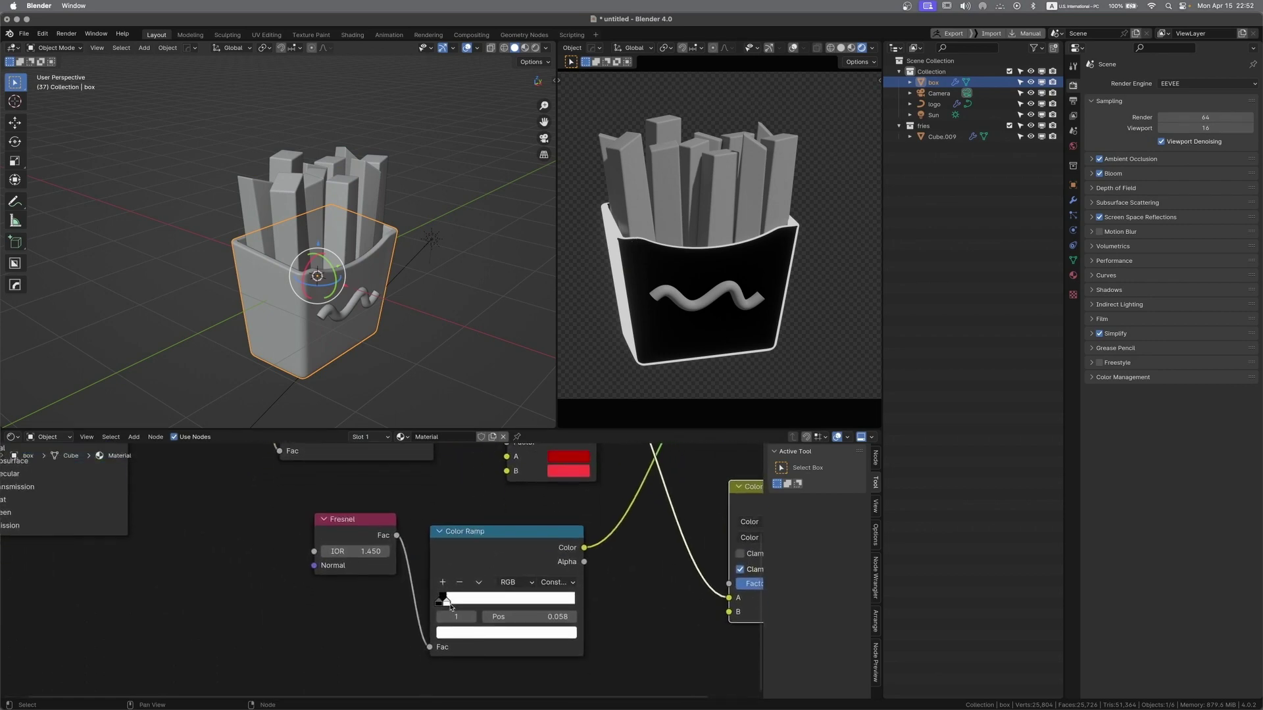
pyautogui.moveTo(445, 602); pyautogui.dragTo(486, 609)
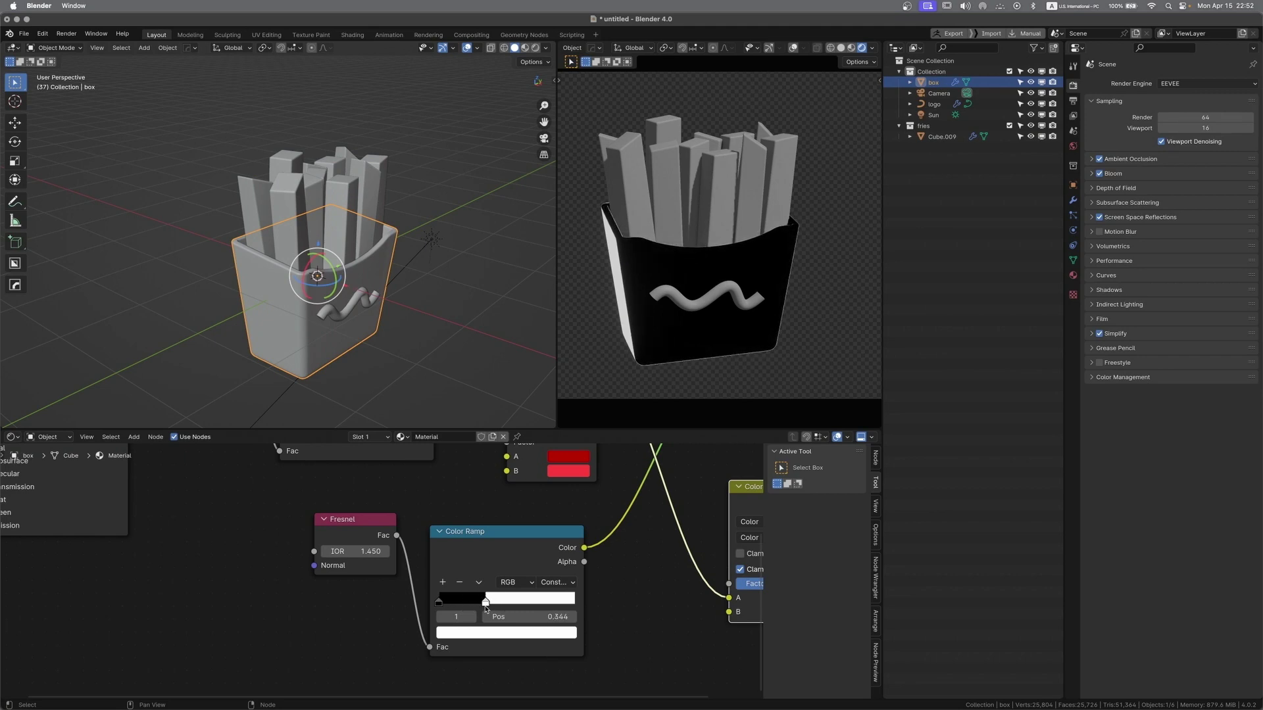
pyautogui.moveTo(643, 249); pyautogui.dragTo(664, 230, button='middle')
pyautogui.scroll(4, 663, 231)
pyautogui.moveTo(710, 174); pyautogui.dragTo(678, 179, button='middle')
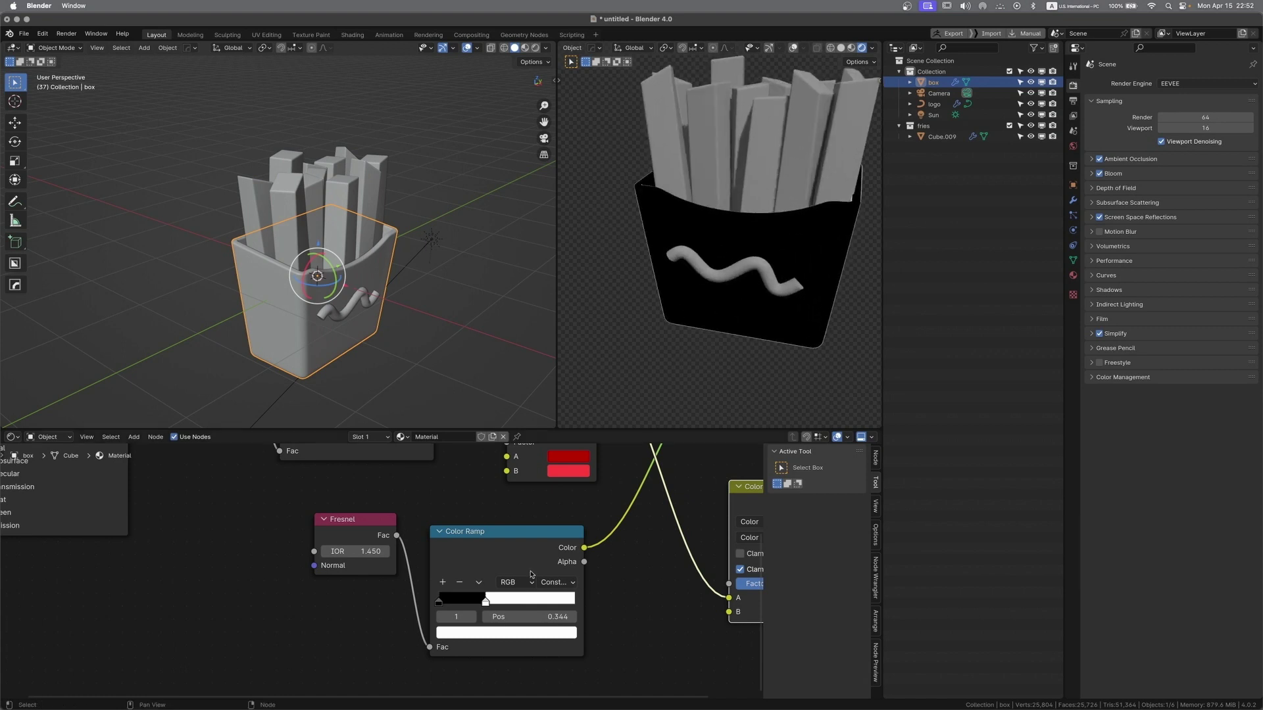
pyautogui.moveTo(487, 607)
pyautogui.mouseDown()
pyautogui.moveTo(517, 607)
pyautogui.moveTo(483, 606)
pyautogui.mouseUp()
pyautogui.press('Home')
pyautogui.moveTo(696, 286); pyautogui.dragTo(755, 284, button='middle')
pyautogui.press('Home')
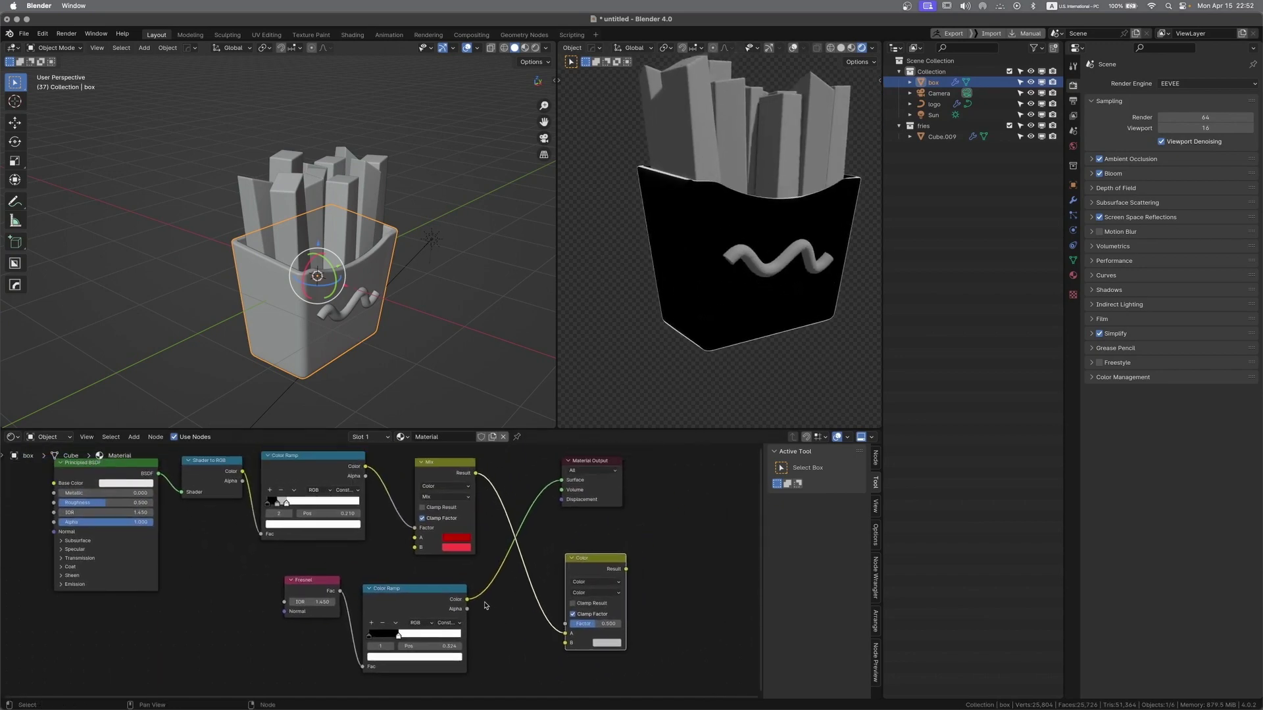
# Connect the Fresnel Color Ramp's color to the second Mix node's Factor and that node's Result to the Material Output's Surface
pyautogui.moveTo(468, 601); pyautogui.dragTo(565, 624)
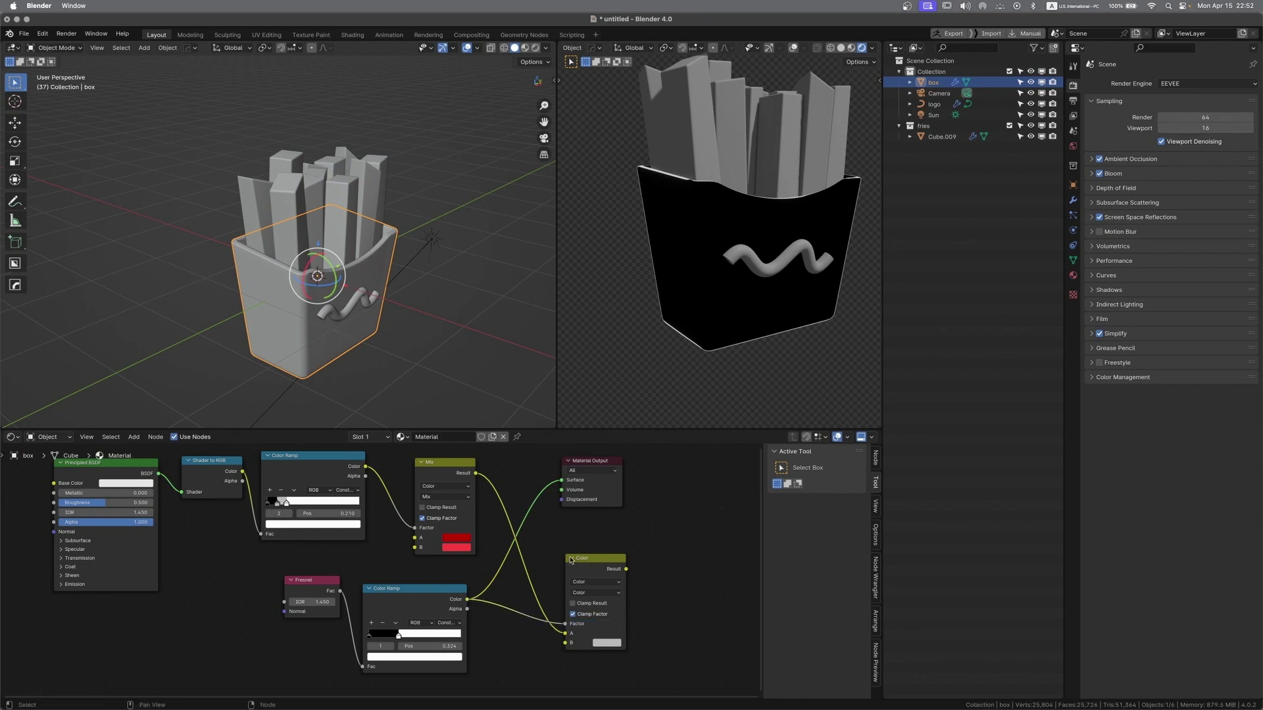
pyautogui.moveTo(602, 554); pyautogui.dragTo(570, 543)
pyautogui.moveTo(602, 467); pyautogui.dragTo(639, 473)
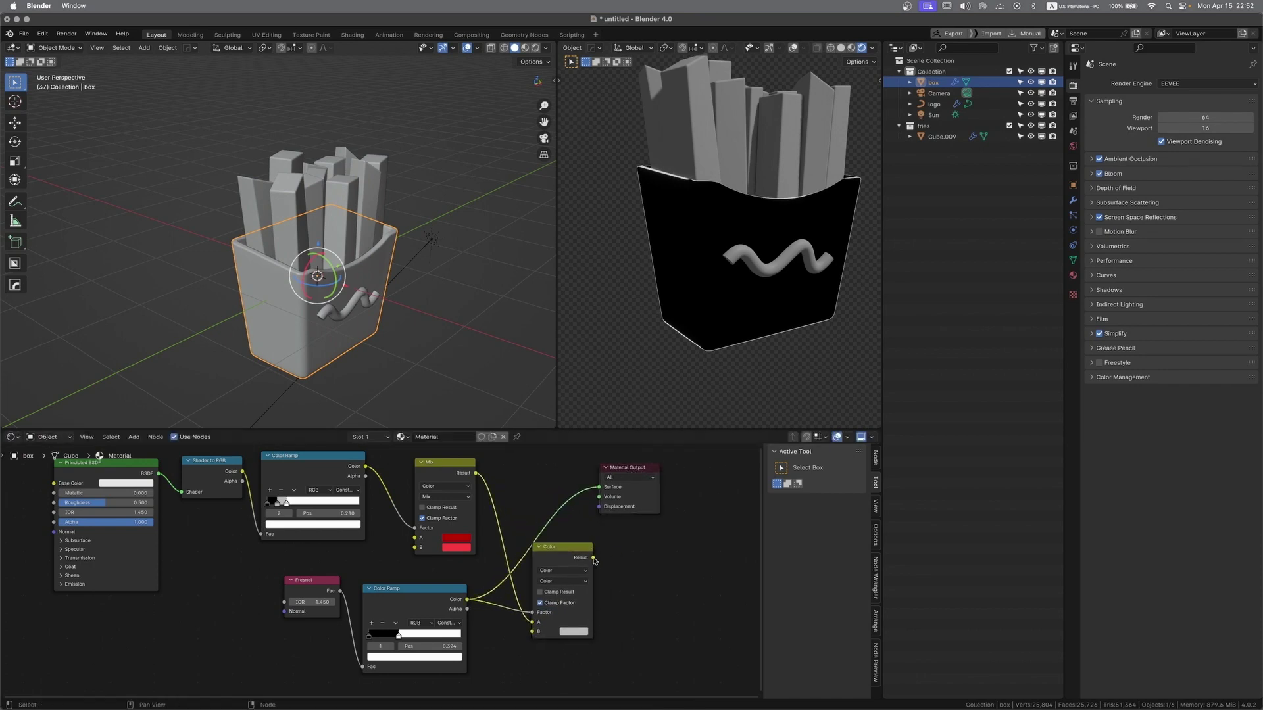
pyautogui.moveTo(593, 558); pyautogui.dragTo(672, 481)
# Set the Fresnel Color Ramp's white stop to 0.189 and the second Mix node's blending mode to Mix
pyautogui.scroll(3, 626, 609)
pyautogui.moveTo(623, 613); pyautogui.dragTo(635, 581, button='middle')
pyautogui.moveTo(549, 513); pyautogui.dragTo(567, 500)
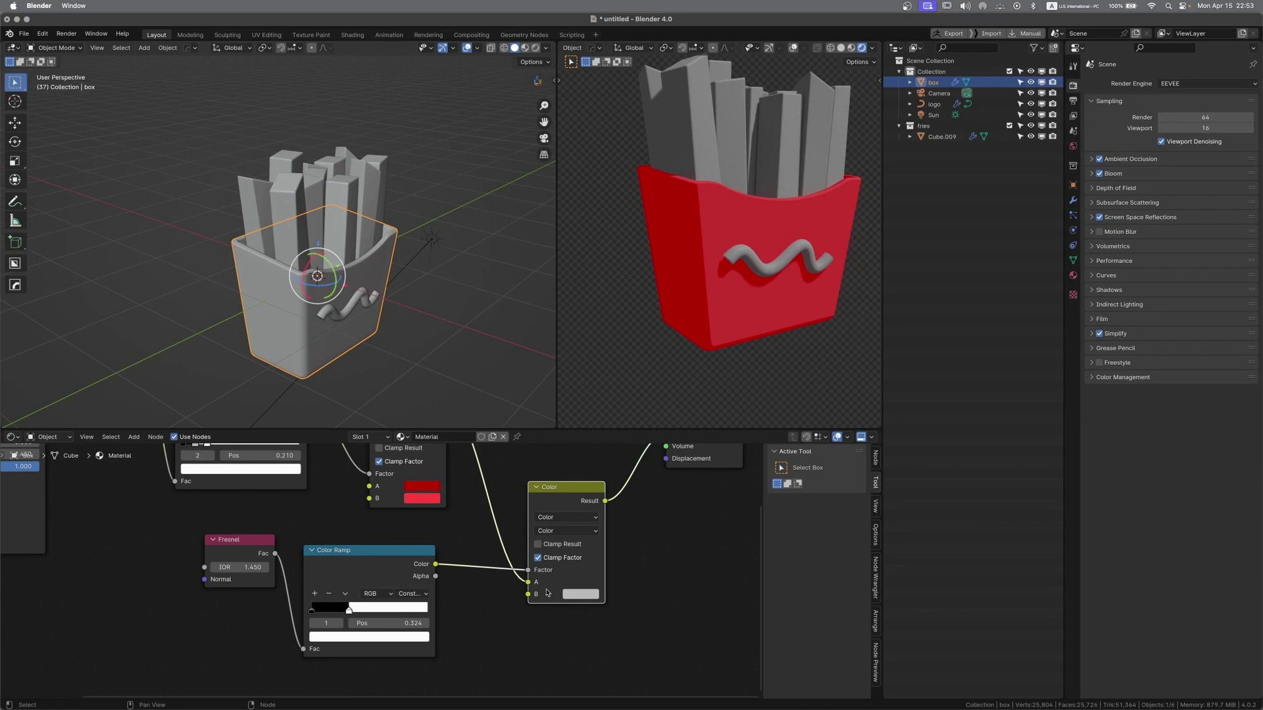
pyautogui.moveTo(351, 612)
pyautogui.mouseDown()
pyautogui.moveTo(421, 612)
pyautogui.moveTo(333, 614)
pyautogui.mouseUp()
pyautogui.click(566, 531)
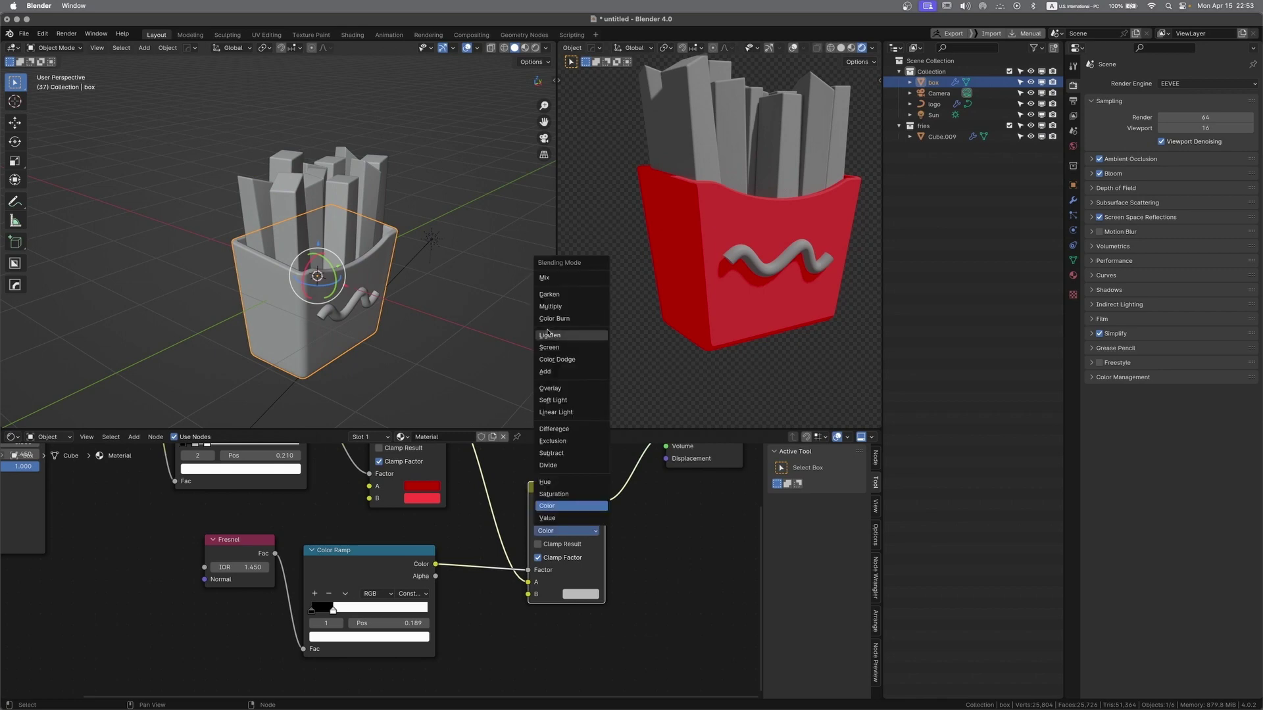
pyautogui.click(567, 278)
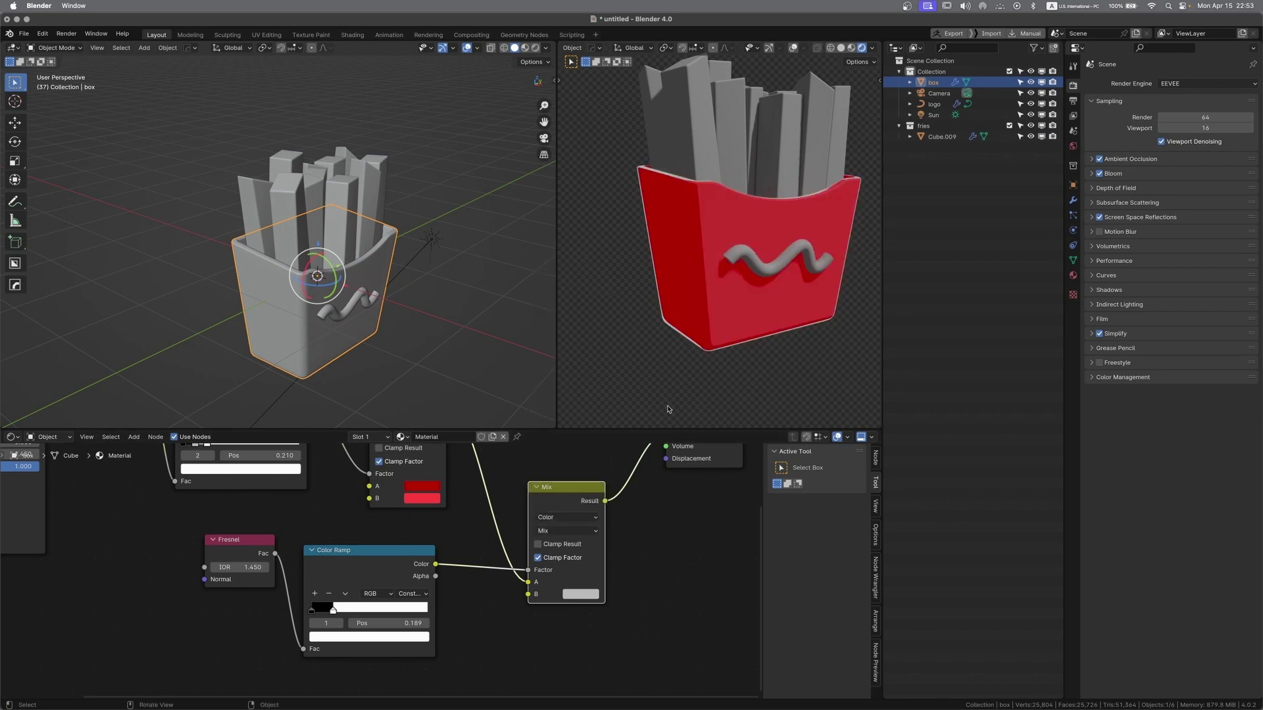
# Set the second Mix node's color B to a very dark red with hue 0.000, saturation 1.000 and value about 0.101
pyautogui.click(581, 594)
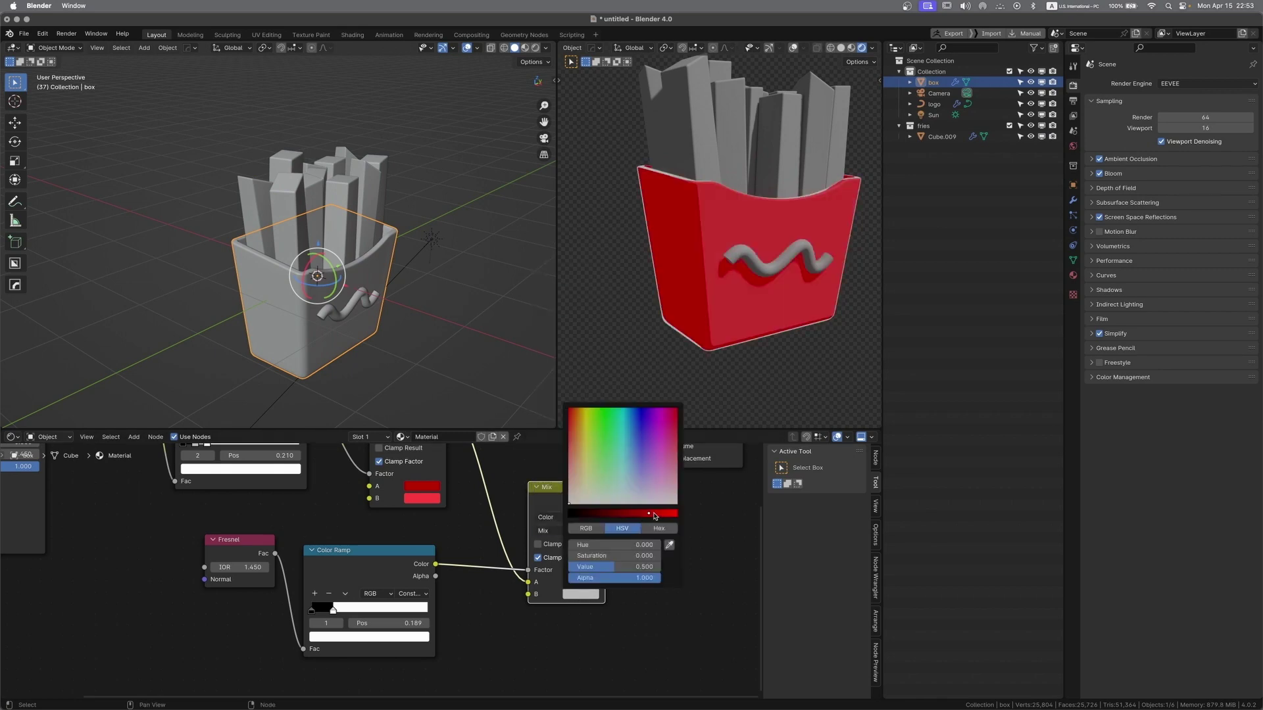
pyautogui.moveTo(647, 513); pyautogui.dragTo(601, 513)
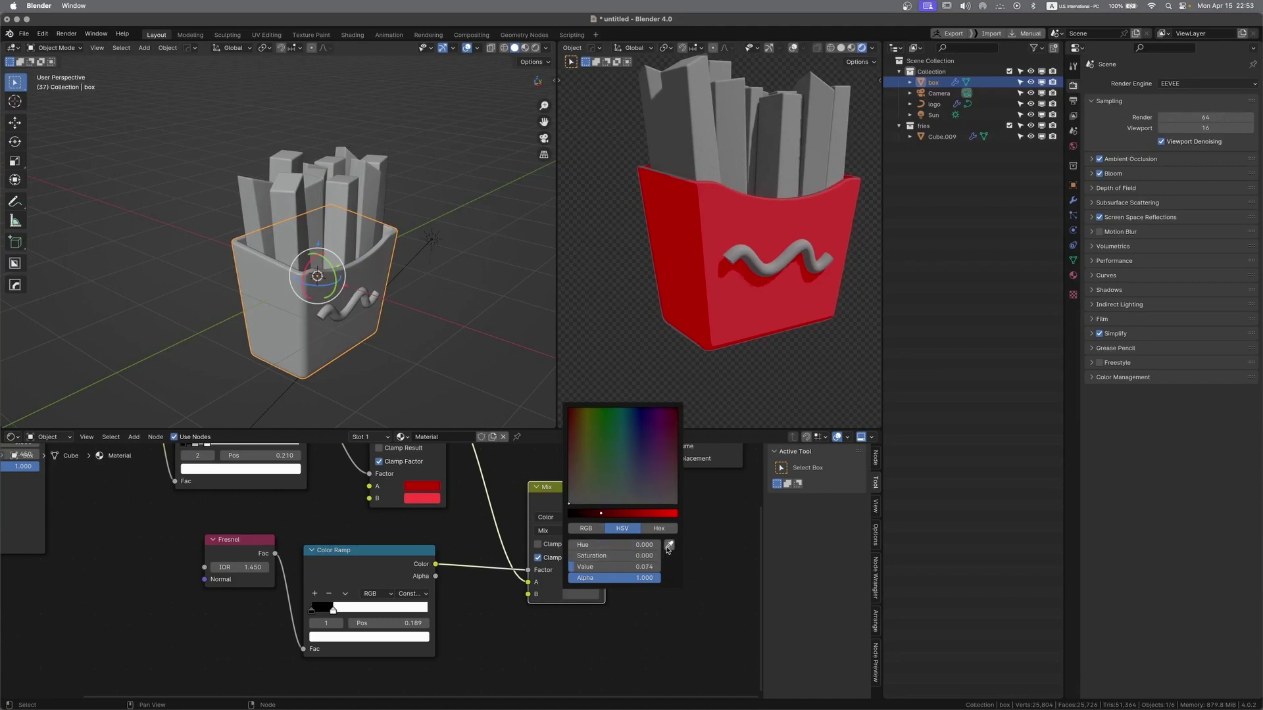
pyautogui.click(578, 595)
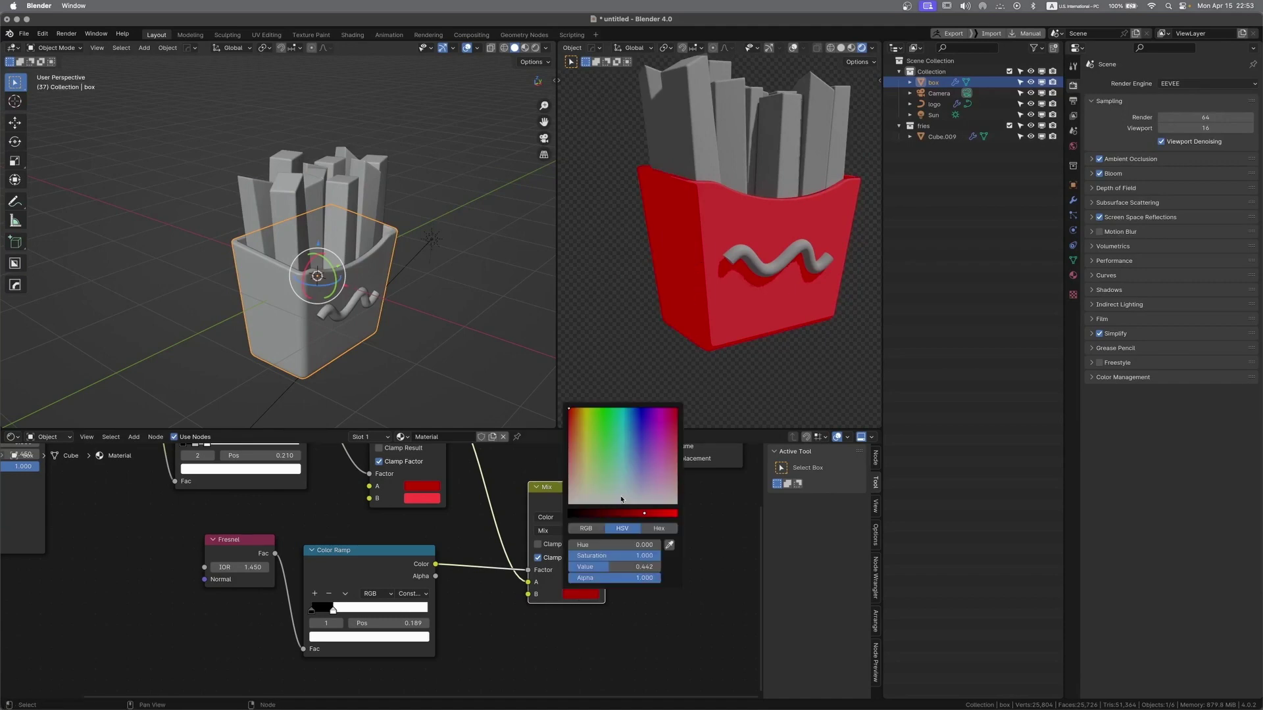
pyautogui.moveTo(648, 516); pyautogui.dragTo(608, 514)
pyautogui.scroll(1, 709, 298)
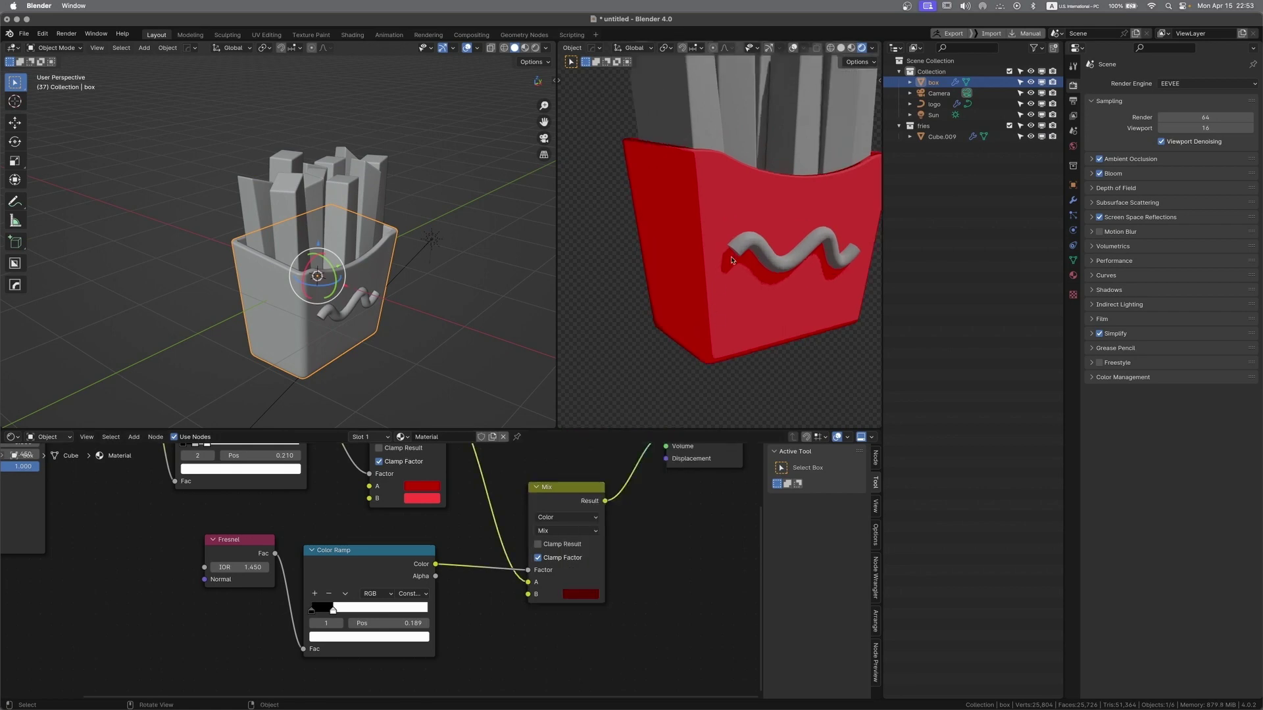
pyautogui.scroll(-2, 735, 250)
pyautogui.keyDown('ctrl'); pyautogui.moveTo(735, 251); pyautogui.dragTo(701, 290, button='middle'); pyautogui.keyUp('ctrl')
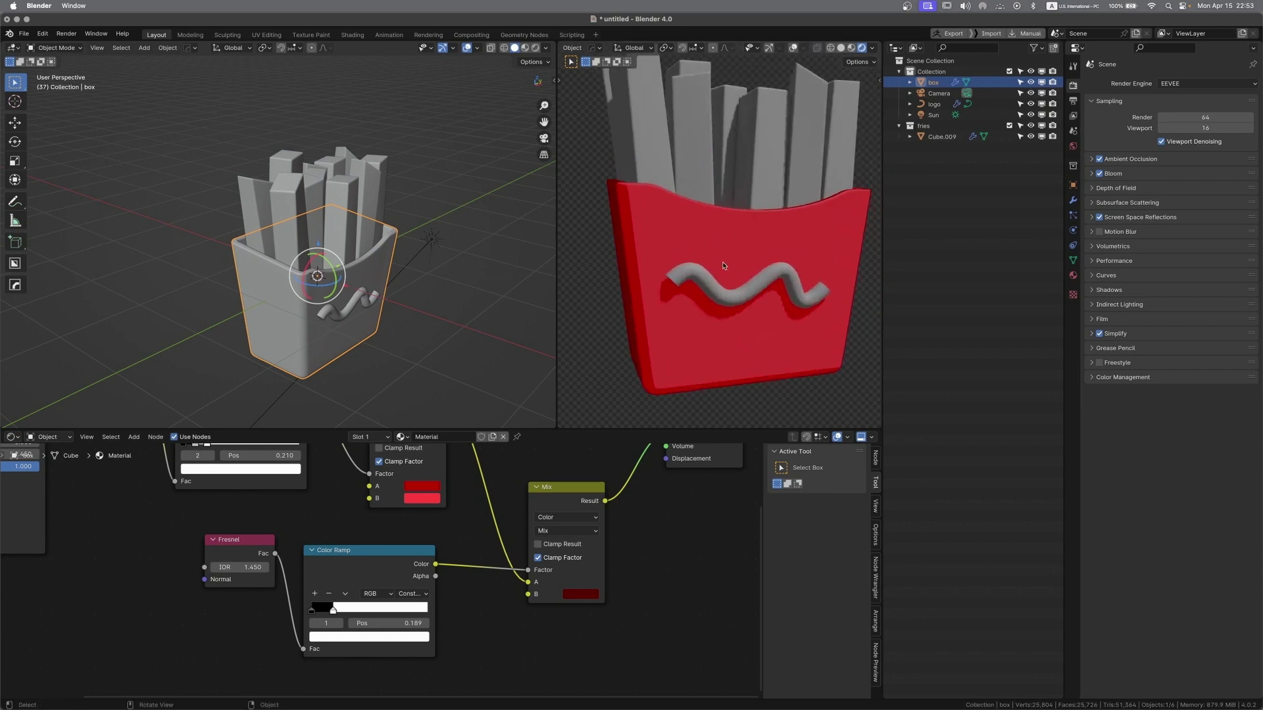
# Rename the box's material to "box"
pyautogui.hscroll(-2, 518, 485)
pyautogui.click(440, 438)
pyautogui.write('box')
pyautogui.press('Return')
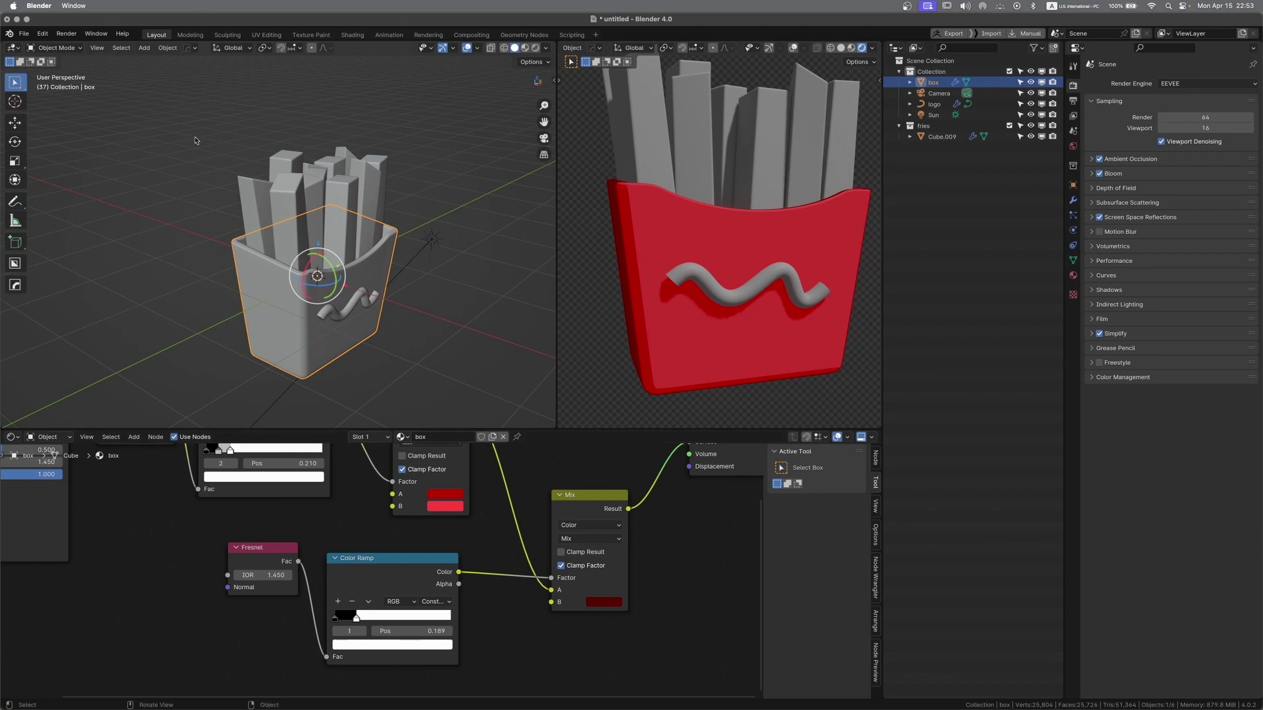
# Assign the box material to the wavy logo and make it an independent copy
pyautogui.click(359, 304)
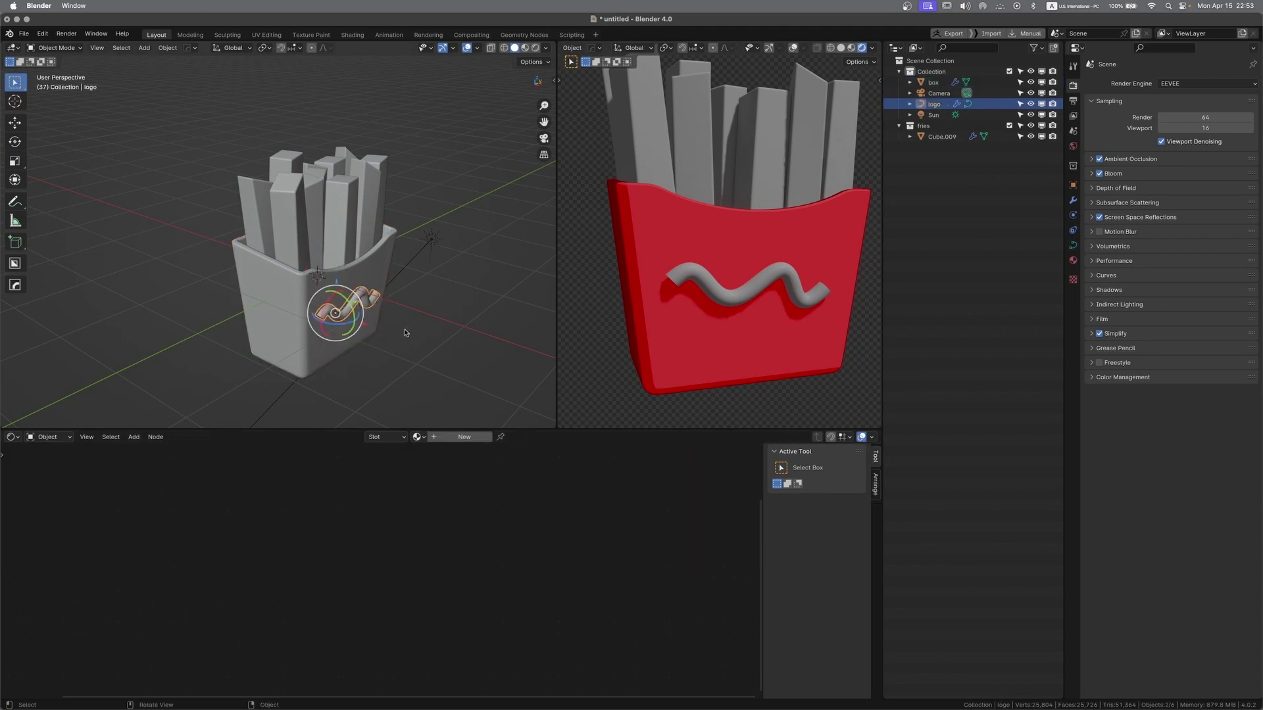
pyautogui.click(418, 437)
pyautogui.click(438, 453)
pyautogui.click(496, 437)
pyautogui.scroll(-2, 530, 514)
pyautogui.moveTo(530, 514); pyautogui.dragTo(545, 524, button='middle')
pyautogui.scroll(1, 502, 530)
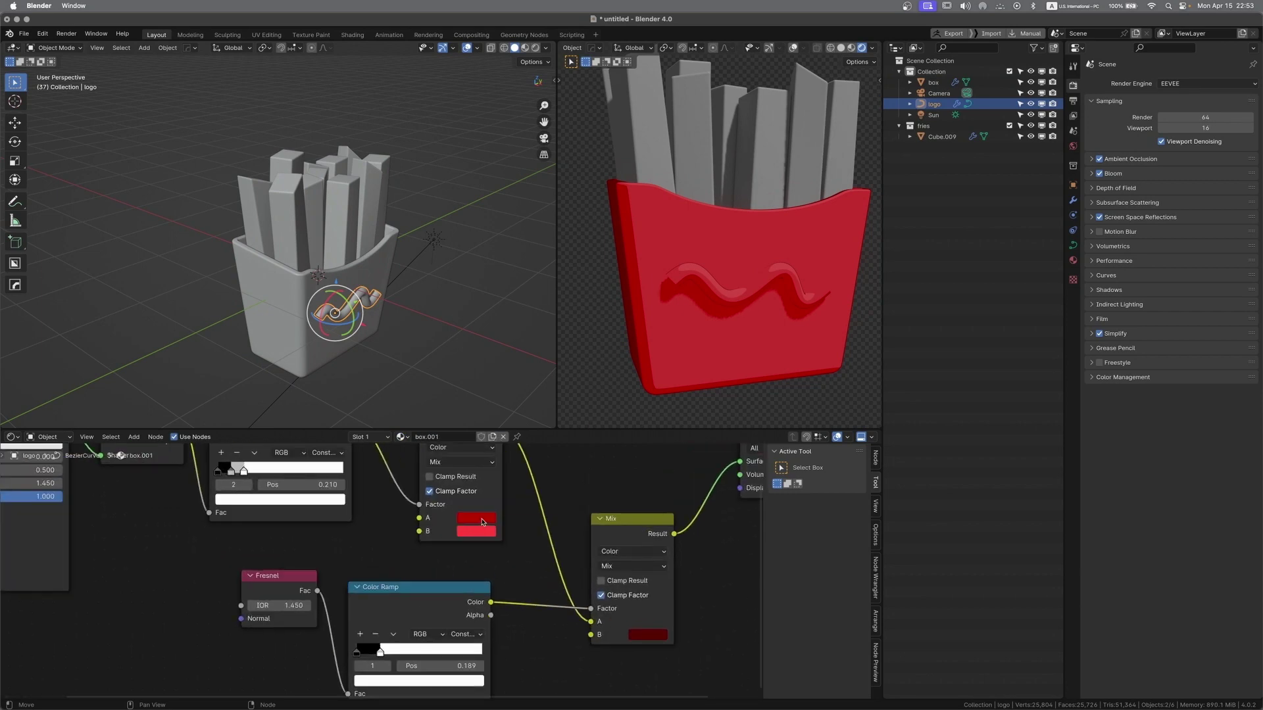
# Recolor the logo's first Mix node with a dark yellow A and a bright yellow B, both with hue about 0.15
pyautogui.click(478, 519)
pyautogui.click(474, 317)
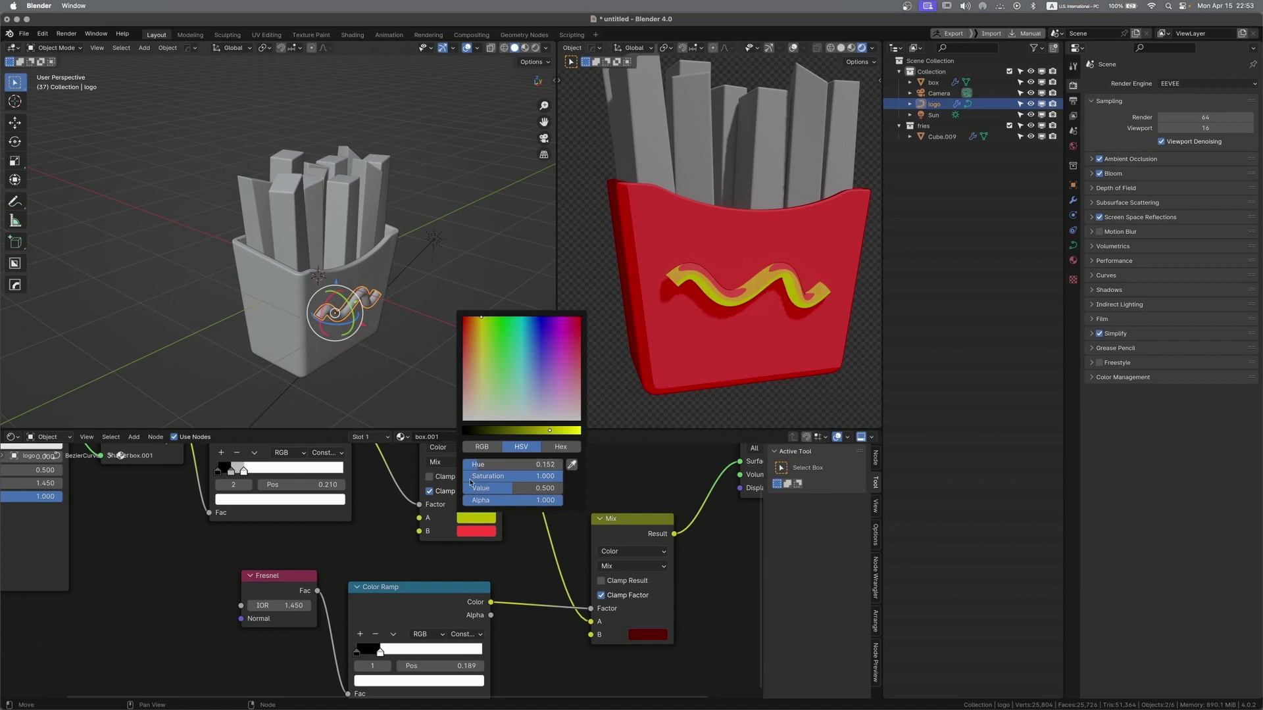
pyautogui.click(468, 531)
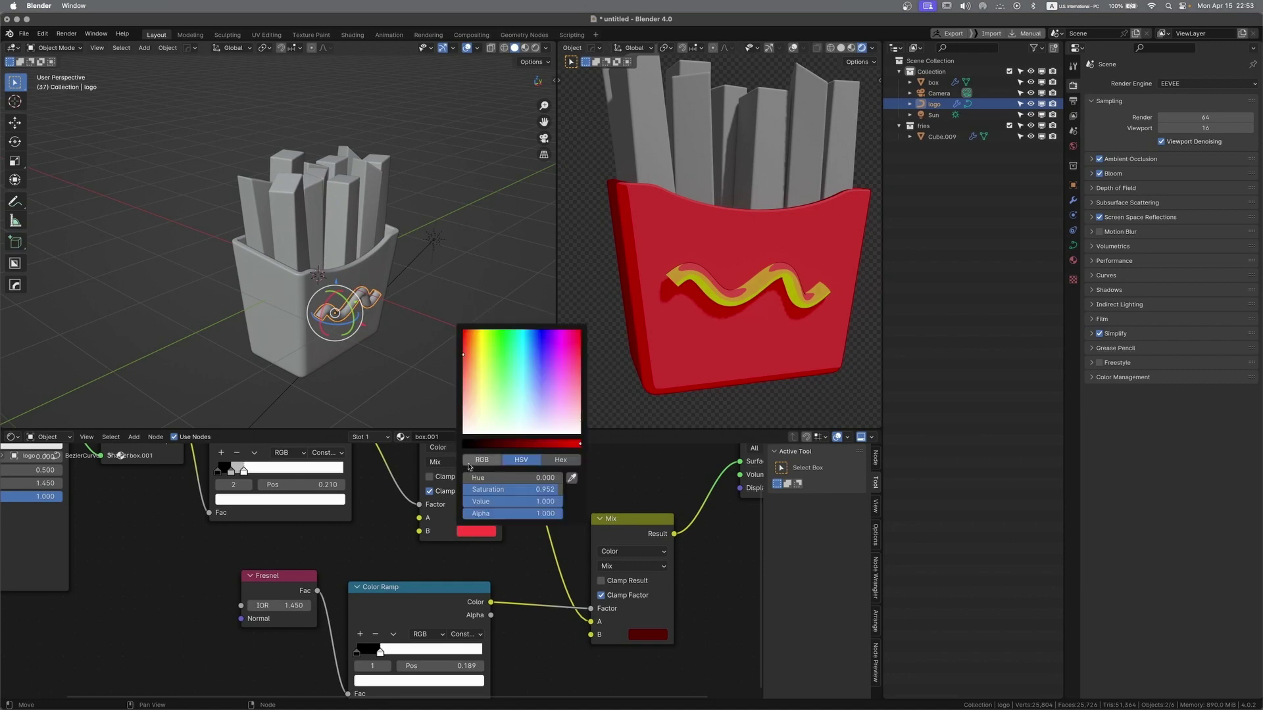
pyautogui.moveTo(467, 480); pyautogui.dragTo(485, 481)
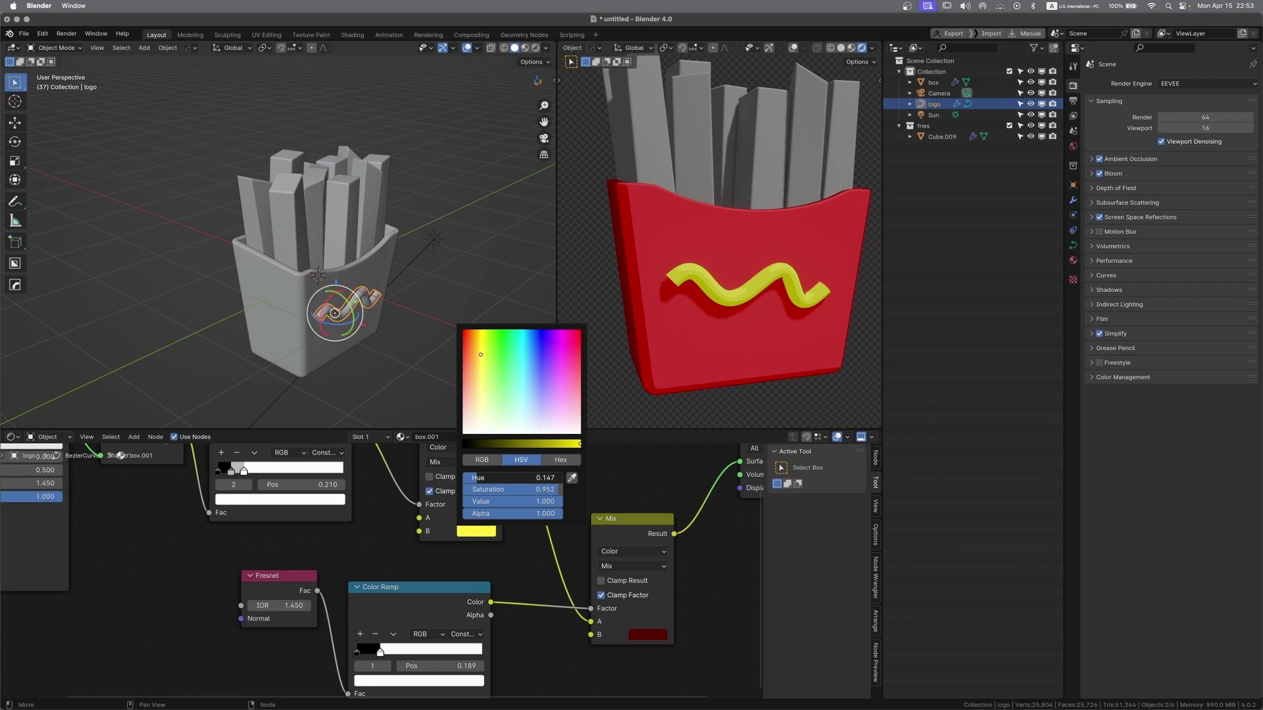
pyautogui.moveTo(472, 478); pyautogui.dragTo(475, 479)
# Set the logo's second Mix color B to a dark yellow with hue about 0.18 and the first Mix color A's hue to about 0.147
pyautogui.click(666, 638)
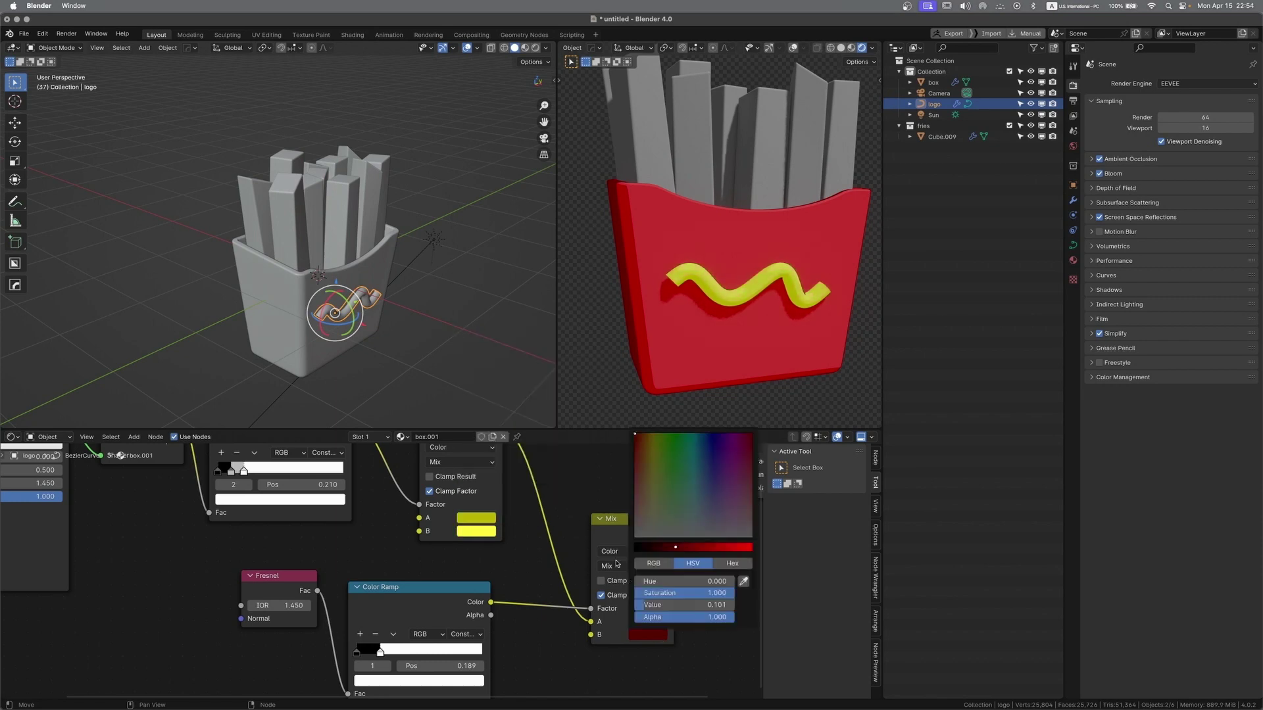
pyautogui.moveTo(651, 582); pyautogui.dragTo(659, 583)
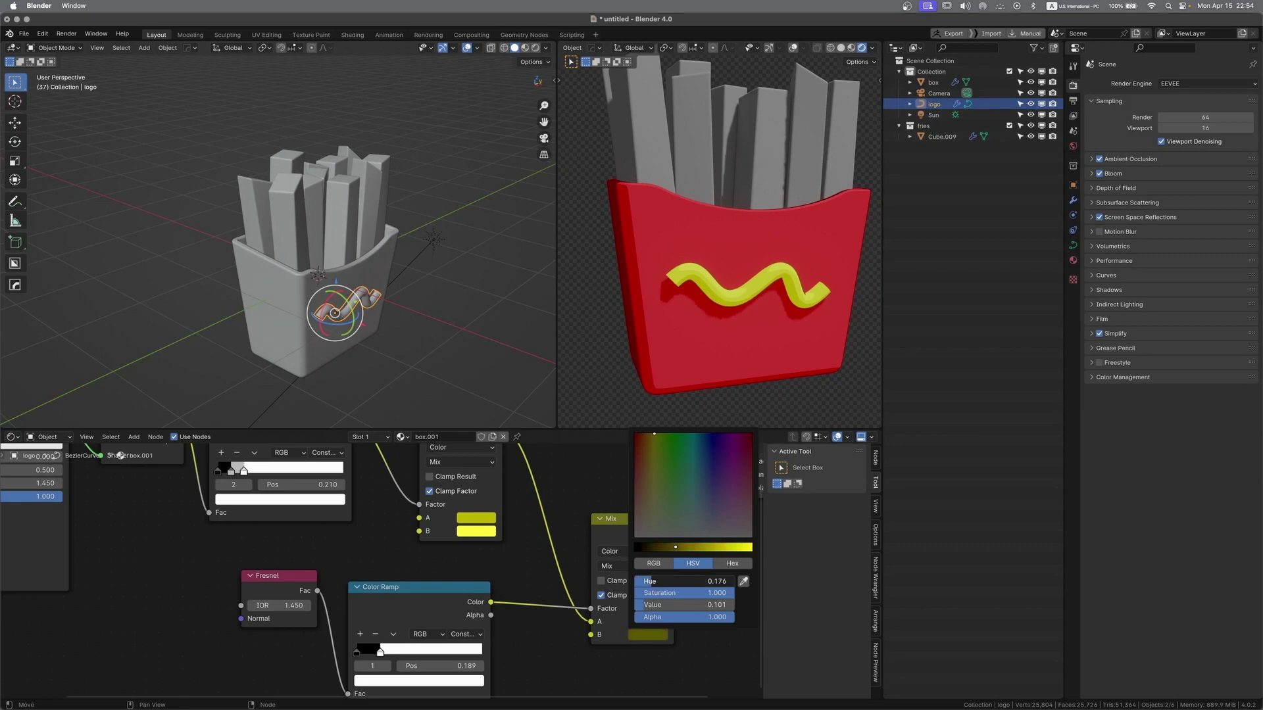
pyautogui.click(477, 518)
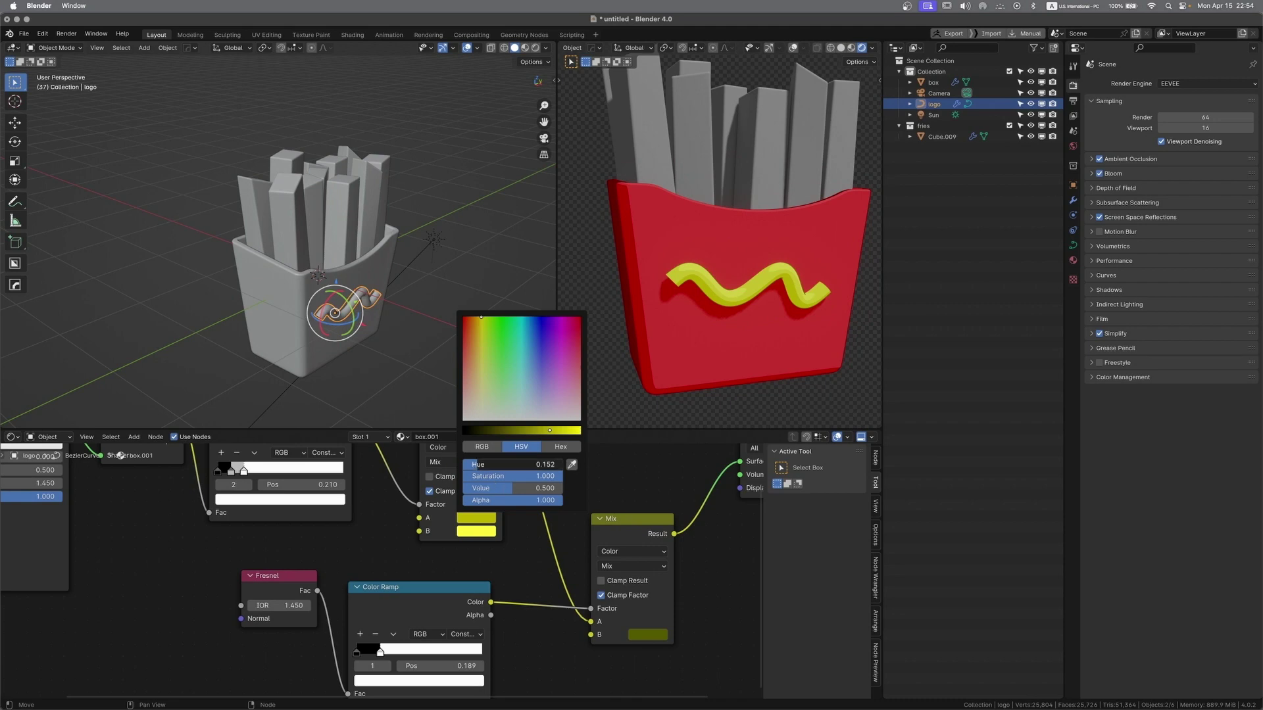
pyautogui.moveTo(480, 465)
pyautogui.mouseDown()
pyautogui.moveTo(468, 464)
pyautogui.moveTo(480, 465)
pyautogui.mouseUp()
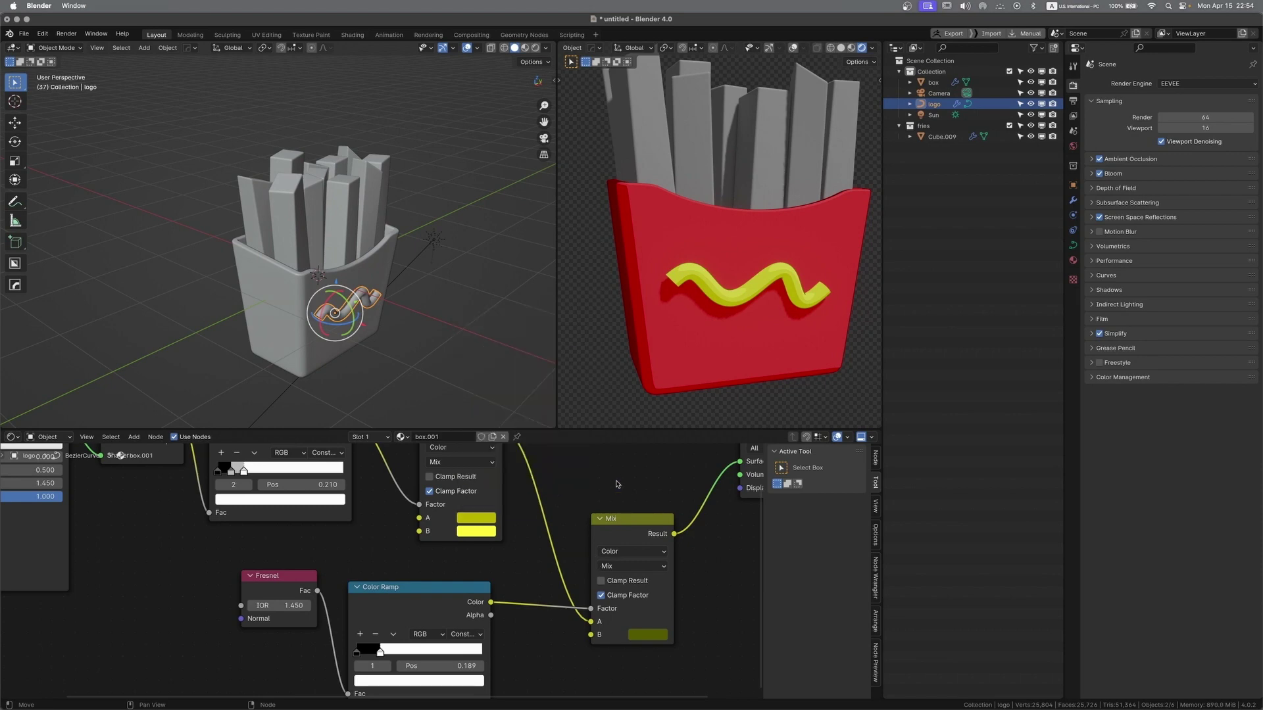
# Save the file and rename the logo's material to "logo"
pyautogui.scroll(-2, 617, 484)
pyautogui.moveTo(571, 482); pyautogui.dragTo(455, 566, button='middle')
pyautogui.press('super+s')
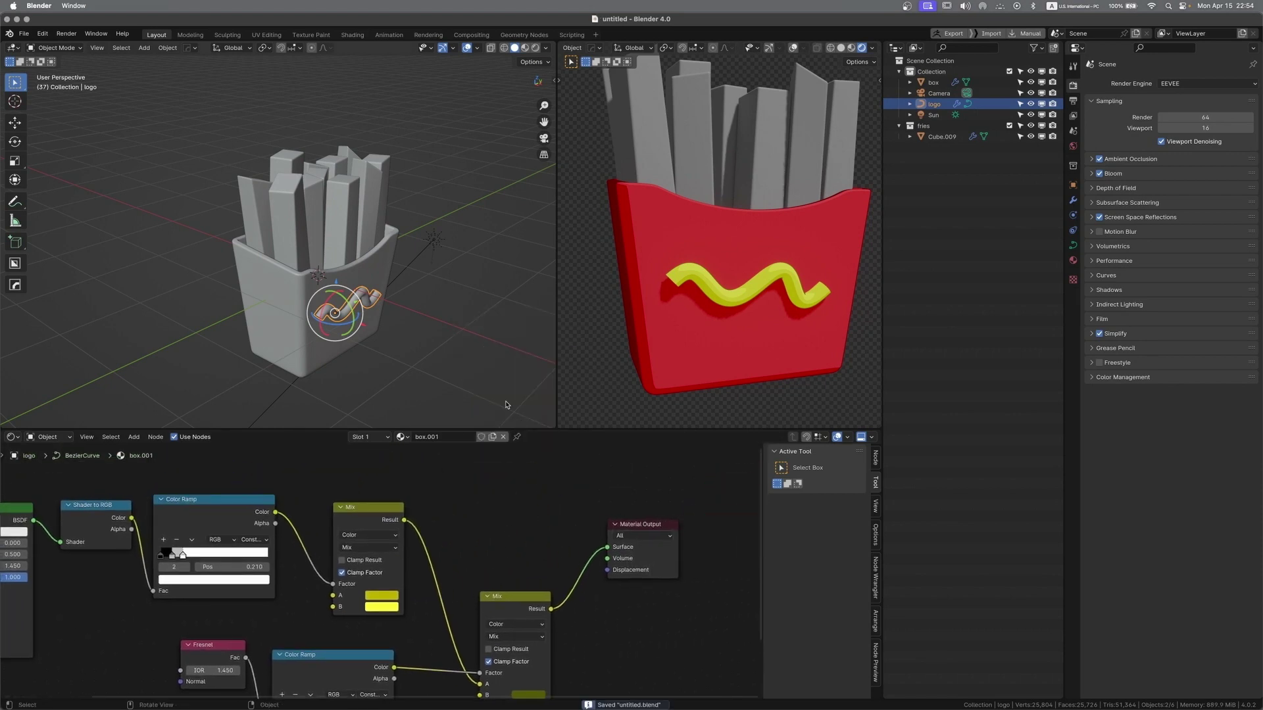
pyautogui.moveTo(684, 309); pyautogui.dragTo(704, 318, button='middle')
pyautogui.click(447, 436)
pyautogui.write('logo')
pyautogui.press('Return')
# Assign the logo material to the fries and make it an independent copy
pyautogui.click(337, 216)
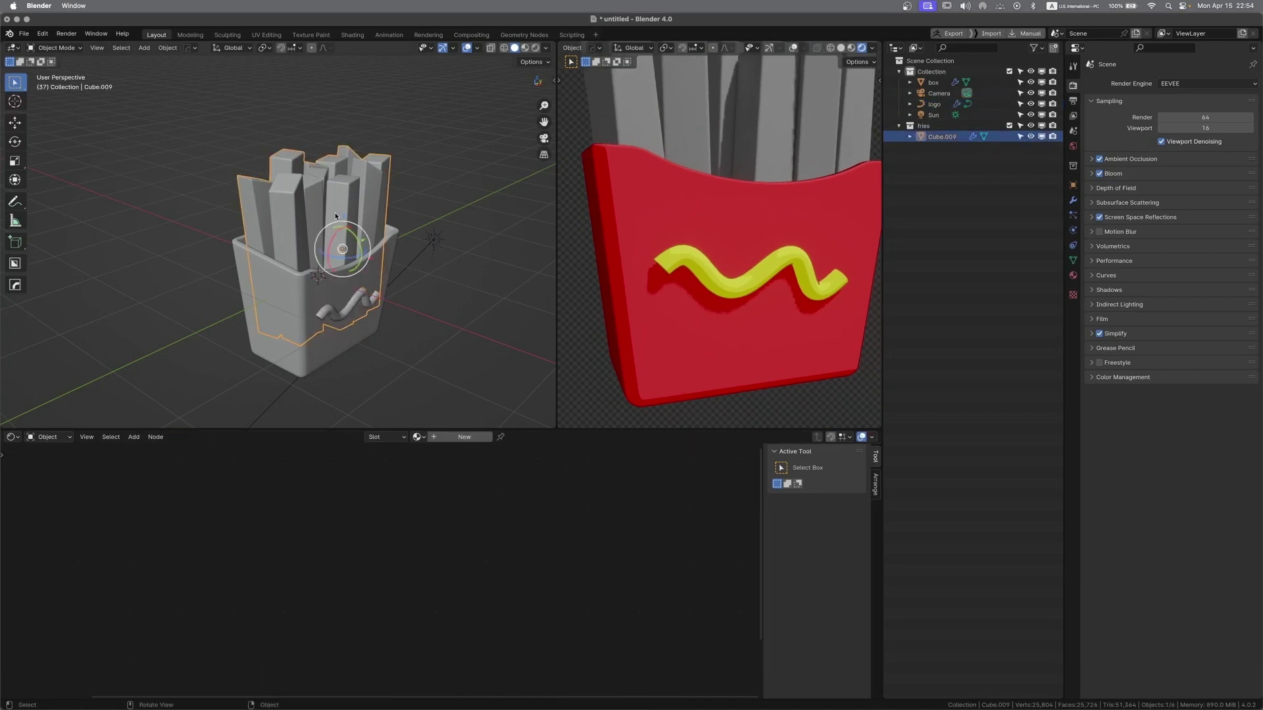
pyautogui.click(418, 438)
pyautogui.click(437, 463)
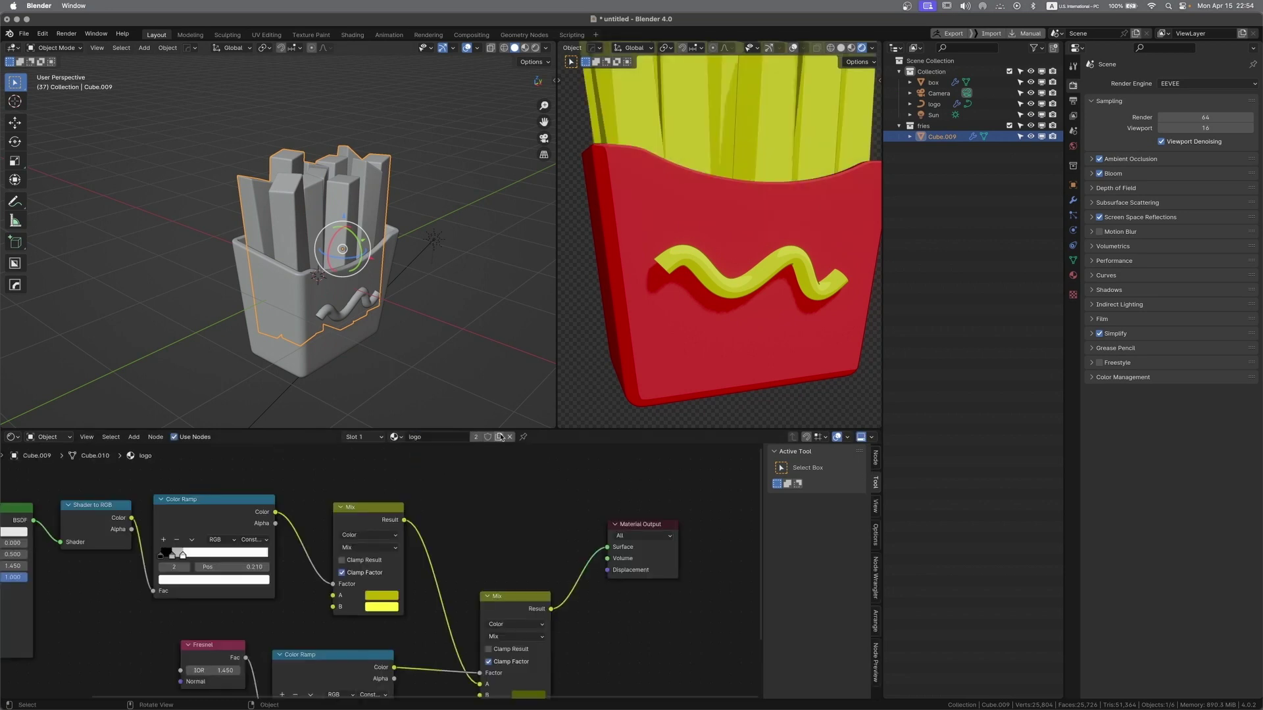
pyautogui.scroll(-3, 706, 220)
pyautogui.moveTo(706, 220); pyautogui.dragTo(727, 280, button='middle')
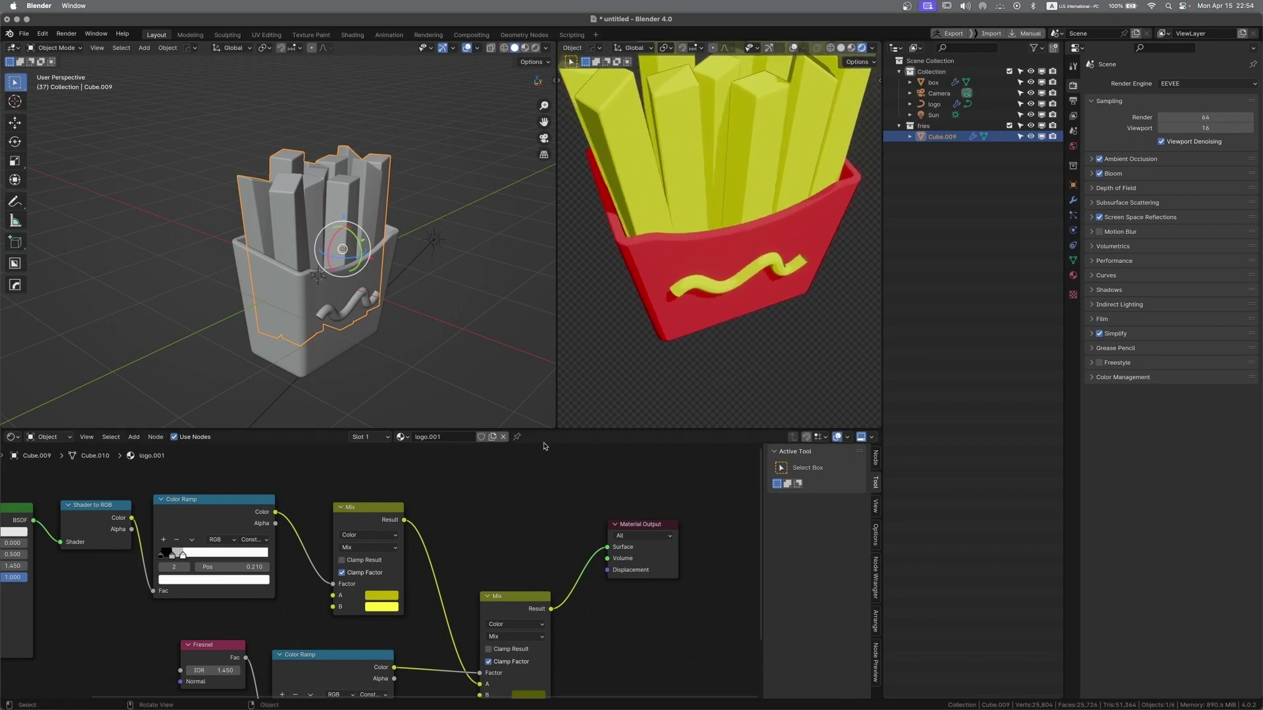
# Rename the fries' material to "fries"
pyautogui.moveTo(438, 621); pyautogui.dragTo(518, 547, button='middle')
pyautogui.click(446, 437)
pyautogui.write('fries')
pyautogui.press('Return')
# Recolor the fries' first Mix node with a dark orange A of hue 0.067 and a lighter golden yellow B
pyautogui.click(457, 523)
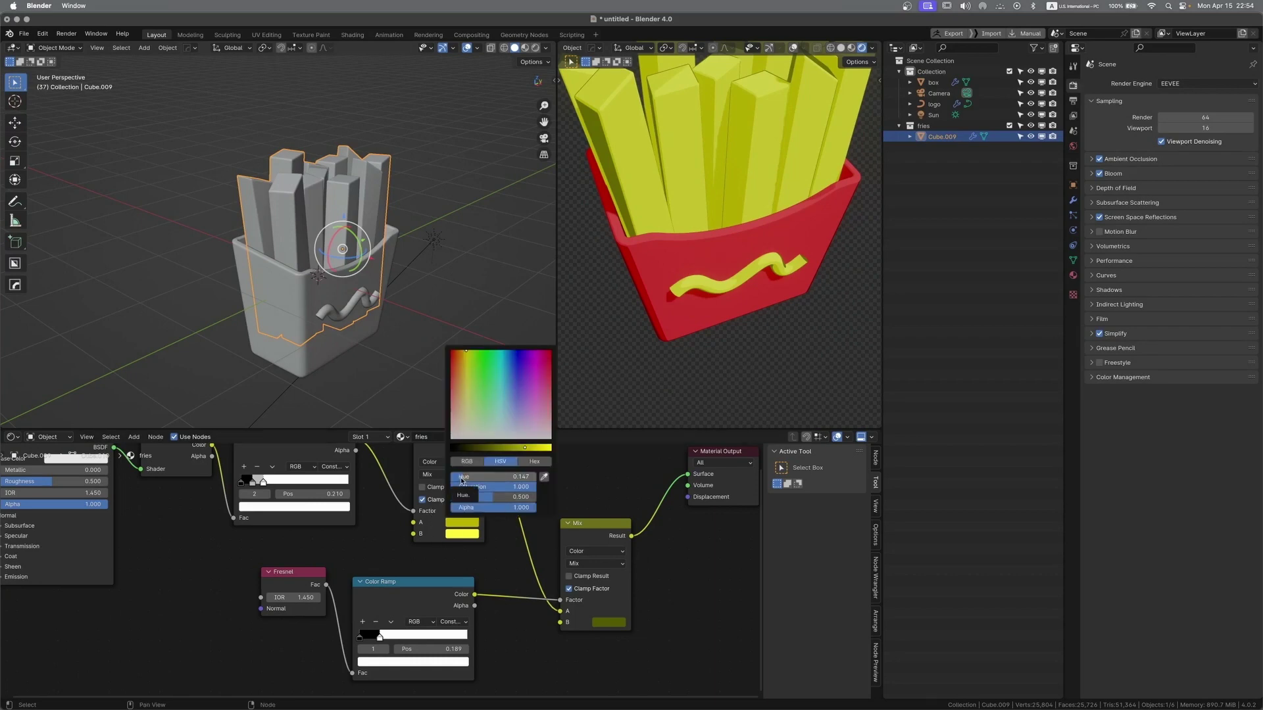
pyautogui.moveTo(462, 479); pyautogui.dragTo(456, 477)
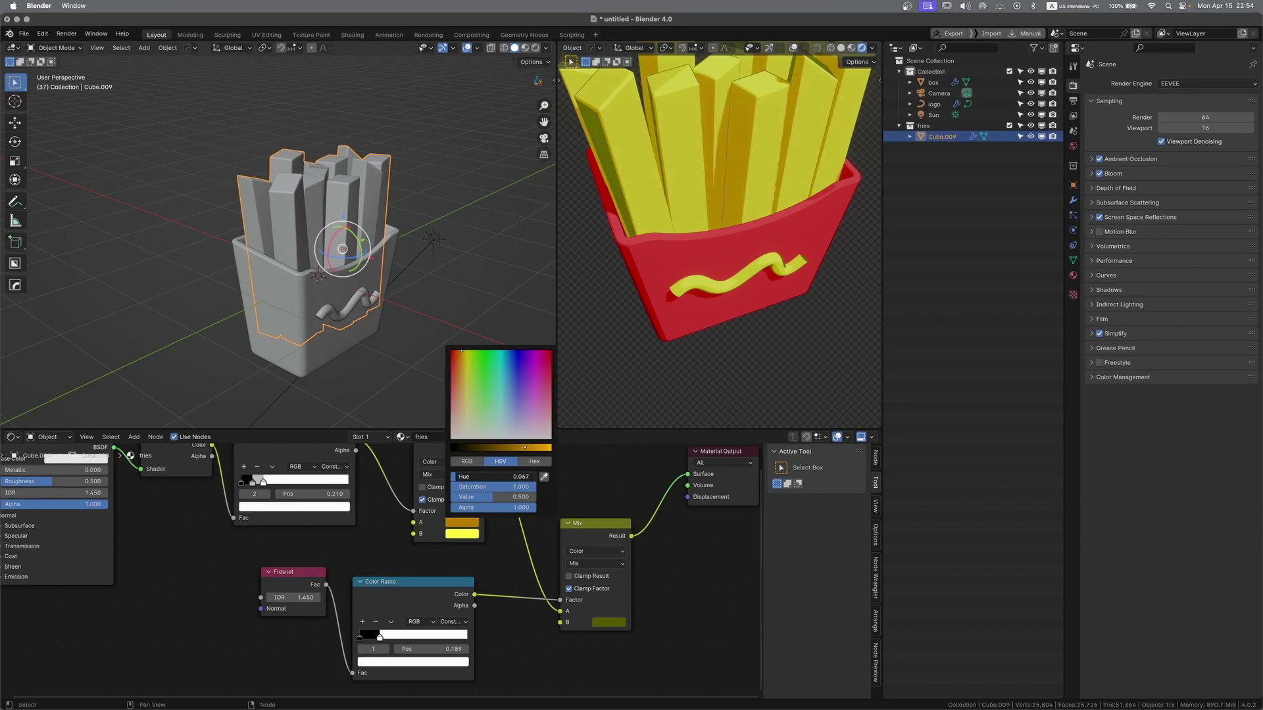
pyautogui.click(449, 534)
pyautogui.moveTo(472, 484); pyautogui.dragTo(459, 484)
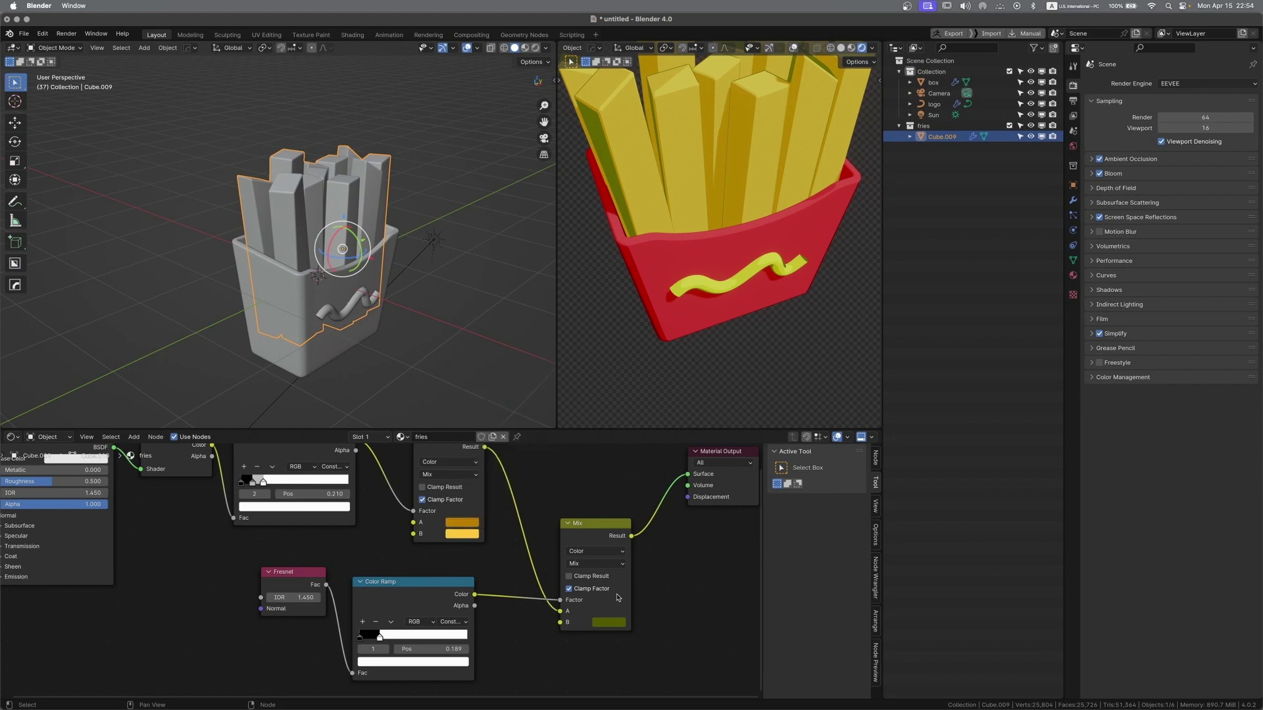
# Shift the fries' second Mix color B to a dark brown and check the fries from several angles
pyautogui.moveTo(610, 595); pyautogui.dragTo(571, 581, button='middle')
pyautogui.click(568, 609)
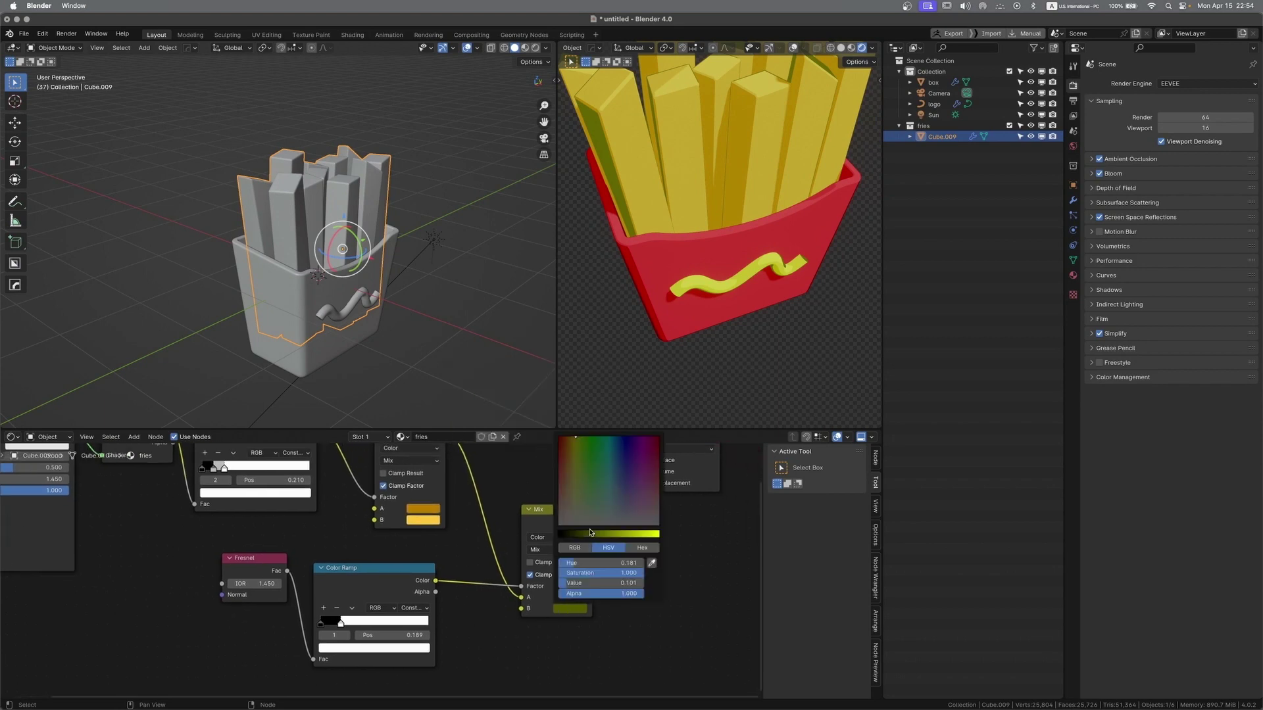
pyautogui.moveTo(589, 563); pyautogui.dragTo(561, 563)
pyautogui.scroll(-5, 743, 296)
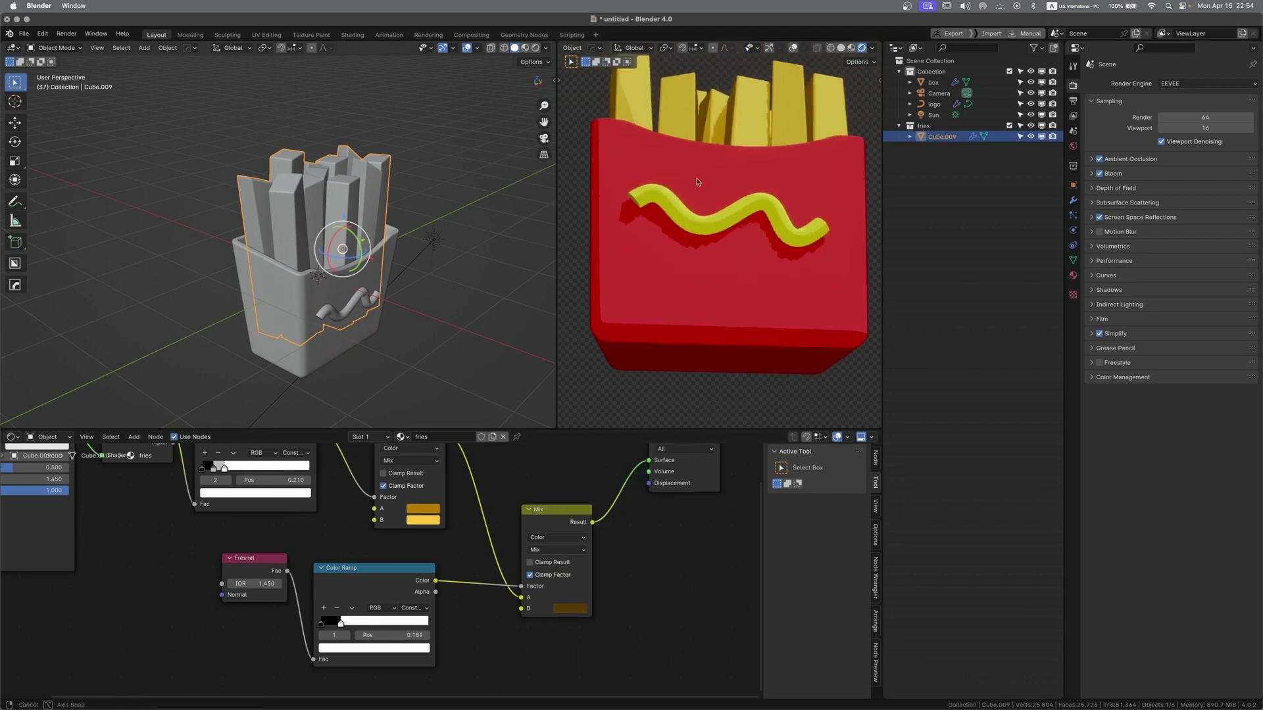
pyautogui.moveTo(736, 299)
pyautogui.mouseDown(button='middle')
pyautogui.moveTo(757, 308)
pyautogui.moveTo(601, 239)
pyautogui.moveTo(758, 304)
pyautogui.mouseUp(button='middle')
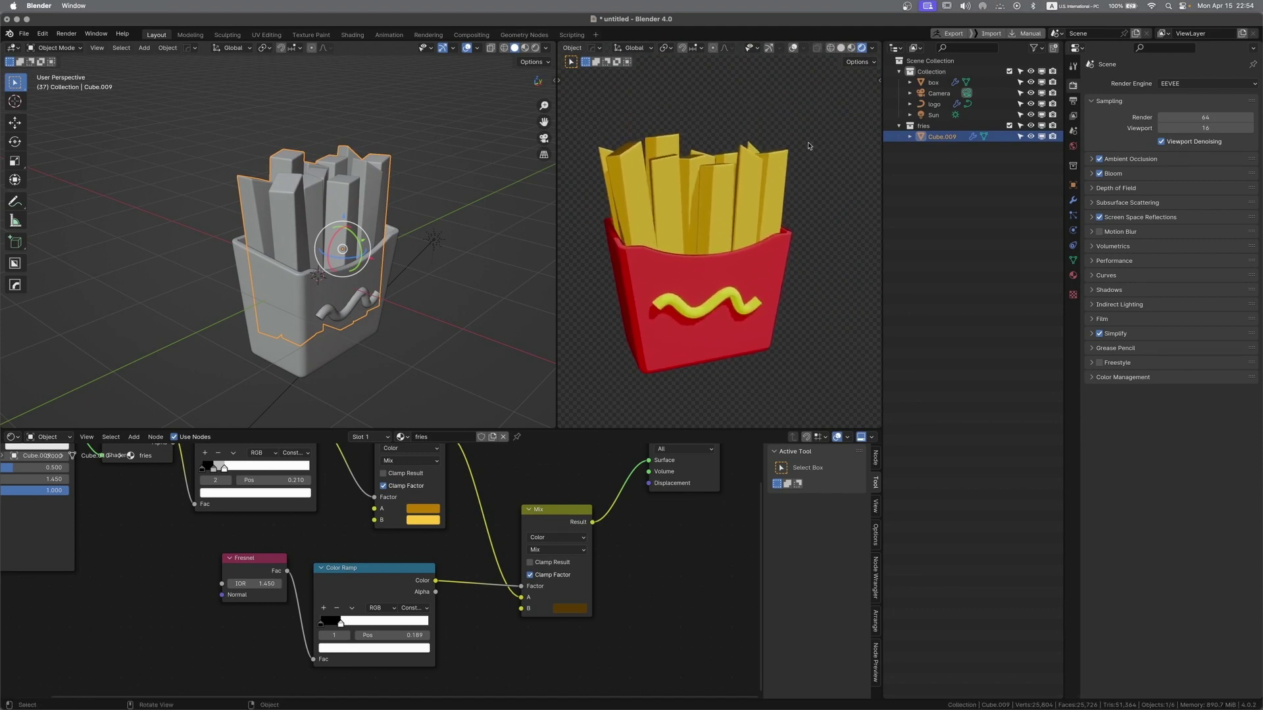
# Move the box and the logo into the fries collection and deselect everything
pyautogui.click(933, 82)
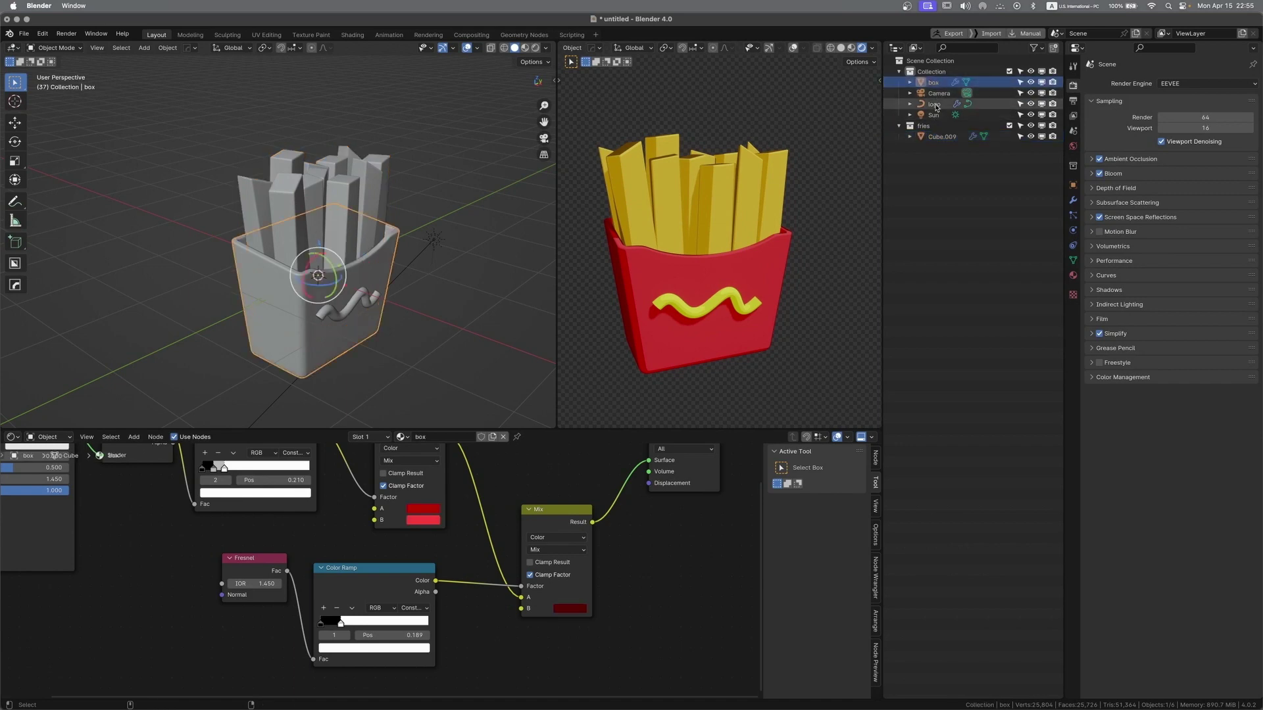
pyautogui.keyDown('ctrl'); pyautogui.click(934, 104); pyautogui.keyUp('ctrl')
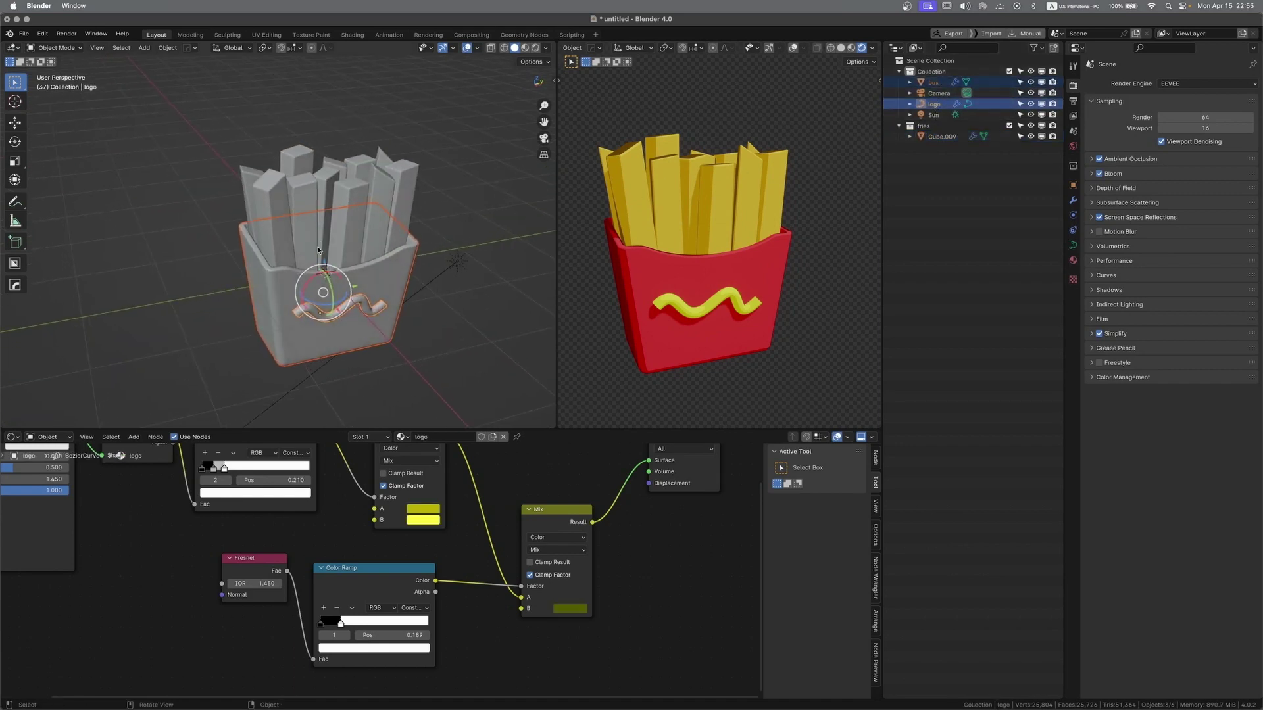
pyautogui.press('m')
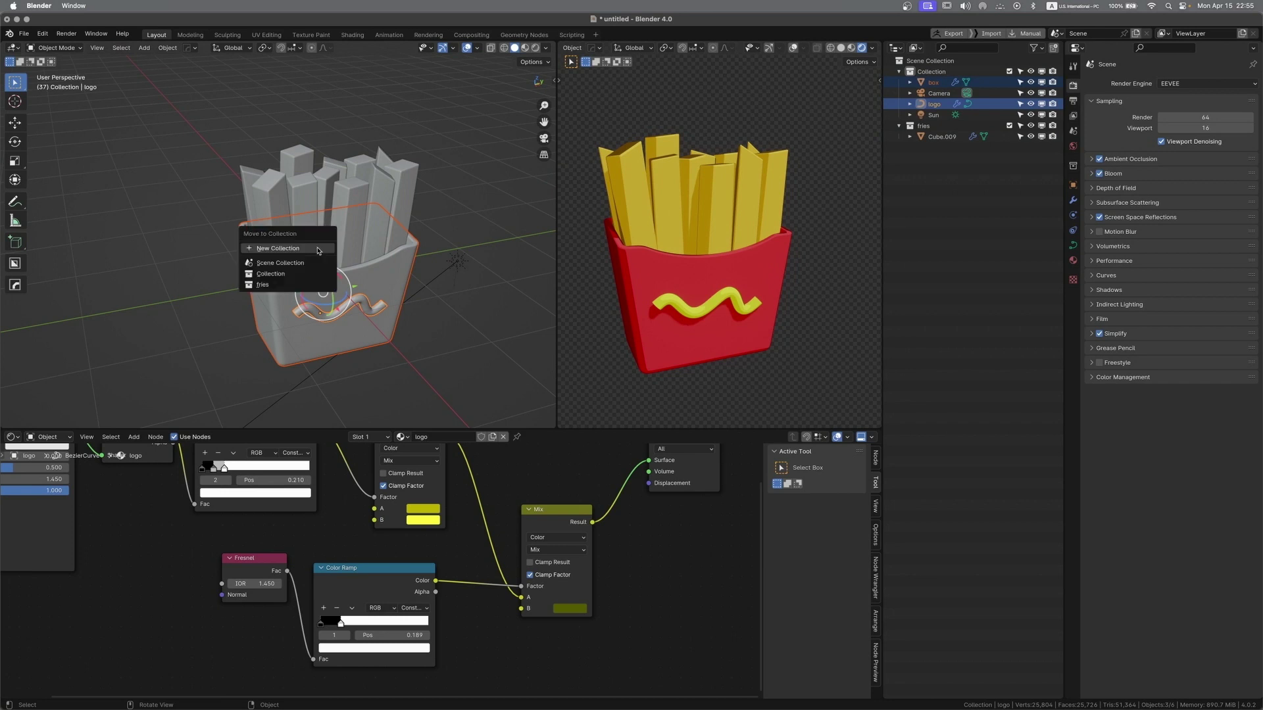
pyautogui.click(280, 283)
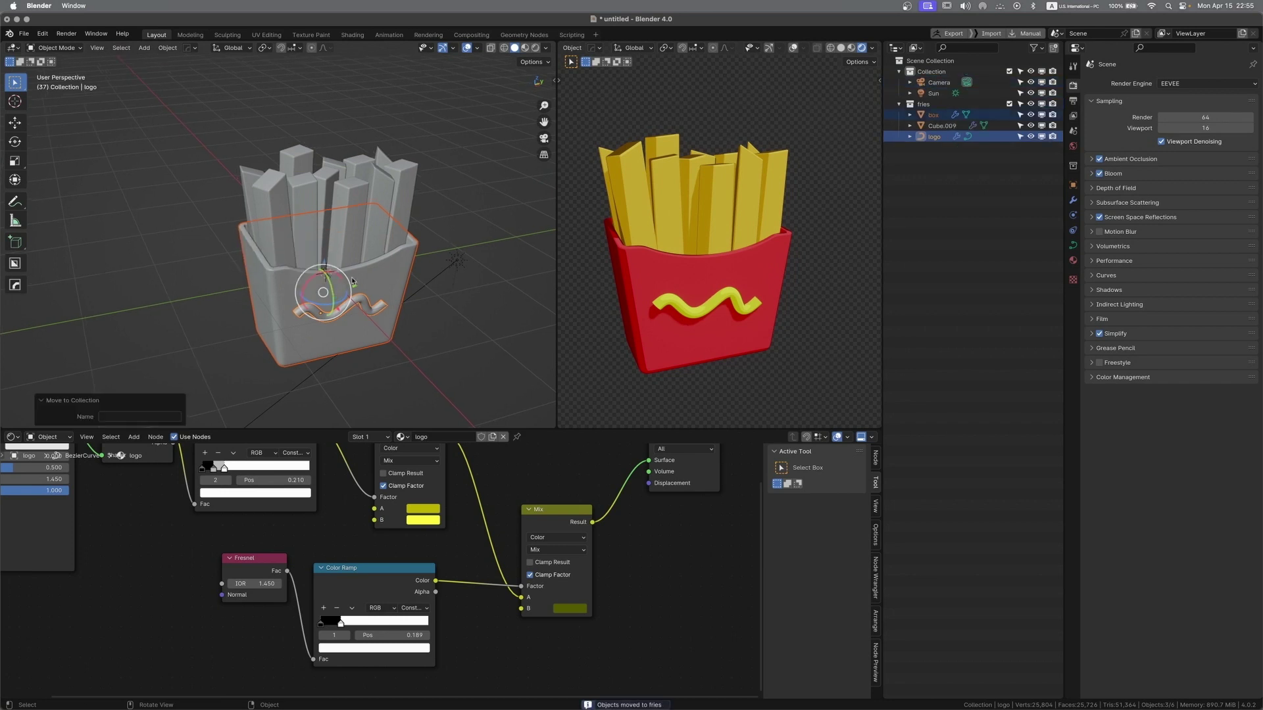
pyautogui.moveTo(287, 291); pyautogui.dragTo(428, 205, button='middle')
pyautogui.click(436, 107)
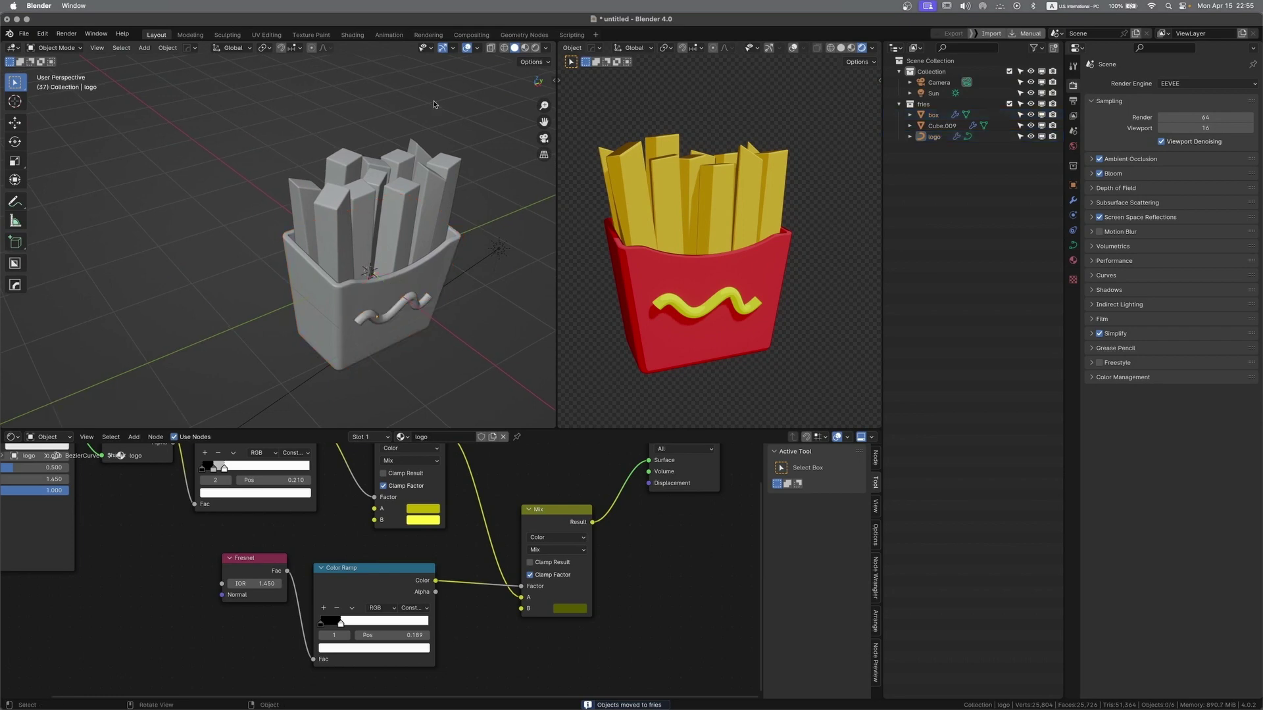
# Add a Grease Pencil Collection Line Art object for the fries collection
pyautogui.moveTo(436, 107); pyautogui.dragTo(183, 99, button='middle')
pyautogui.click(143, 48)
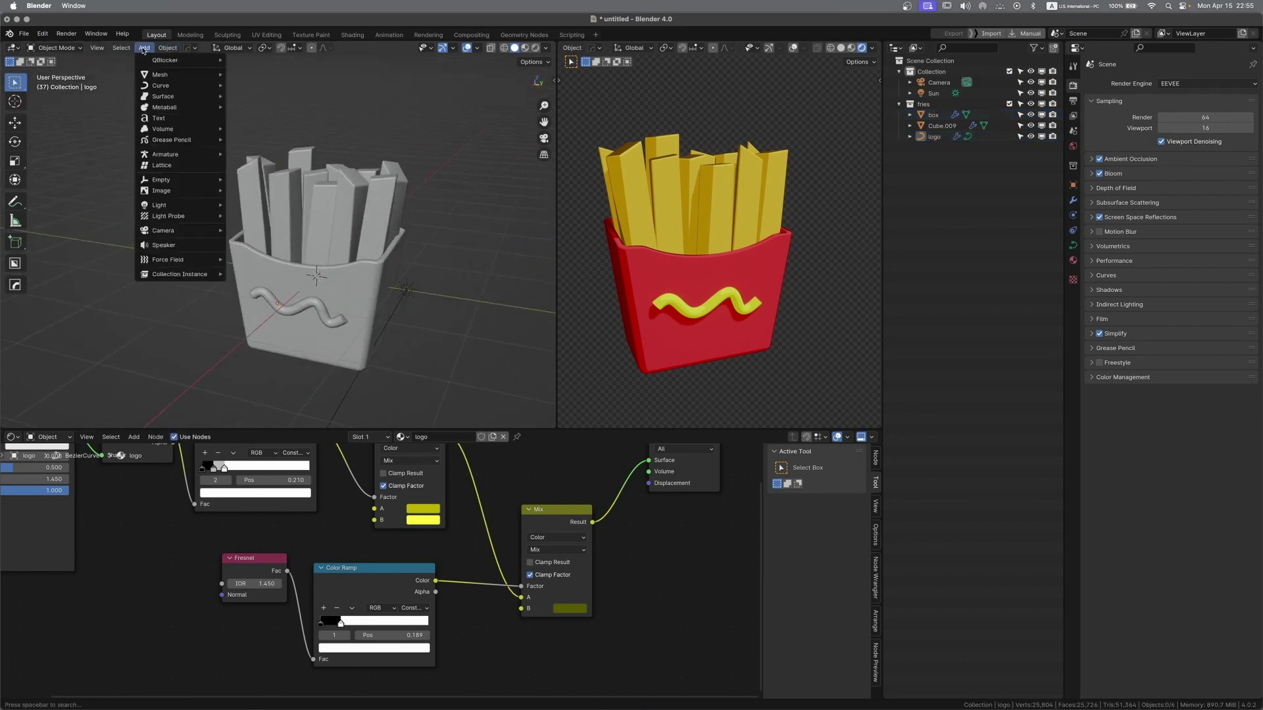
pyautogui.click(144, 49)
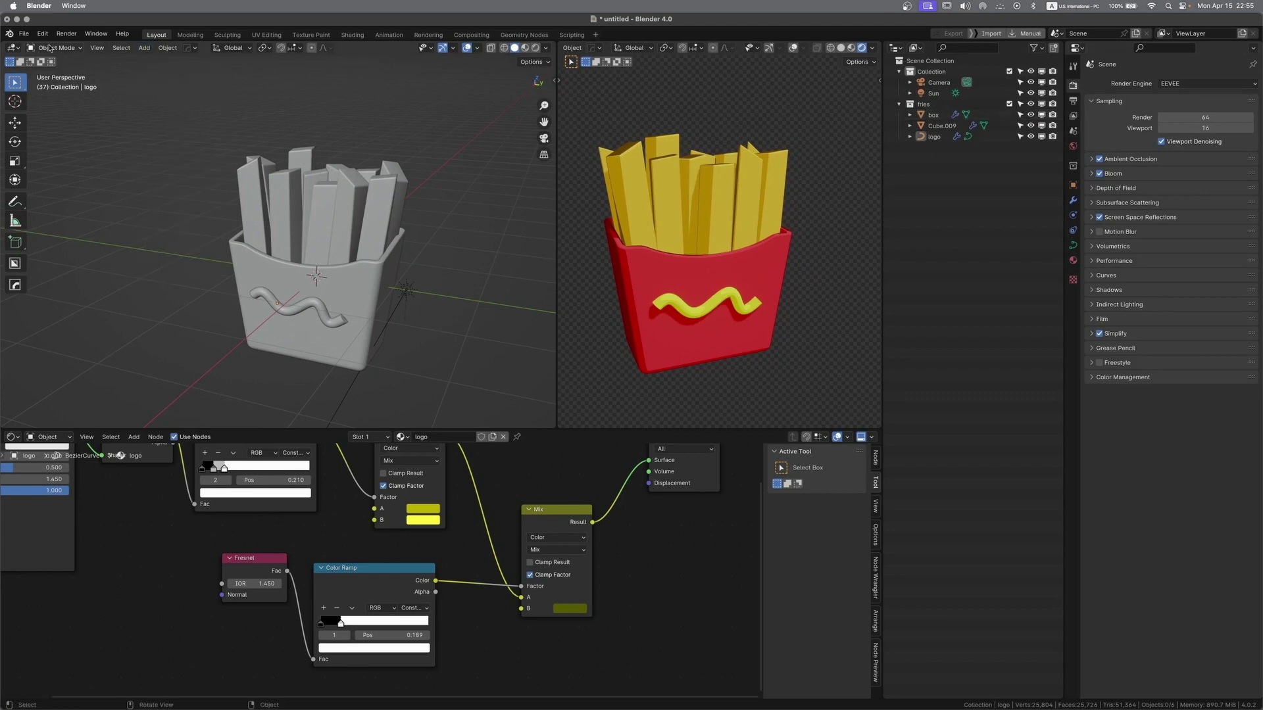
pyautogui.click(144, 49)
pyautogui.click(144, 49)
pyautogui.click(144, 49)
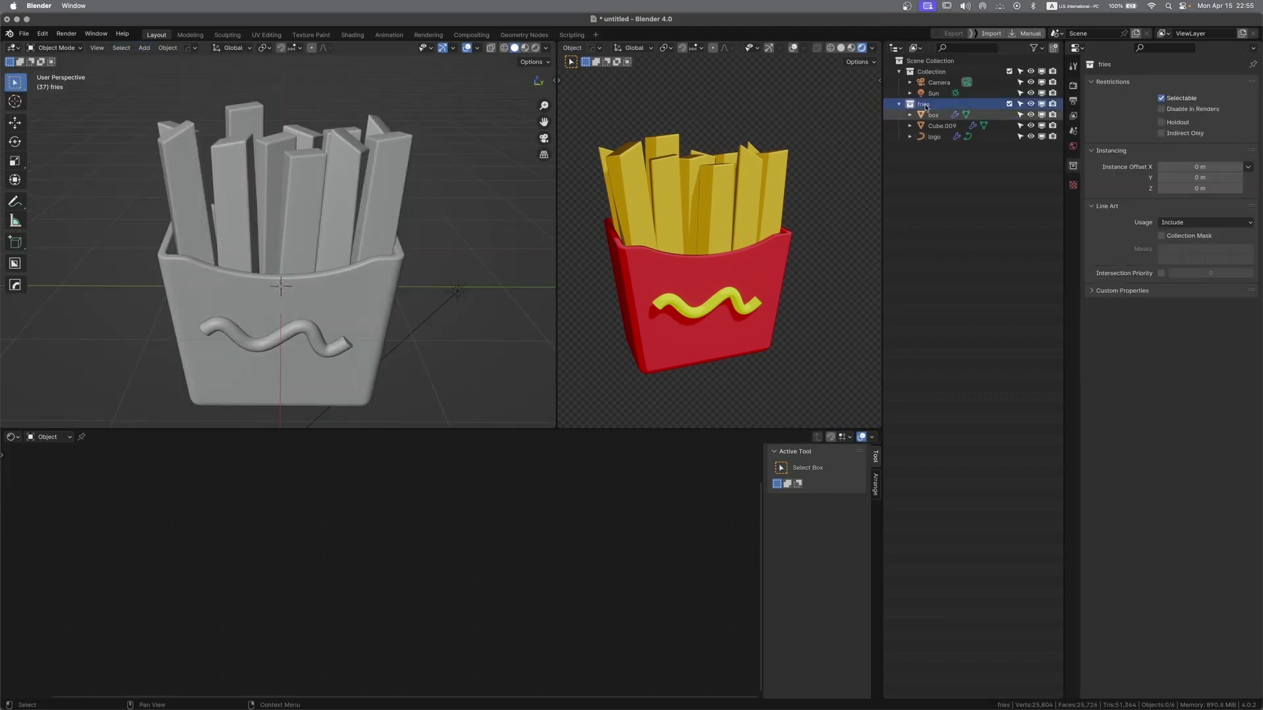
pyautogui.click(148, 48)
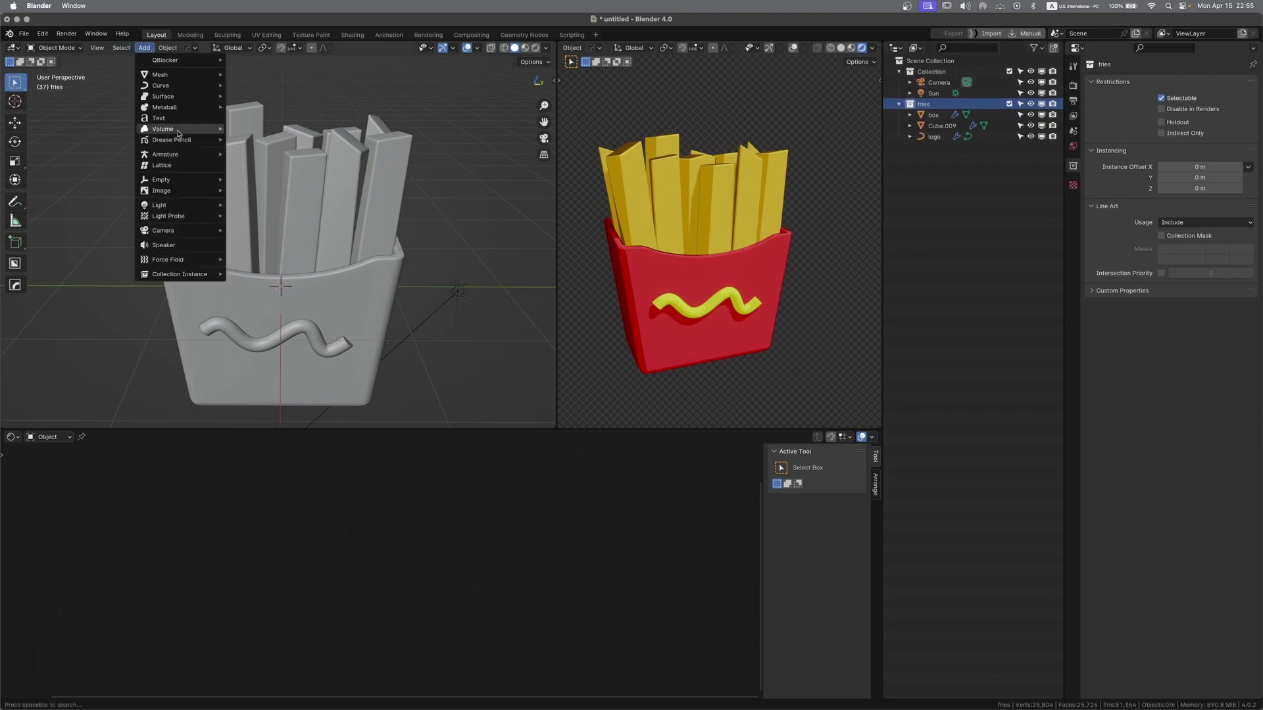
pyautogui.moveTo(178, 140)
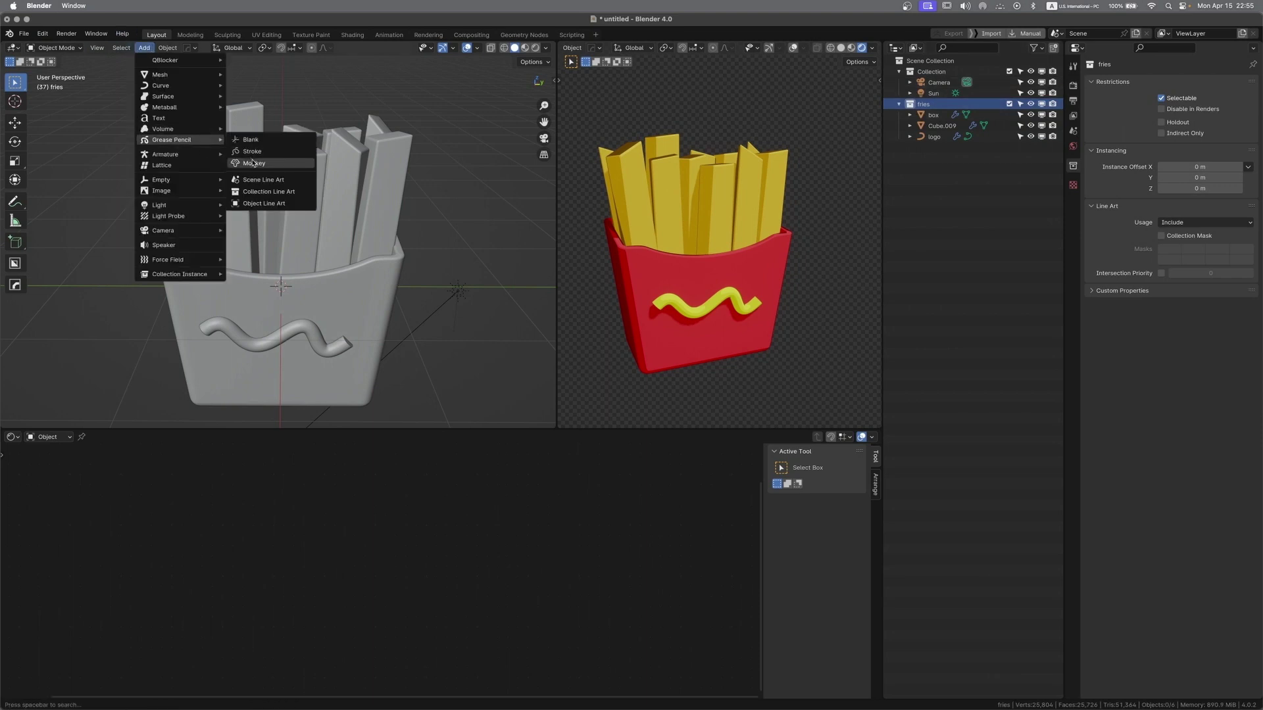
pyautogui.click(280, 192)
# Show the Line Art modifier's settings and examine the outlines around the model and through the camera
pyautogui.moveTo(281, 194); pyautogui.dragTo(454, 227, button='middle')
pyautogui.click(1073, 201)
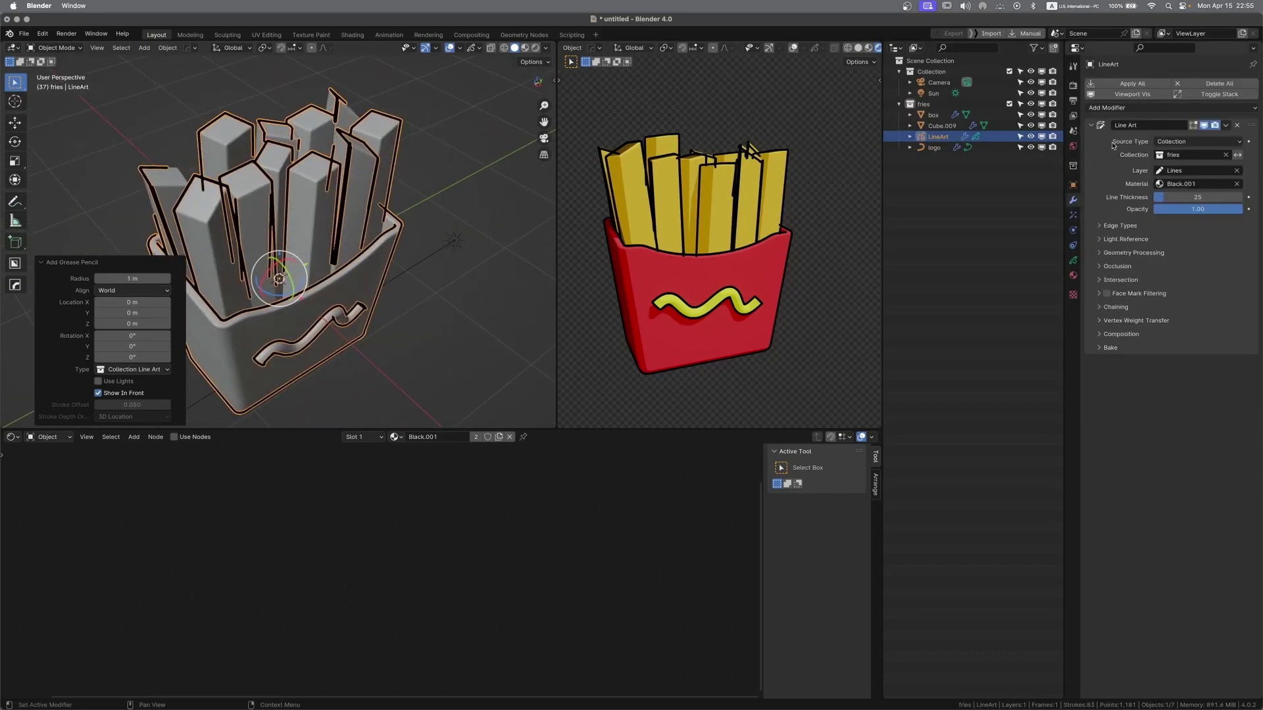
pyautogui.moveTo(412, 251); pyautogui.dragTo(317, 223, button='middle')
pyautogui.moveTo(756, 253); pyautogui.dragTo(728, 260, button='middle')
pyautogui.press('KP_0')
pyautogui.scroll(-5, 773, 205)
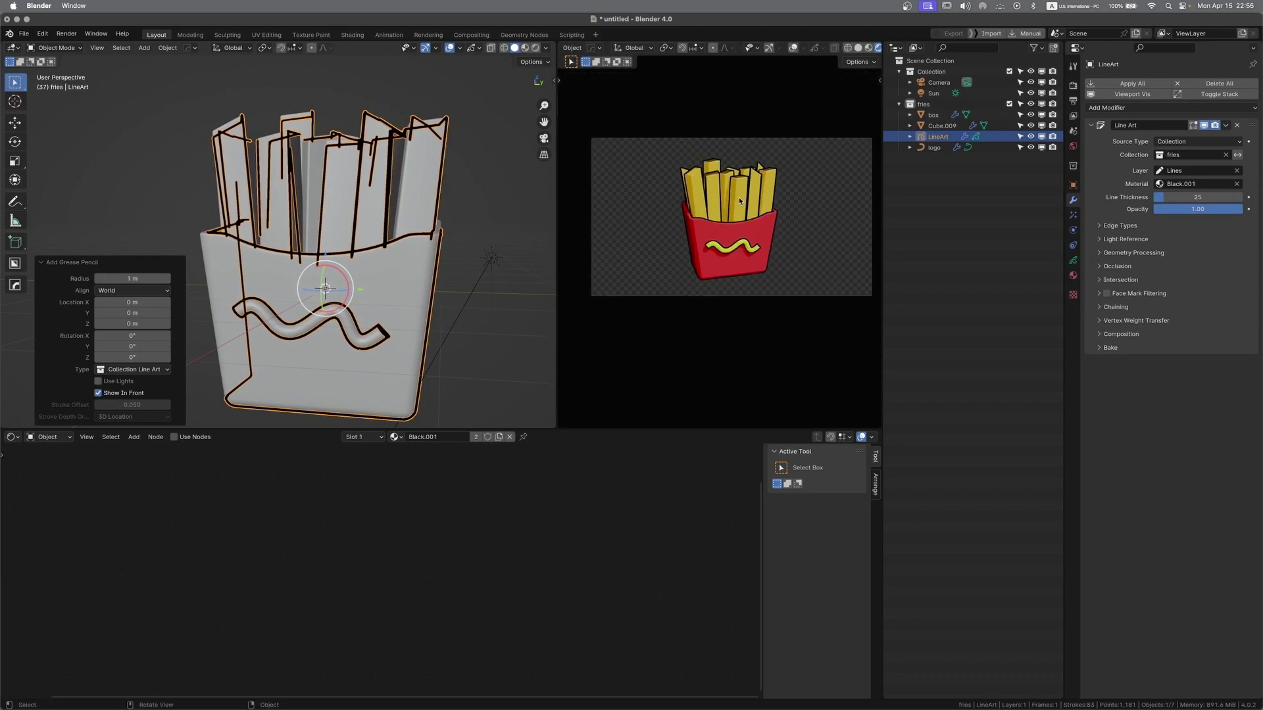
pyautogui.keyDown('shift'); pyautogui.moveTo(740, 201); pyautogui.dragTo(742, 209, button='middle'); pyautogui.keyUp('shift')
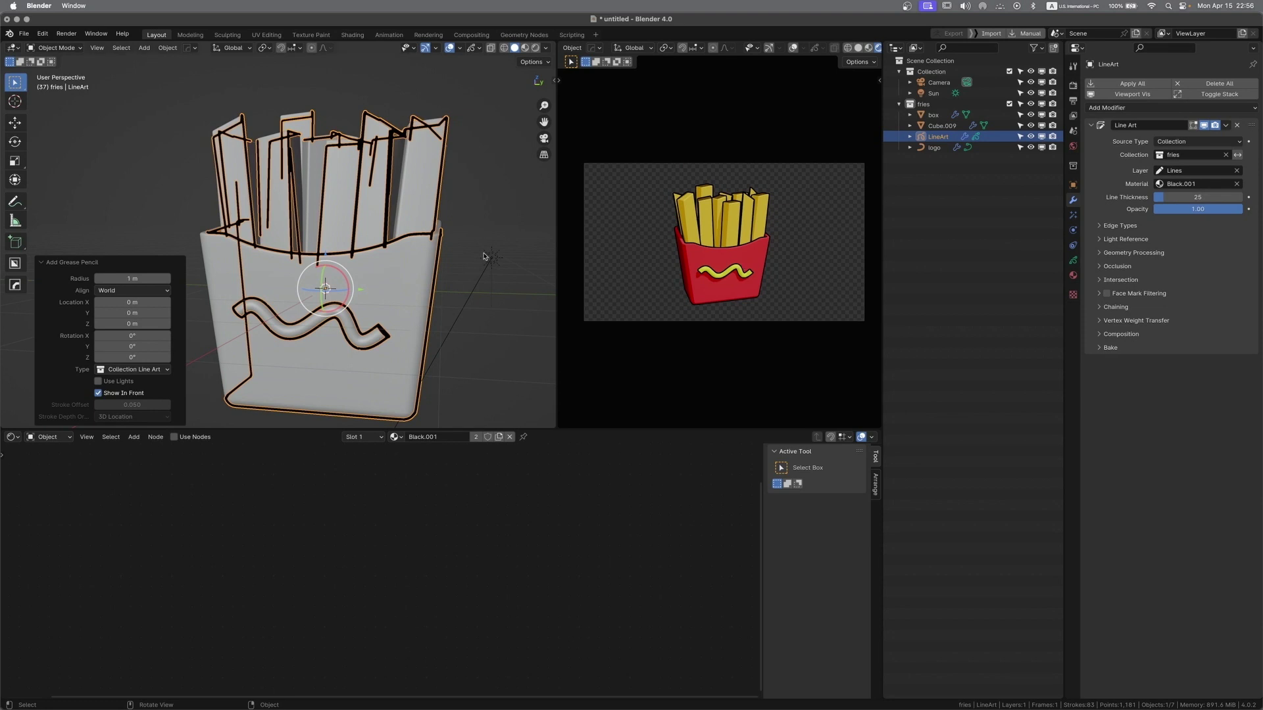
# Collapse the fries collection, render the camera view as an image and inspect the outlined fries up close
pyautogui.click(899, 104)
pyautogui.click(933, 106)
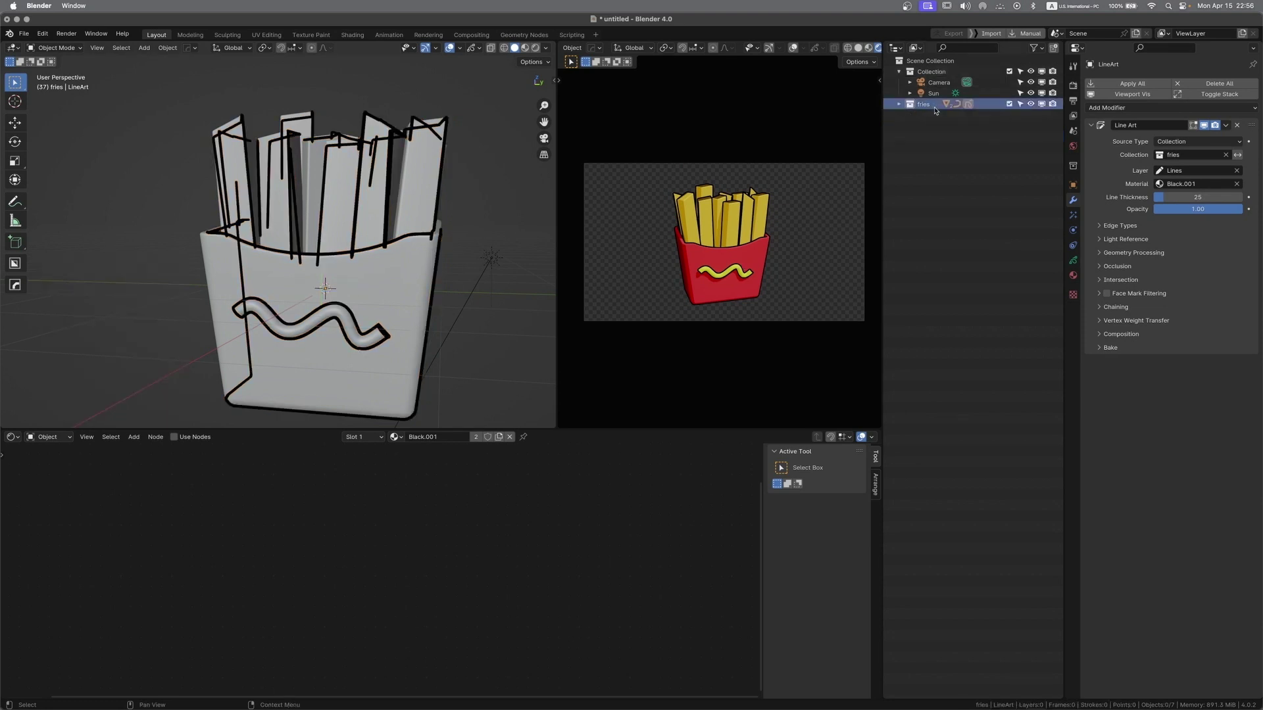
pyautogui.click(66, 34)
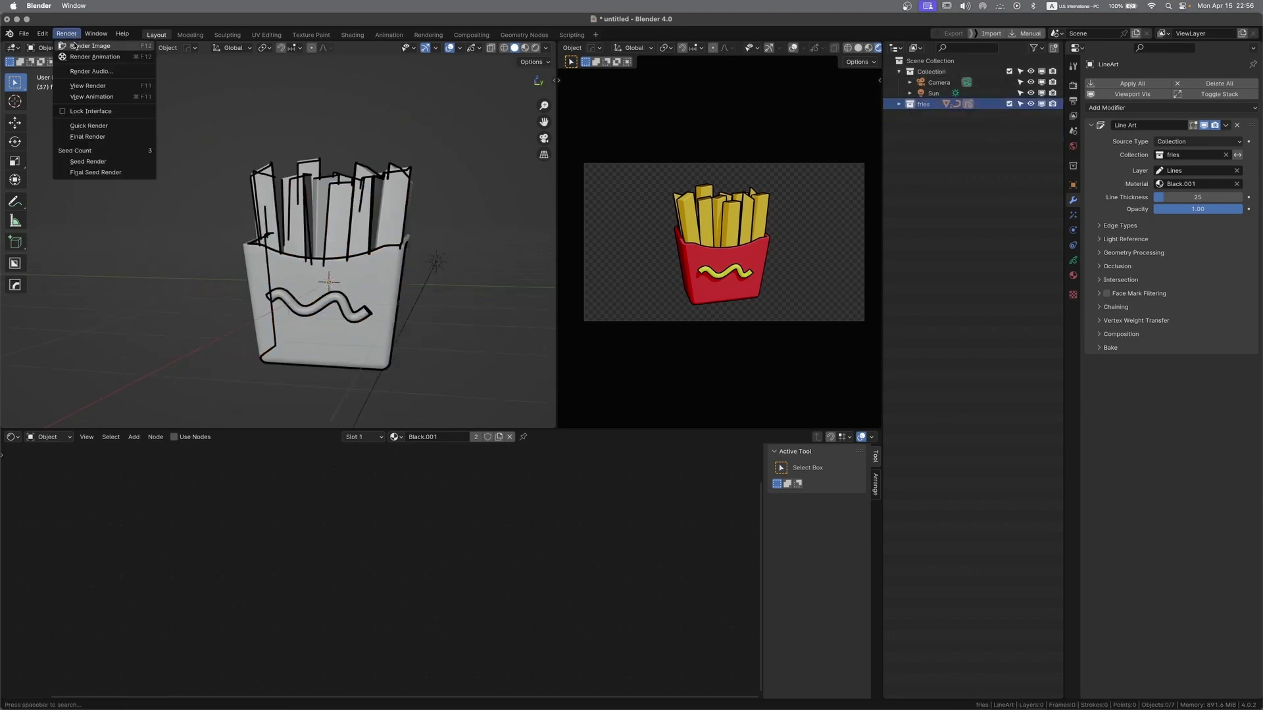
pyautogui.click(73, 44)
pyautogui.moveTo(280, 20); pyautogui.dragTo(515, 185)
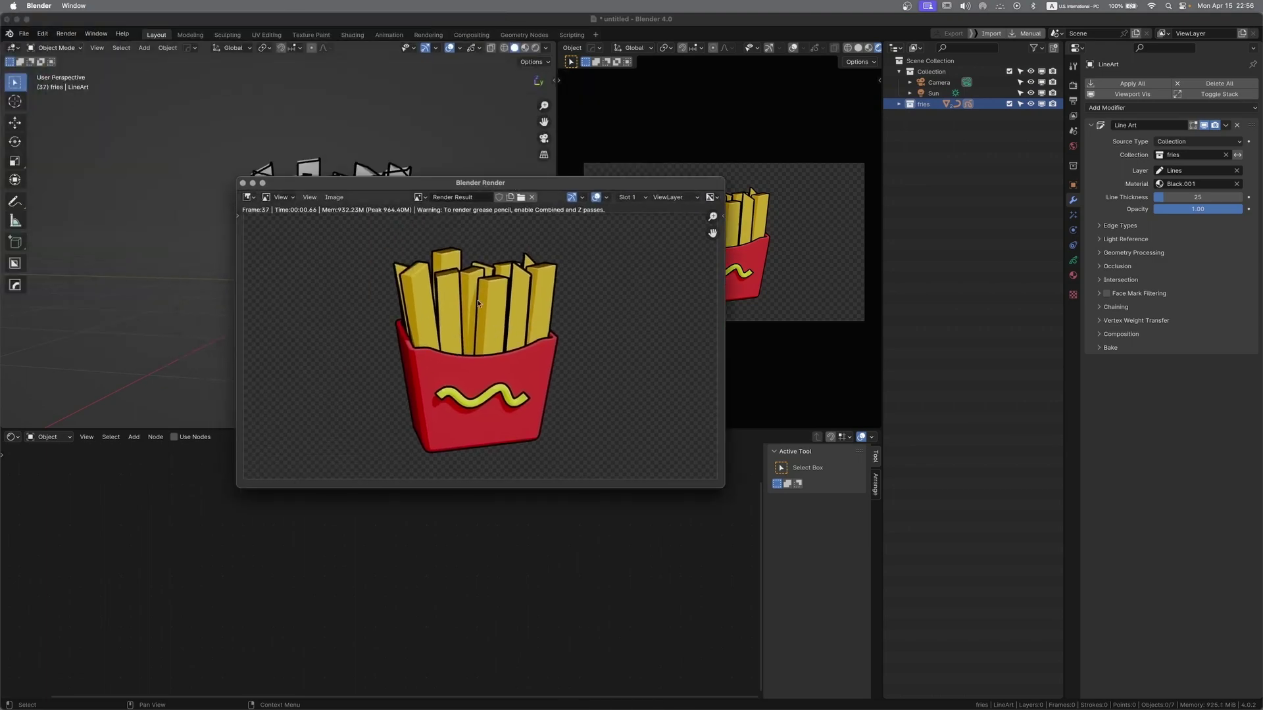
pyautogui.scroll(-2, 514, 358)
pyautogui.scroll(1, 514, 359)
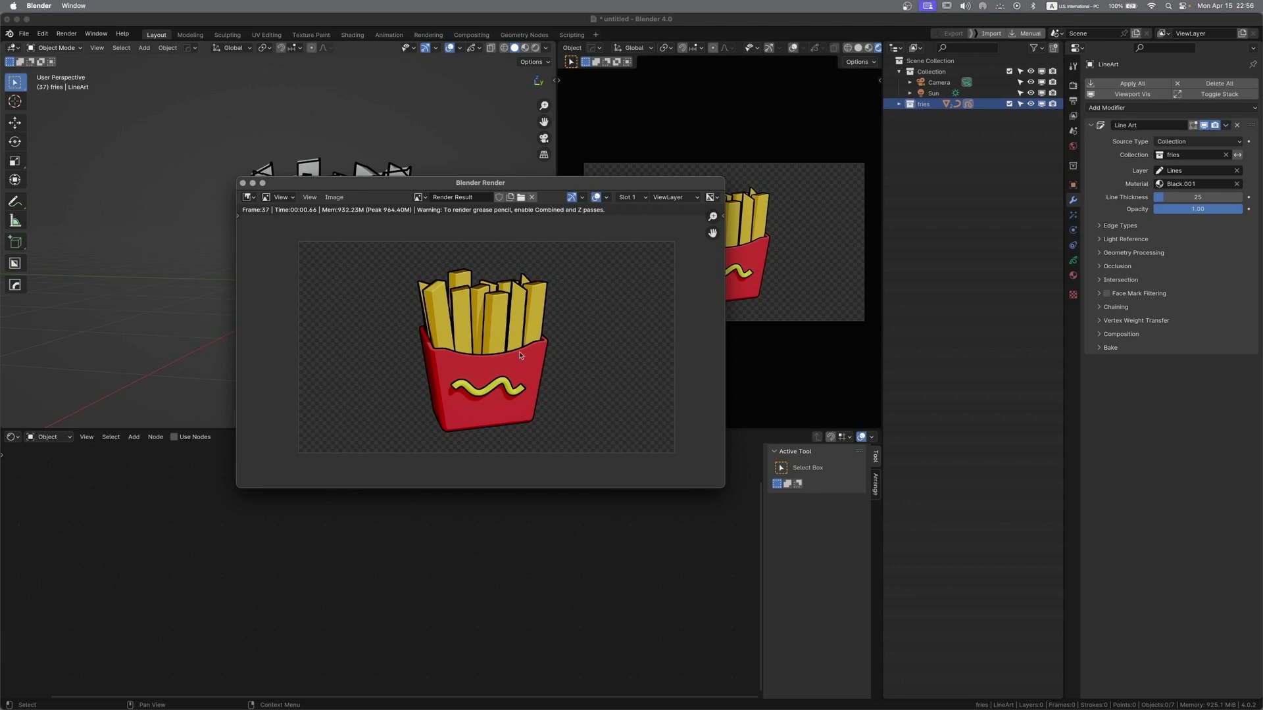
pyautogui.scroll(4, 444, 358)
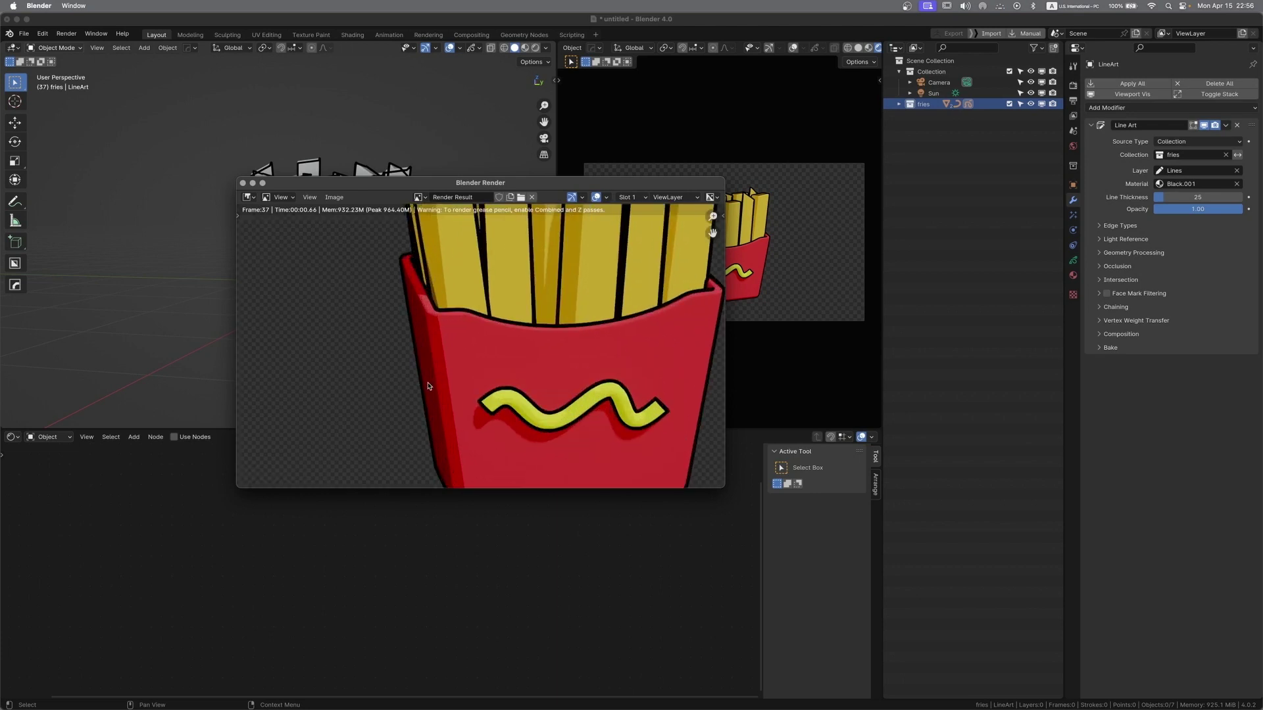
pyautogui.scroll(-3, 431, 381)
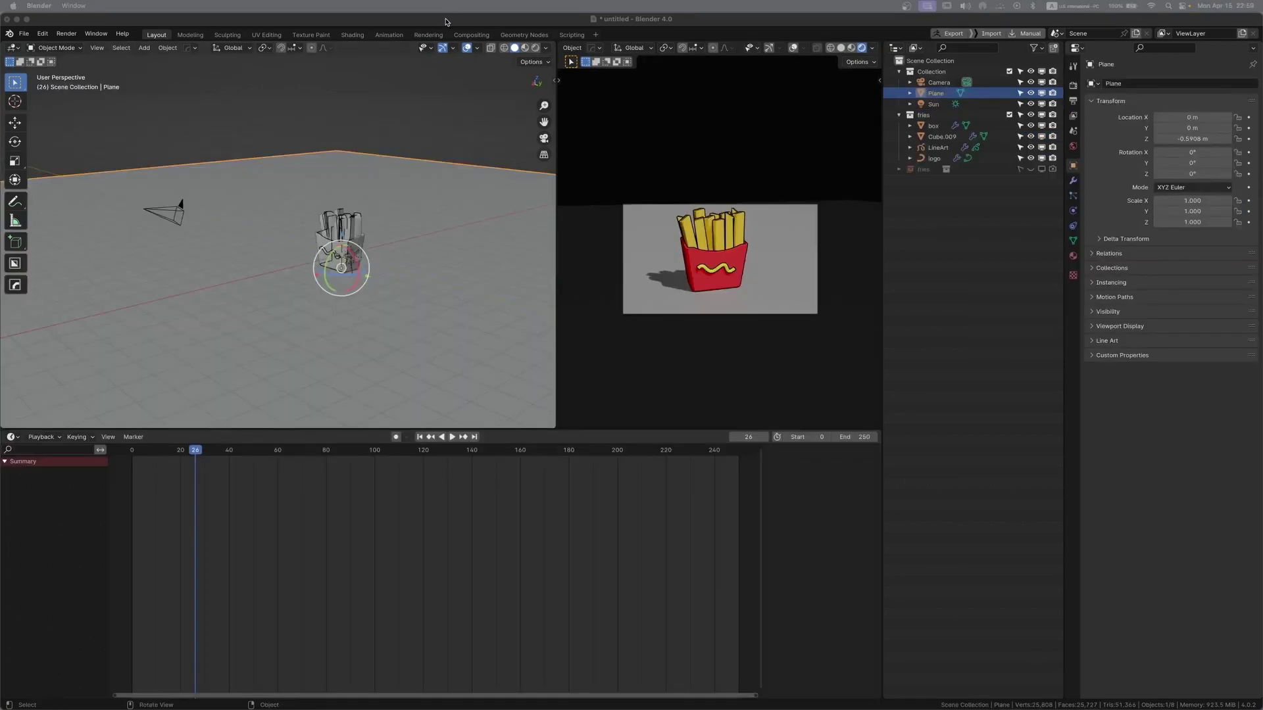
# Save the file and switch the Timeline area to the Shader Editor
pyautogui.click(445, 21)
pyautogui.press('super+s')
pyautogui.moveTo(411, 262); pyautogui.dragTo(442, 316, button='middle')
pyautogui.scroll(2, 411, 266)
pyautogui.click(41, 438)
pyautogui.click(11, 436)
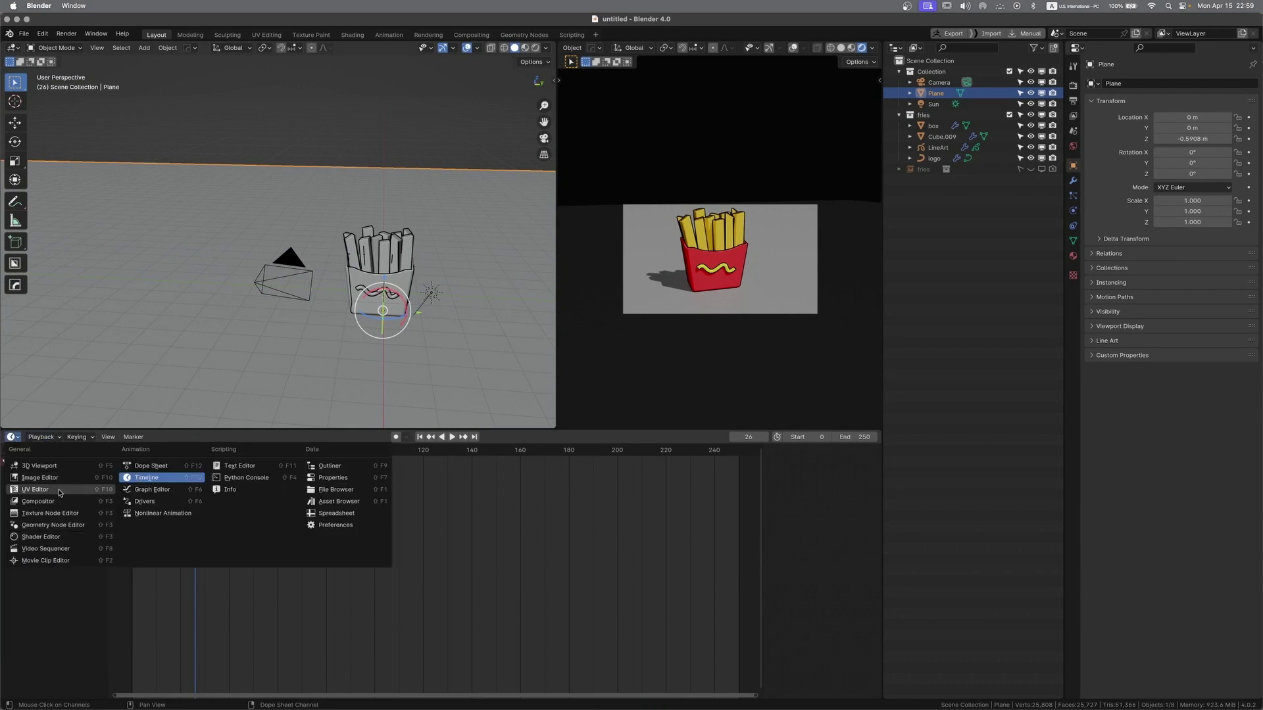
pyautogui.click(41, 536)
pyautogui.moveTo(395, 277); pyautogui.dragTo(410, 251, button='middle')
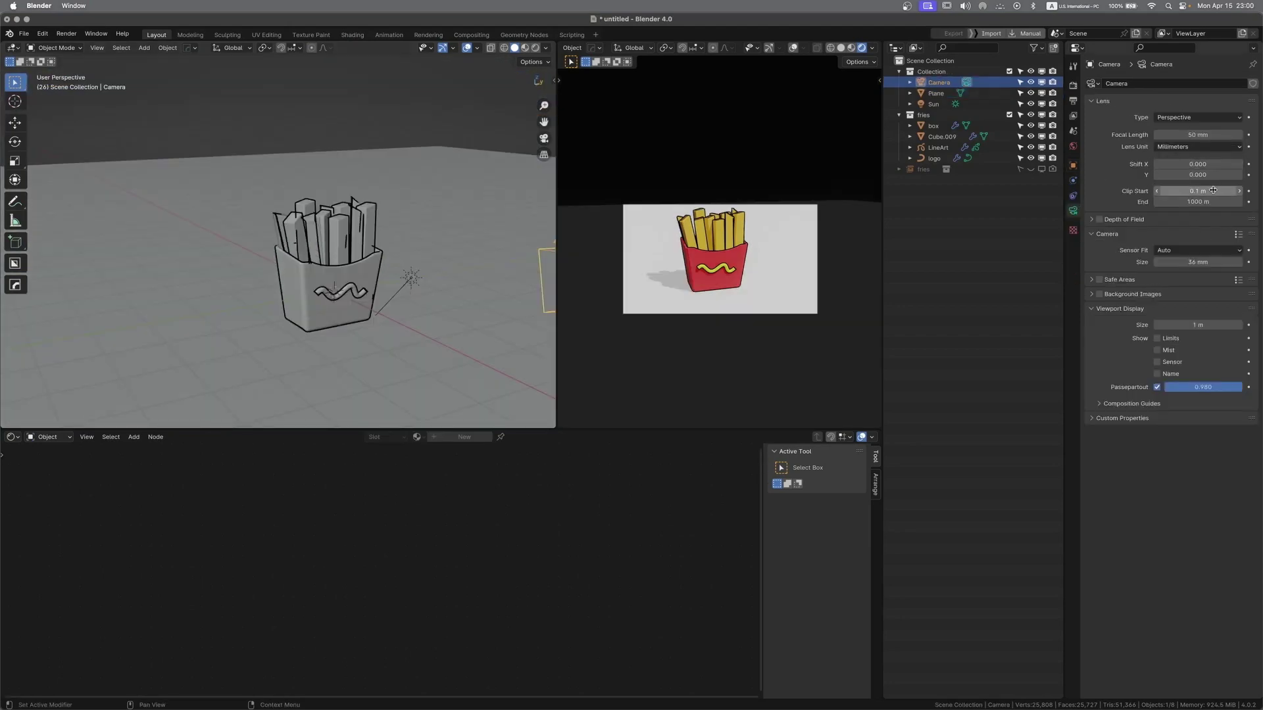
# Increase the camera's vertical lens shift slightly so the fries sit lower in the frame
pyautogui.moveTo(1198, 174); pyautogui.dragTo(1217, 175)
# Scale the ground plane up uniformly by about 3.57 so it fills the whole camera frame
pyautogui.click(393, 279)
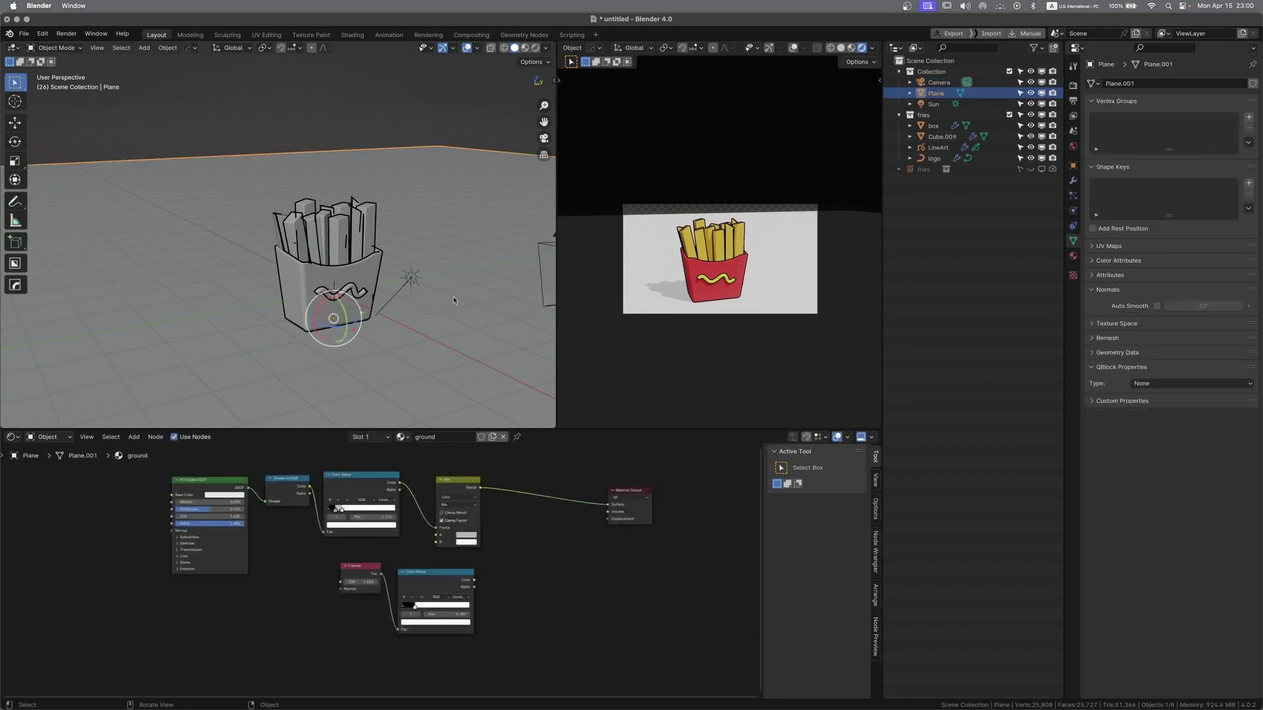
pyautogui.scroll(-3, 368, 235)
pyautogui.moveTo(296, 188); pyautogui.dragTo(356, 178, button='middle')
pyautogui.press('s')
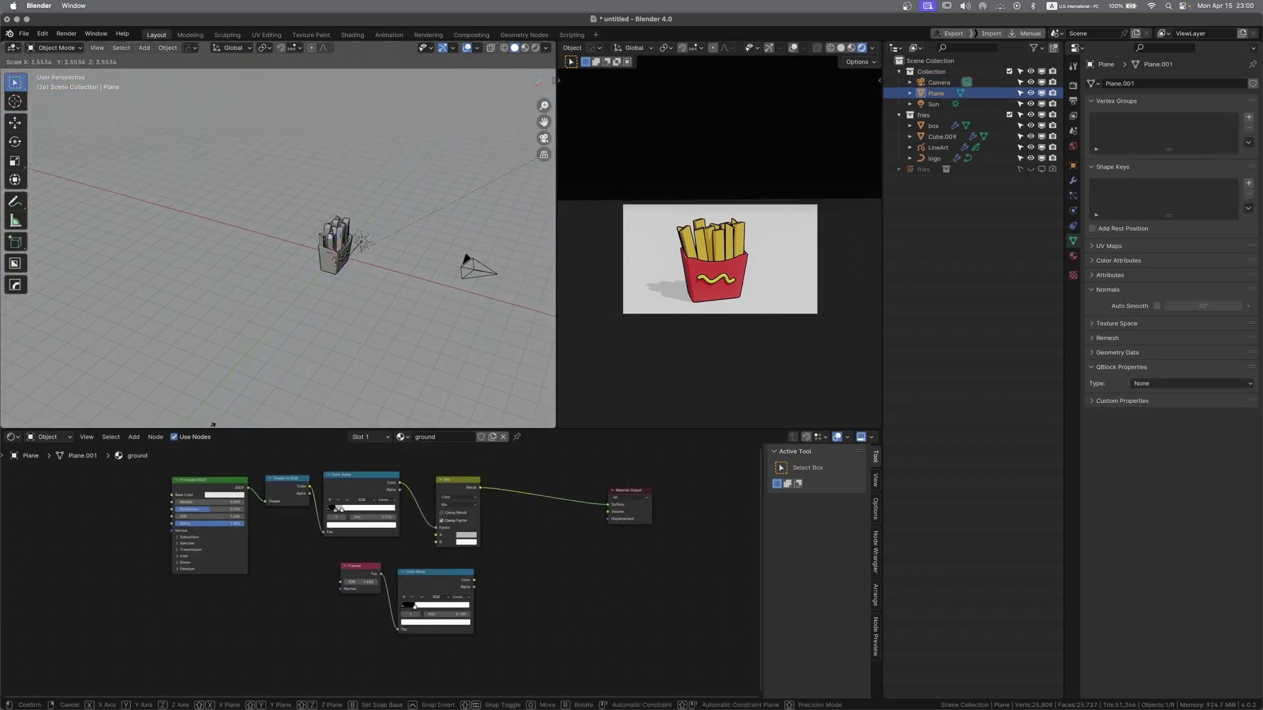
pyautogui.click(321, 184)
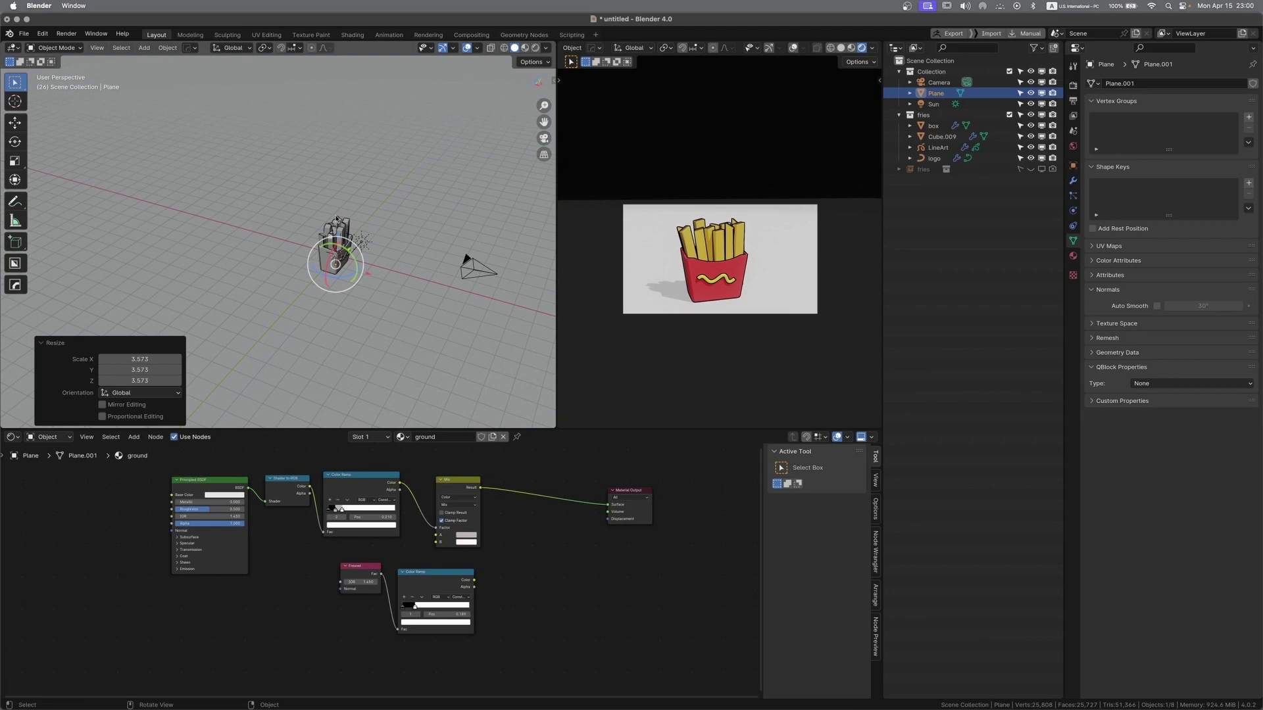
# Render the camera view as an image and inspect the whole picture with the extended ground
pyautogui.scroll(2, 336, 219)
pyautogui.moveTo(336, 219); pyautogui.dragTo(394, 197, button='middle')
pyautogui.scroll(3, 316, 227)
pyautogui.scroll(2, 748, 279)
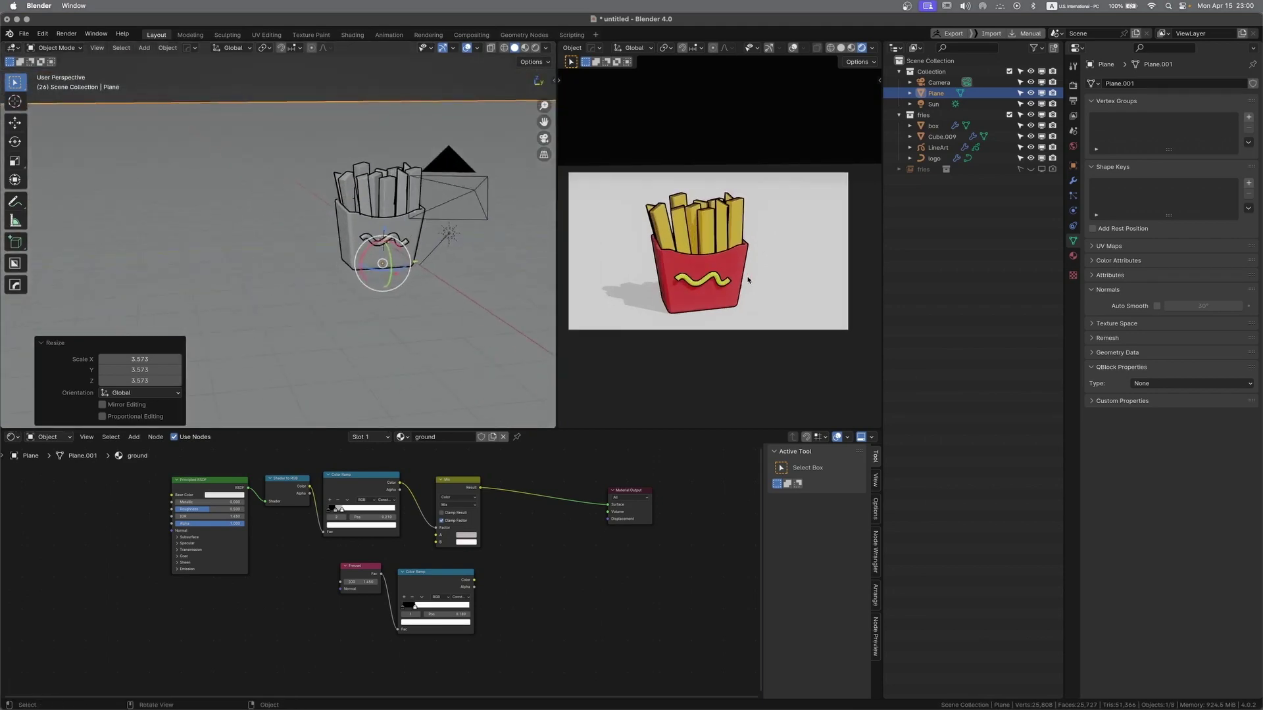
pyautogui.click(66, 34)
pyautogui.click(85, 45)
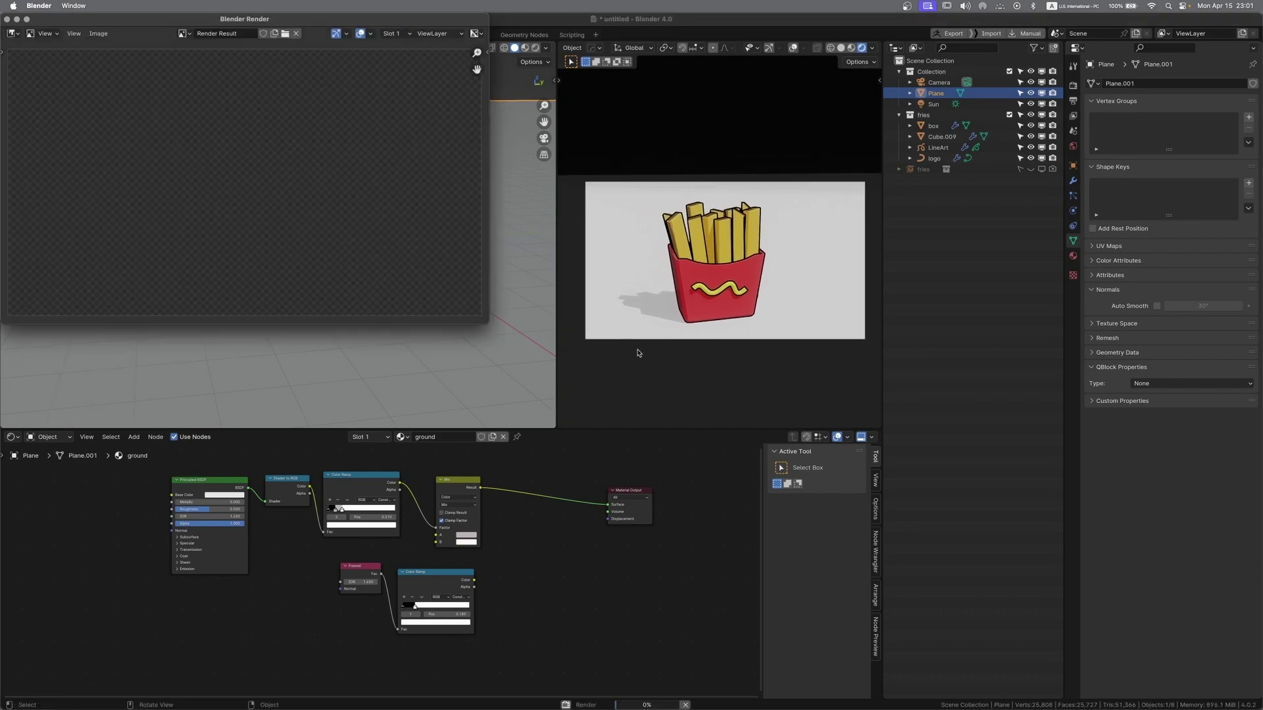
pyautogui.moveTo(389, 25); pyautogui.dragTo(674, 221)
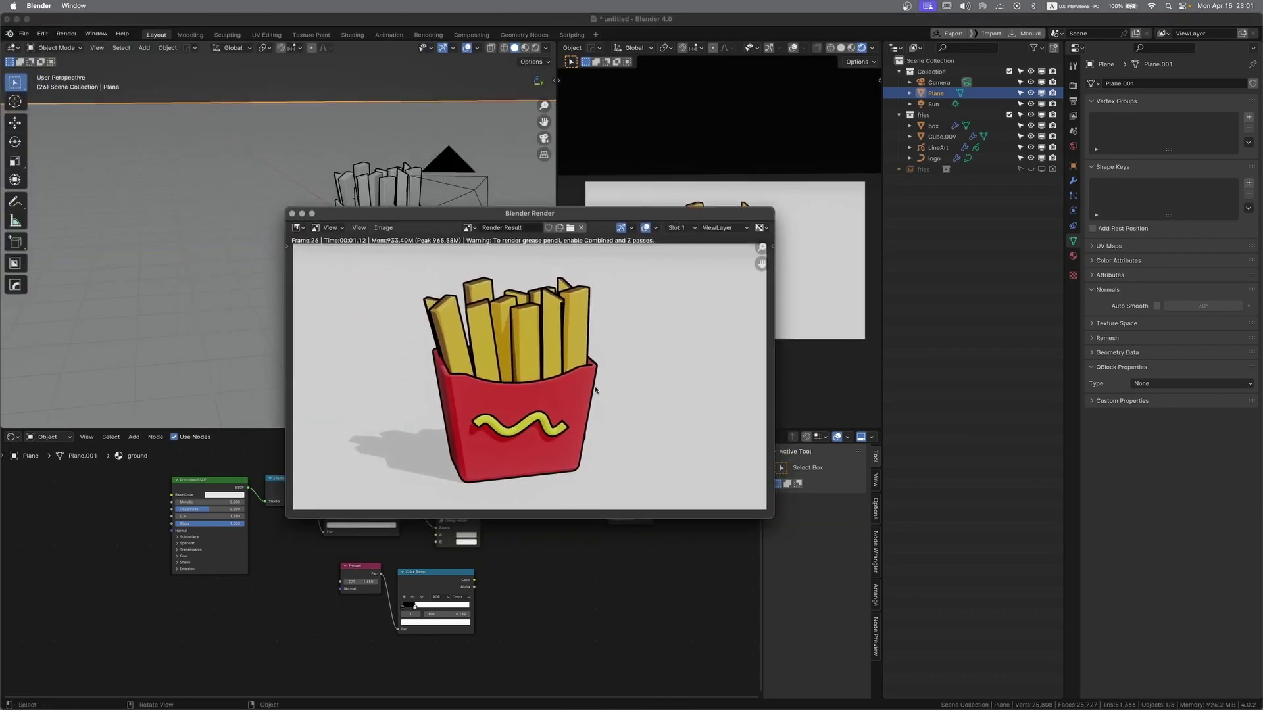
pyautogui.scroll(-1, 590, 392)
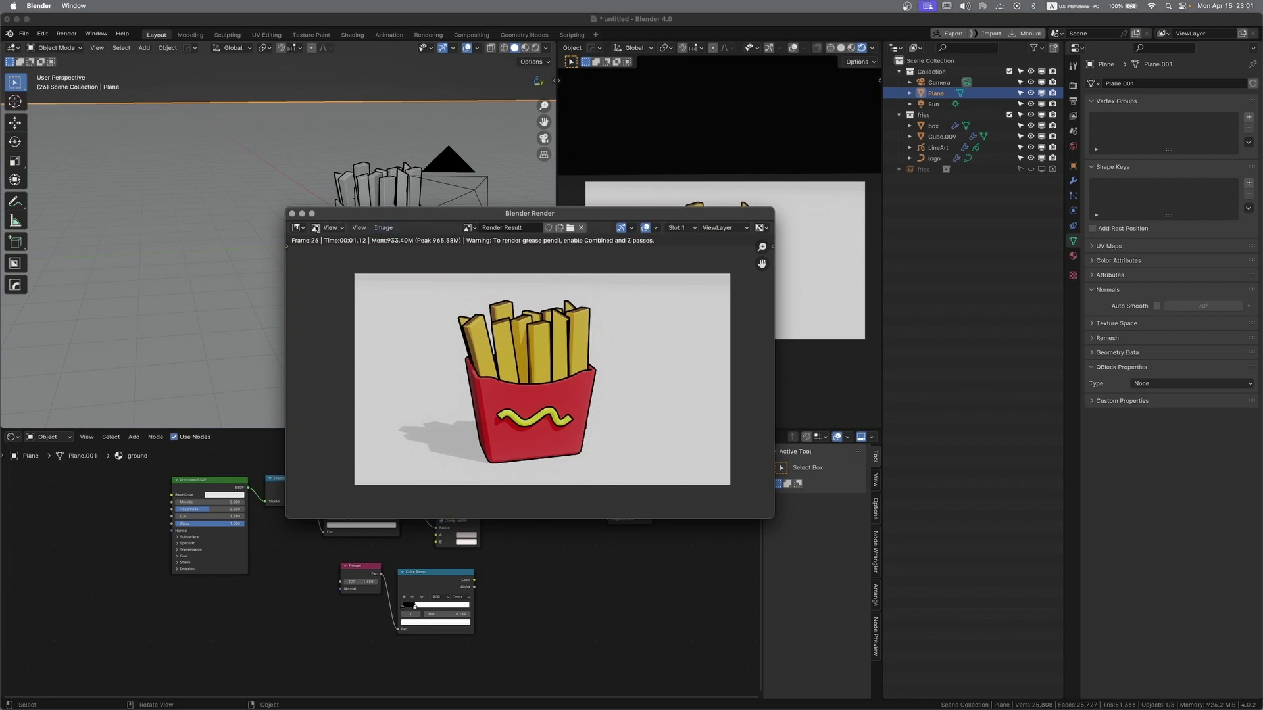